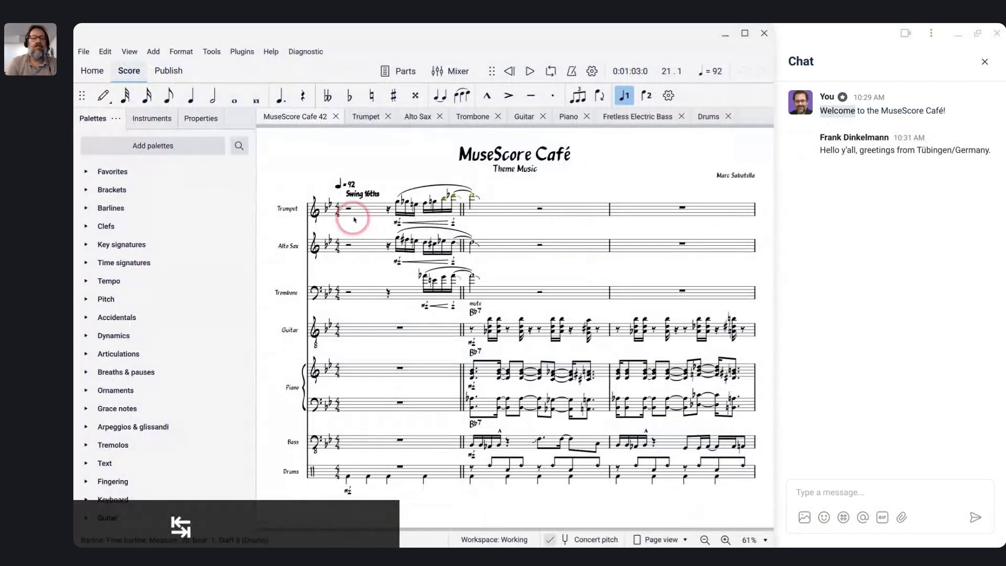
# - Play the theme score through from its first measure and return to the beginning of the score
pyautogui.click(353, 215)
pyautogui.press('Escape')
pyautogui.press('space')
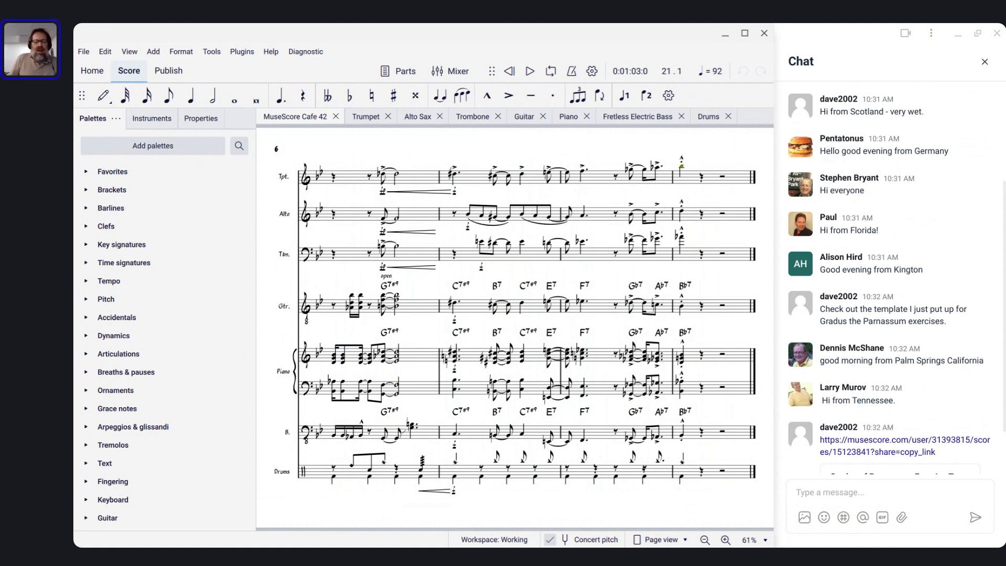
pyautogui.press('Home')
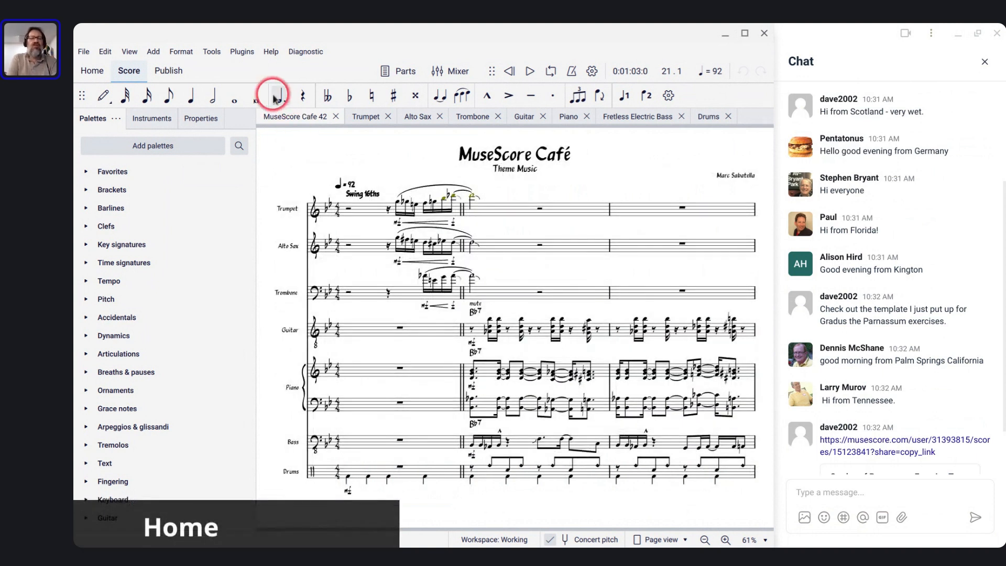
# - Examine the tempo marking and the Swing 16ths text above the Trumpet staff at the start of the score
pyautogui.scroll(5, 340, 182)
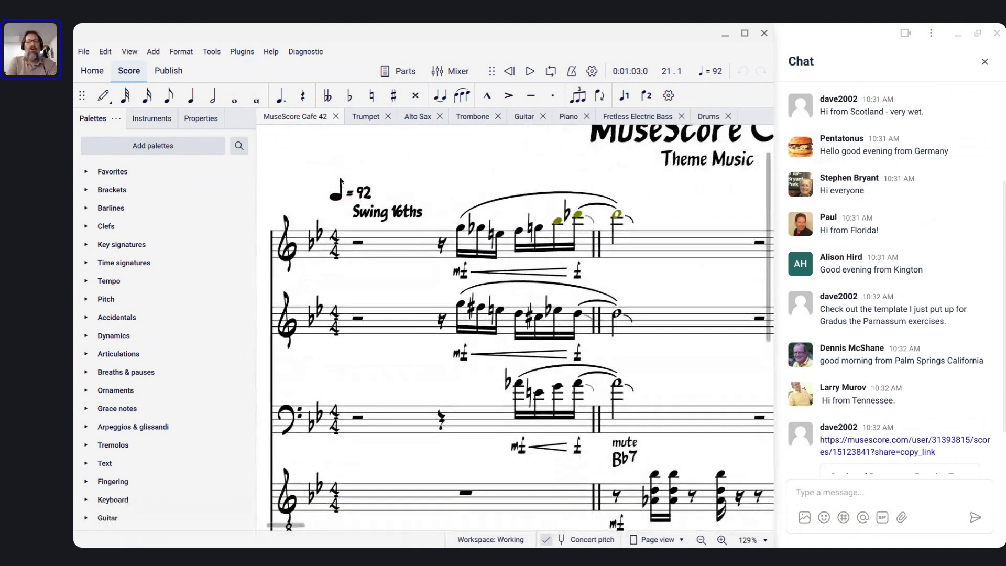
pyautogui.scroll(-2, 338, 126)
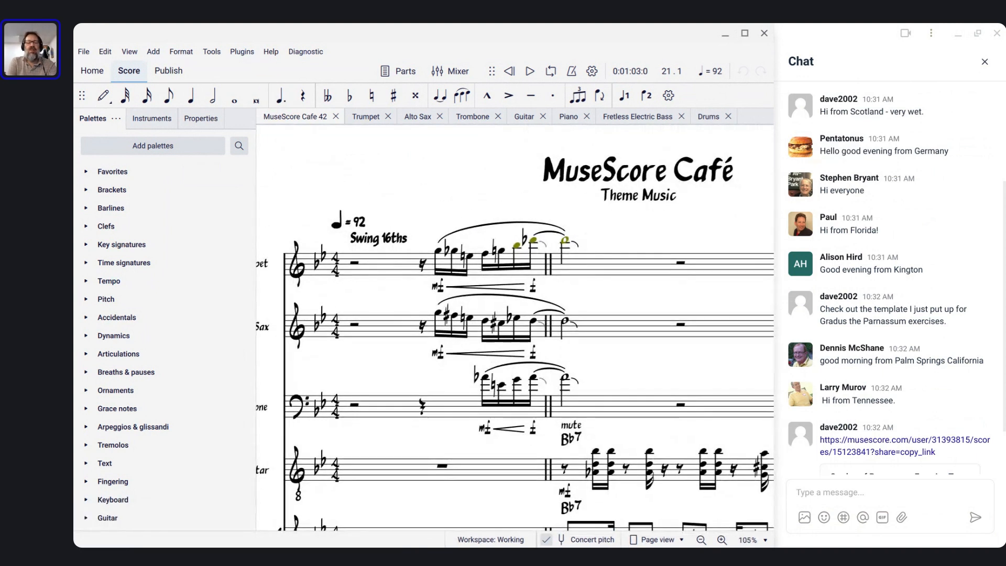
pyautogui.click(338, 225)
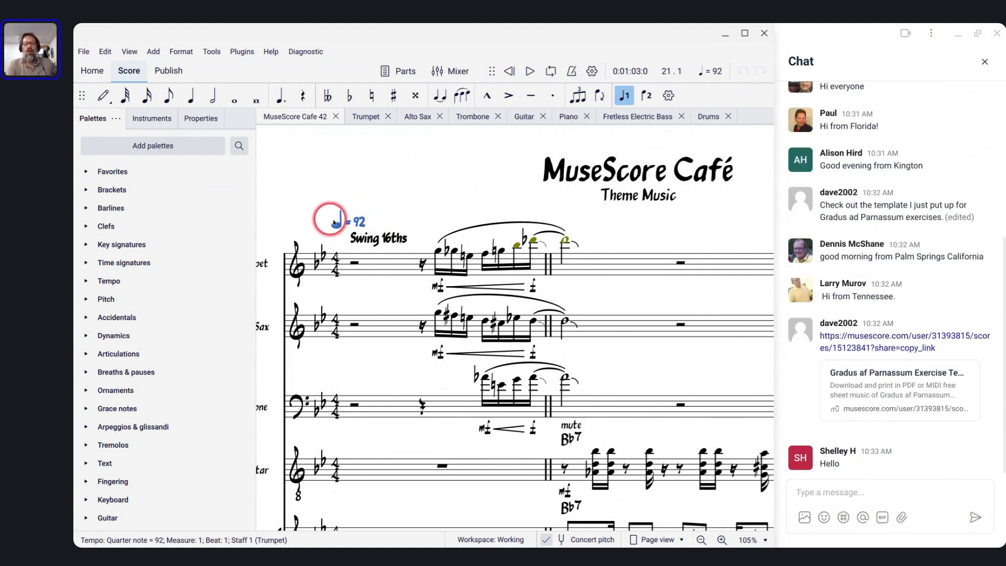
pyautogui.click(366, 242)
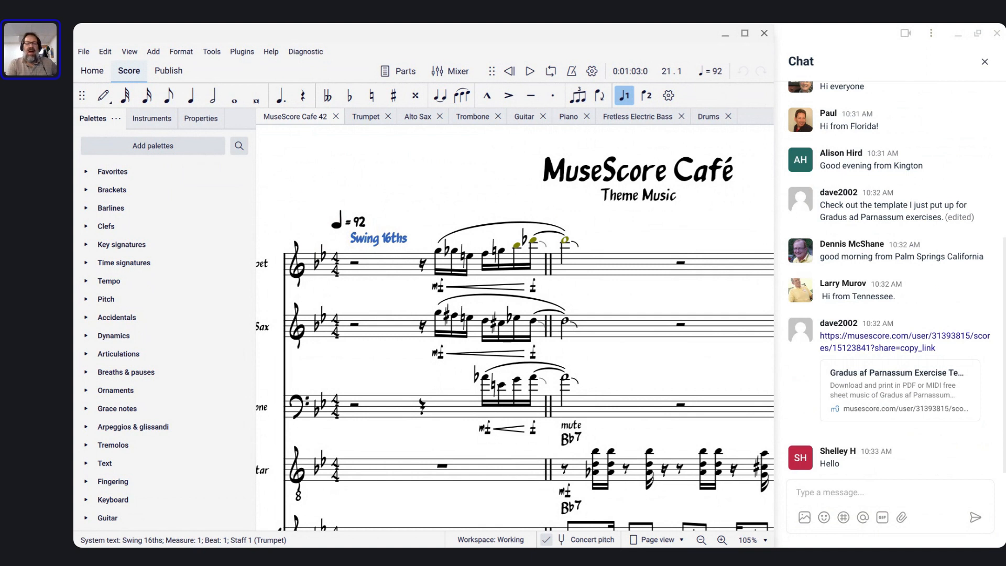
pyautogui.scroll(-1, 334, 171)
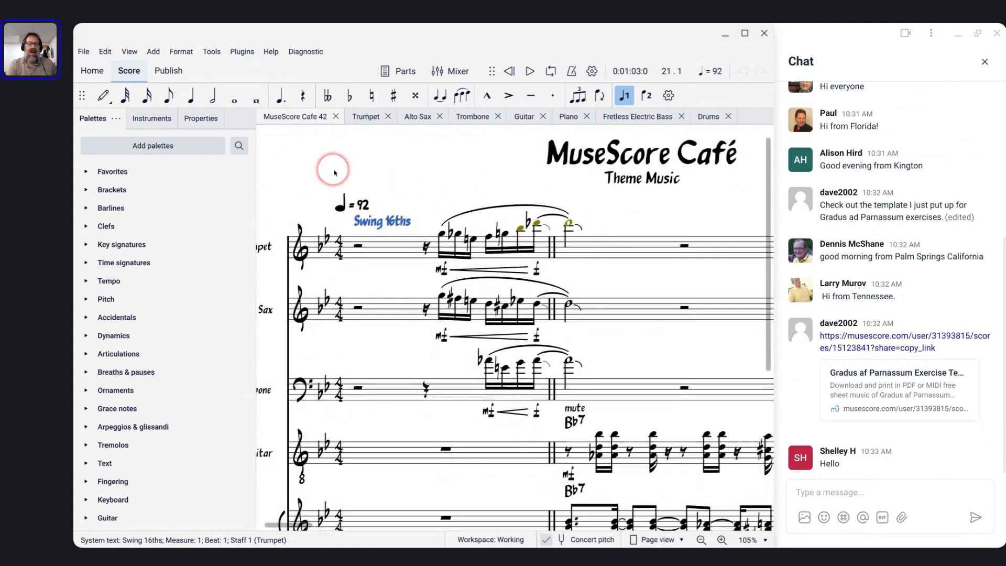
pyautogui.scroll(-2, 334, 172)
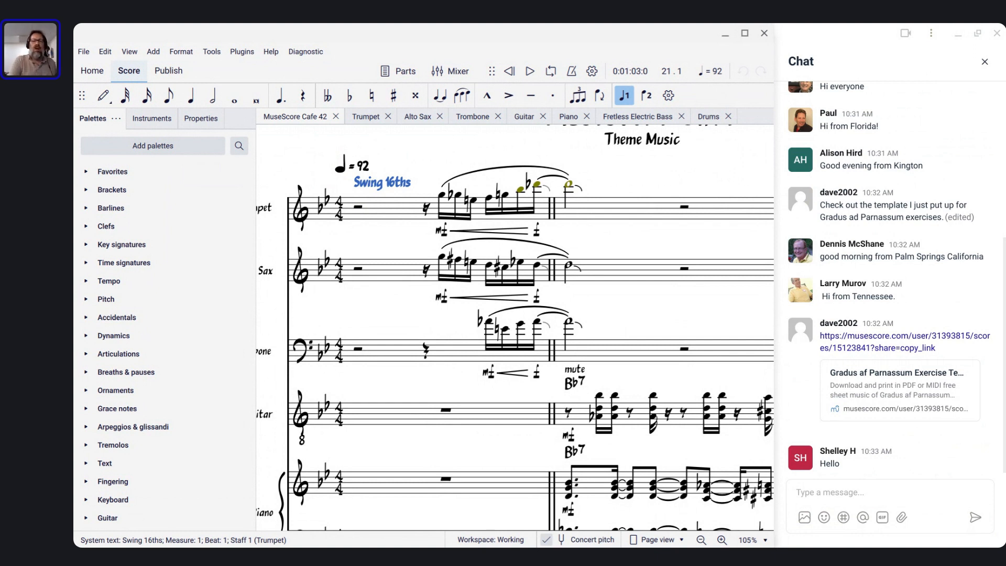
pyautogui.scroll(2, 514, 327)
pyautogui.hscroll(-2, 515, 327)
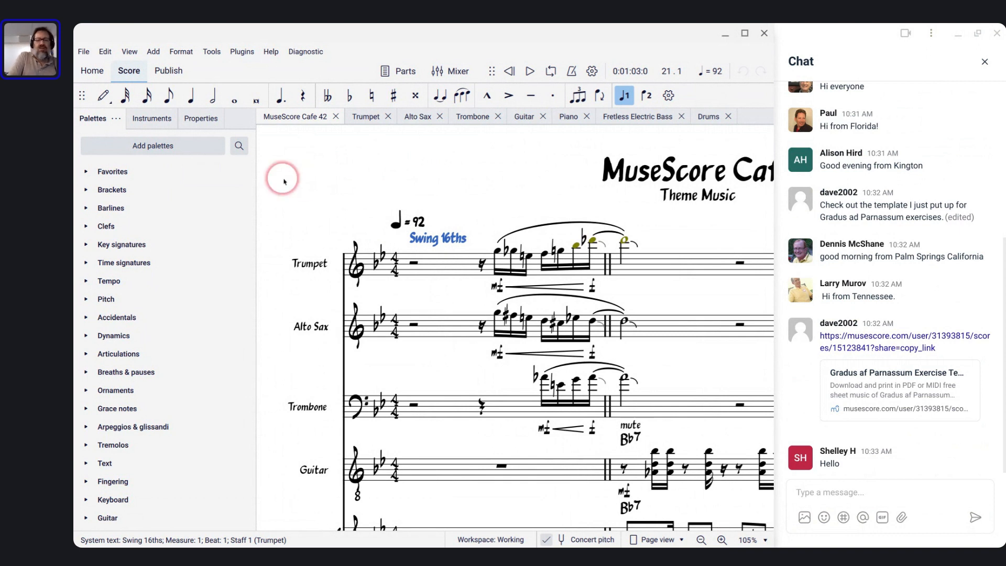
pyautogui.click(420, 222)
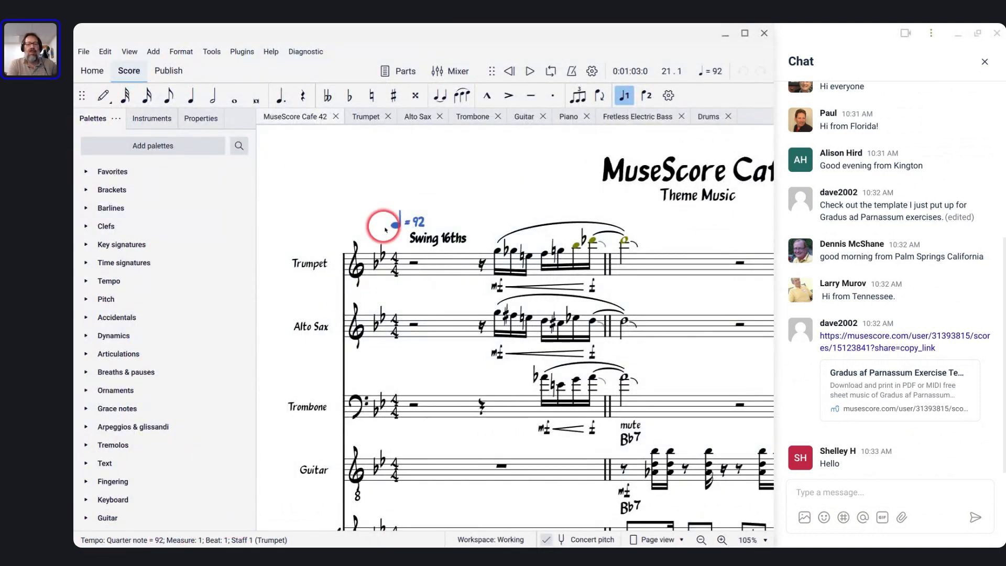
pyautogui.click(459, 242)
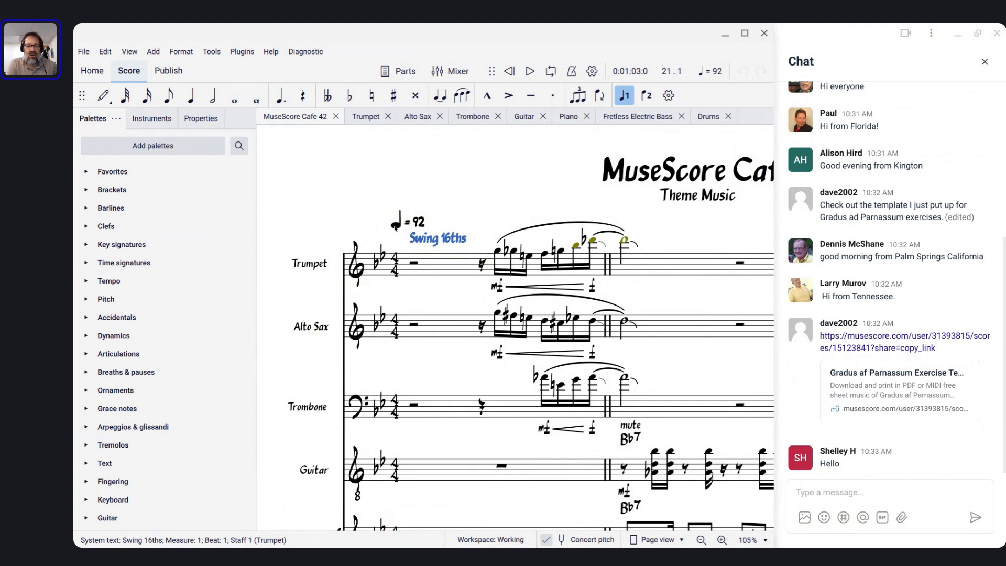
pyautogui.click(340, 207)
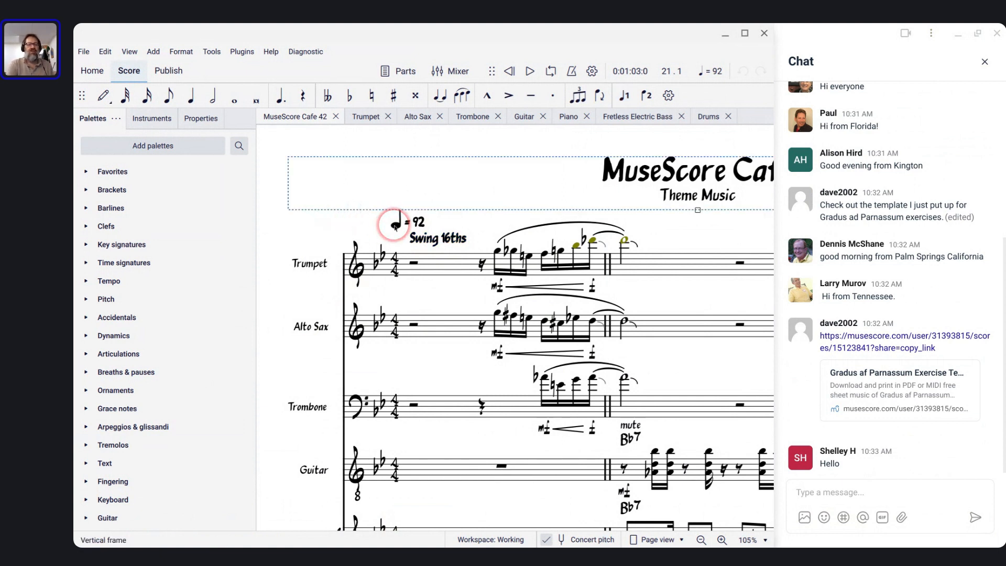
# - Expand the Tempo palette and look over its metronome marks, tempo words, metric modulations, gradual tempo changes and swing markings
pyautogui.click(84, 283)
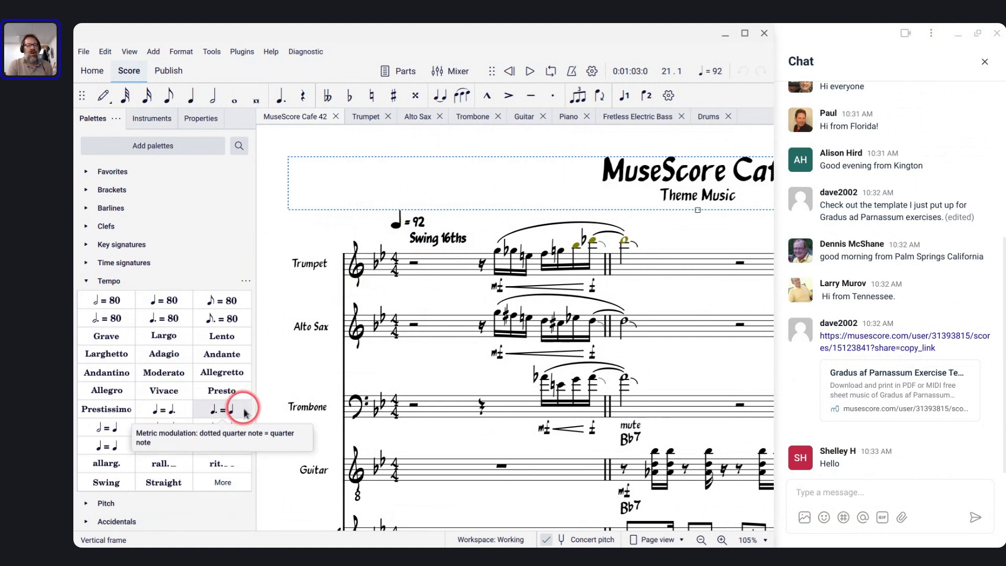
pyautogui.click(198, 466)
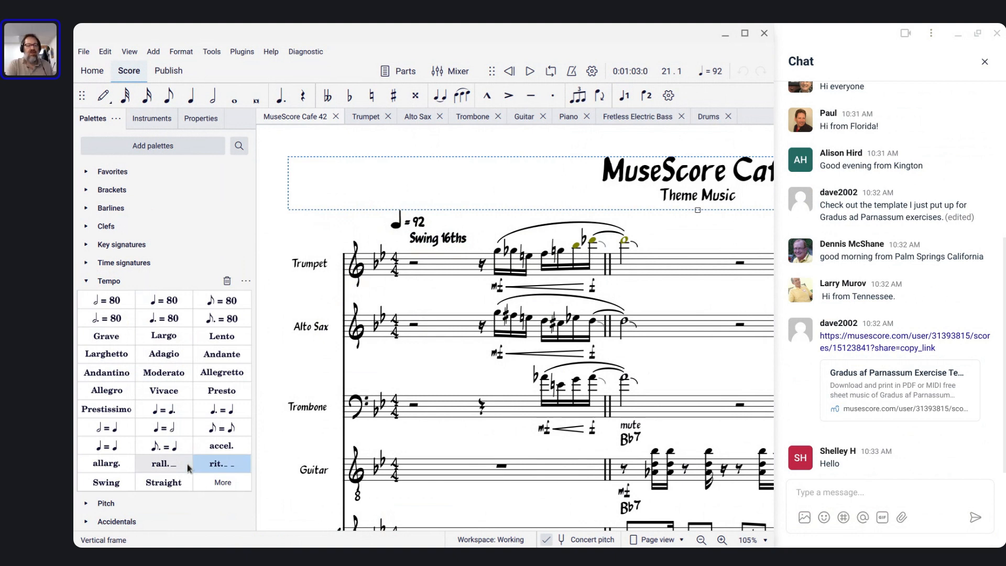
pyautogui.click(109, 484)
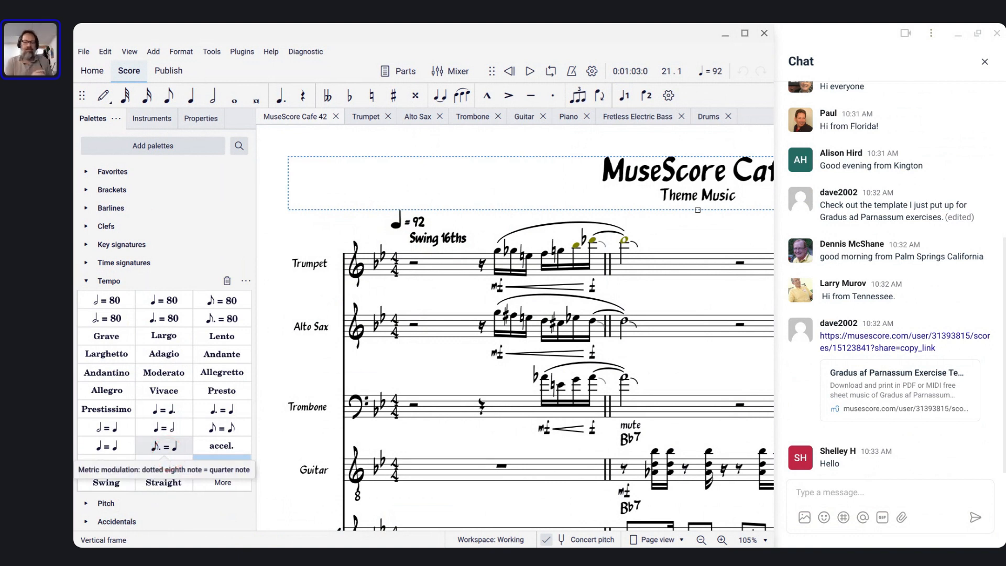
# - Start a new score and choose Flute, Oboe and Bassoon as its instruments
pyautogui.click(279, 275)
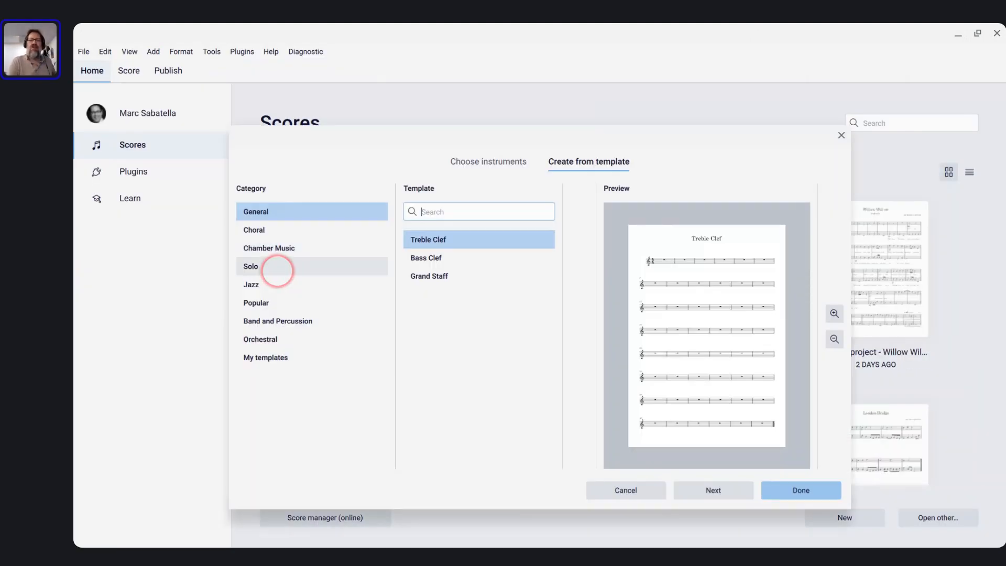
pyautogui.click(496, 165)
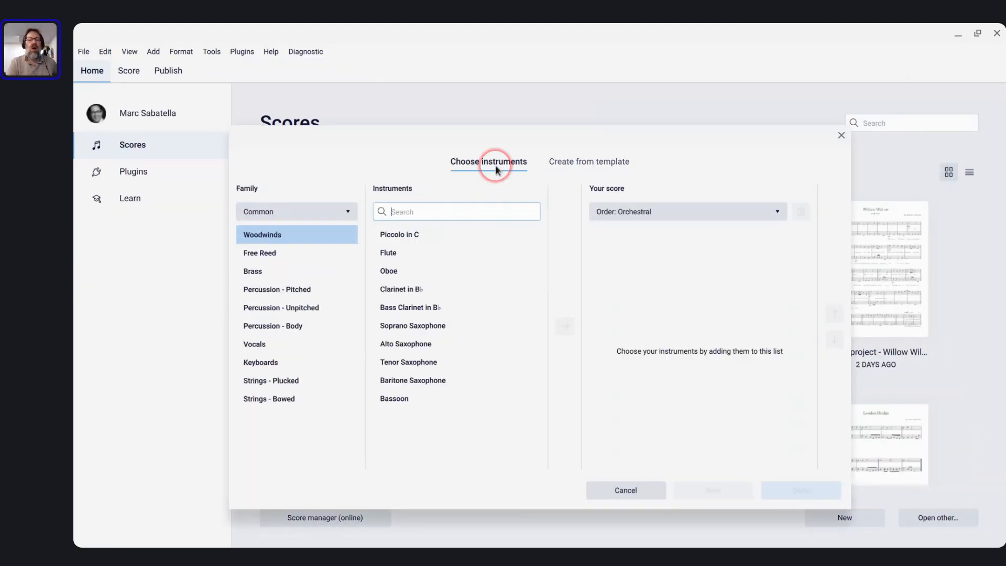
pyautogui.doubleClick(412, 254)
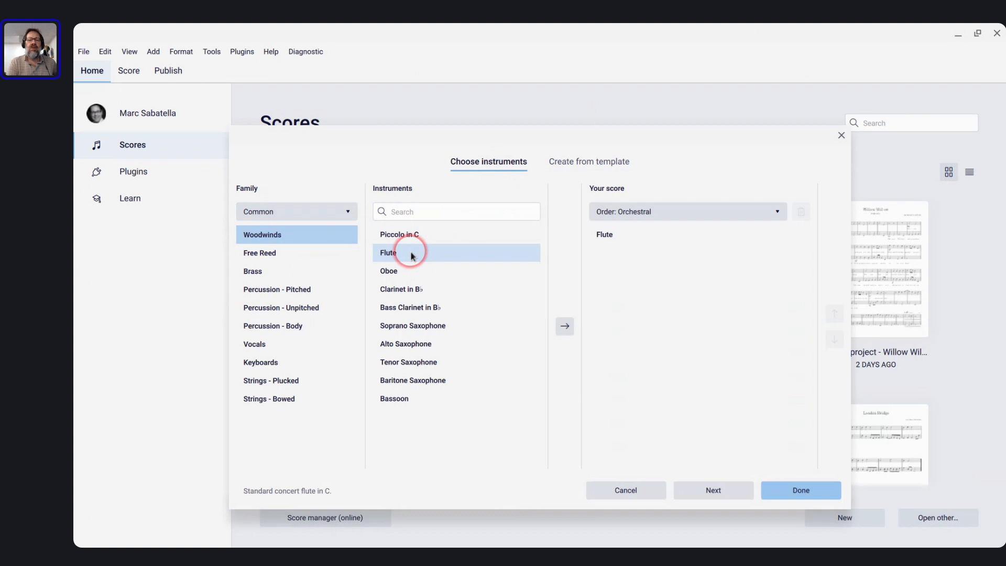
pyautogui.doubleClick(387, 270)
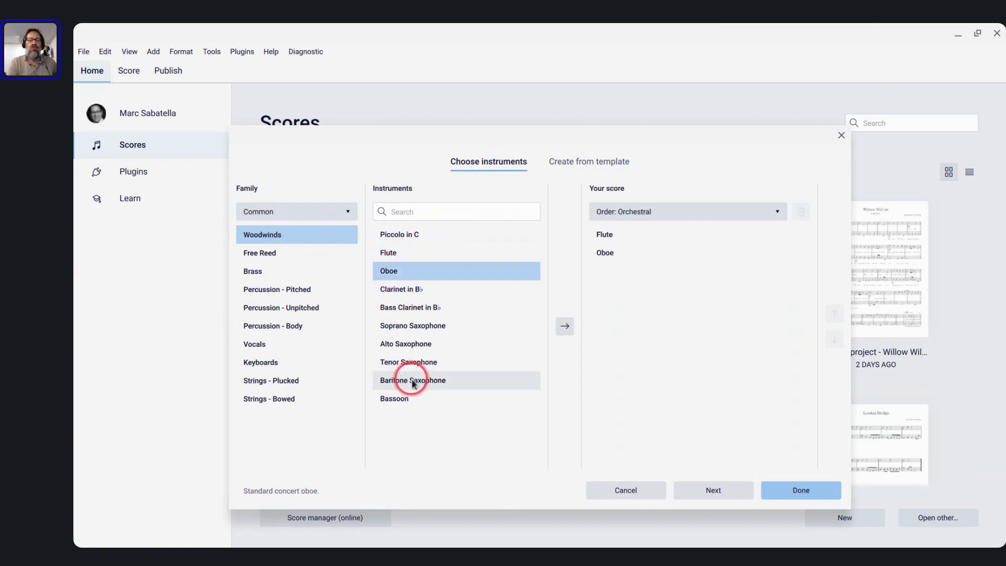
pyautogui.doubleClick(409, 399)
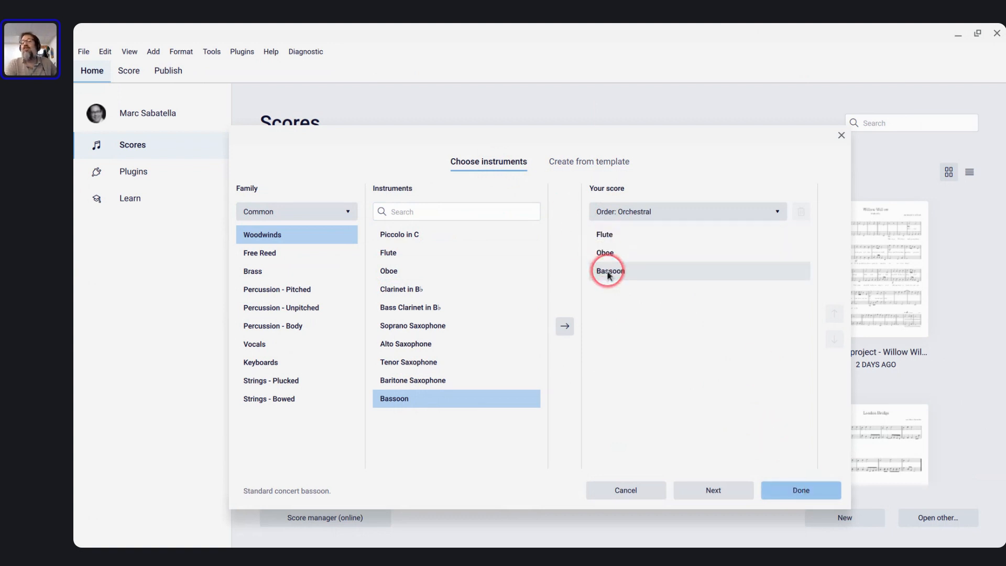
# - Continue to the additional score information and enable showing the tempo marking on the score
pyautogui.click(702, 495)
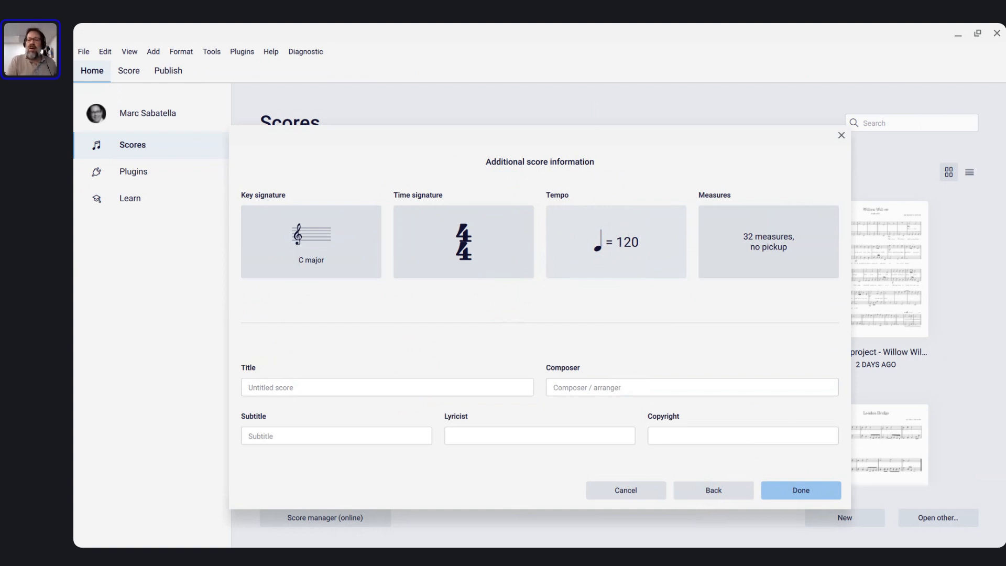
pyautogui.click(616, 245)
pyautogui.click(479, 311)
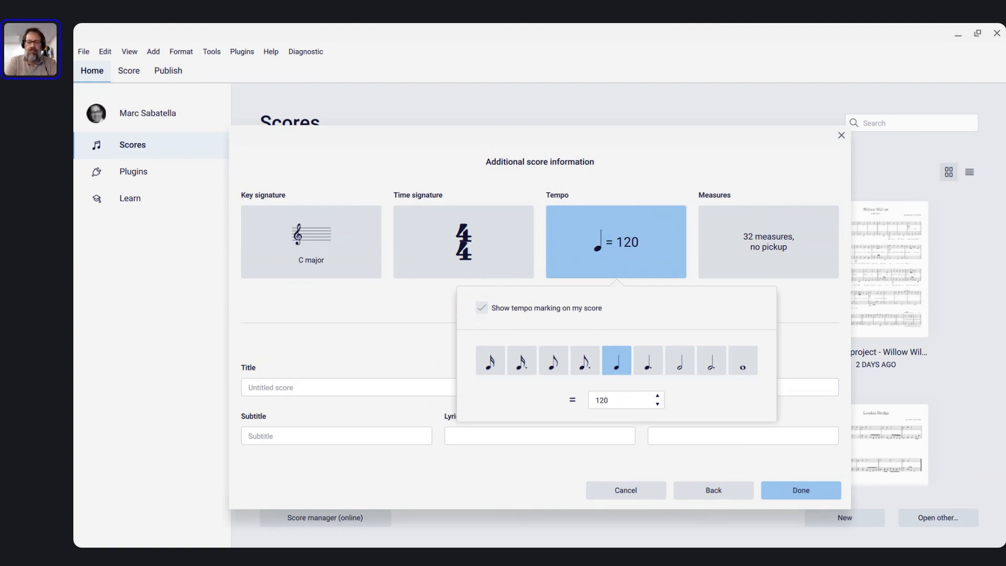
# - Switch to the Chrome Live Chat window, move it clear of the tempo settings and make it narrower
pyautogui.hotkey('alt', 'Tab')
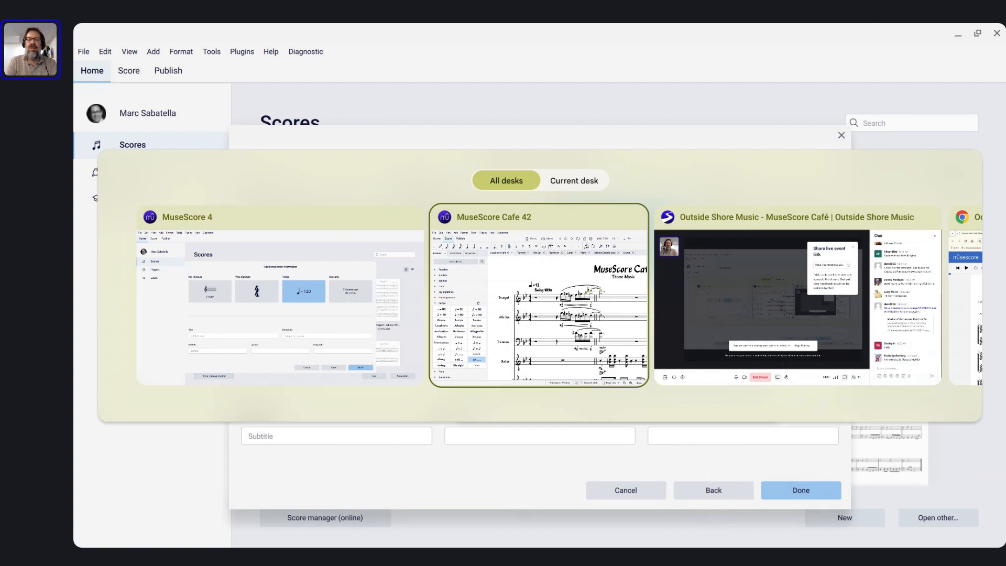
pyautogui.hotkey('alt', 'Tab')
pyautogui.hotkey('alt', 'Tab')
pyautogui.hotkey('alt', 'Tab')
pyautogui.hotkey('alt', 'Tab')
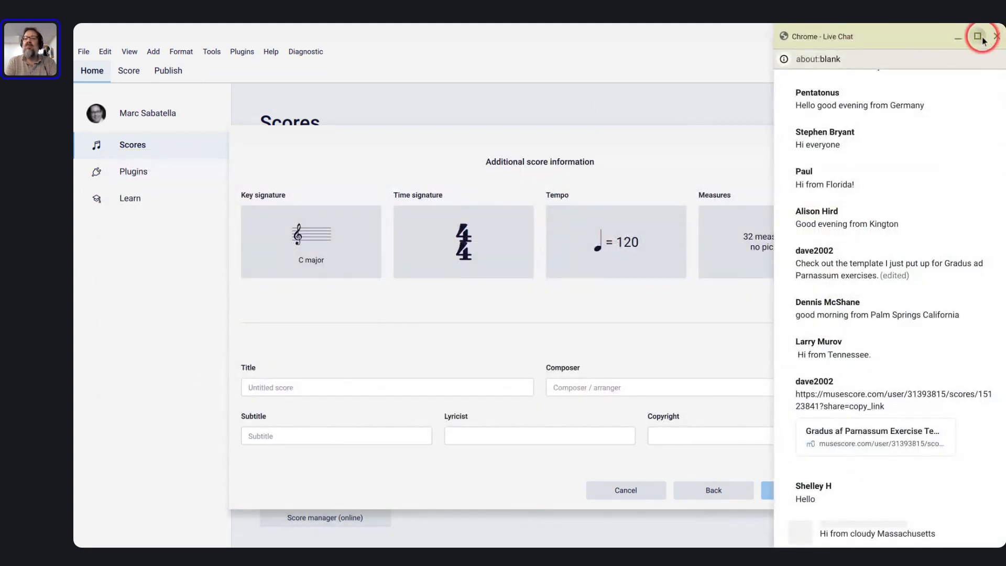
pyautogui.moveTo(978, 37)
pyautogui.click(966, 135)
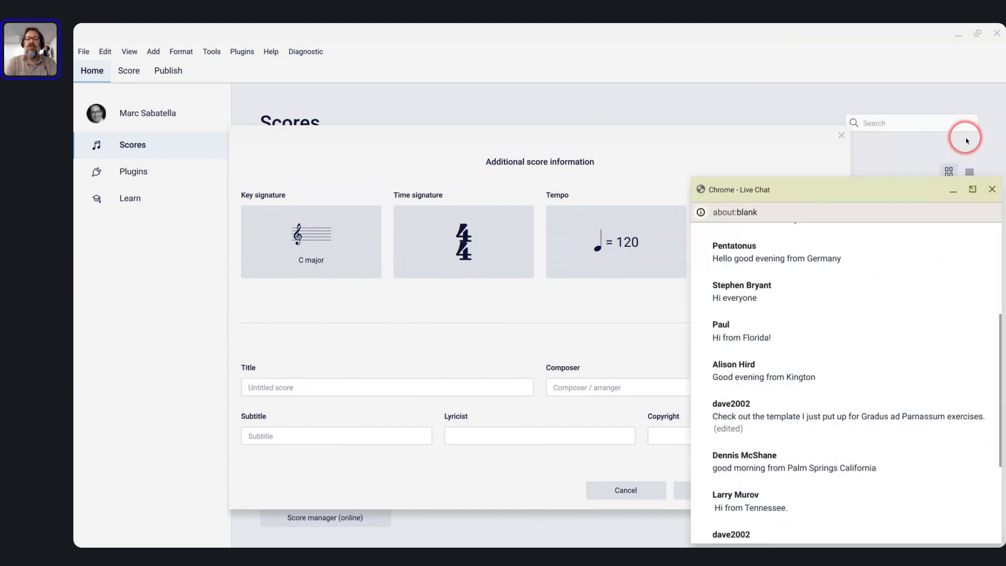
pyautogui.moveTo(861, 187); pyautogui.dragTo(251, 36)
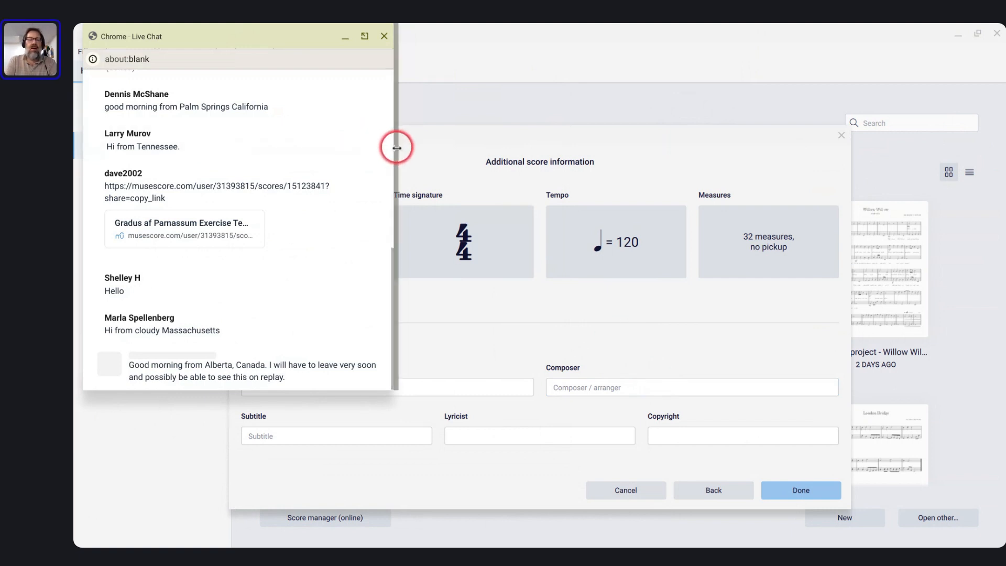
pyautogui.moveTo(394, 146); pyautogui.dragTo(249, 164)
# - Set the new score's tempo to quarter note = 144 and create the score
pyautogui.click(593, 251)
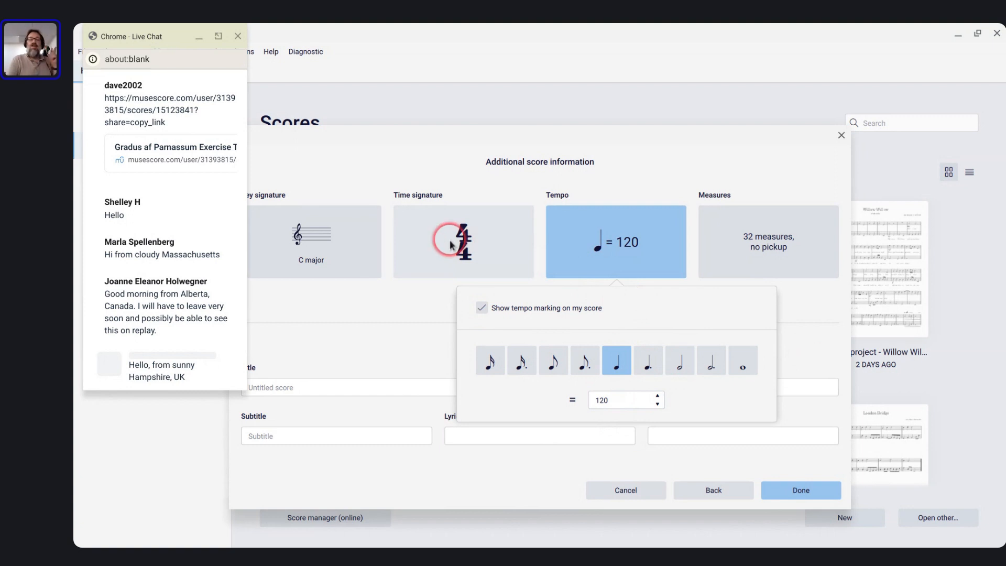
pyautogui.click(631, 401)
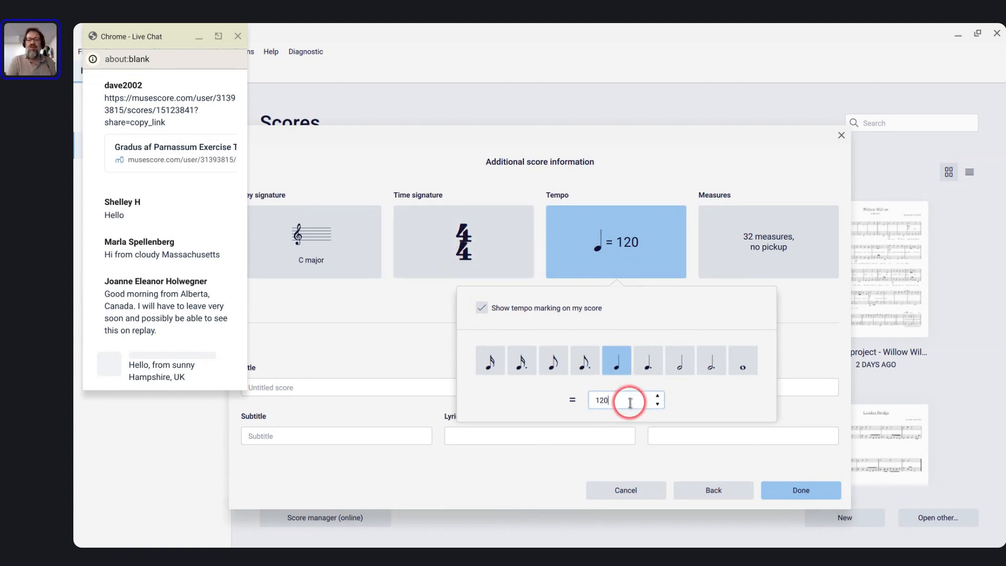
pyautogui.press('BackSpace')
pyautogui.press('BackSpace')
pyautogui.write('44')
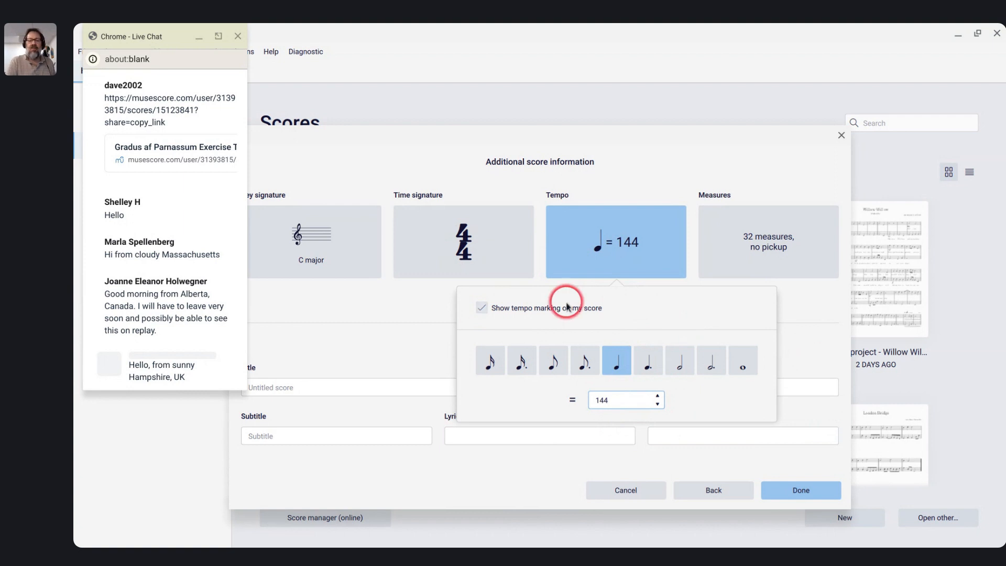
pyautogui.click(789, 310)
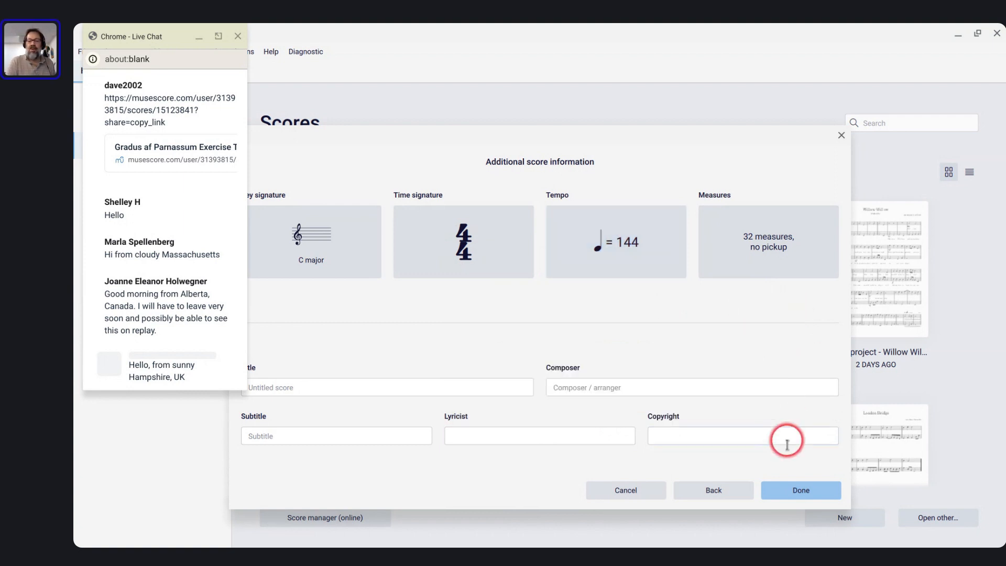
pyautogui.click(790, 491)
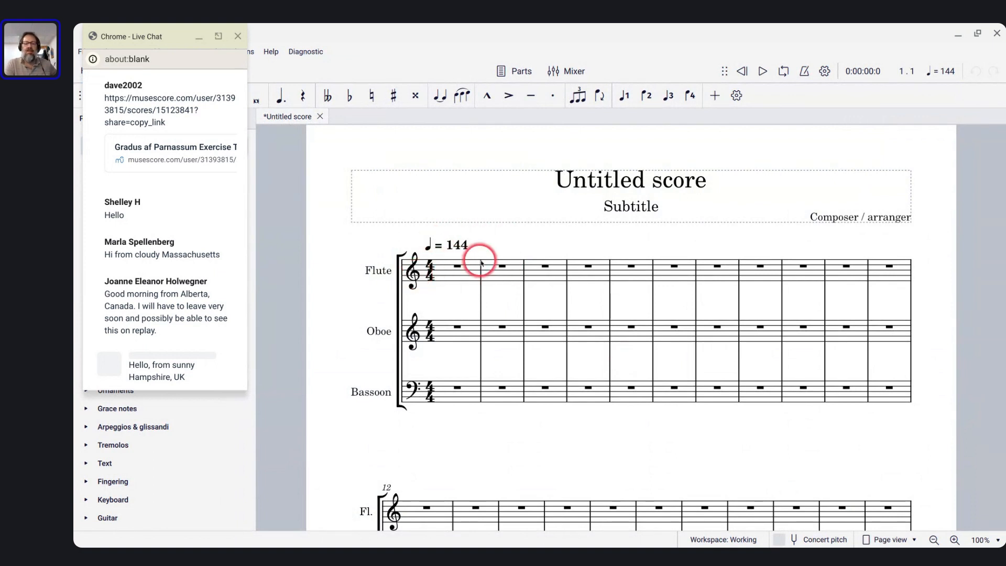
# - Enter the quarter notes C, D, E, F, G, F, E, D in the first two measures of the Flute staff
pyautogui.click(459, 268)
pyautogui.press('n')
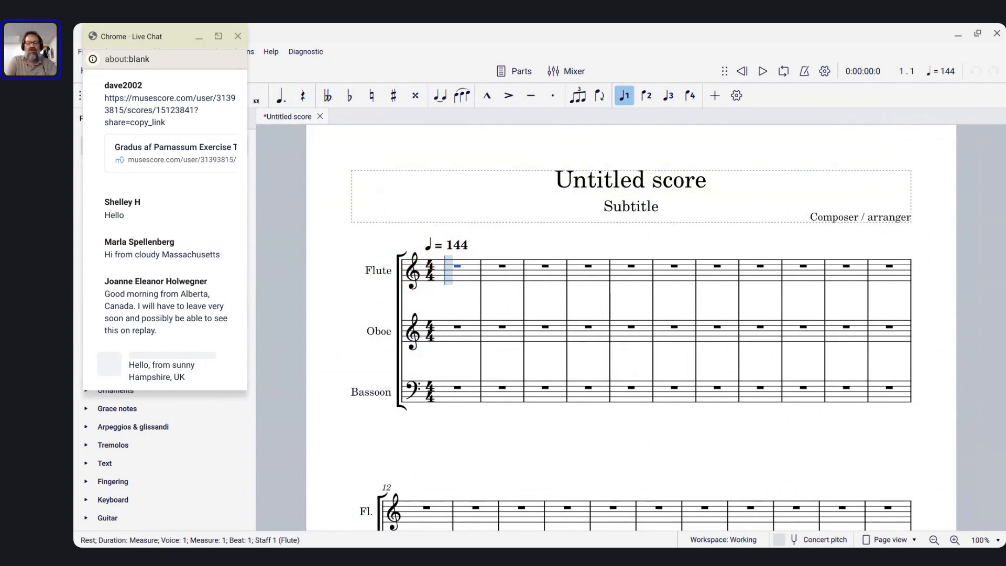
pyautogui.press('c')
pyautogui.press('d')
pyautogui.press('e')
pyautogui.press('f')
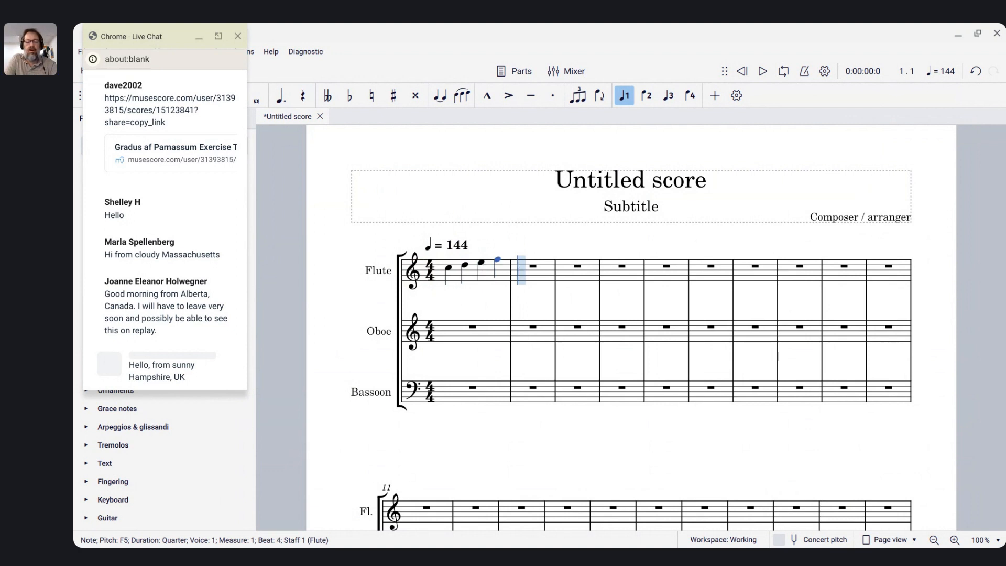
pyautogui.press('g')
pyautogui.press('f')
pyautogui.press('e')
pyautogui.press('d')
pyautogui.press('Escape')
# - Select the two-measure Flute passage from the start of the score and repeat it four times
pyautogui.hotkey('shift', 'ctrl', 'Home')
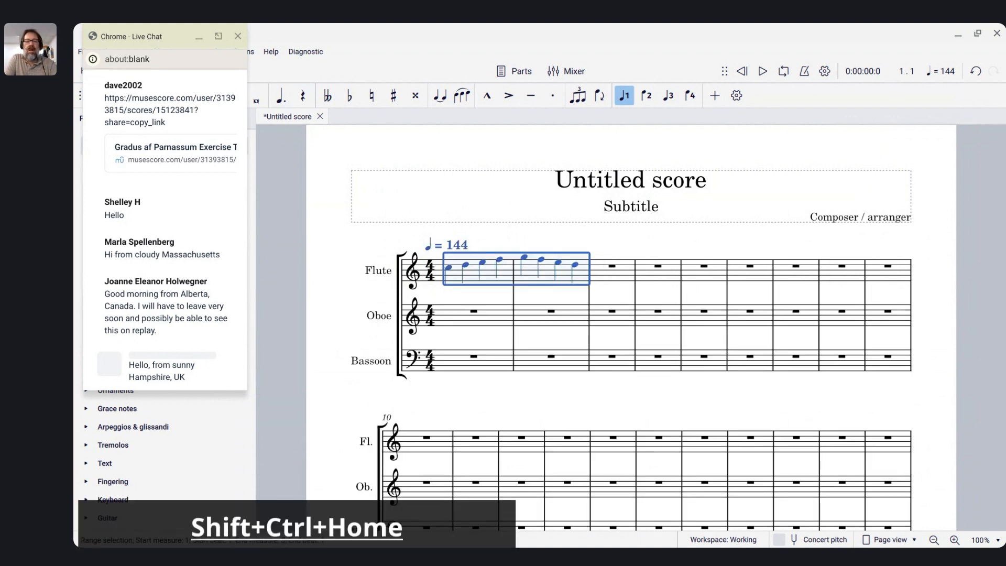
pyautogui.press('r')
pyautogui.press('r')
pyautogui.press('r')
pyautogui.press('r')
pyautogui.press('Escape')
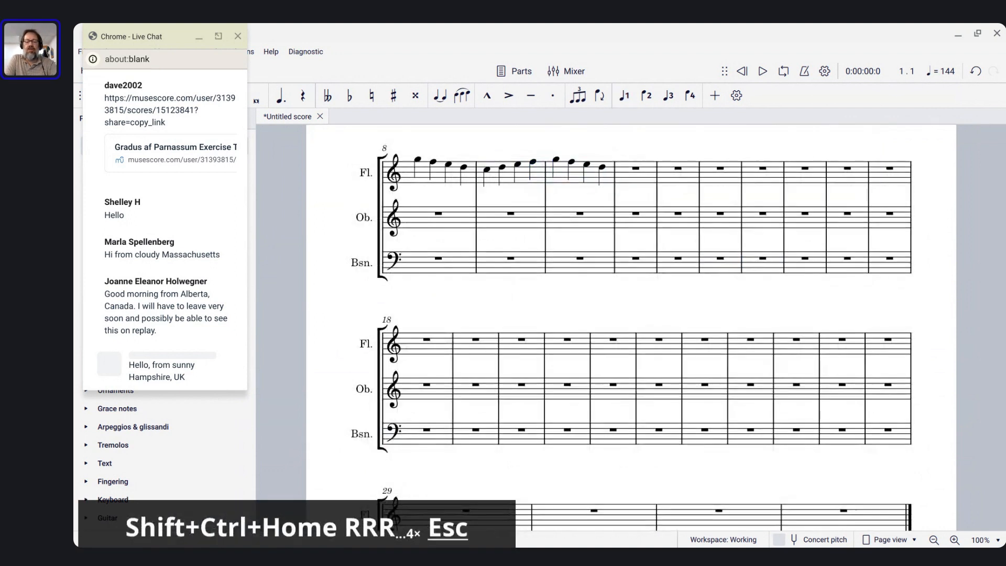
# - Play back the Flute passage from the first measure, stop it partway, and select the first Flute note
pyautogui.press('Home')
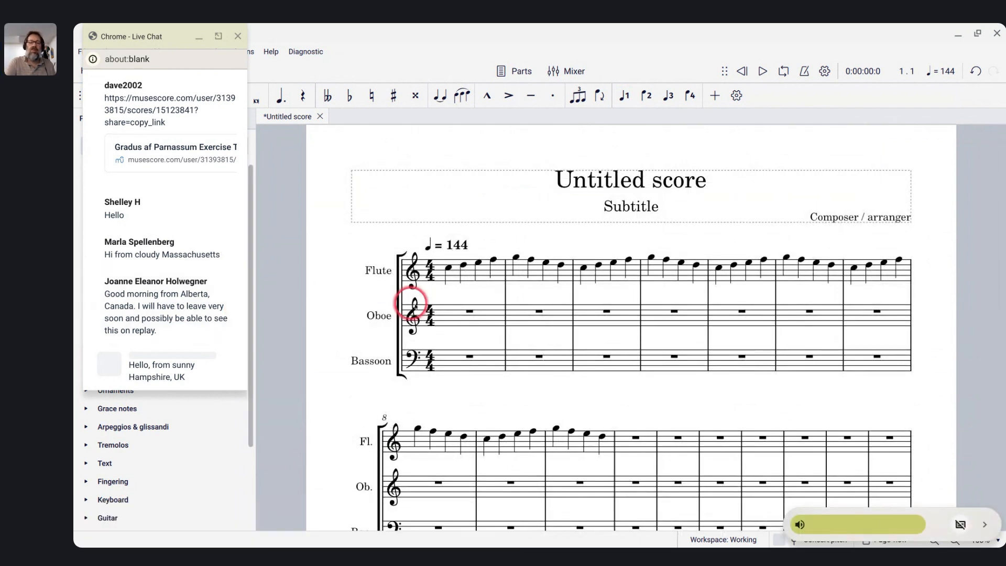
pyautogui.click(430, 279)
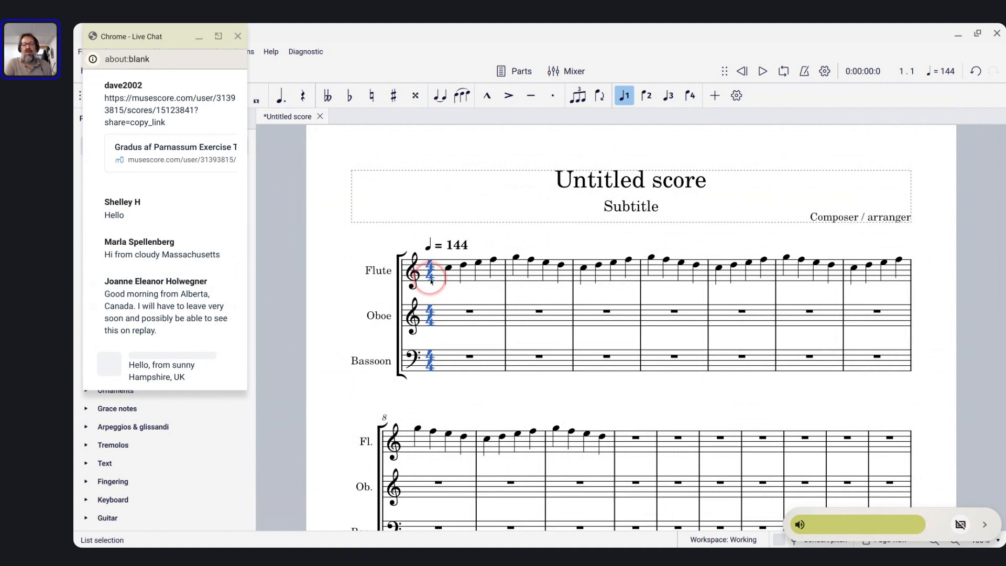
pyautogui.press('space')
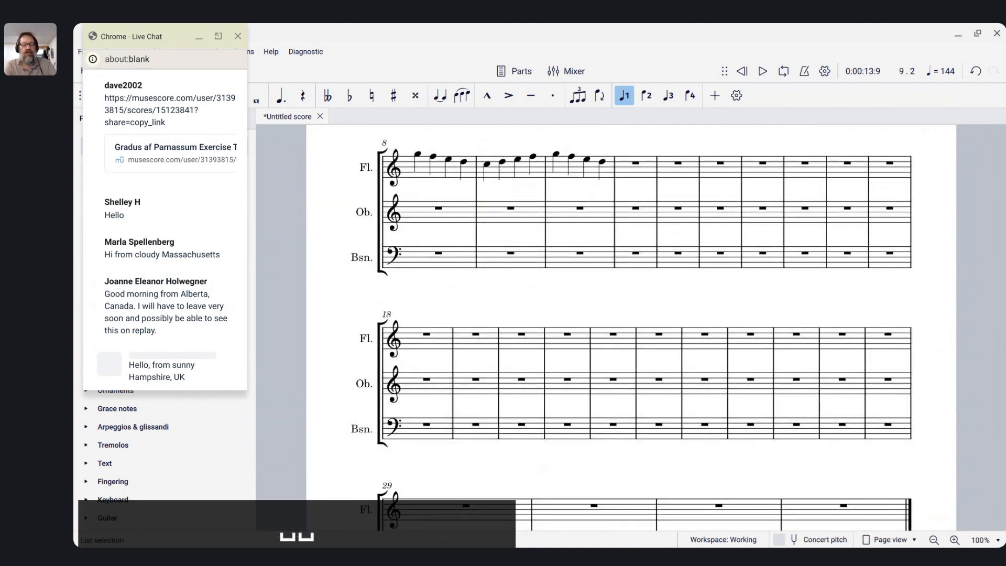
pyautogui.hotkey('ctrl', 'Home')
pyautogui.press('Home')
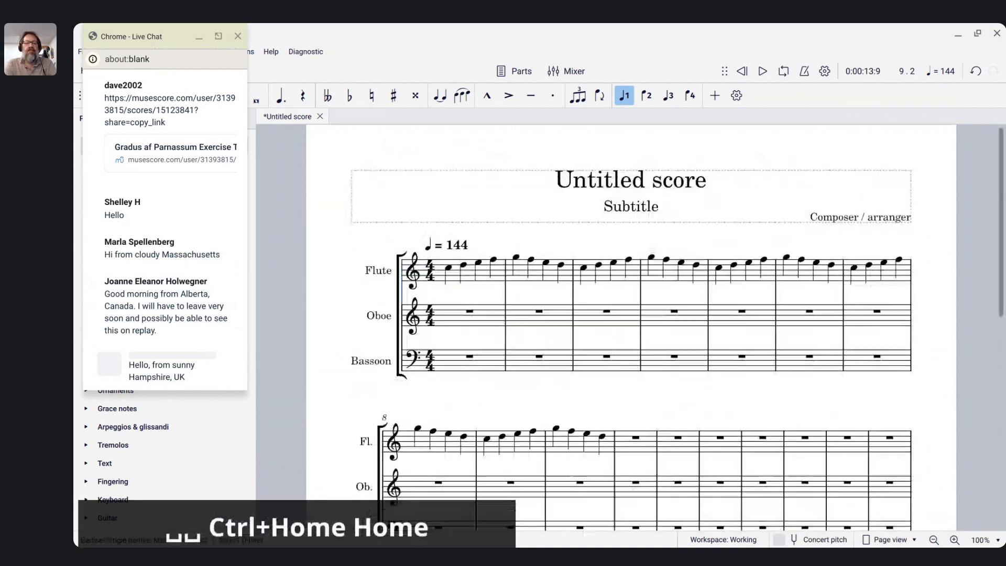
pyautogui.press('space')
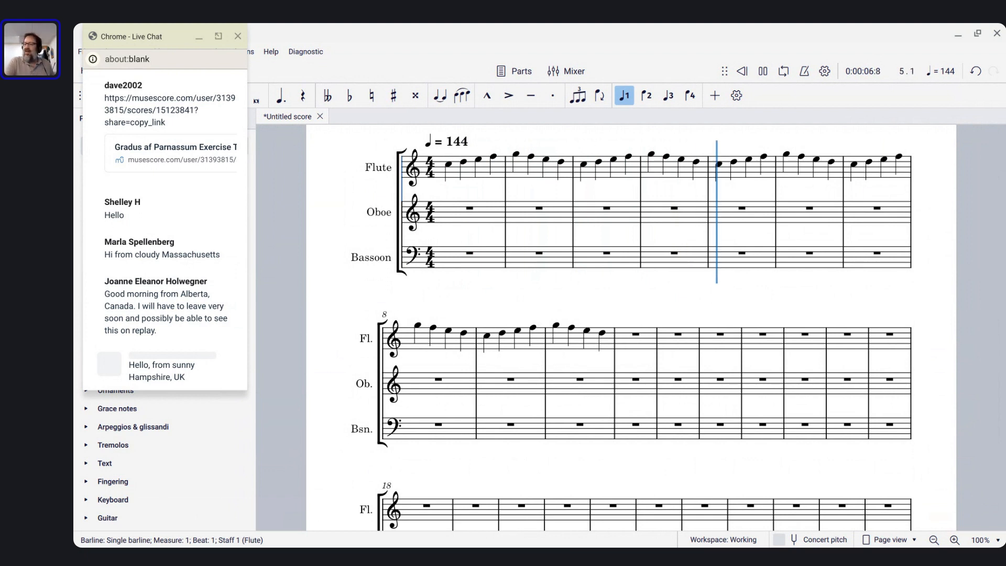
pyautogui.press('space')
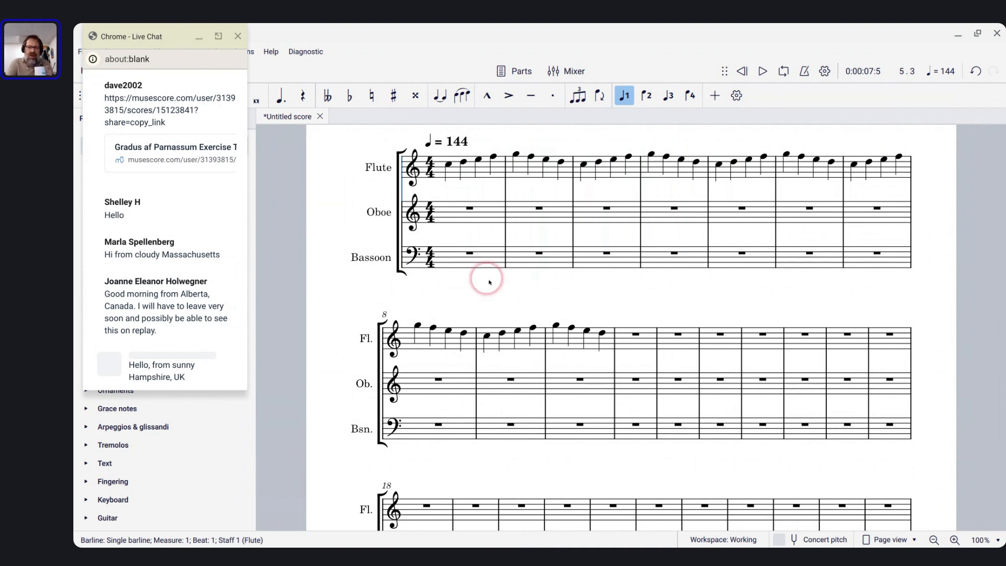
pyautogui.click(447, 165)
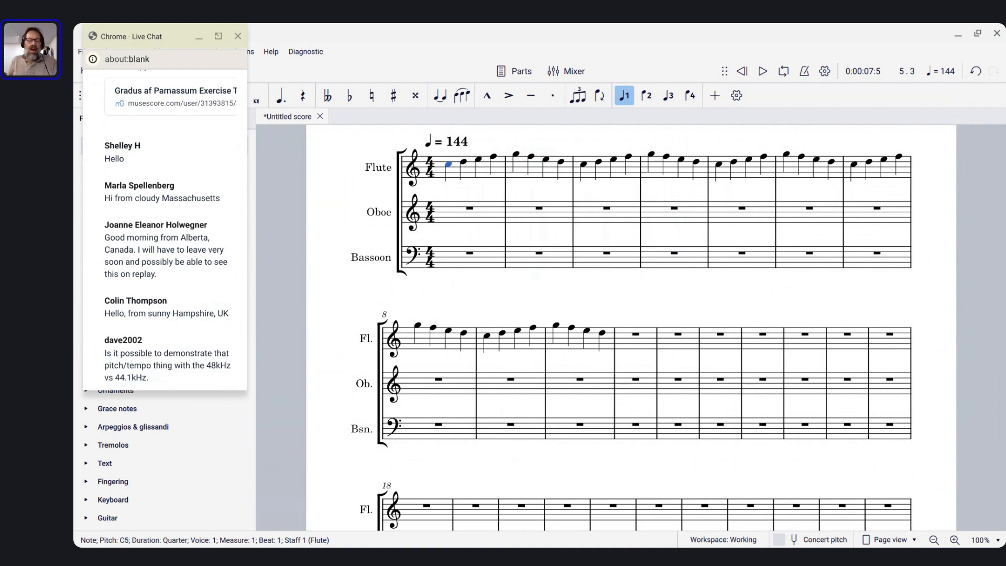
# - Switch to the Terminal window and open a new terminal session
pyautogui.hotkey('alt', 'Tab')
pyautogui.hotkey('alt', 'Tab')
pyautogui.hotkey('alt', 'Tab')
pyautogui.hotkey('alt', 'Tab')
pyautogui.hotkey('alt', 'Tab')
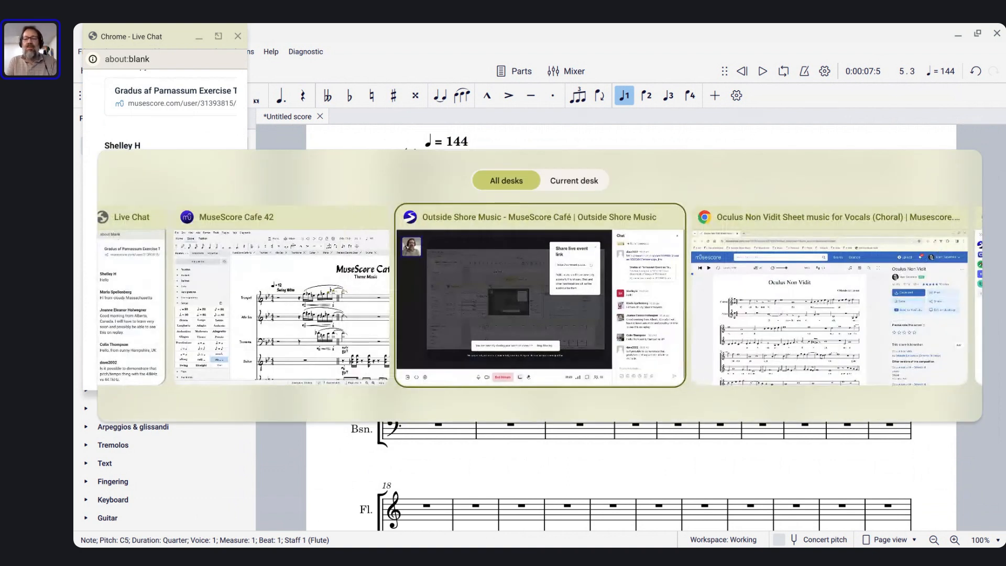
pyautogui.hotkey('alt', 'Tab')
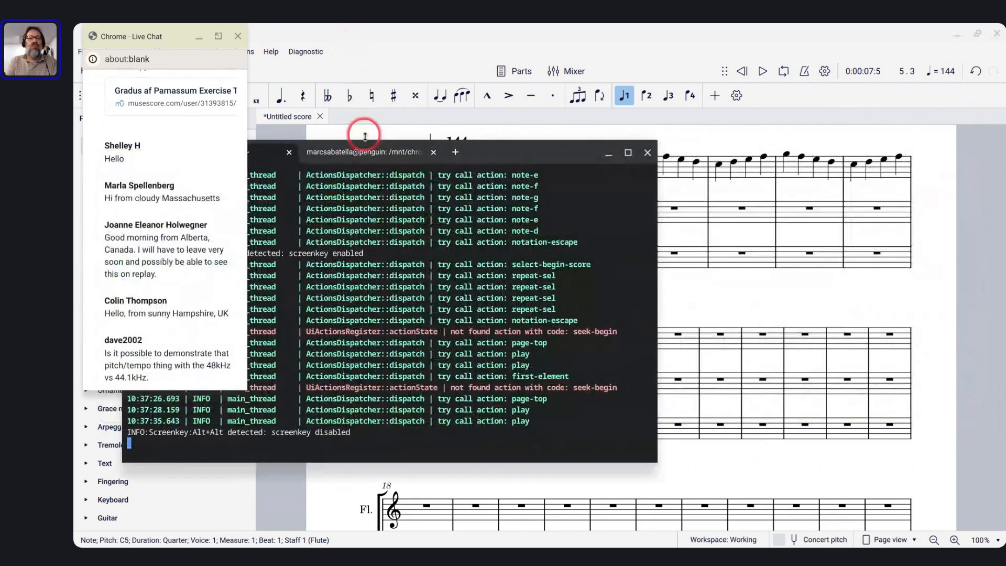
pyautogui.click(370, 151)
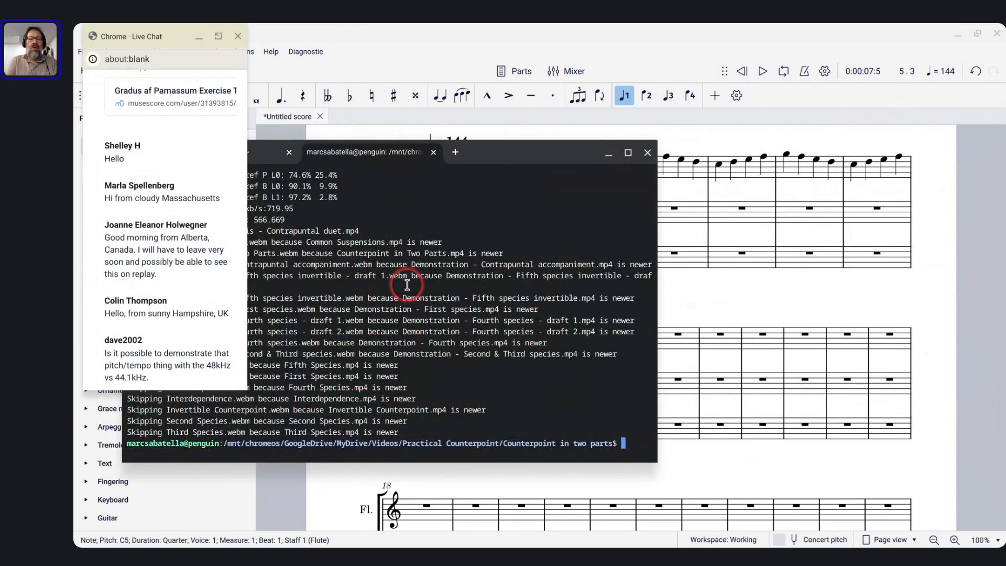
pyautogui.click(456, 151)
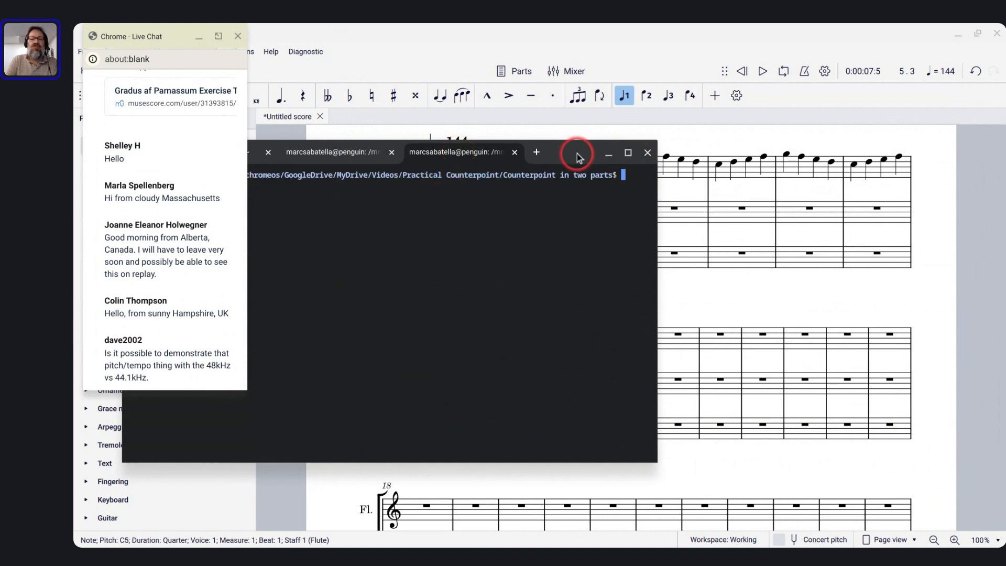
# - Change to the home directory, move the Terminal window clear of the chat, and query the current audio rate with set-sample-rate
pyautogui.write('cd')
pyautogui.press('Return')
pyautogui.moveTo(584, 152); pyautogui.dragTo(724, 118)
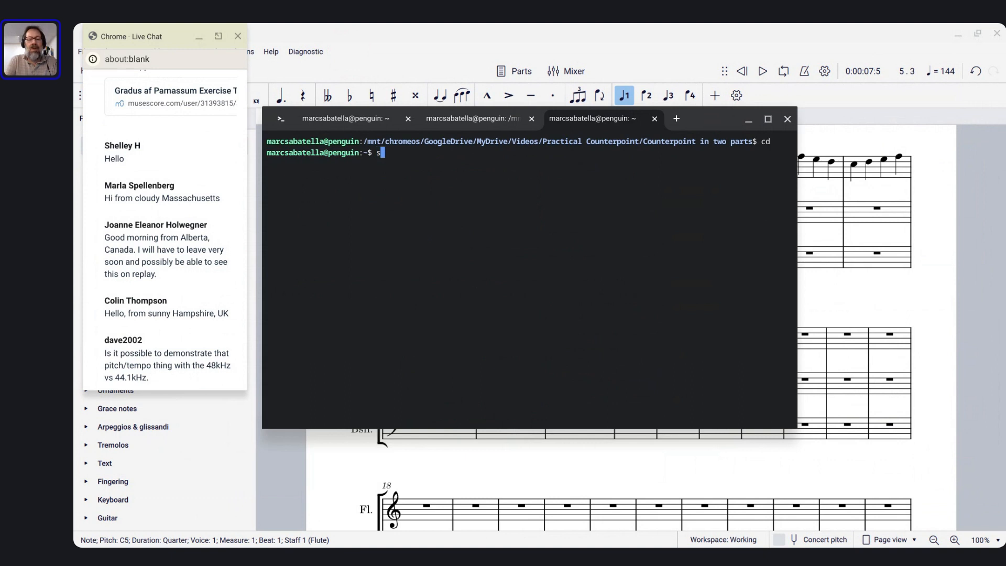
pyautogui.write('set-sample-rate')
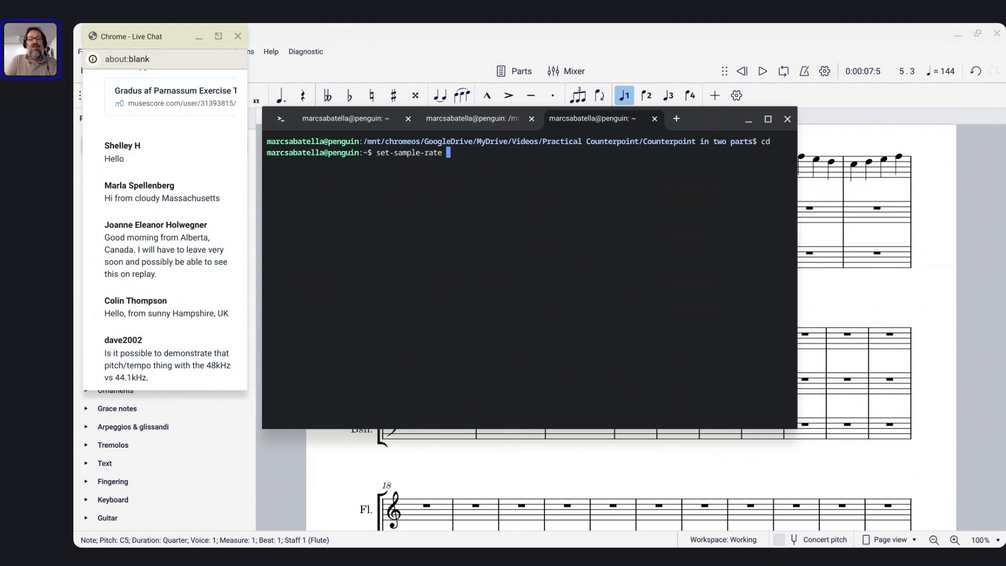
pyautogui.press('Return')
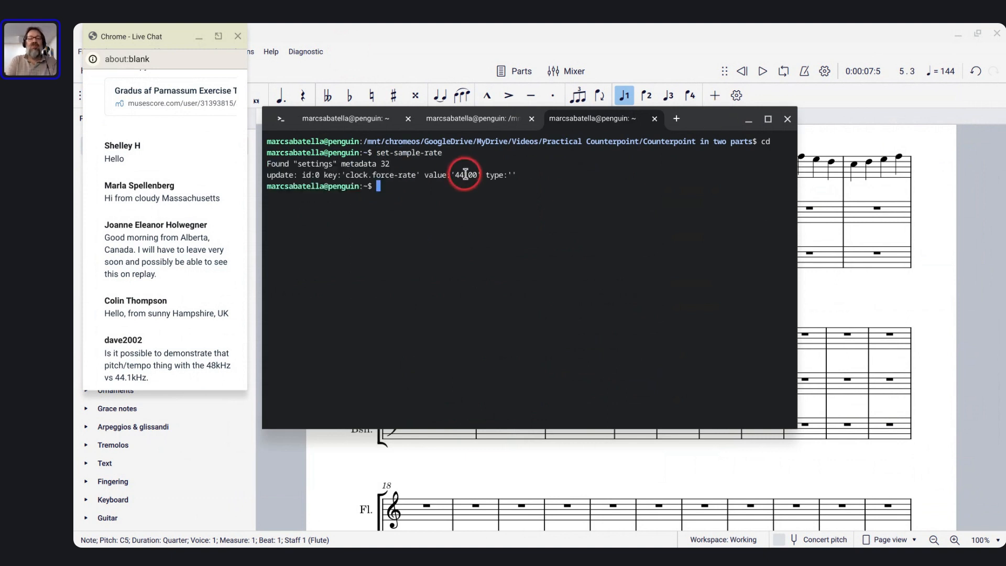
# - Set the audio sample rate to 48000 with the set-sample-rate command
pyautogui.press('Up')
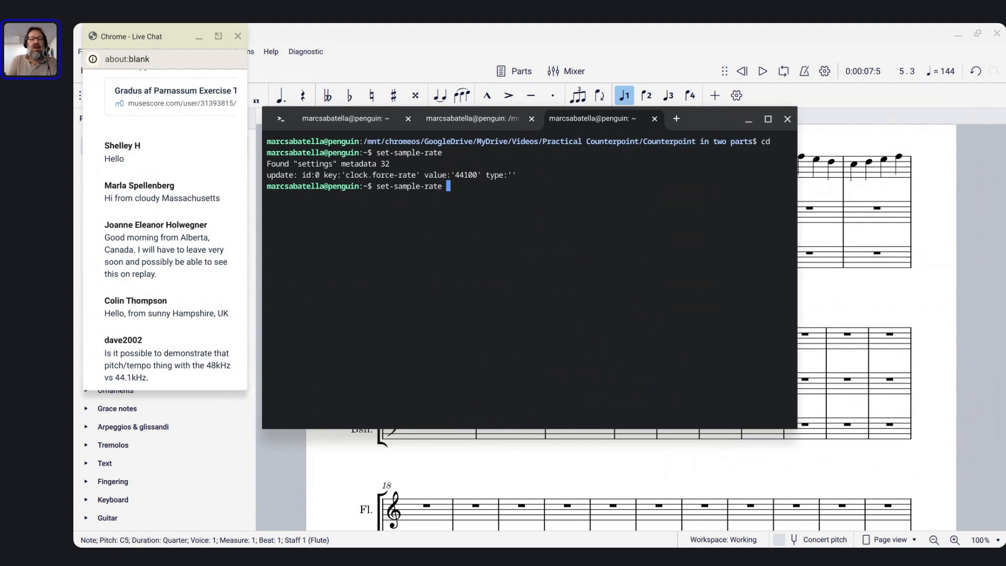
pyautogui.write('4800')
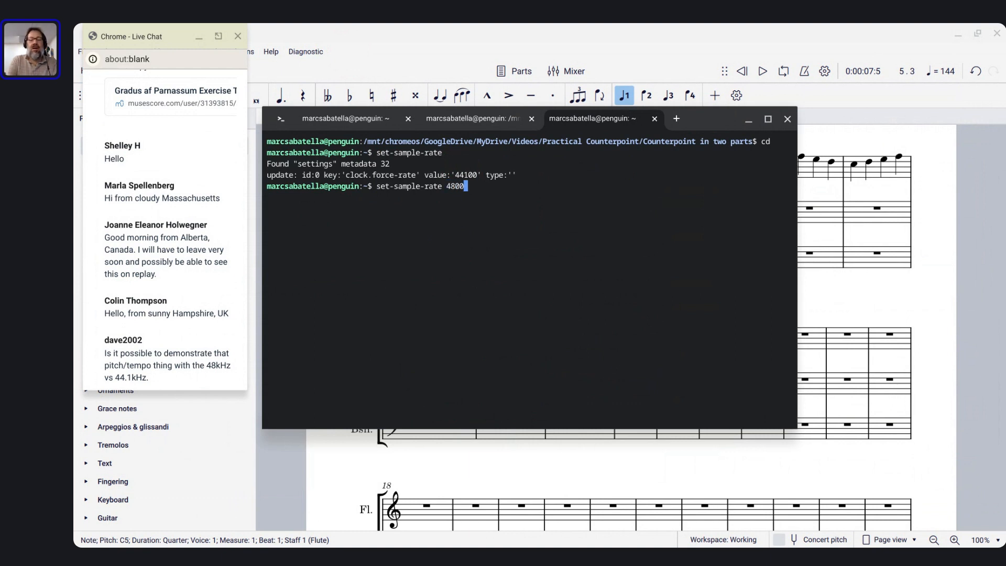
pyautogui.write('0')
pyautogui.press('Return')
# - Switch back to MuseScore, play the score from the first measure, and stop it after a few measures
pyautogui.hotkey('alt', 'Tab')
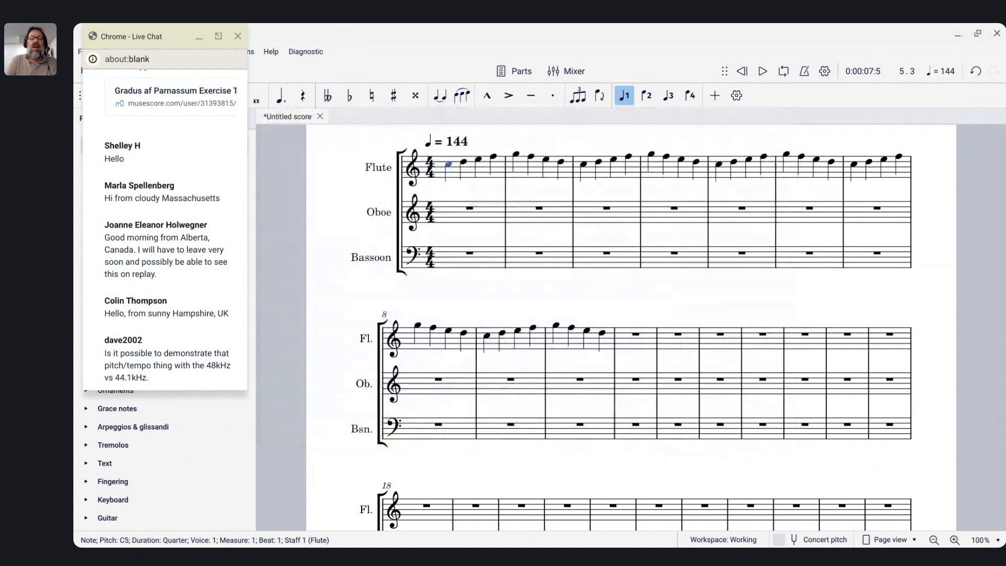
pyautogui.click(431, 173)
pyautogui.press('space')
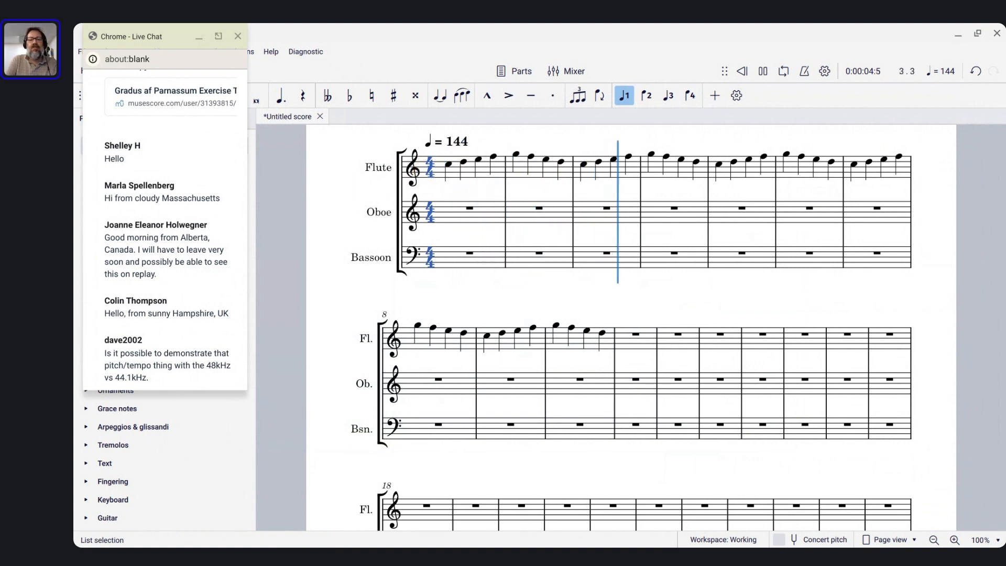
pyautogui.press('space')
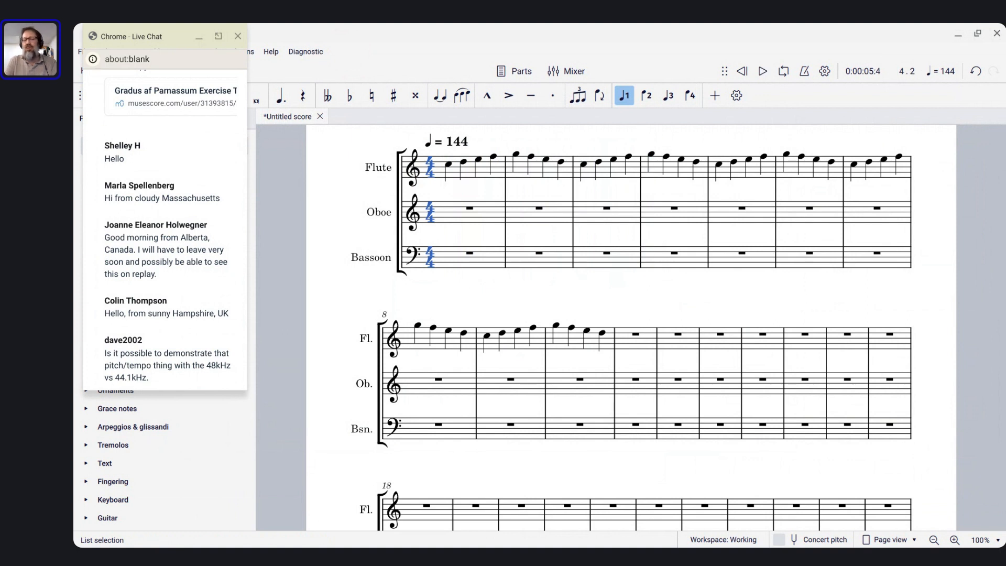
# - Switch to the Terminal and set the audio sample rate to 44100 by editing the previous set-sample-rate command
pyautogui.hotkey('alt', 'Tab')
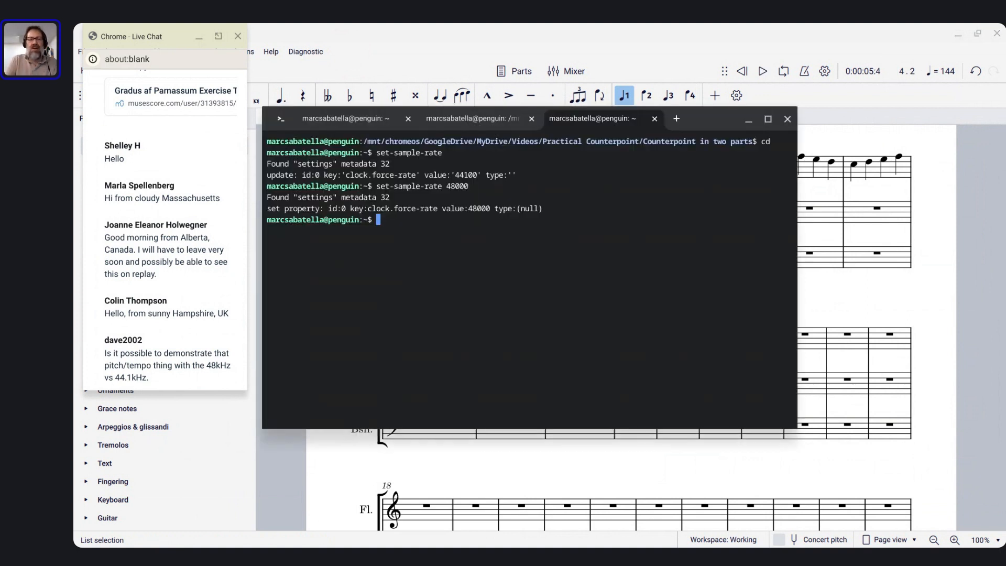
pyautogui.press('Up')
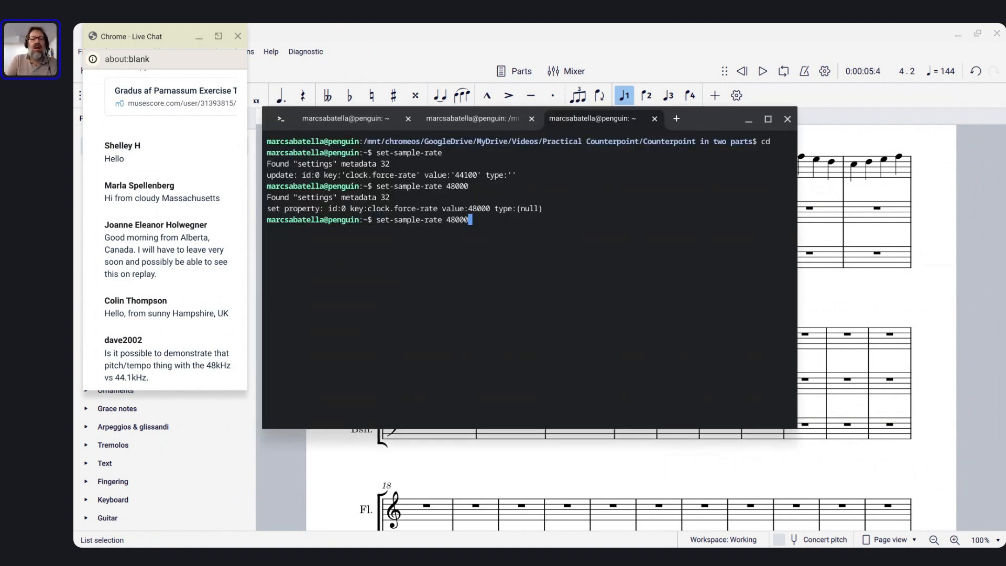
pyautogui.press('BackSpace')
pyautogui.press('BackSpace')
pyautogui.press('BackSpace')
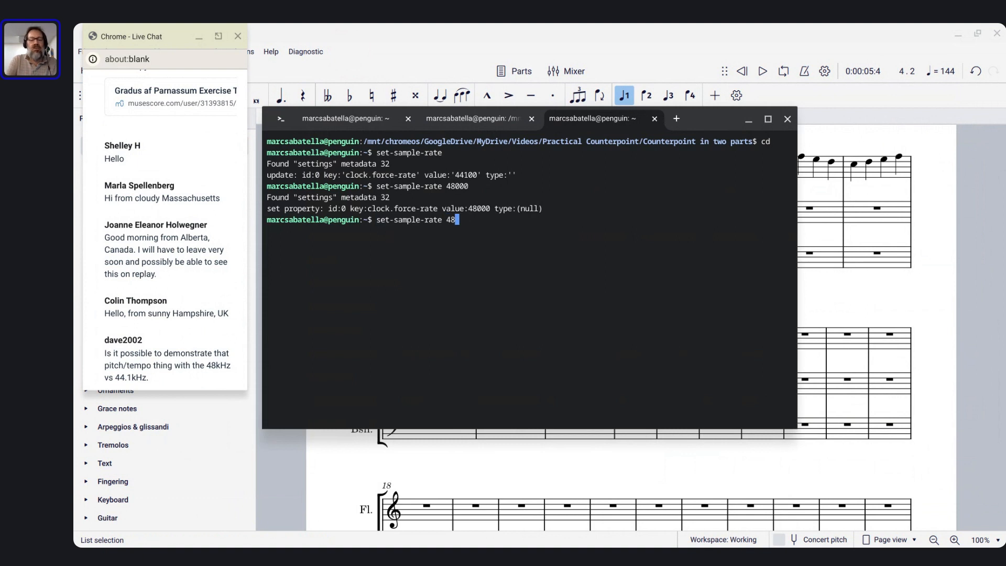
pyautogui.press('BackSpace')
pyautogui.write('4100')
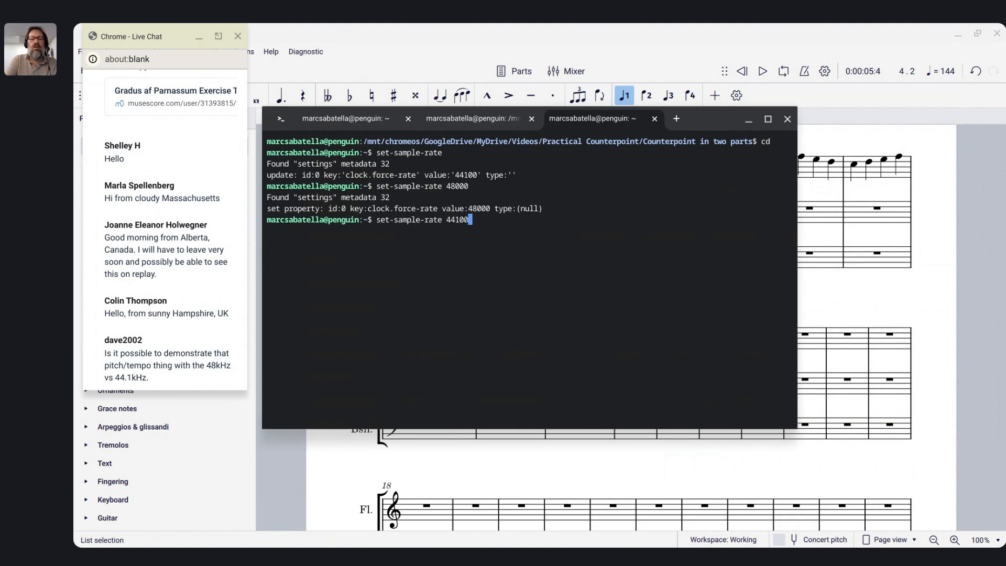
pyautogui.press('Return')
# - Switch to MuseScore, play several measures from the start, then check the Terminal output and return to the score
pyautogui.hotkey('alt', 'Tab')
pyautogui.press('space')
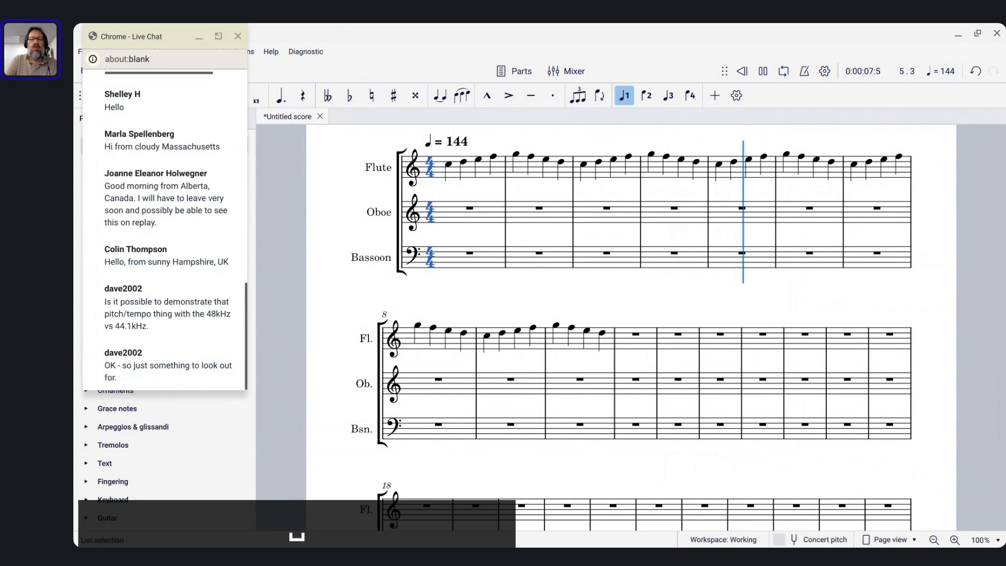
pyautogui.press('space')
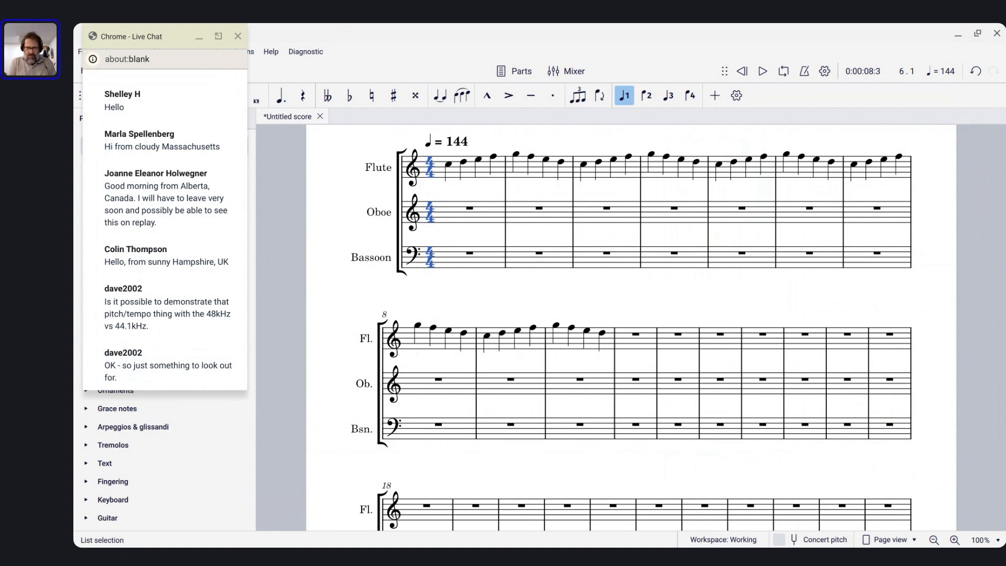
pyautogui.hotkey('alt', 'Tab')
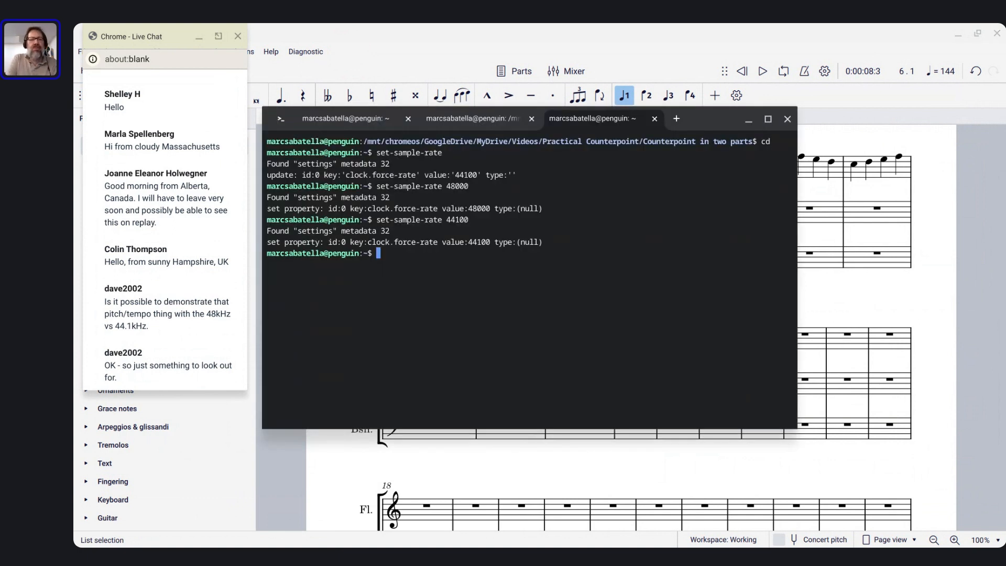
pyautogui.hotkey('alt', 'Tab')
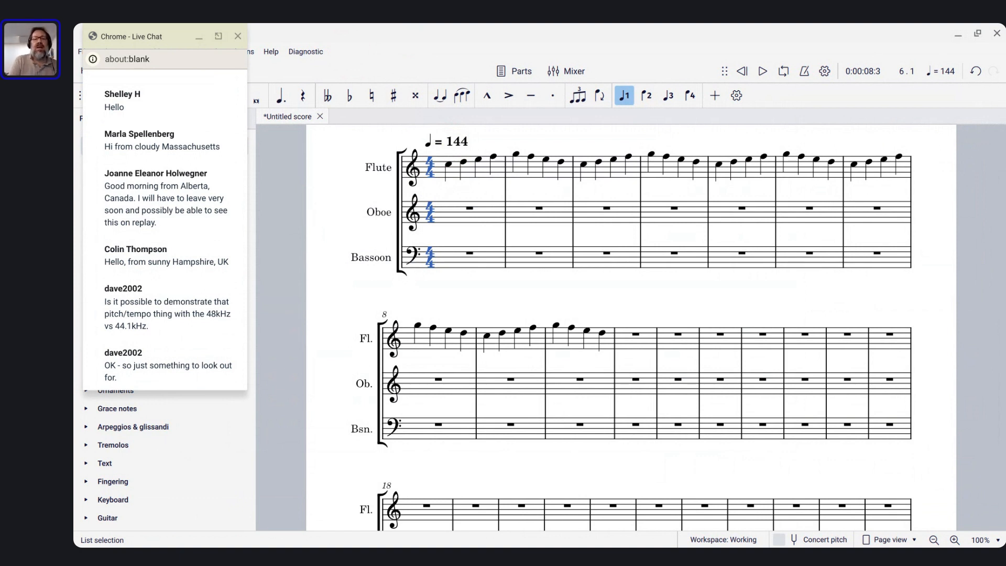
# - Change the tempo marking above the first measure to quarter note = 180 and play the opening measures
pyautogui.doubleClick(448, 141)
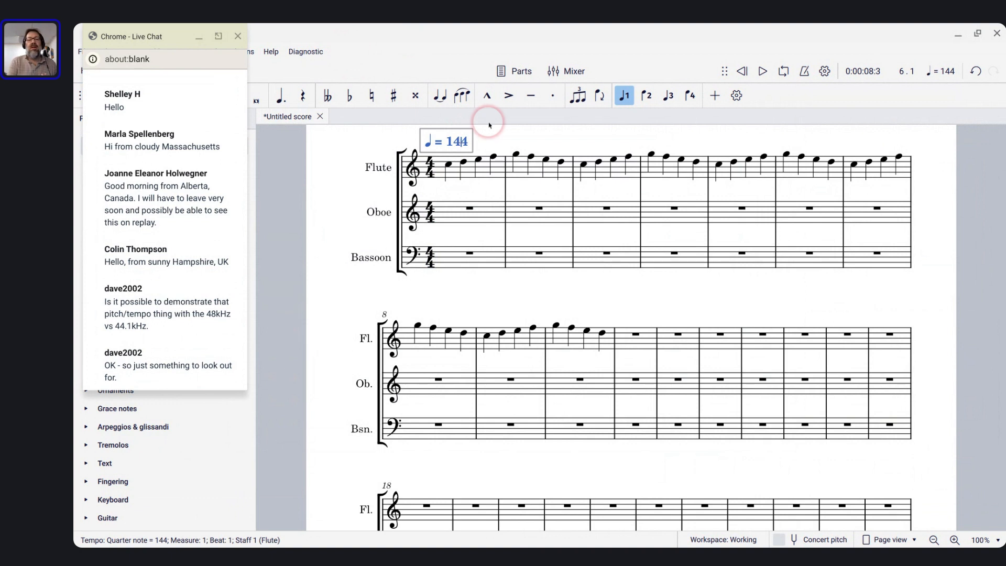
pyautogui.press('BackSpace')
pyautogui.press('BackSpace')
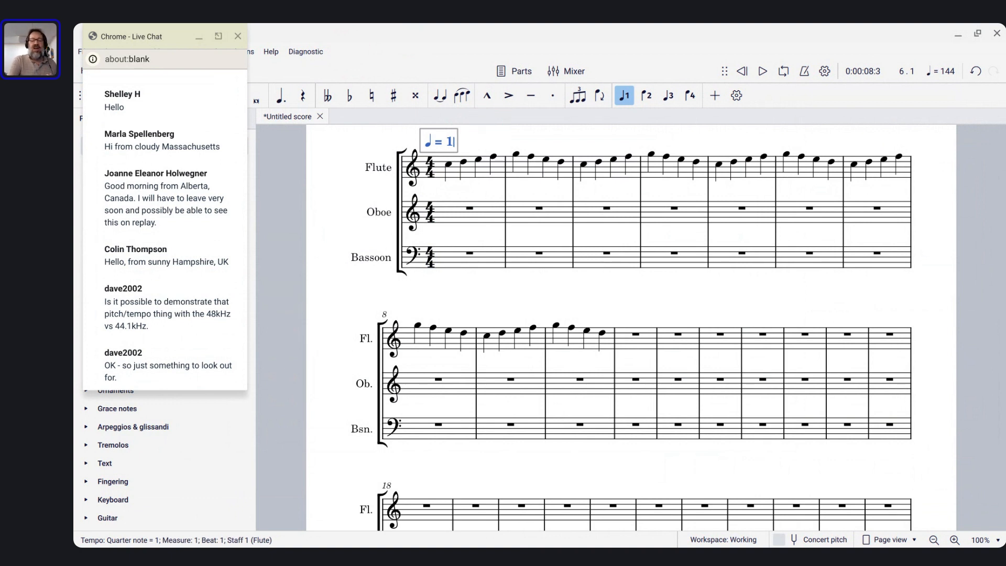
pyautogui.write('80')
pyautogui.press('Escape')
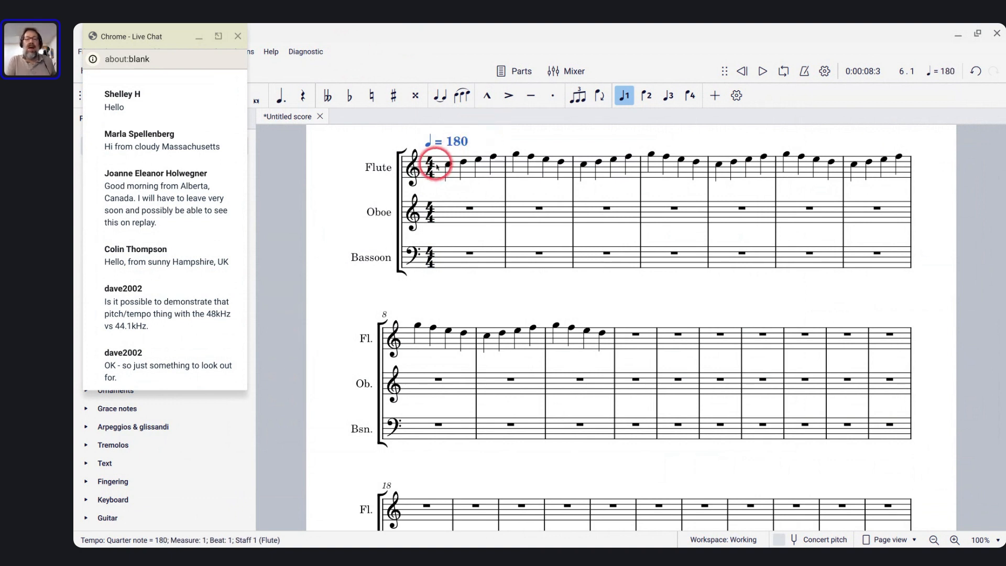
pyautogui.click(431, 167)
pyautogui.press('space')
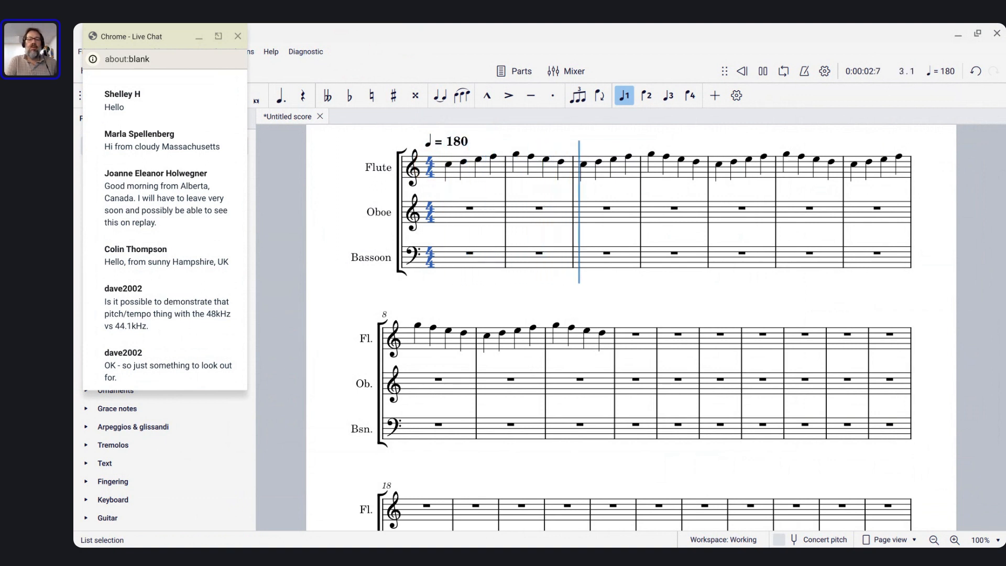
pyautogui.press('space')
# - Change the tempo marking above the first measure to quarter note = 320 and start playback from the beginning
pyautogui.click(458, 151)
pyautogui.doubleClick(458, 151)
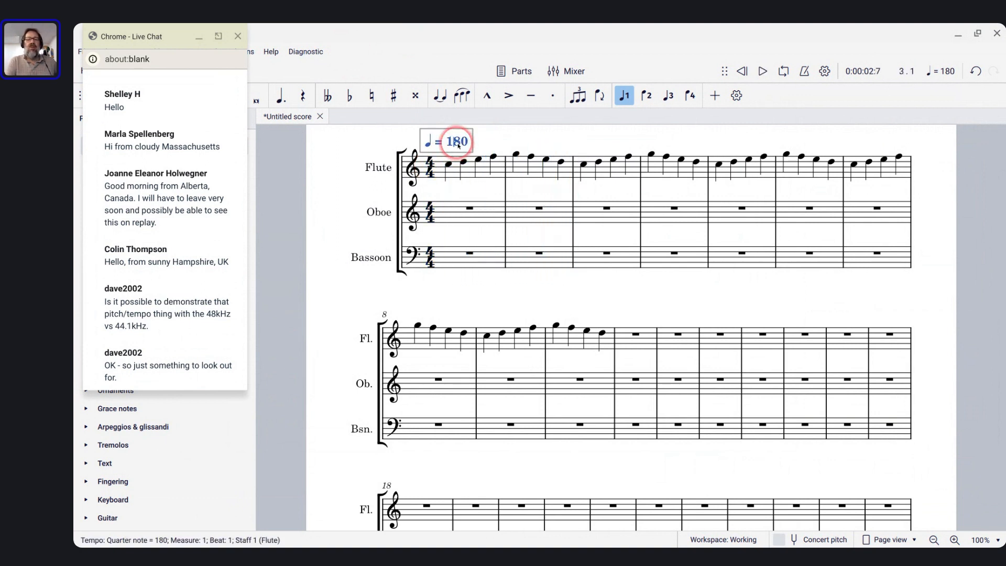
pyautogui.press('BackSpace')
pyautogui.press('BackSpace')
pyautogui.press('BackSpace')
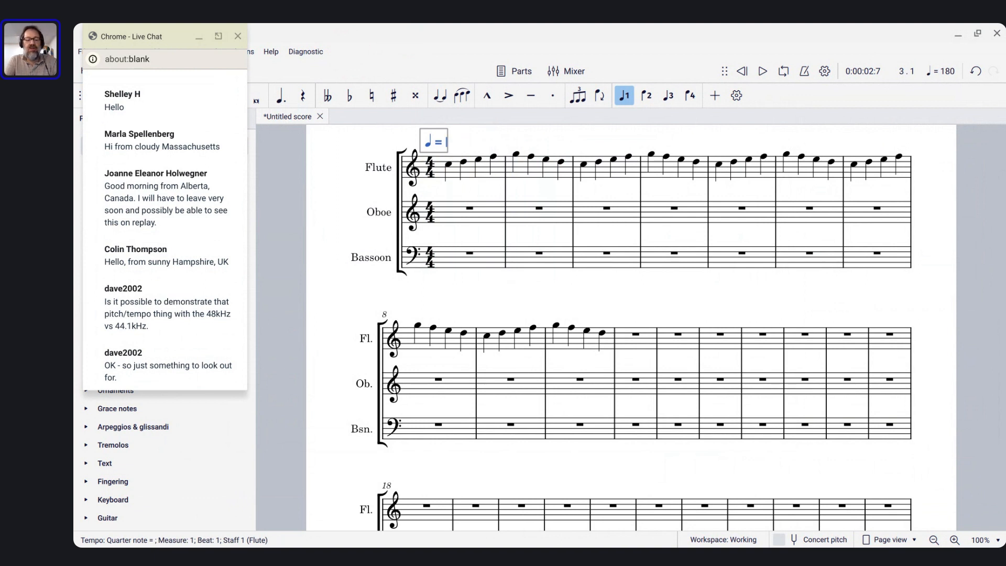
pyautogui.write('320')
pyautogui.click(429, 167)
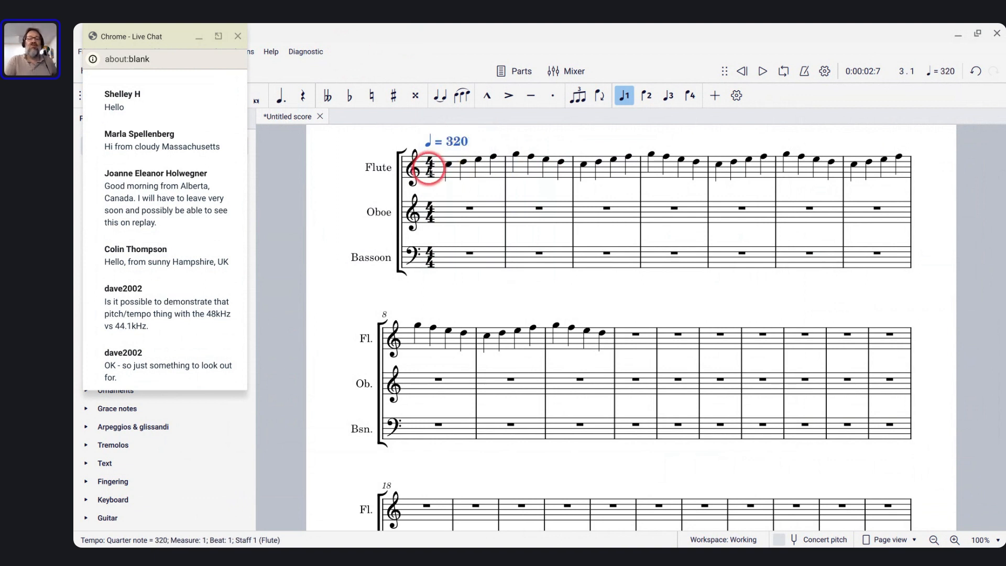
pyautogui.press('space')
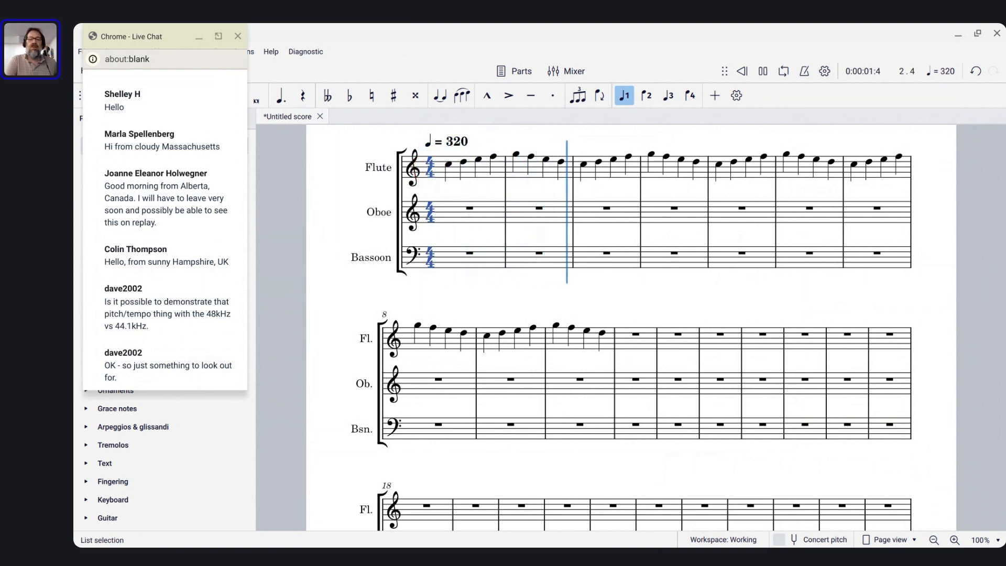
# - Stop playback and delete the quarter-note symbol from the tempo marking above the first measure
pyautogui.press('space')
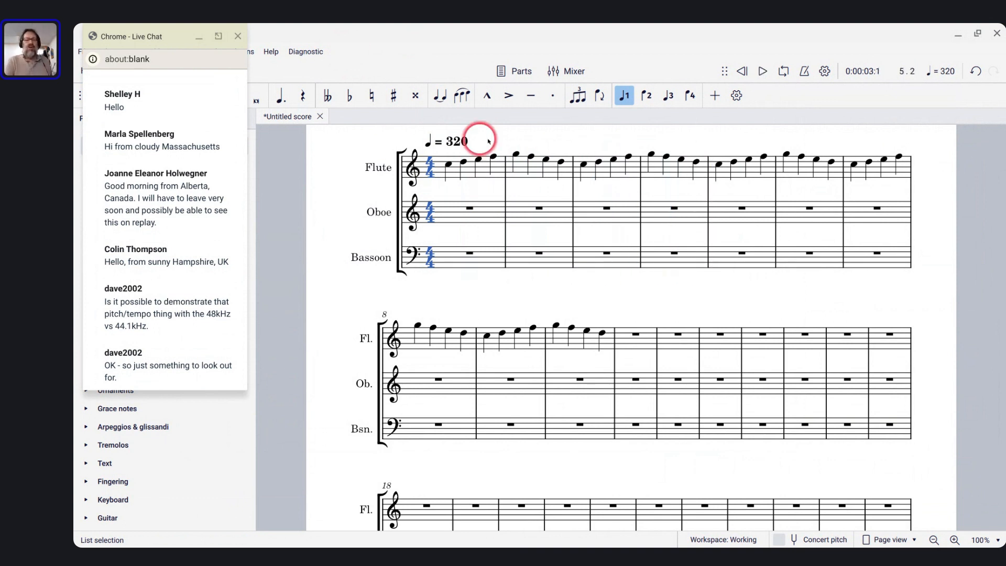
pyautogui.click(455, 144)
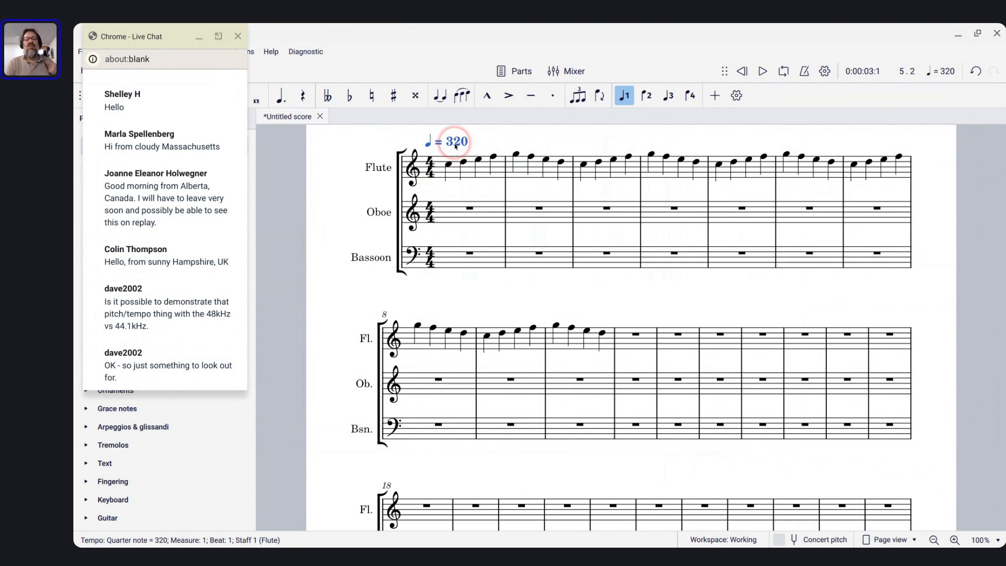
pyautogui.doubleClick(455, 143)
pyautogui.doubleClick(456, 144)
pyautogui.press('Left')
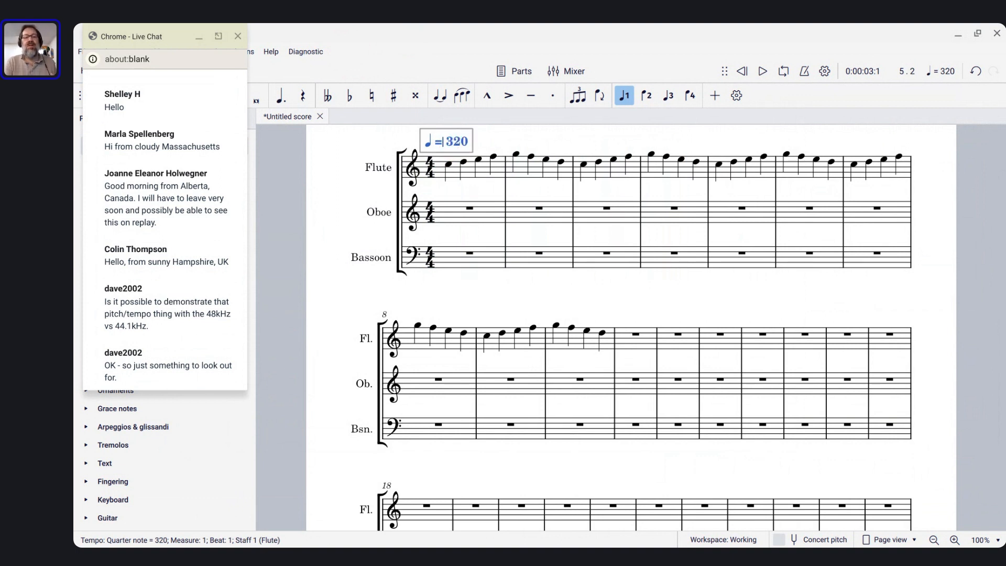
pyautogui.press('BackSpace')
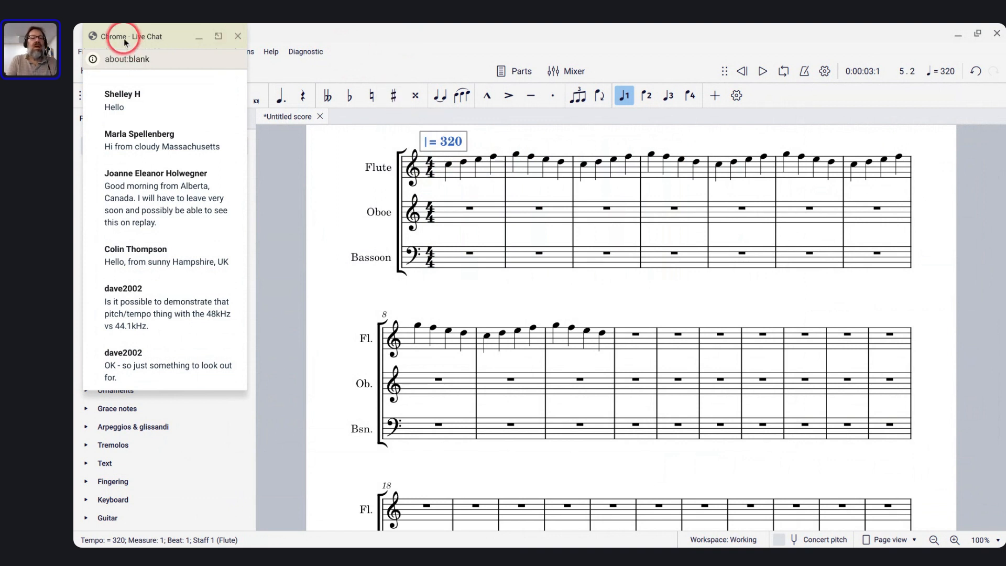
# - Move the live chat window off the side panel and insert a half-note symbol before "= 320" in the tempo marking
pyautogui.moveTo(124, 37); pyautogui.dragTo(874, 180)
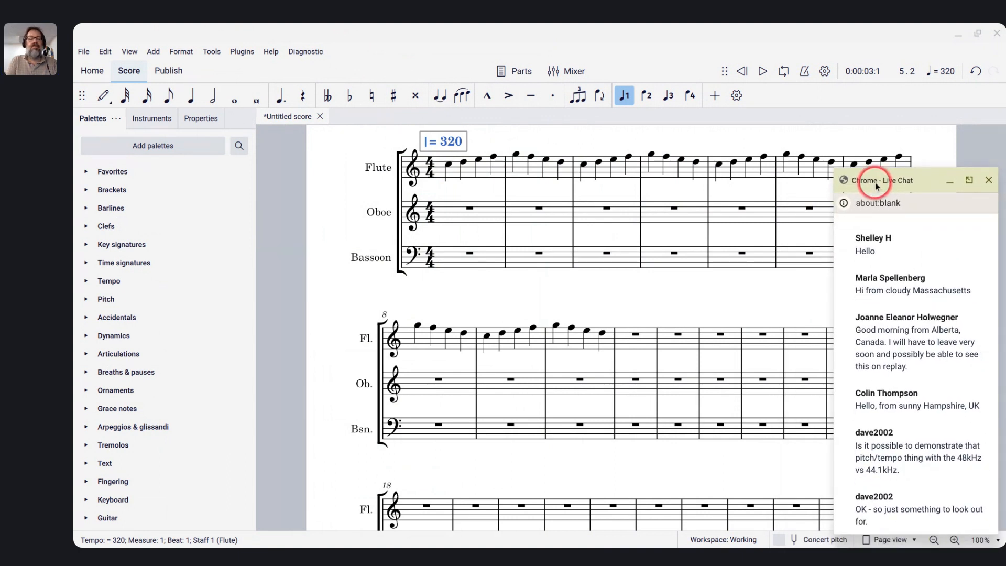
pyautogui.click(185, 119)
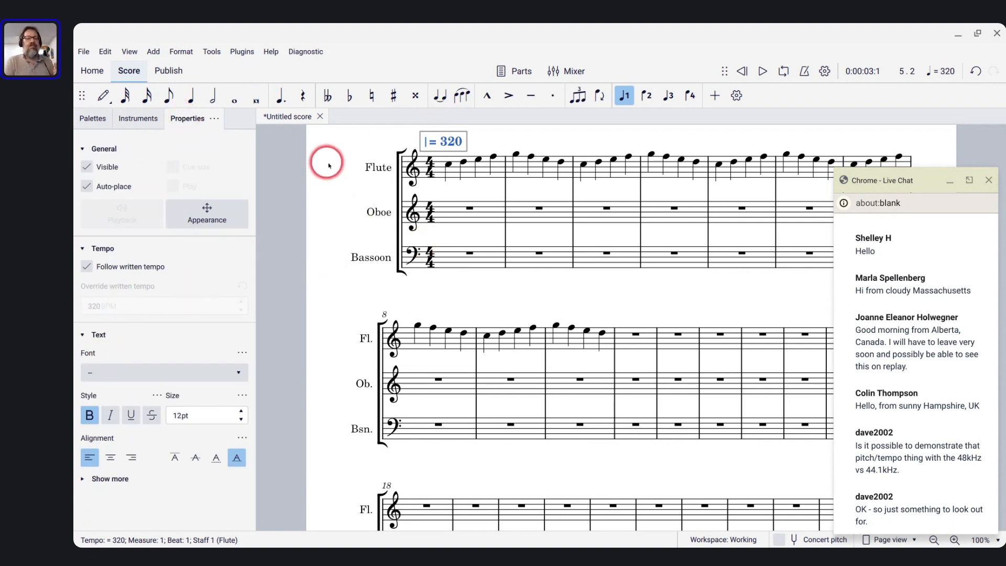
pyautogui.hotkey('shift', 'F2')
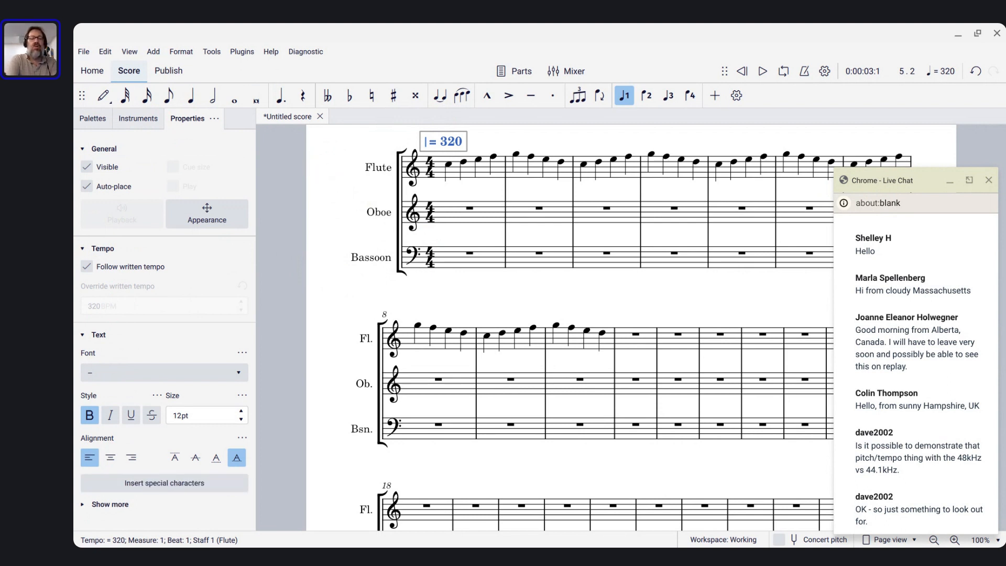
pyautogui.hotkey('shift', 'F2')
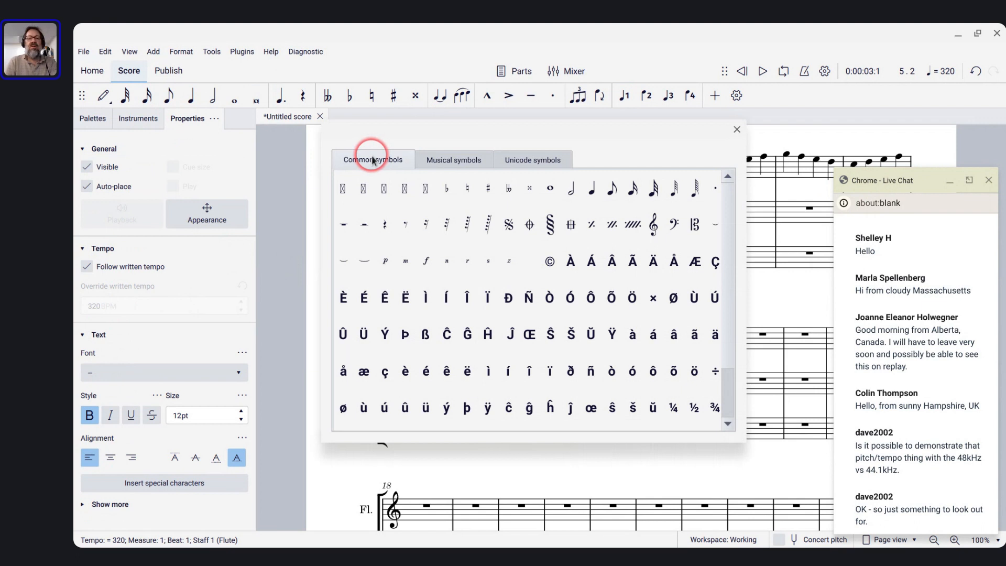
pyautogui.click(578, 194)
pyautogui.click(742, 133)
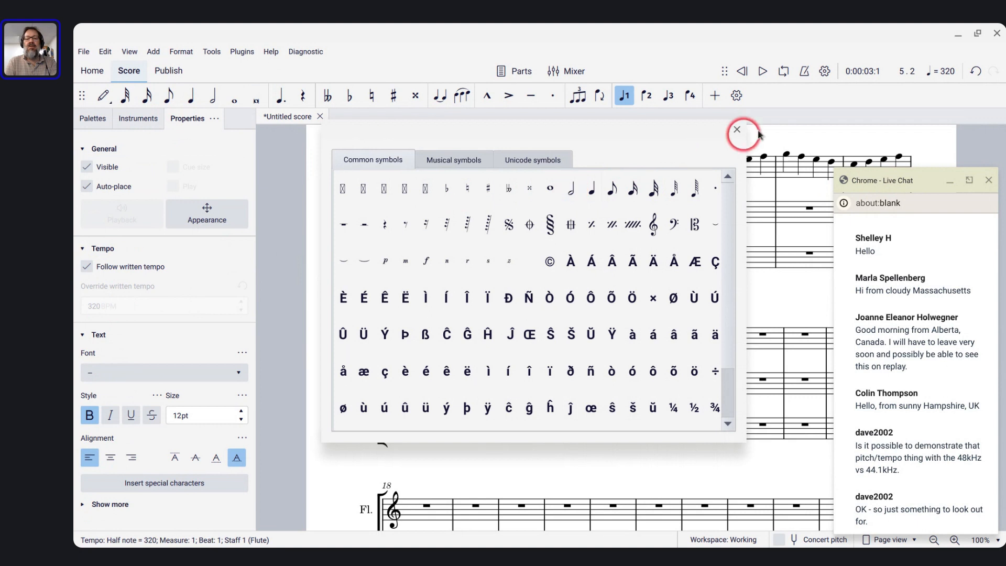
pyautogui.click(738, 129)
pyautogui.click(322, 193)
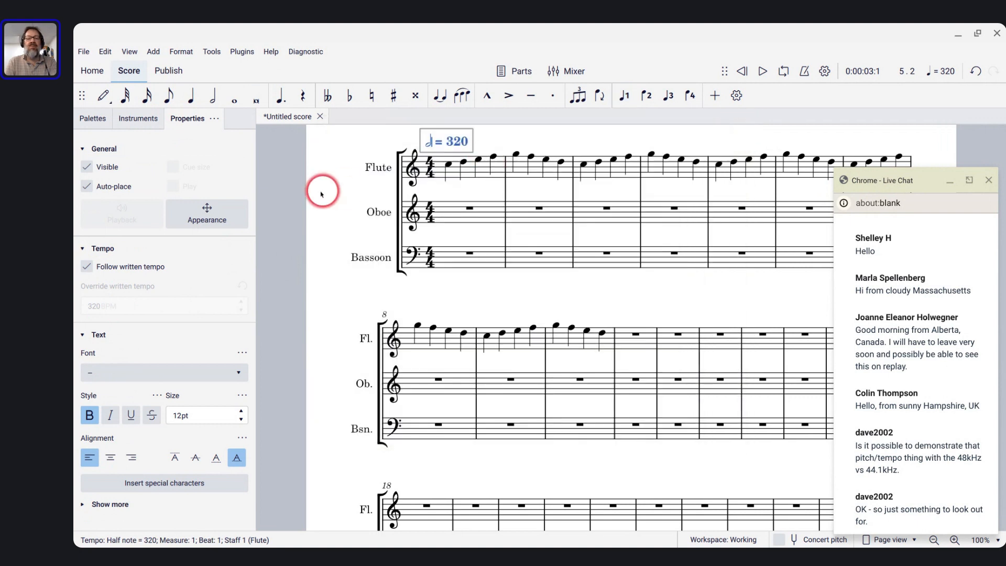
# - Play the opening measures from the first time signature with the half note = 320 marking and stop playback
pyautogui.click(429, 173)
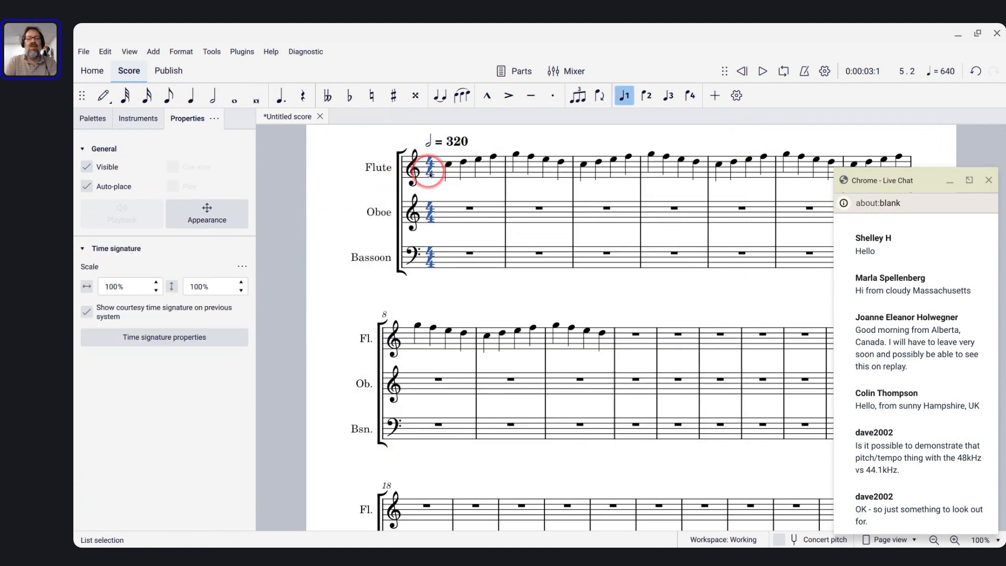
pyautogui.press('space')
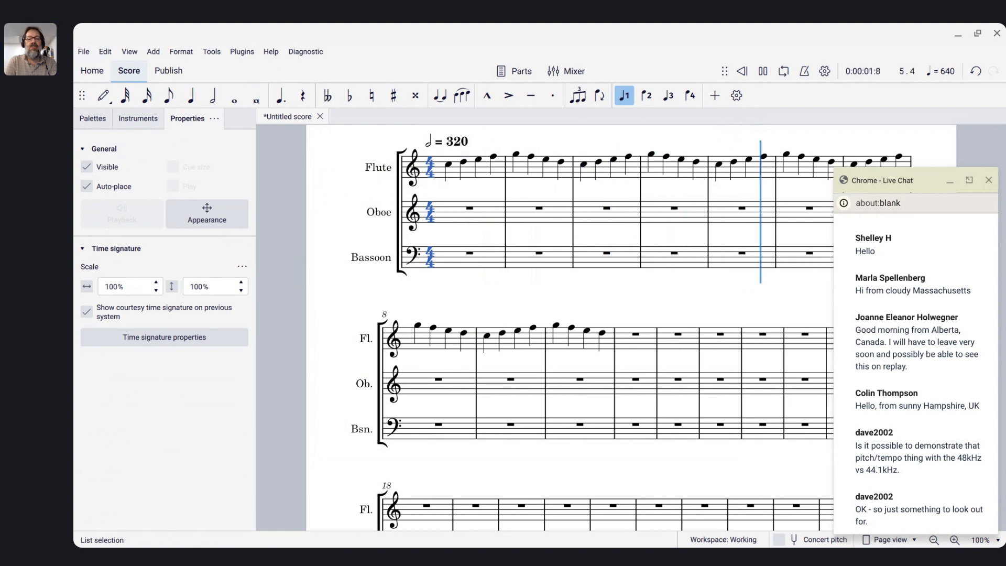
pyautogui.press('space')
pyautogui.click(483, 112)
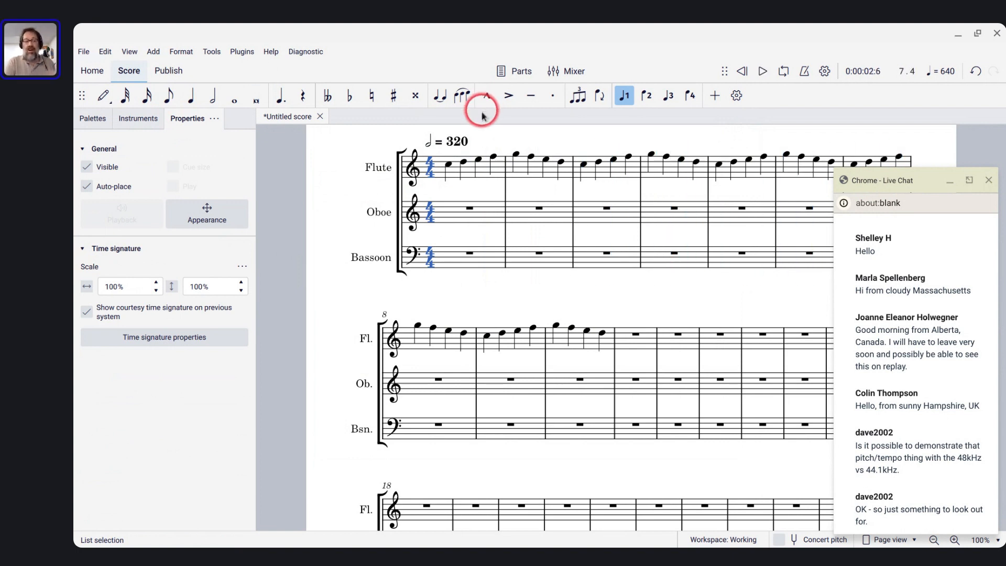
# - Replace the entire half note = 320 tempo marking with the text "Really fast"
pyautogui.click(452, 143)
pyautogui.doubleClick(452, 143)
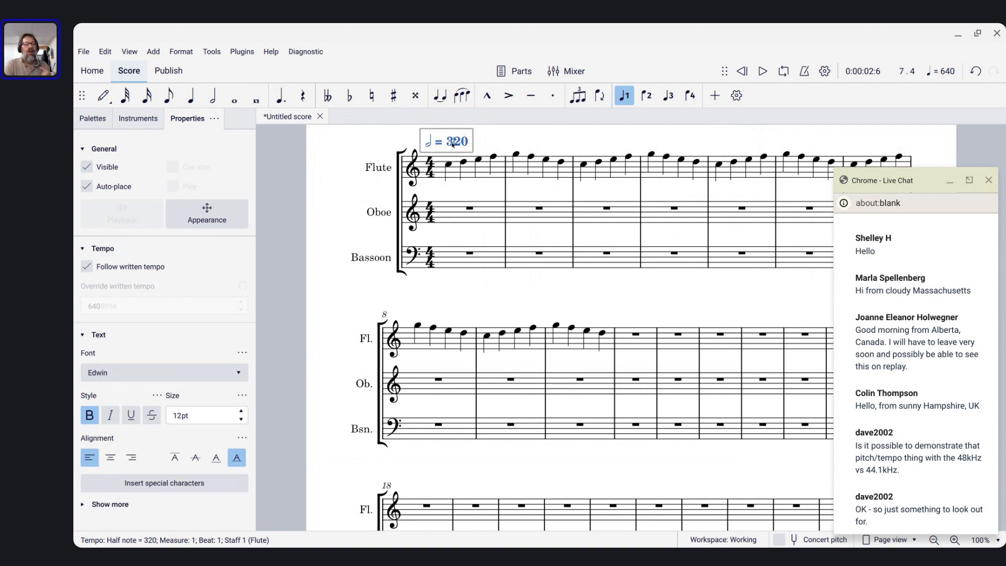
pyautogui.doubleClick(454, 142)
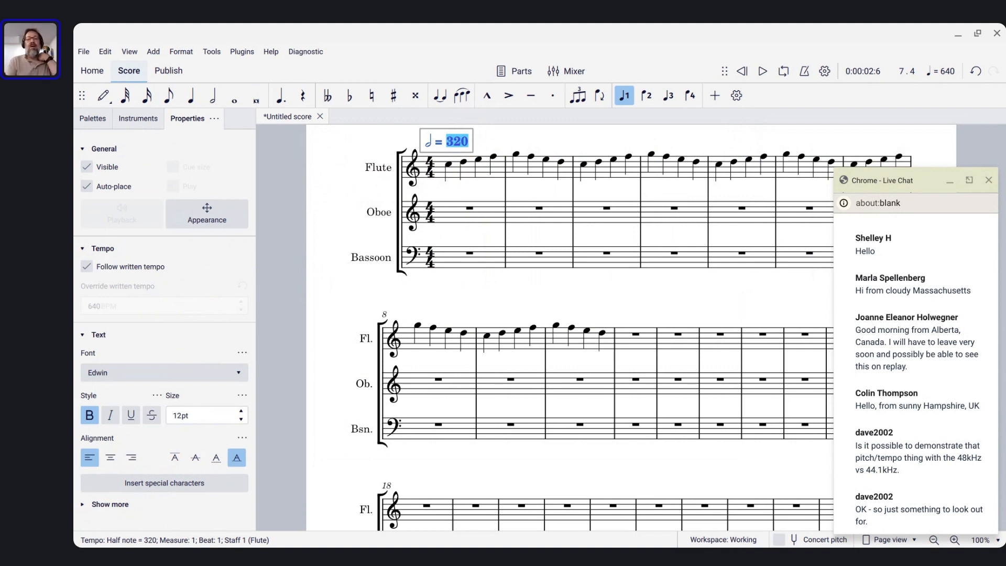
pyautogui.press('Left')
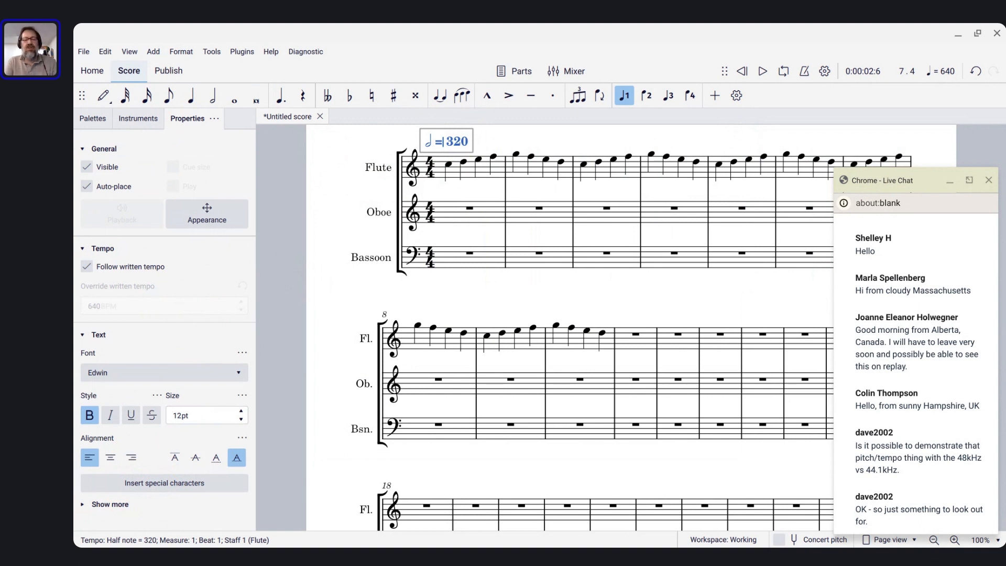
pyautogui.hotkey('ctrl', 'a')
pyautogui.write('Really f')
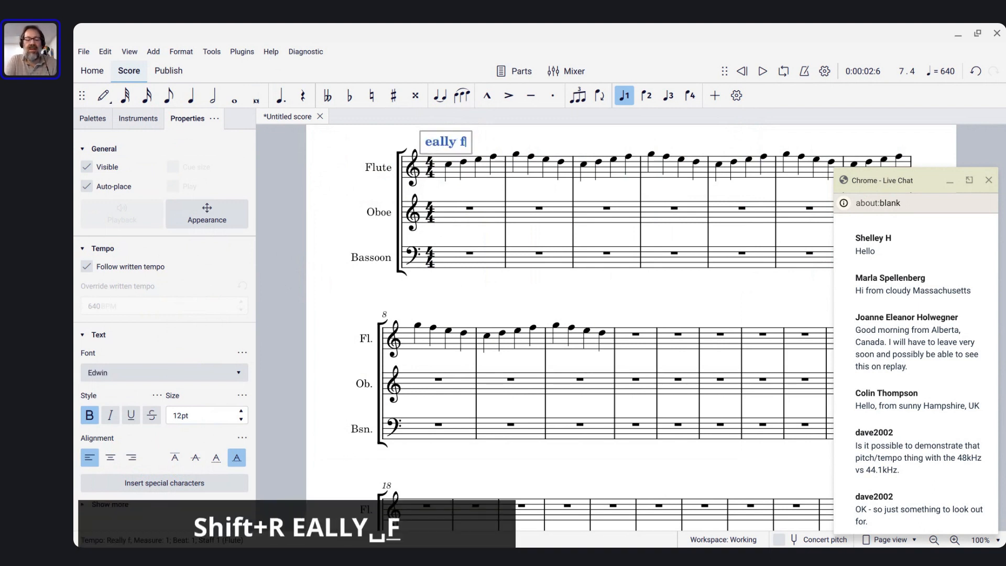
pyautogui.write('ast')
# - Correct the beginning of the tempo text so it reads "Really fast" and finish editing it
pyautogui.press('Home')
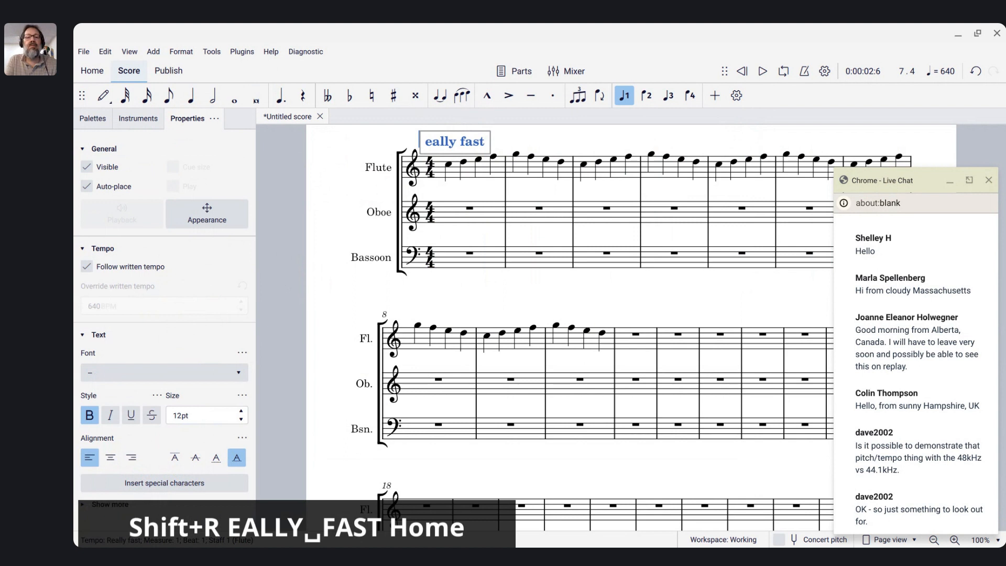
pyautogui.press('Right')
pyautogui.press('Right')
pyautogui.press('Left')
pyautogui.press('BackSpace')
pyautogui.press('BackSpace')
pyautogui.press('BackSpace')
pyautogui.press('BackSpace')
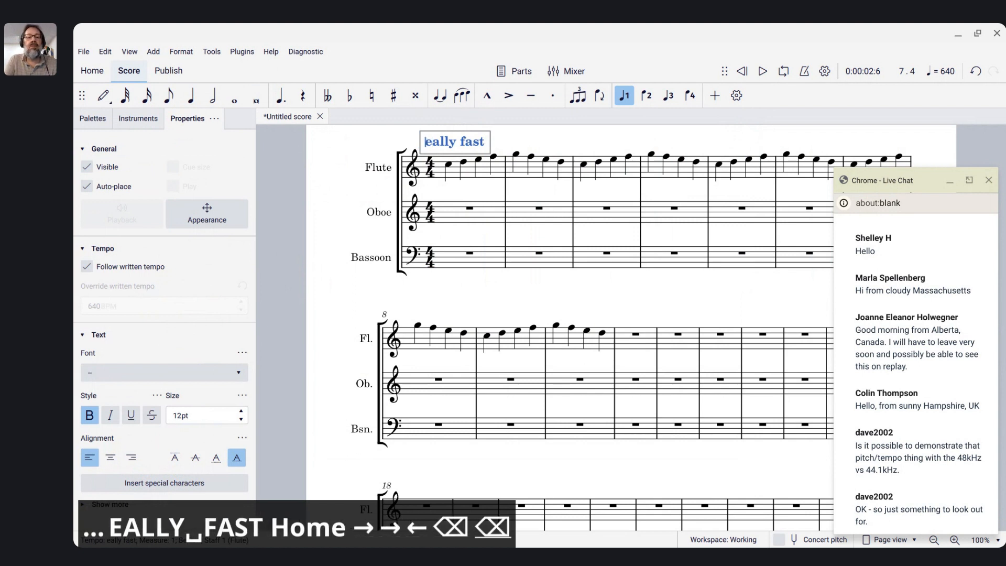
pyautogui.press('Escape')
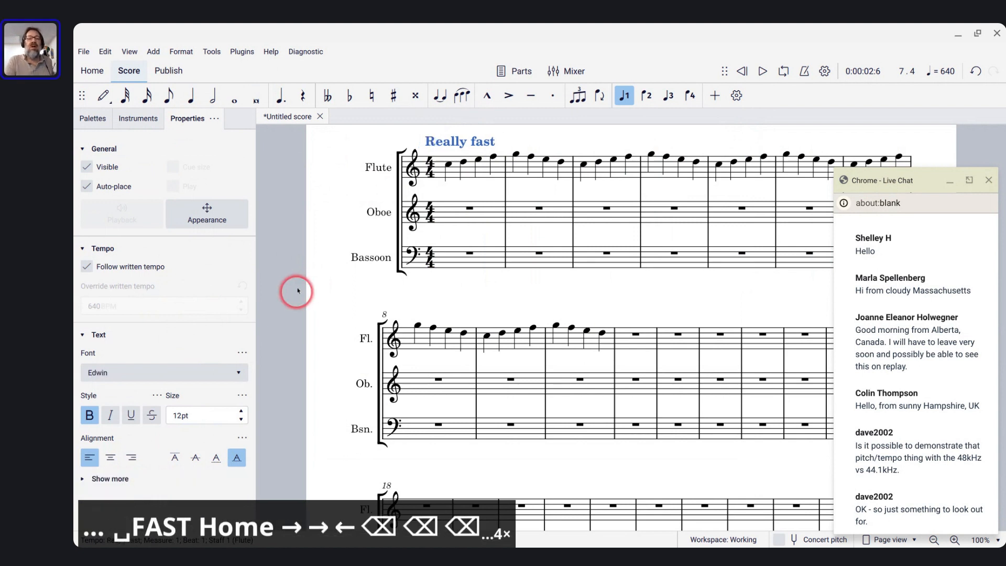
# - Play the opening measures from the Flute's first clef under the text-only "Really fast" marking and stop playback
pyautogui.click(415, 167)
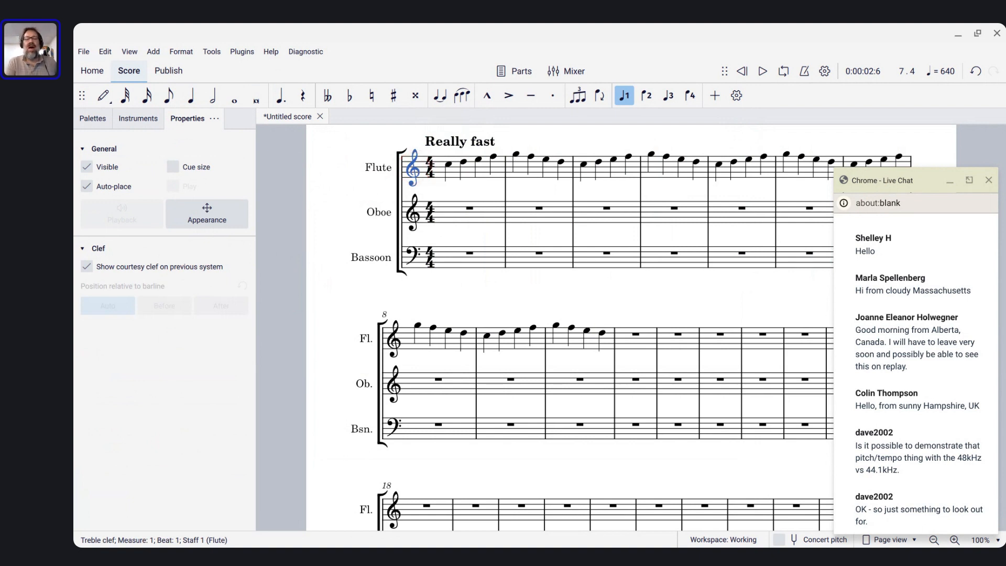
pyautogui.press('space')
pyautogui.press('space')
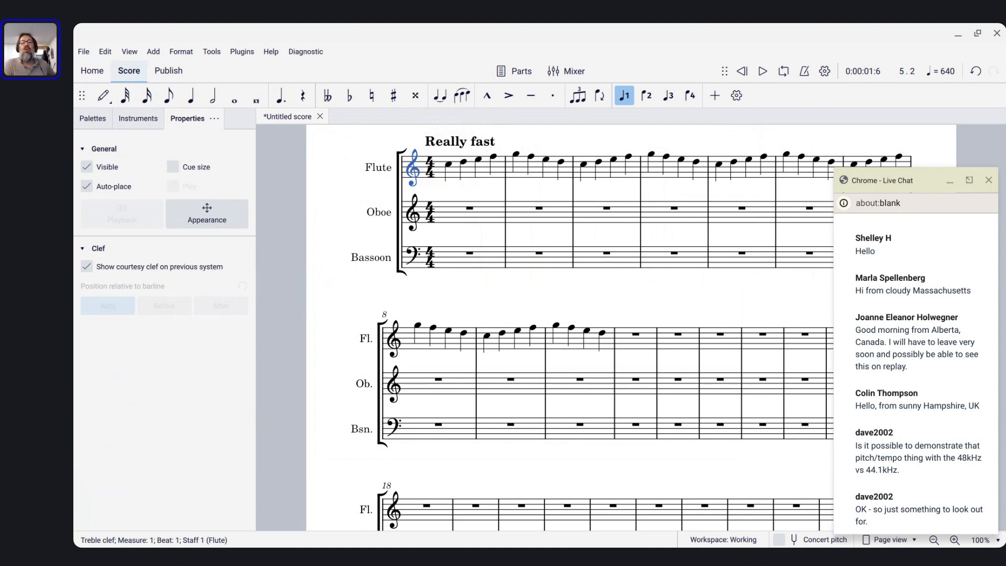
# - Turn off following the written tempo for the "Really fast" marking and override its tempo with 240 BPM
pyautogui.click(452, 145)
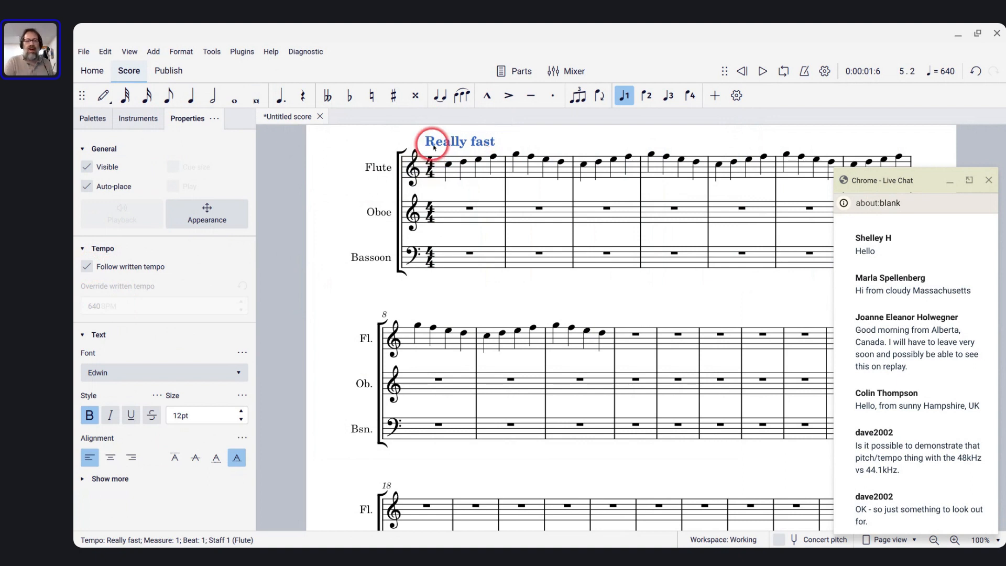
pyautogui.click(87, 268)
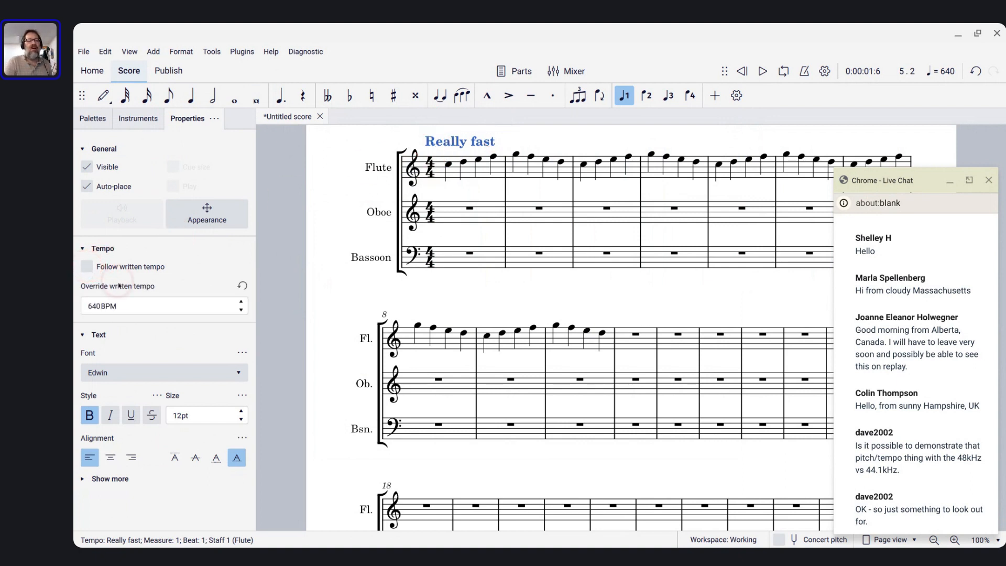
pyautogui.click(131, 300)
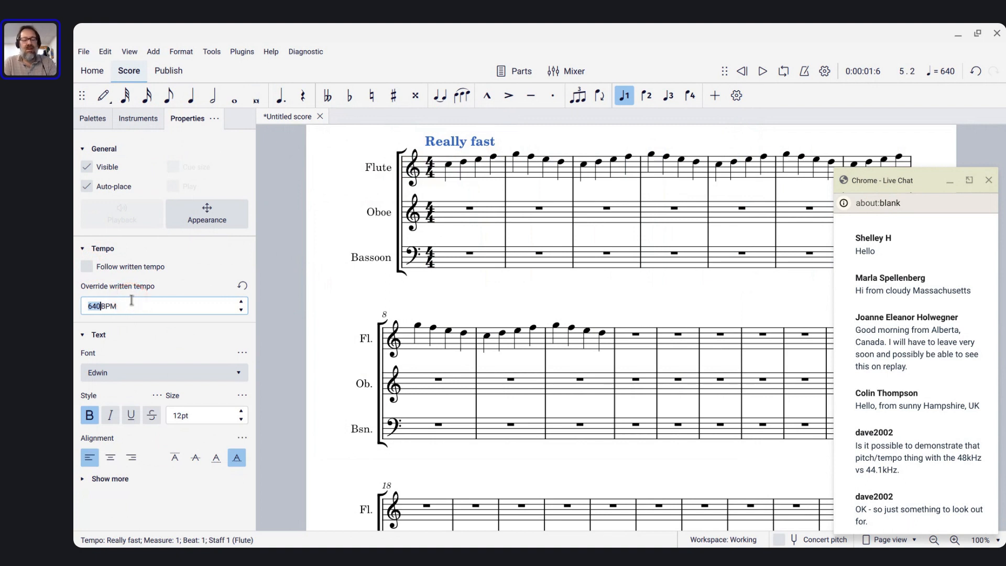
pyautogui.write('240')
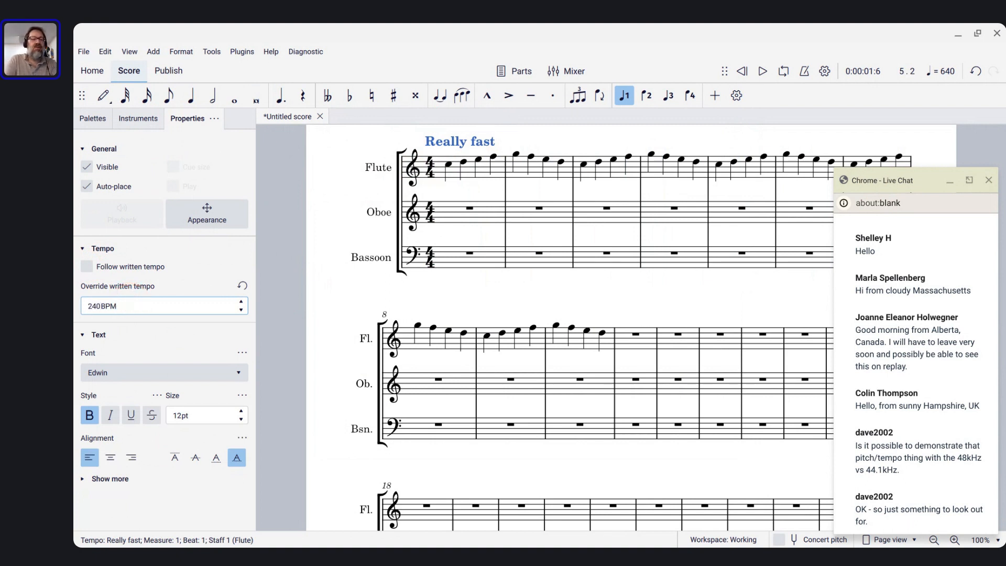
pyautogui.press('Return')
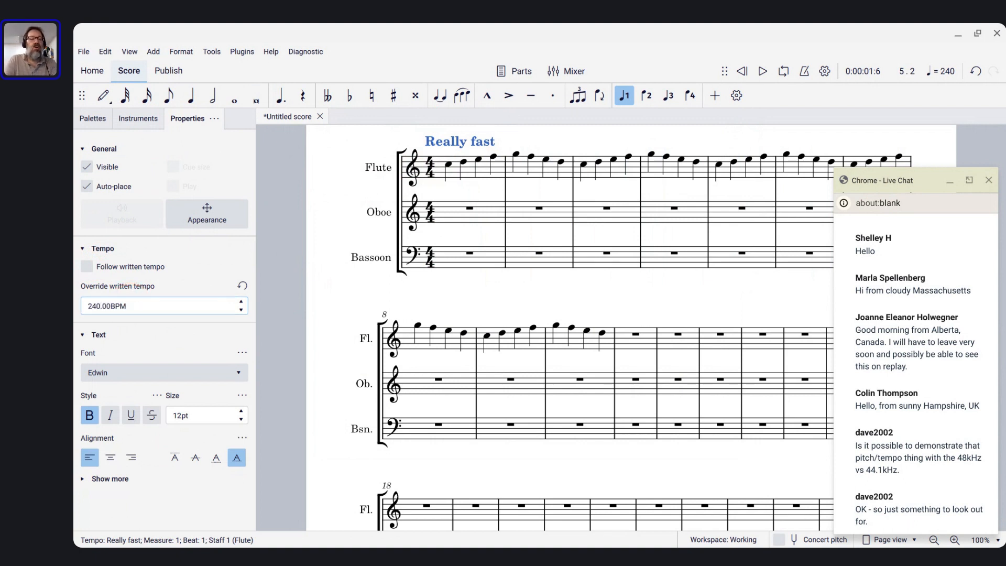
# - Play the first few measures from the Flute's opening clef with the 240 BPM override and stop playback
pyautogui.click(422, 177)
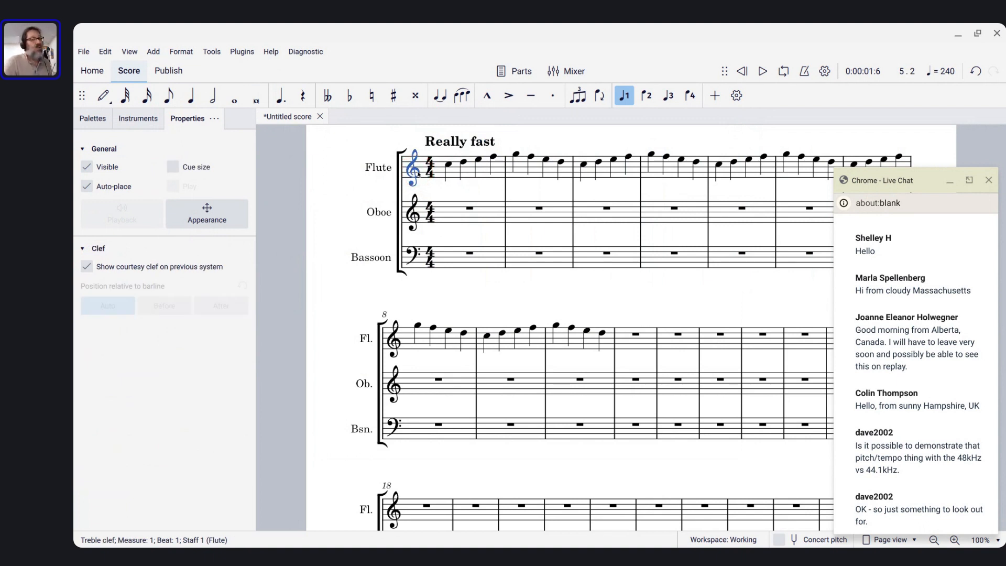
pyautogui.press('space')
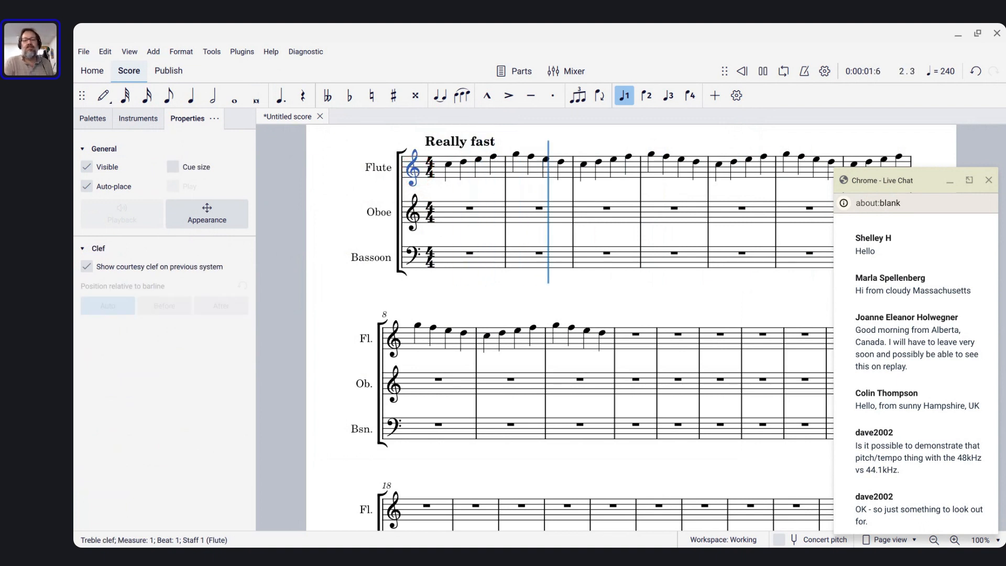
pyautogui.press('space')
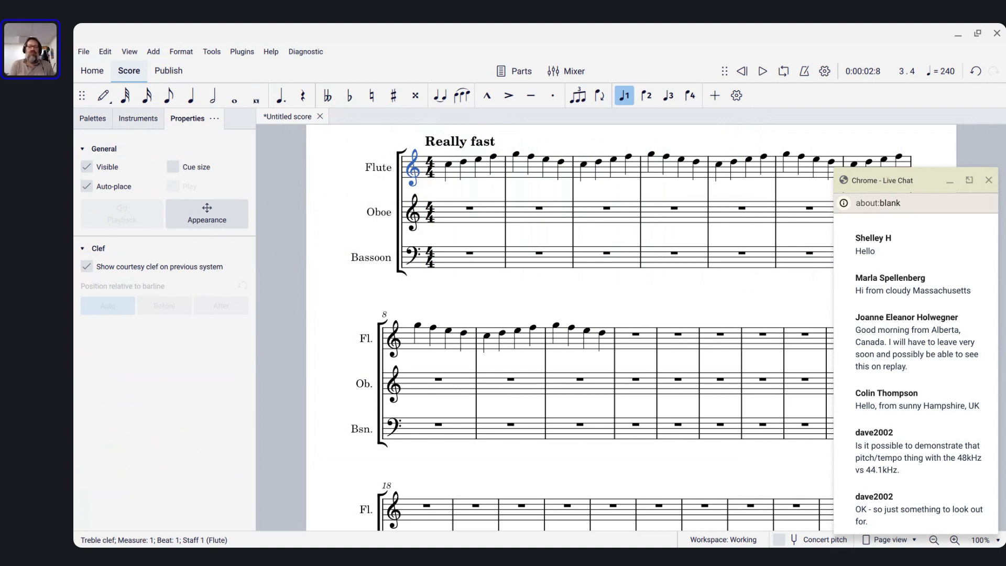
# - Examine the tempo override of the "Really fast" marking and select the empty eleventh measure of the Flute staff
pyautogui.click(428, 141)
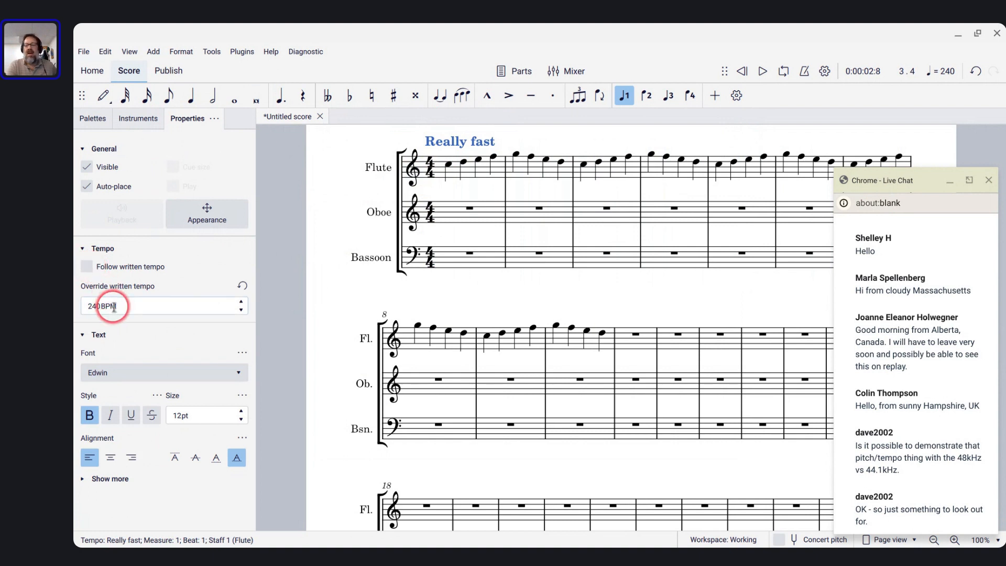
pyautogui.click(85, 306)
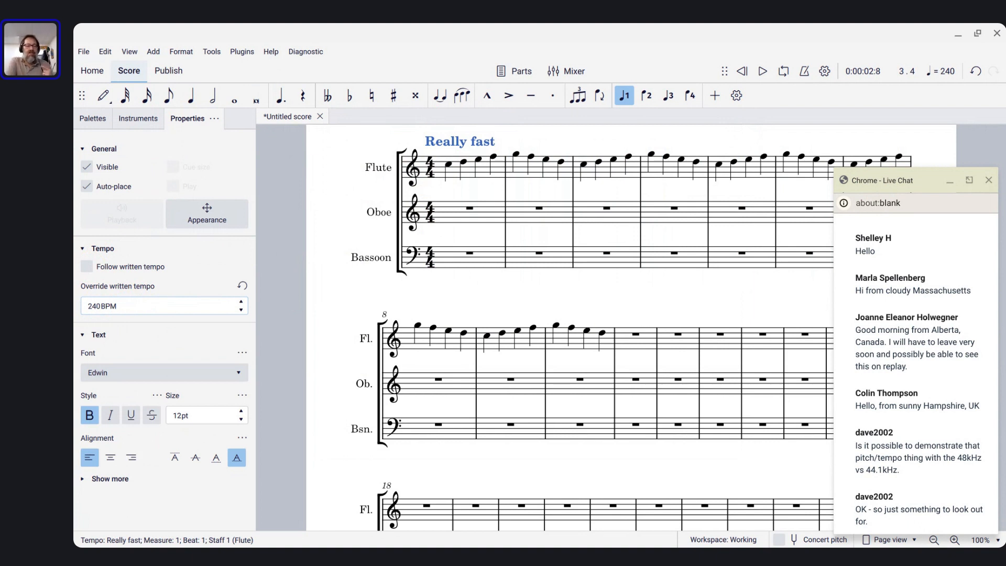
pyautogui.click(129, 306)
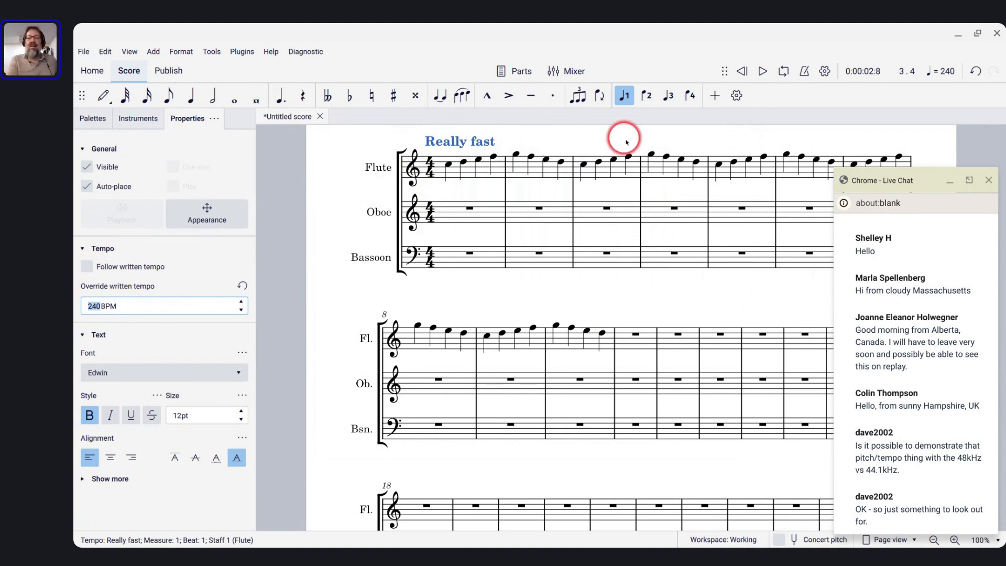
pyautogui.click(657, 172)
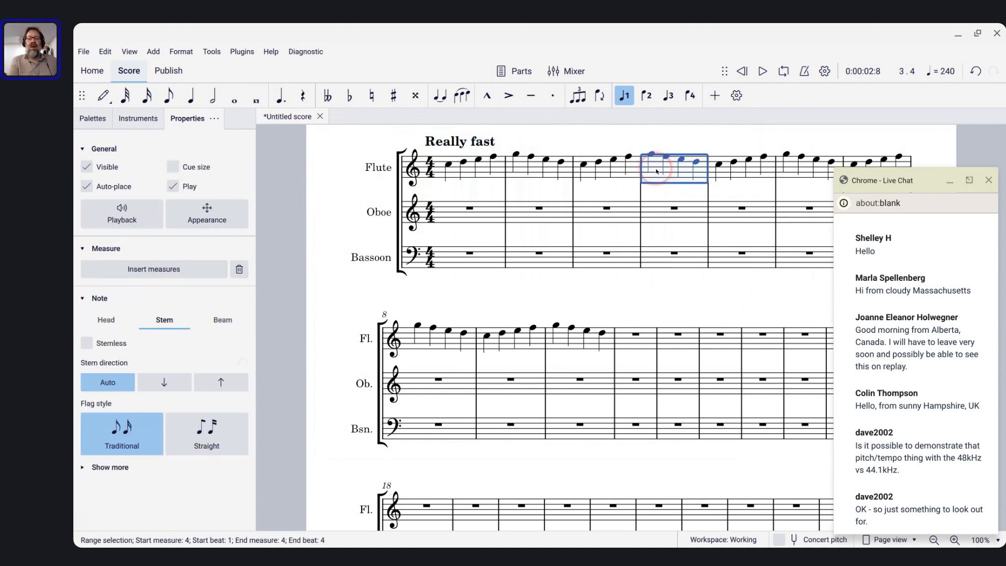
pyautogui.click(633, 344)
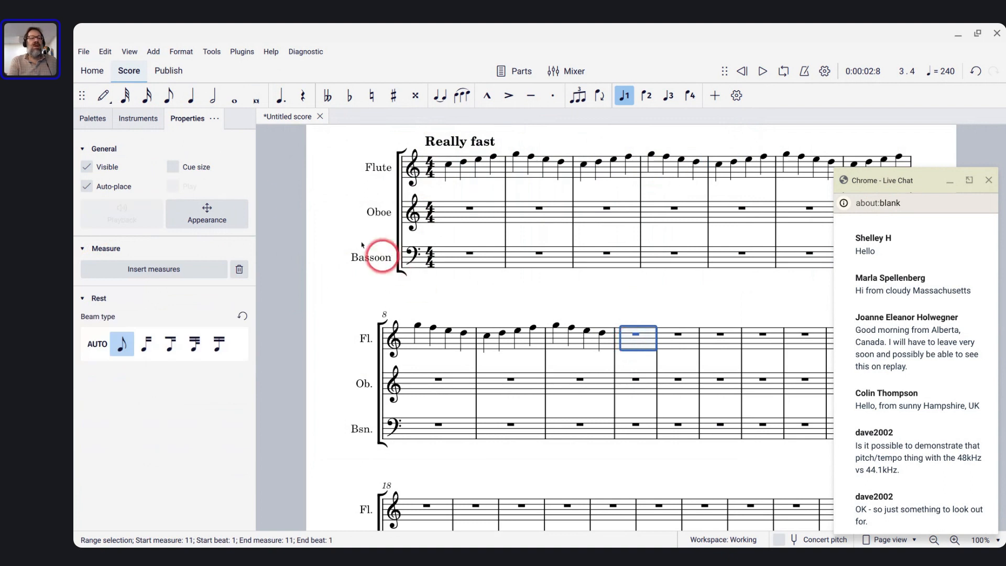
# - Change the time signature to 6/8 from the empty eleventh measure onward
pyautogui.click(85, 120)
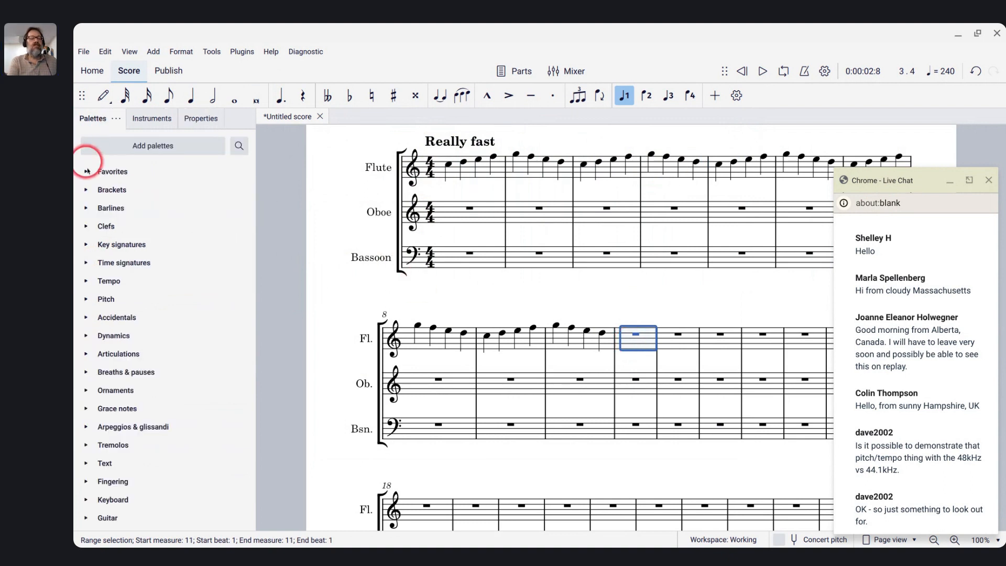
pyautogui.click(87, 282)
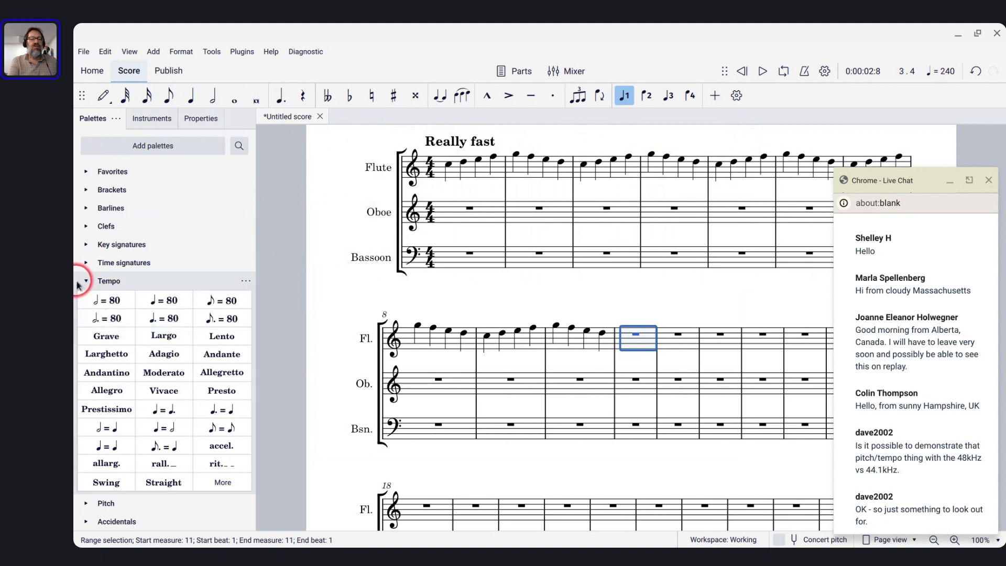
pyautogui.click(86, 263)
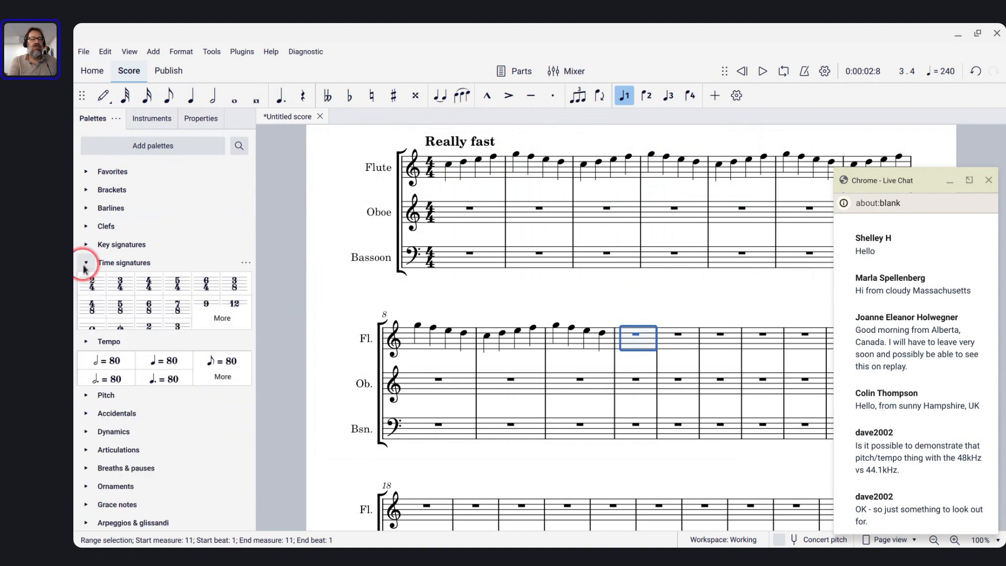
pyautogui.click(149, 307)
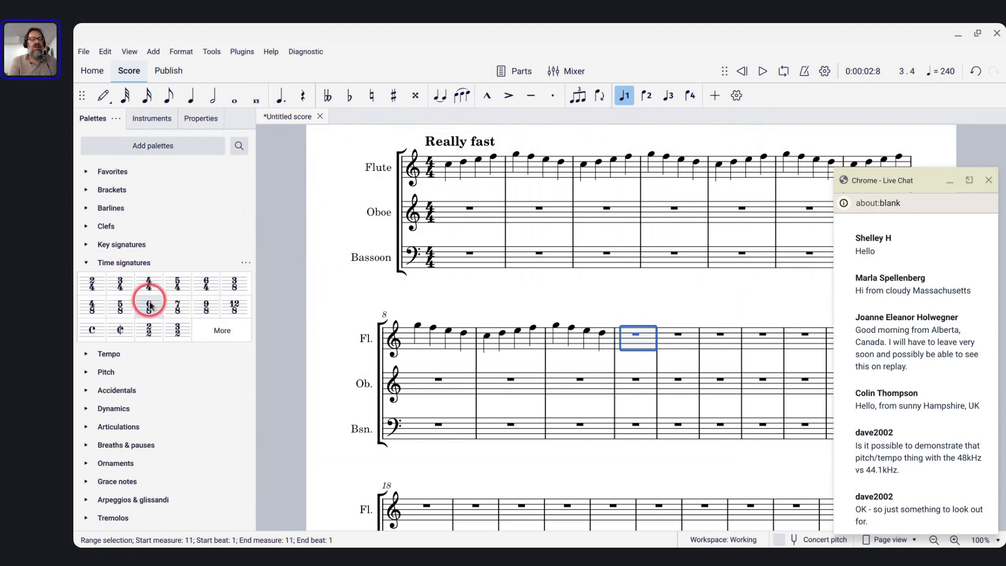
pyautogui.click(757, 350)
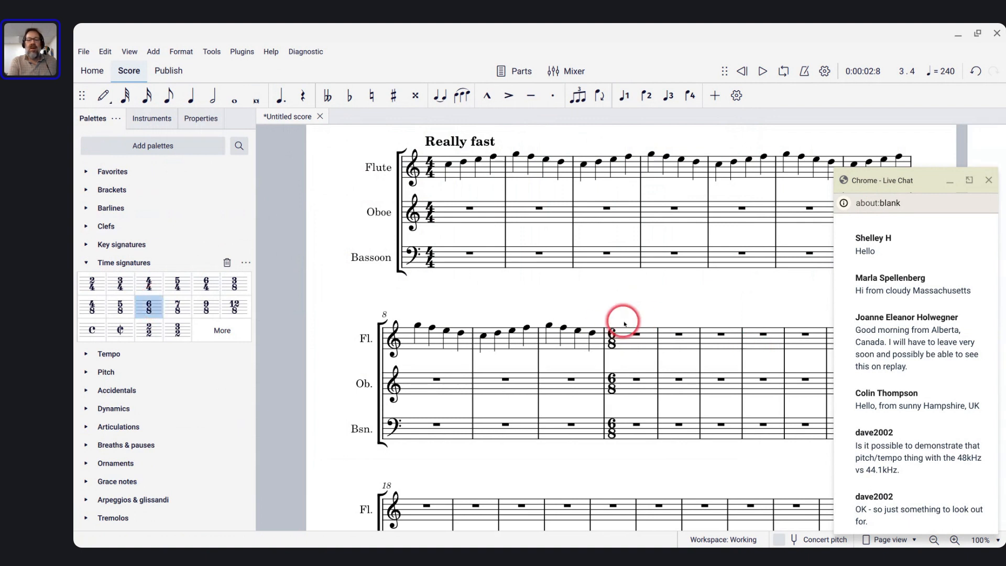
# - Enter the dotted quarter notes C, D, E, F, G, F, E, D, C on the Flute staff starting at measure 11
pyautogui.click(634, 335)
pyautogui.press('n')
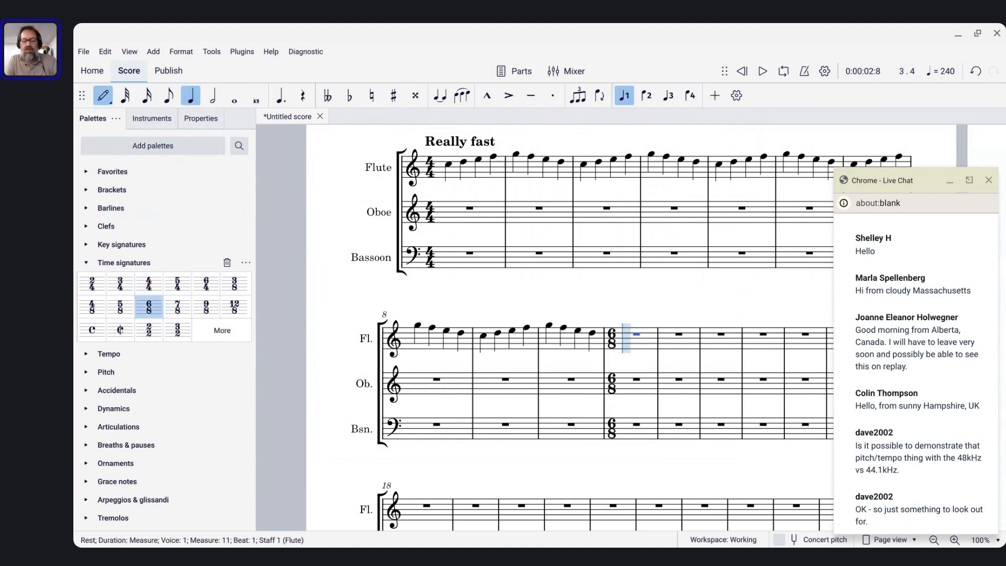
pyautogui.press('.')
pyautogui.press('c')
pyautogui.press('d')
pyautogui.press('e')
pyautogui.press('f')
pyautogui.press('g')
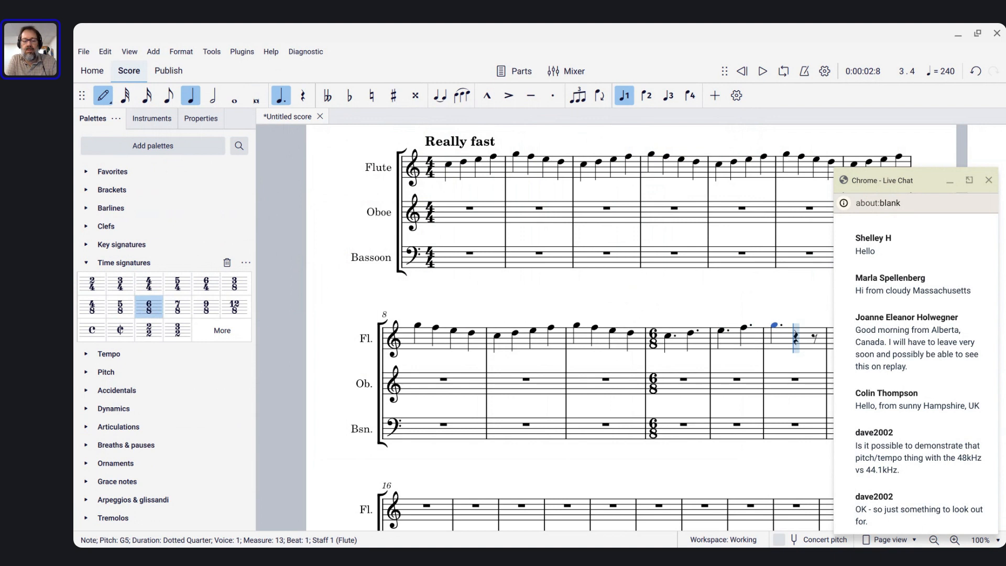
pyautogui.press('f')
pyautogui.press('e')
pyautogui.press('d')
pyautogui.press('c')
pyautogui.press('Escape')
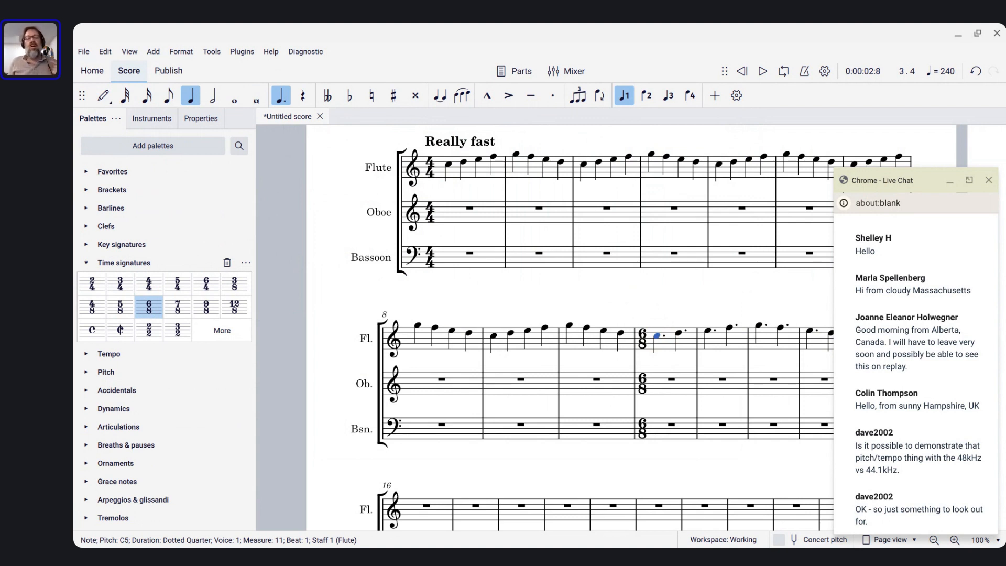
# - Add a dotted-quarter-note tempo marking at the start of the 6/8 section and set it to 240
pyautogui.click(83, 356)
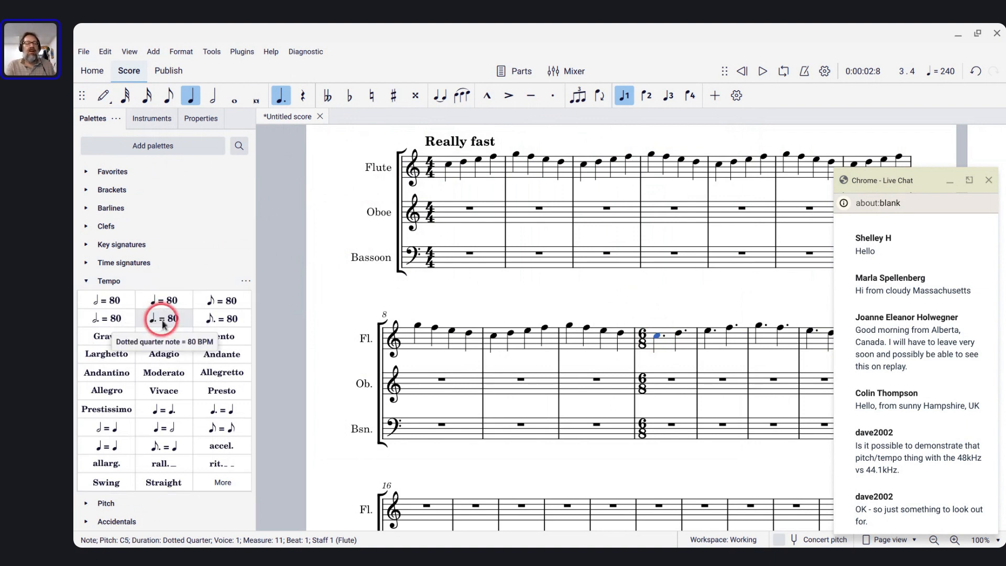
pyautogui.click(162, 325)
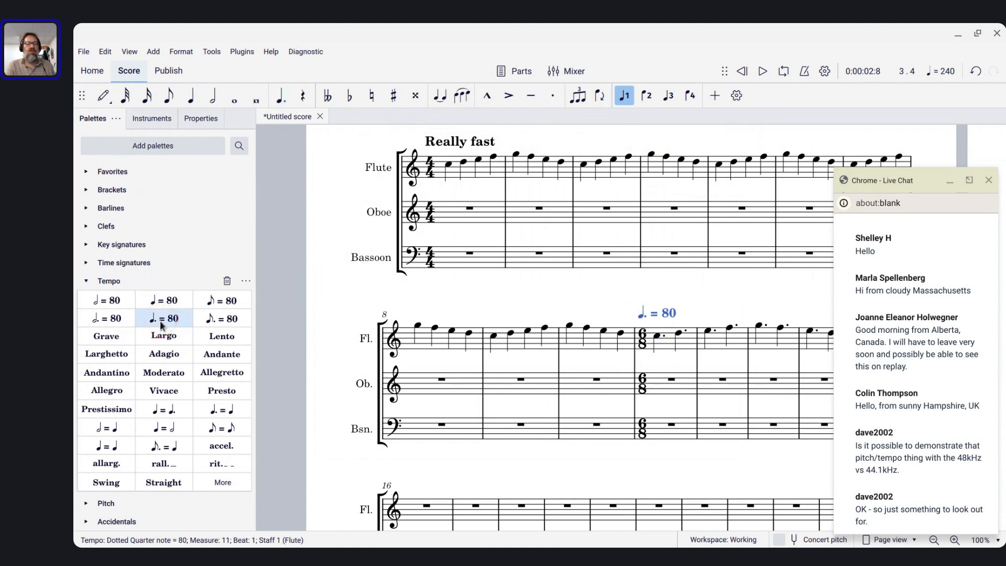
pyautogui.doubleClick(670, 317)
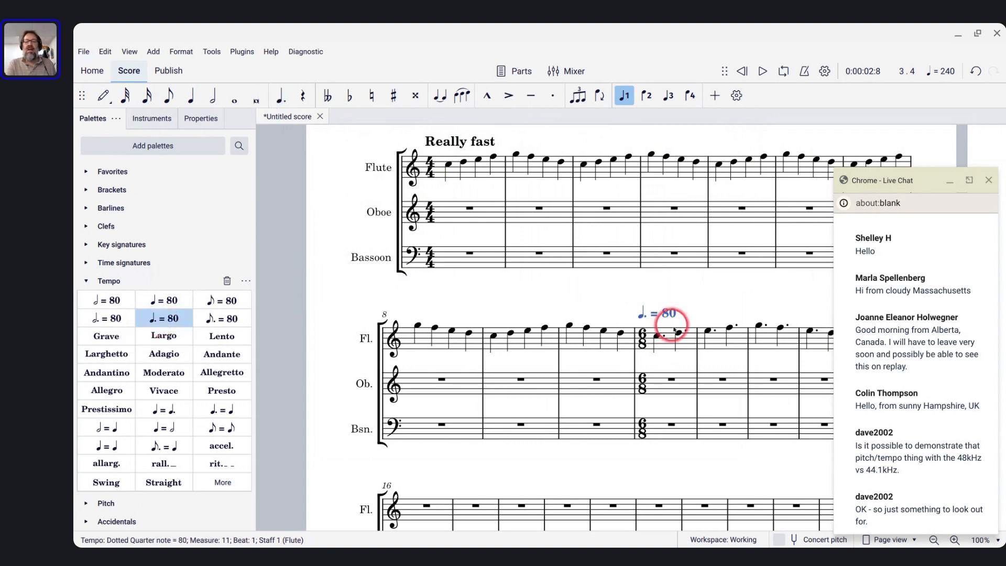
pyautogui.press('BackSpace')
pyautogui.press('BackSpace')
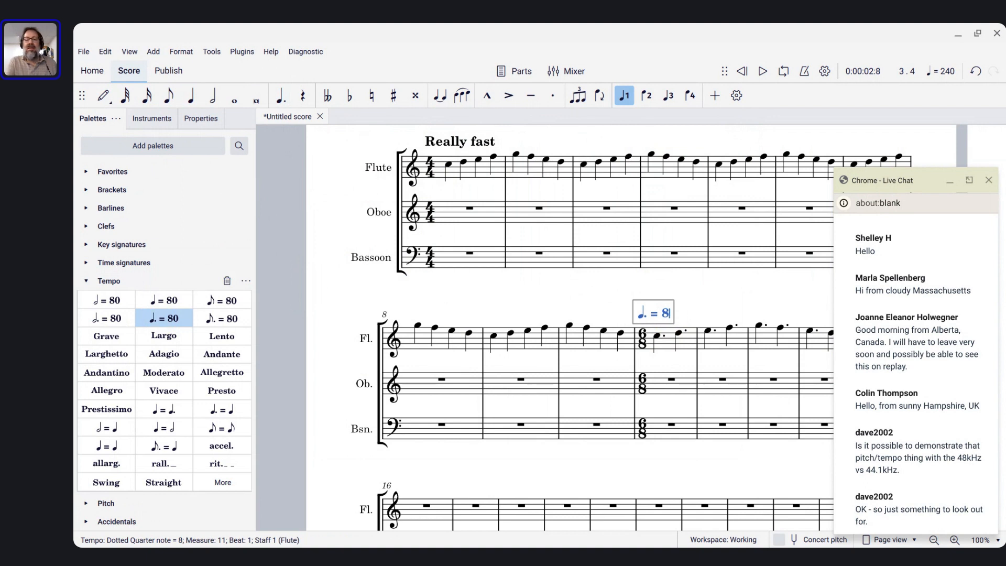
pyautogui.write('240')
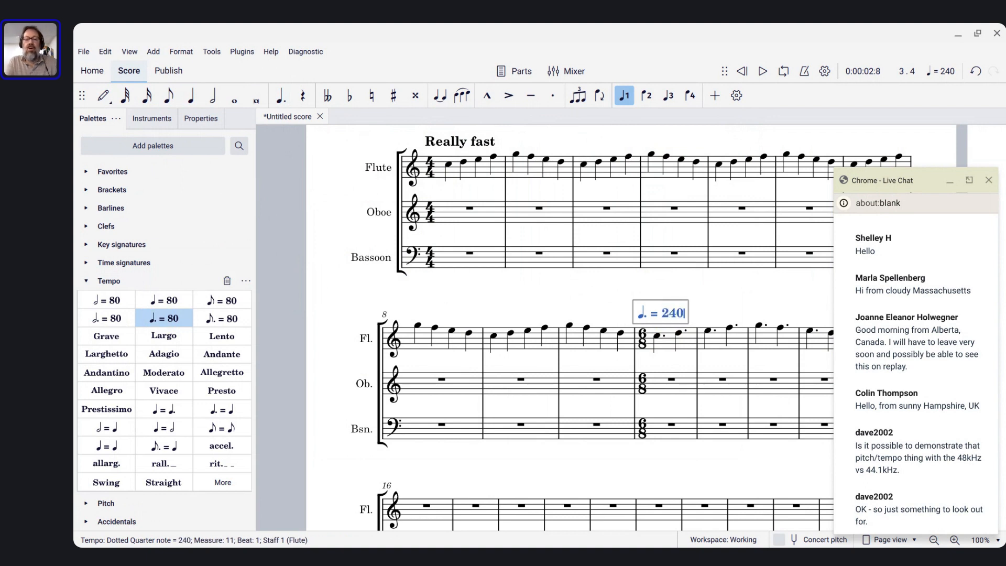
pyautogui.press('Escape')
pyautogui.click(631, 308)
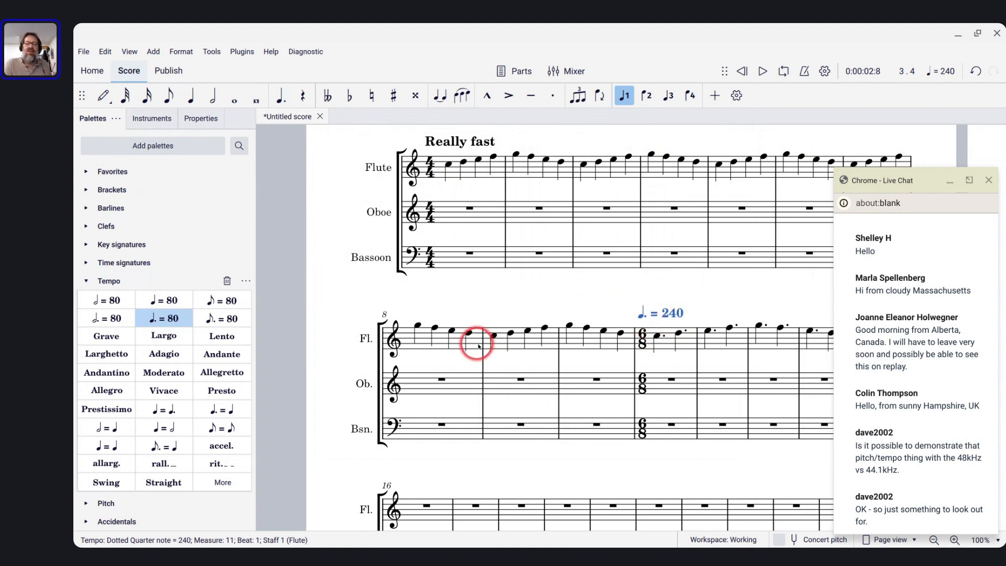
# - Play from the first Flute note of measure 9 through the change to 6/8 and stop playback
pyautogui.click(493, 338)
pyautogui.press('space')
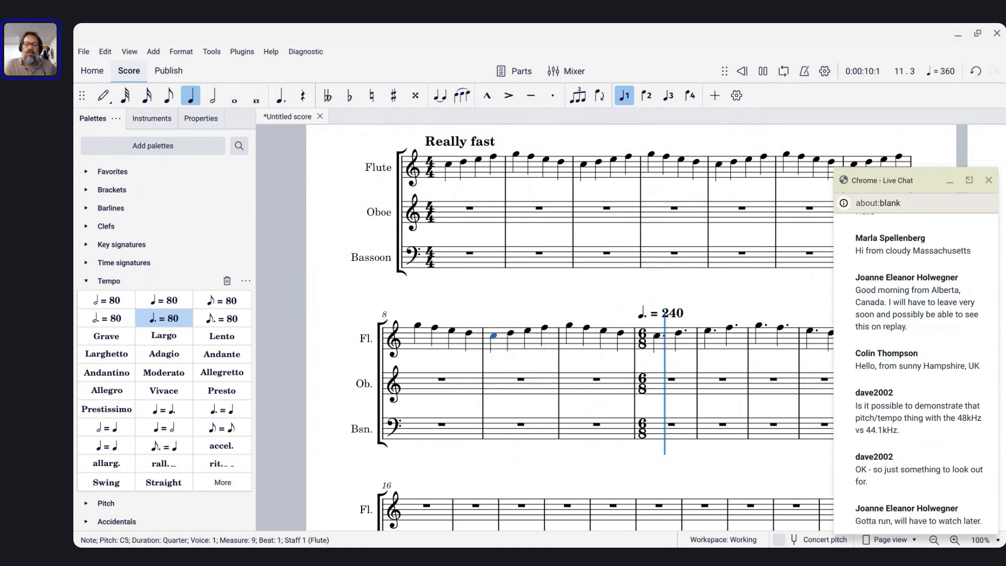
pyautogui.press('space')
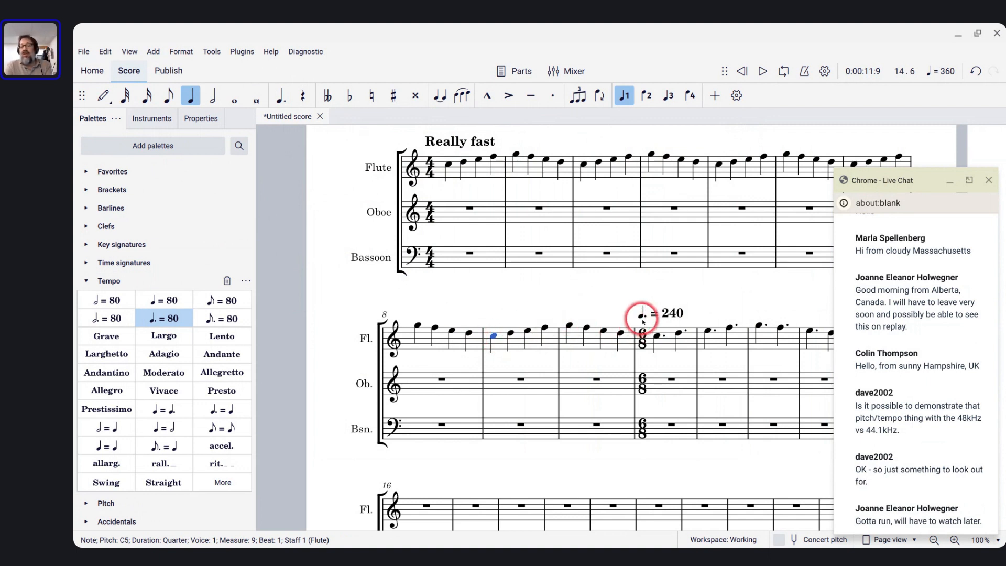
# - Replace the measure 11 tempo marking's text with "Same tempo" and turn off following its written tempo
pyautogui.click(676, 317)
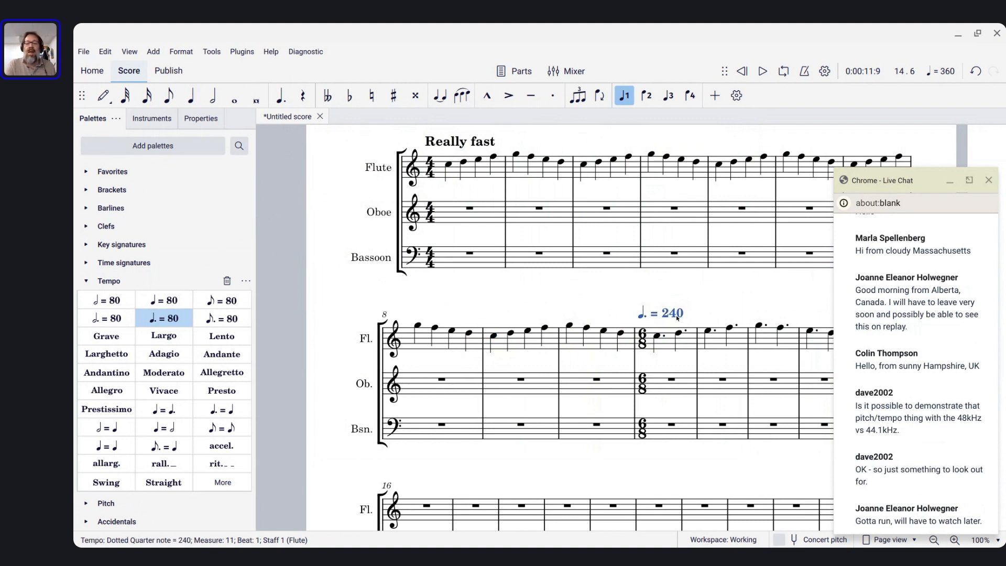
pyautogui.click(191, 119)
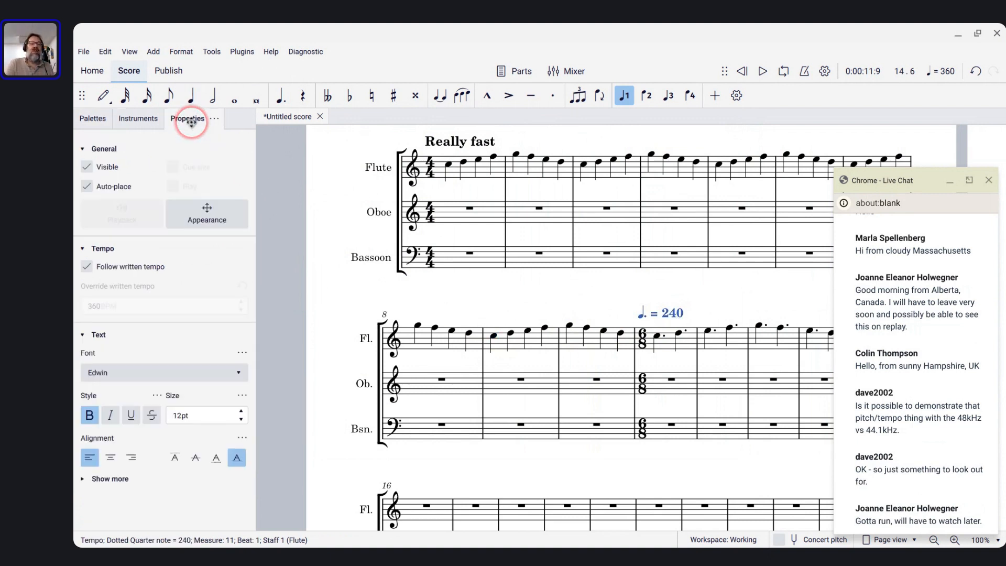
pyautogui.doubleClick(660, 313)
pyautogui.hotkey('ctrl', 'a')
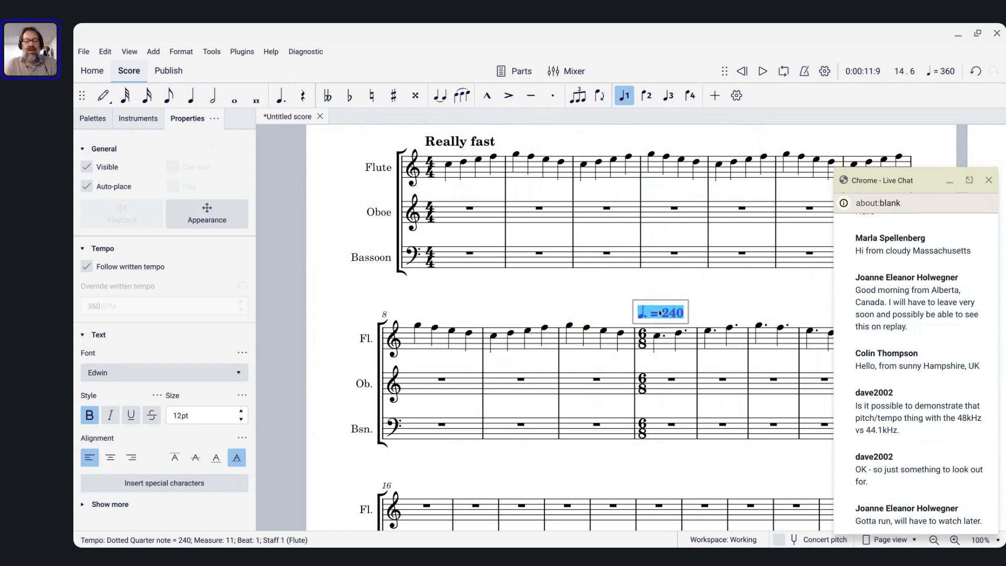
pyautogui.write('Same tempo')
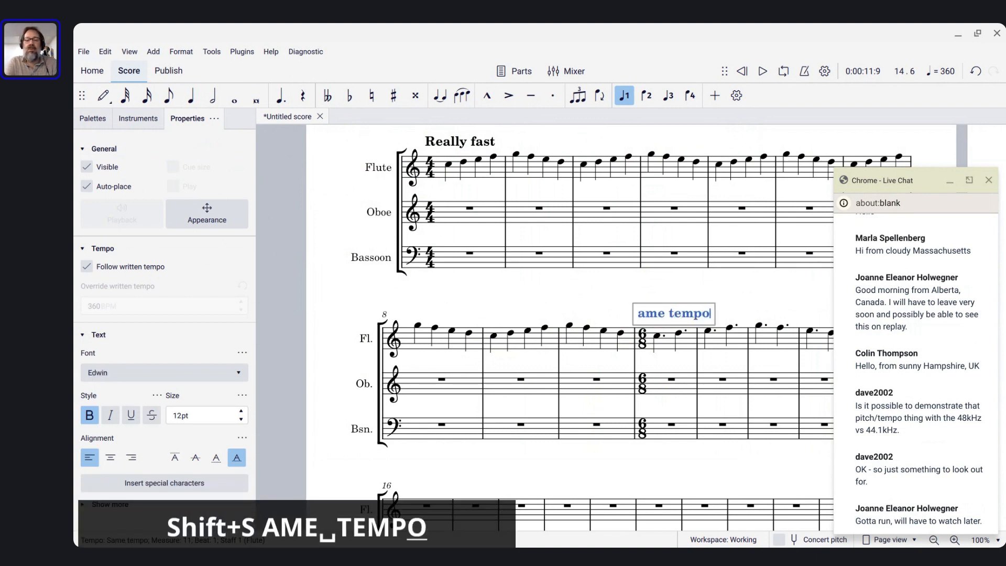
pyautogui.press('Home')
pyautogui.press('Right')
pyautogui.press('Right')
pyautogui.press('BackSpace')
pyautogui.press('BackSpace')
pyautogui.press('BackSpace')
pyautogui.press('BackSpace')
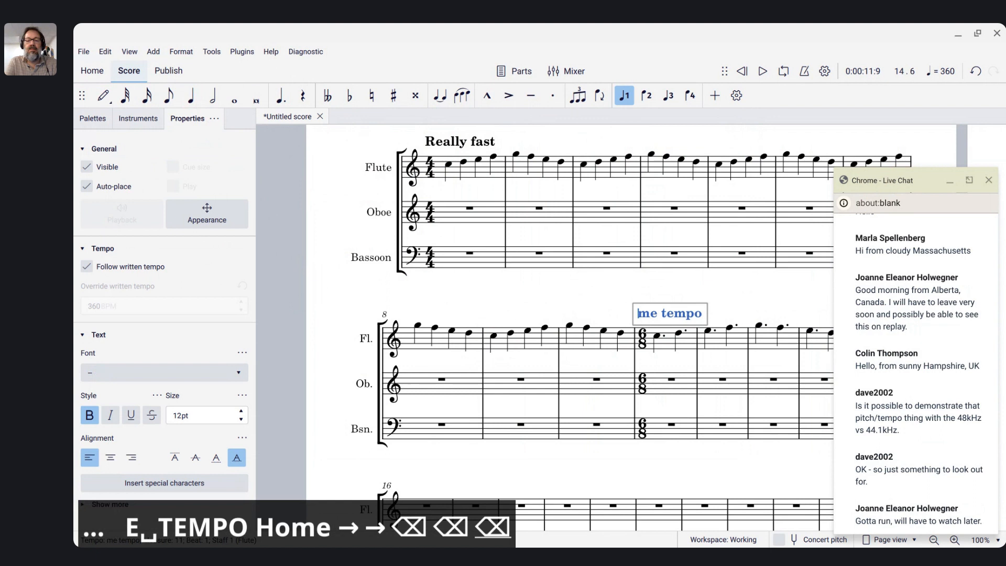
pyautogui.click(475, 374)
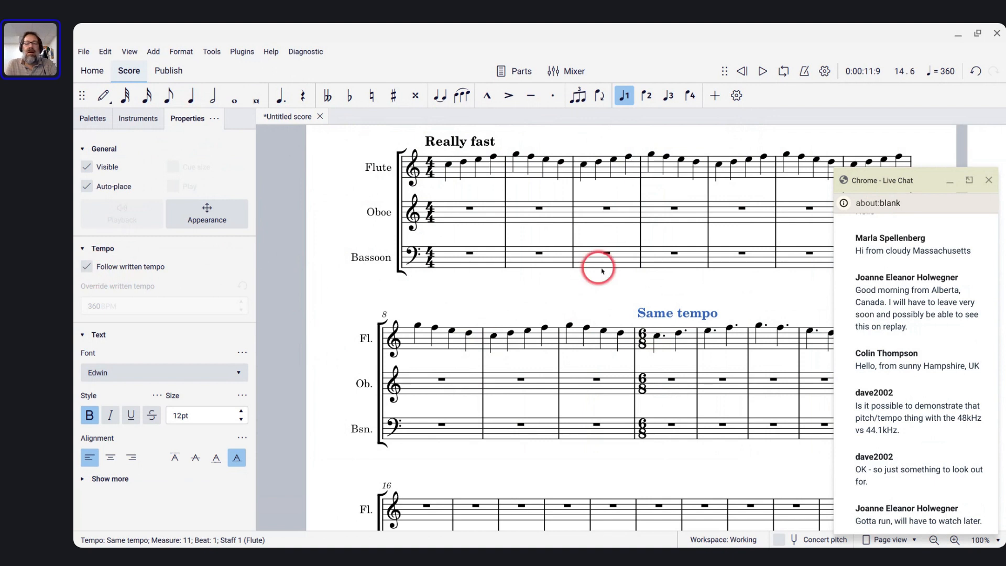
pyautogui.click(85, 270)
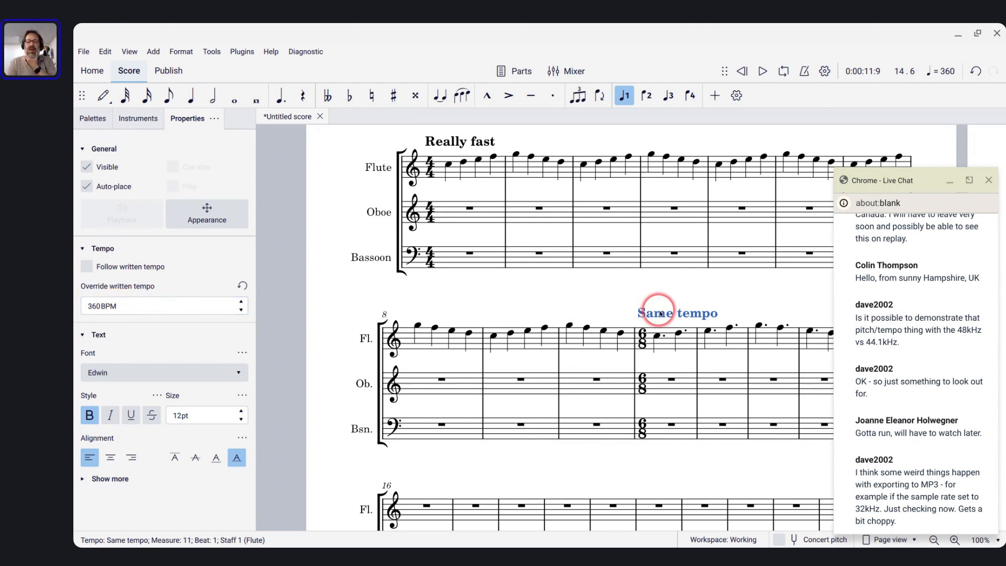
# - Add a tempo marking reading "A little slower" at the first Flute note of measure 13
pyautogui.hscroll(5, 651, 316)
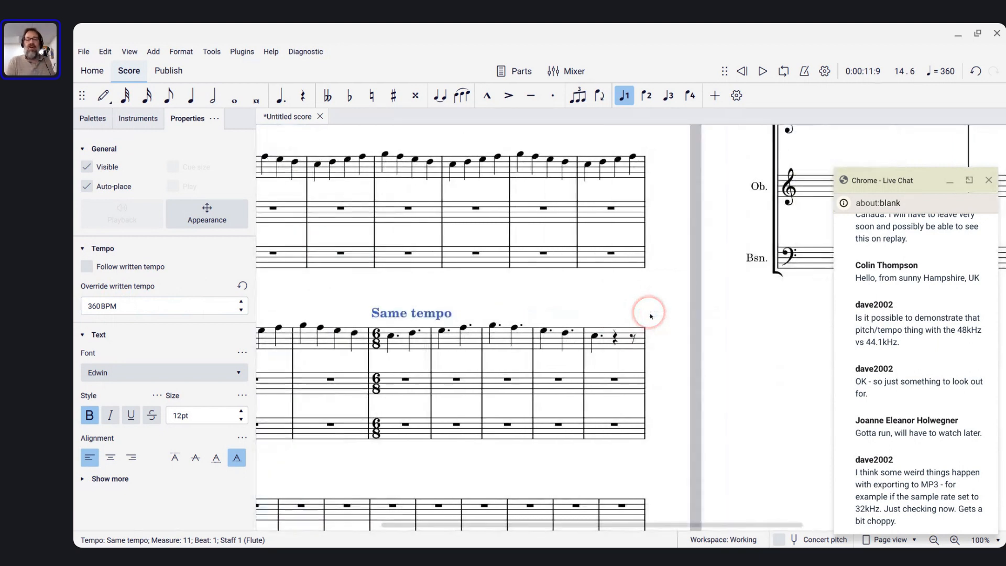
pyautogui.click(493, 326)
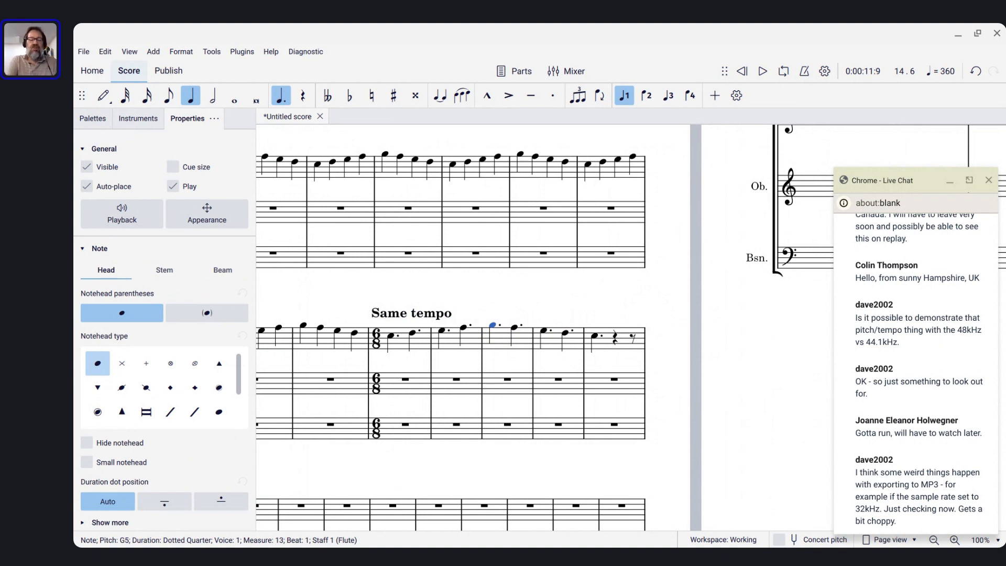
pyautogui.hotkey('ctrl', 't')
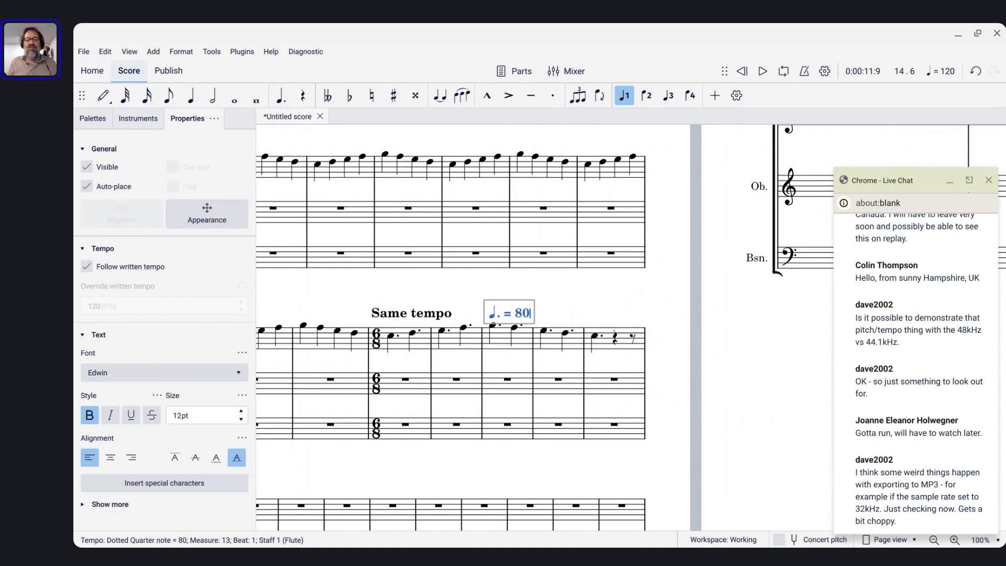
pyautogui.hotkey('ctrl', 'a')
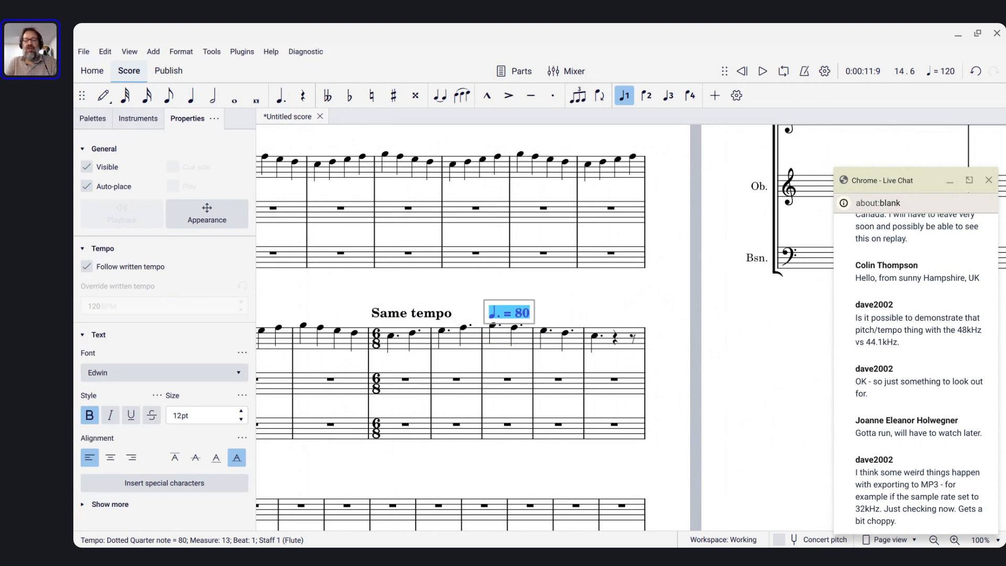
pyautogui.press('BackSpace')
pyautogui.write('A little slower')
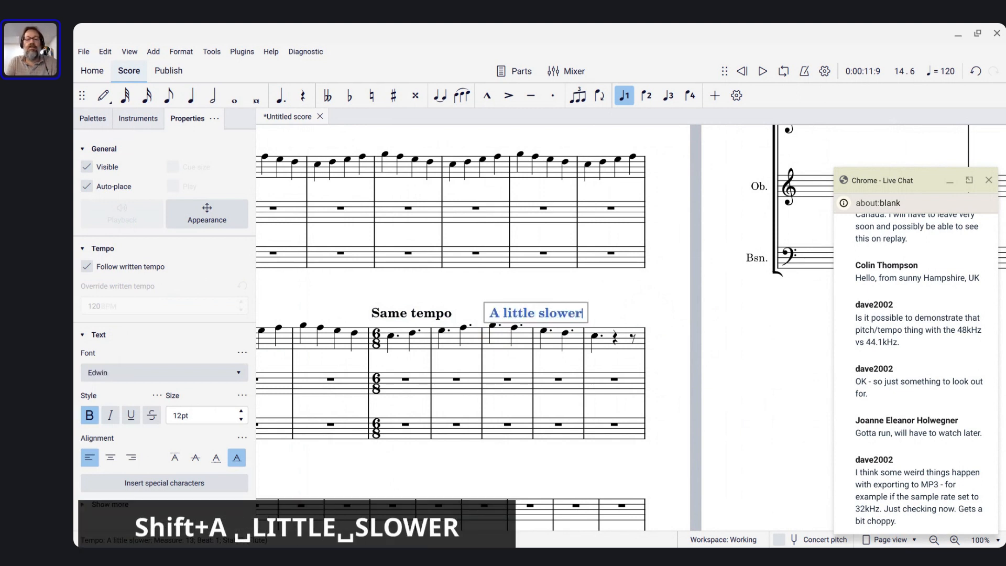
pyautogui.press('Escape')
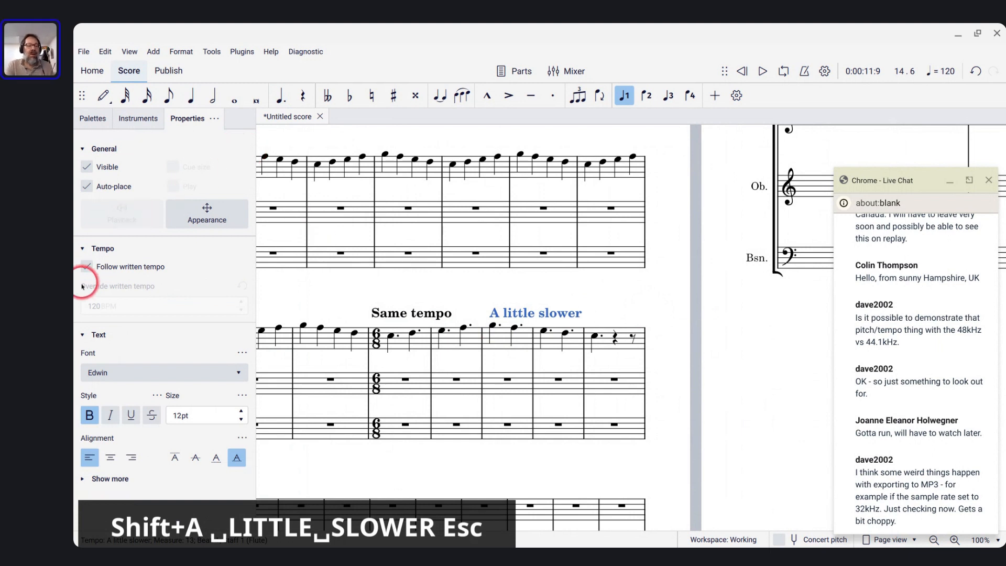
# - Turn off following the written tempo for "A little slower" and override its tempo with 320 BPM
pyautogui.click(85, 267)
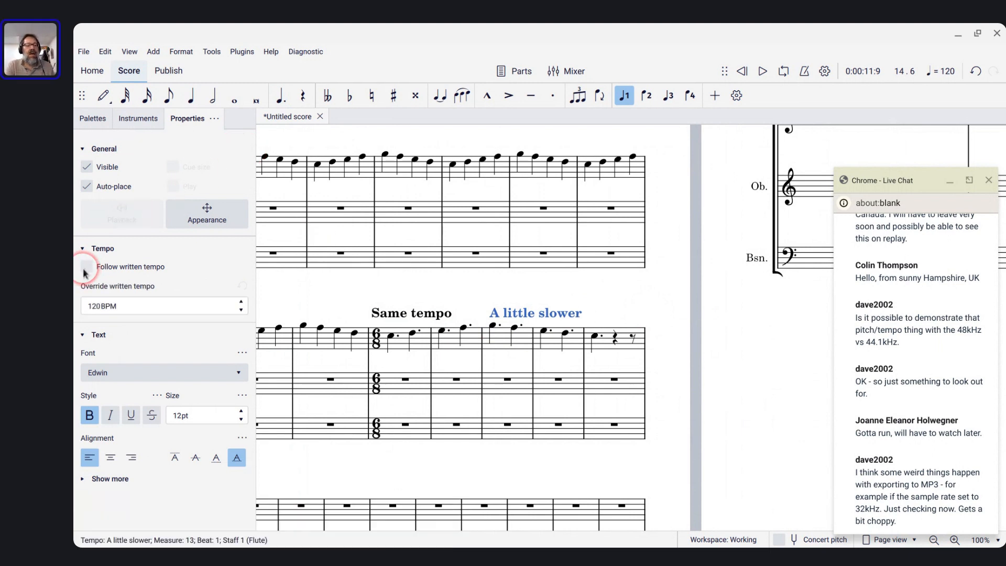
pyautogui.click(127, 308)
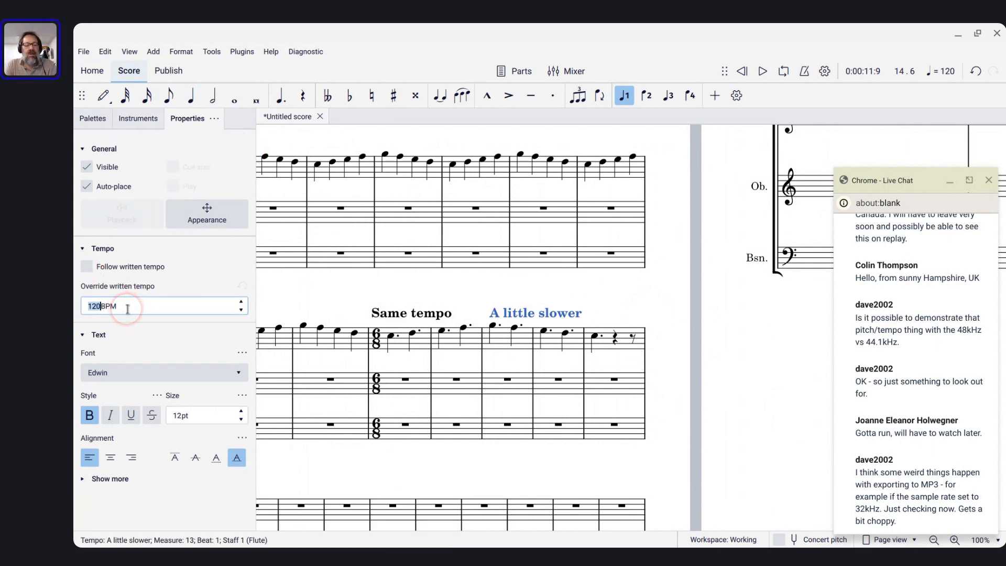
pyautogui.click(382, 315)
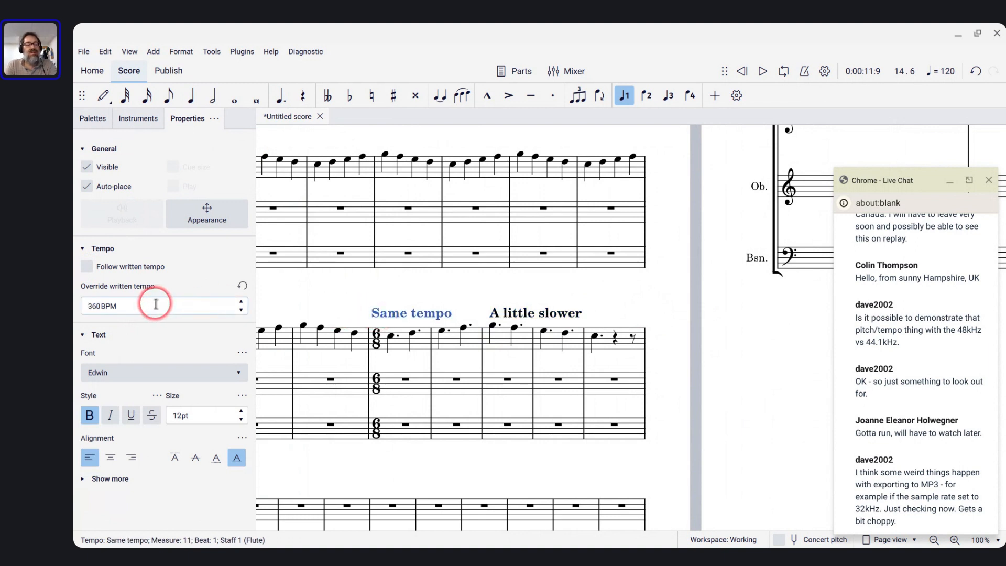
pyautogui.click(547, 313)
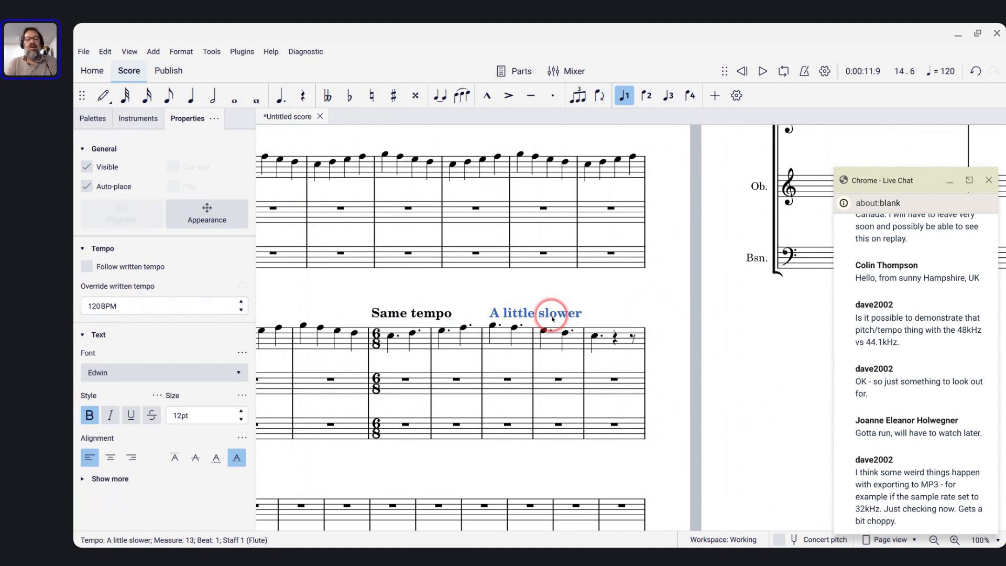
pyautogui.click(175, 304)
pyautogui.hotkey('ctrl', 'a')
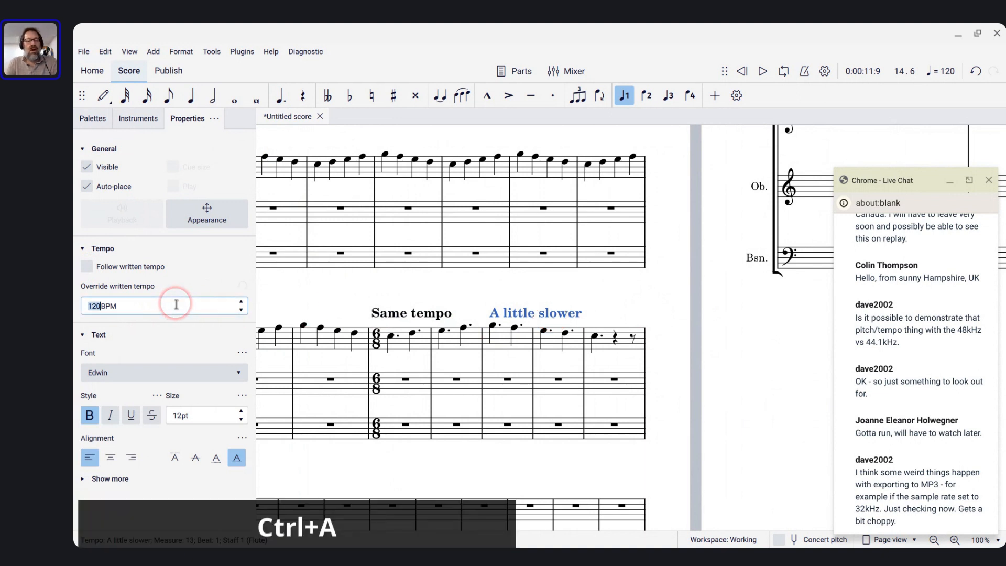
pyautogui.write('320')
pyautogui.press('Escape')
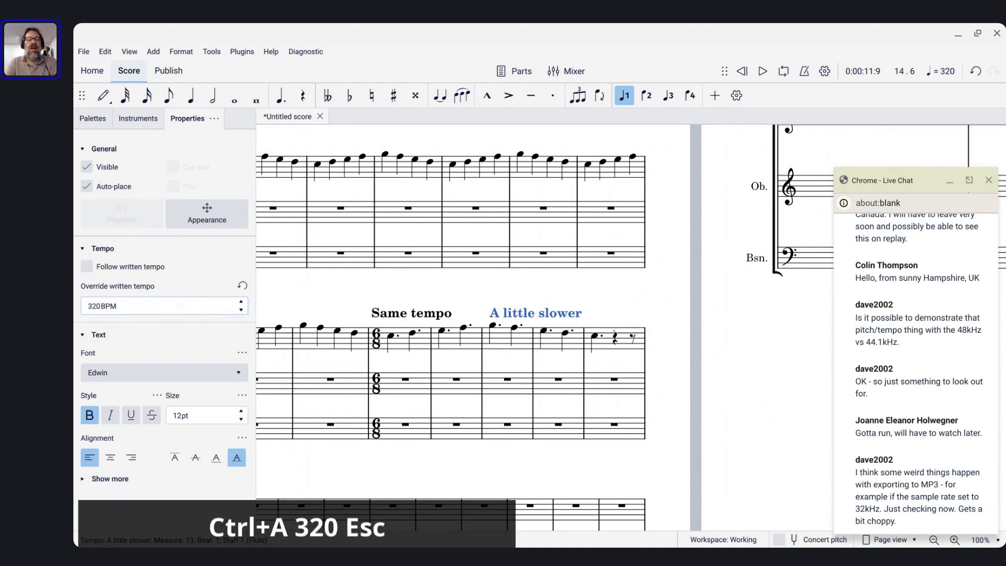
# - Play the Flute line from the first note of measure 9 through "A little slower" and stop playback
pyautogui.click(360, 342)
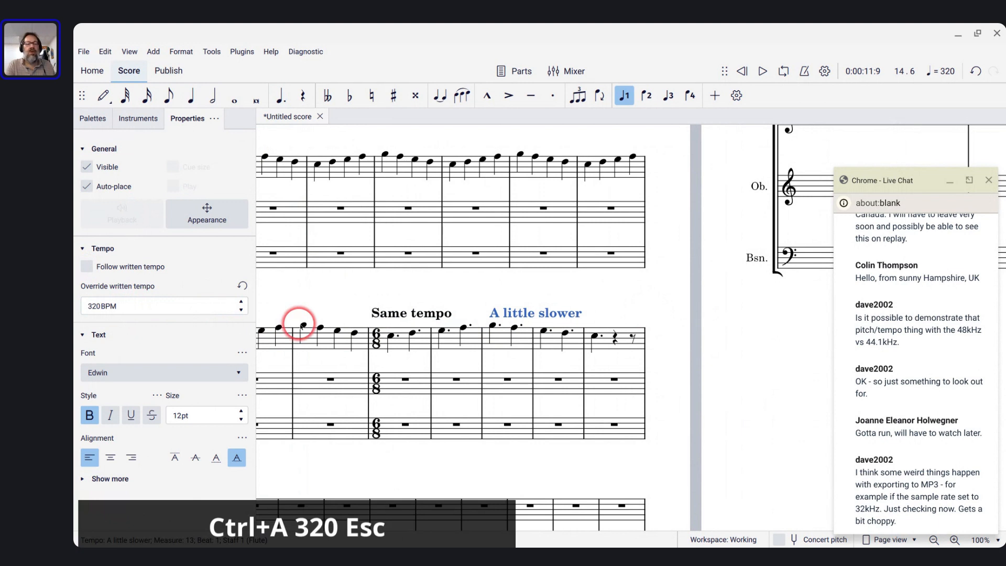
pyautogui.hscroll(-3, 299, 323)
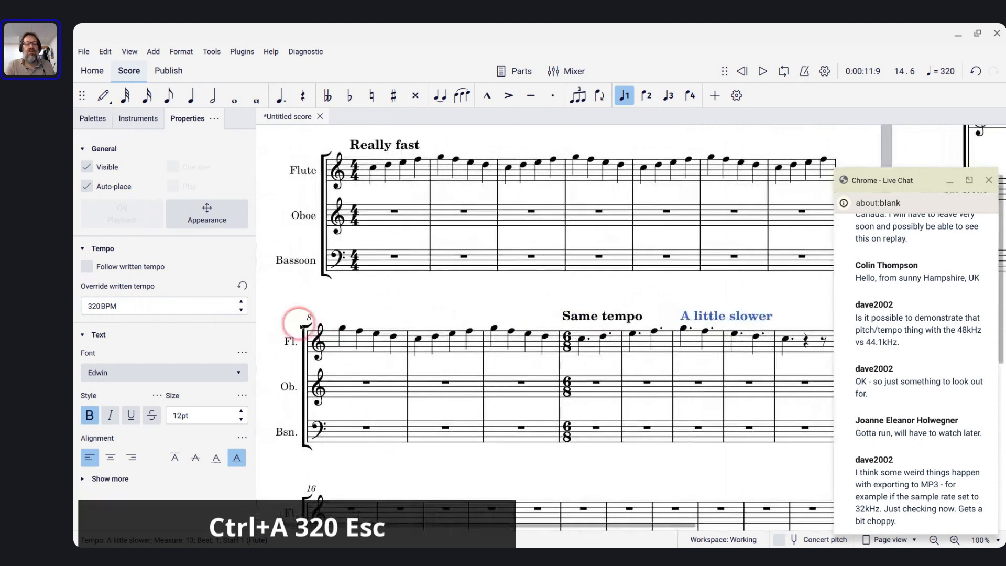
pyautogui.click(418, 339)
pyautogui.press('space')
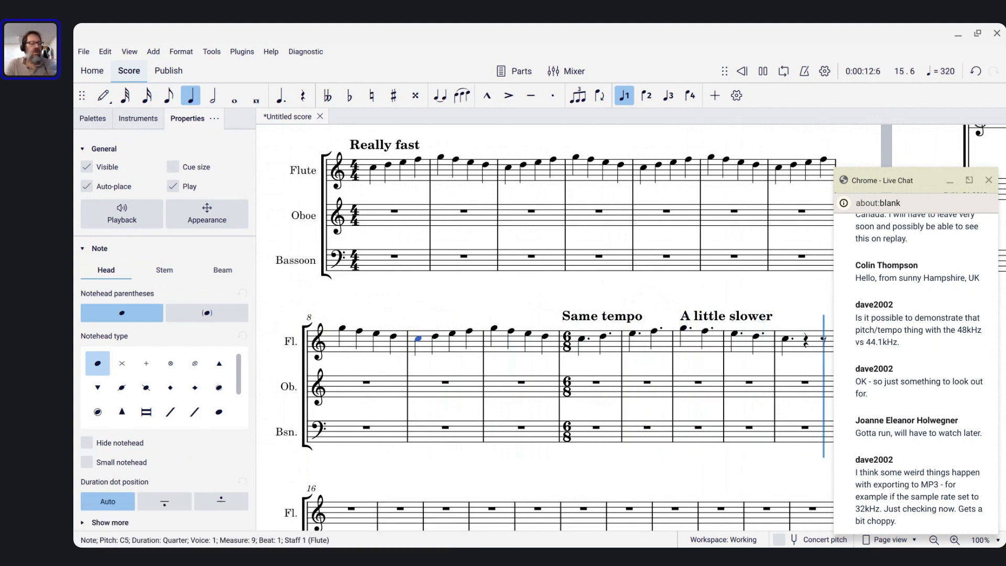
pyautogui.press('space')
# - Set the overridden tempo of the "A little slower" marking to 240 BPM
pyautogui.click(608, 338)
pyautogui.click(684, 316)
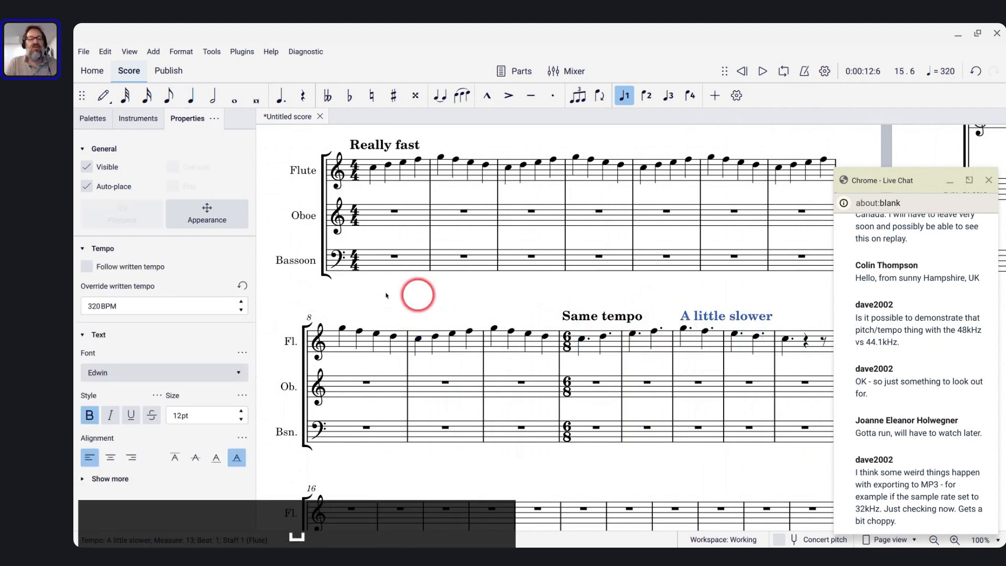
pyautogui.doubleClick(115, 306)
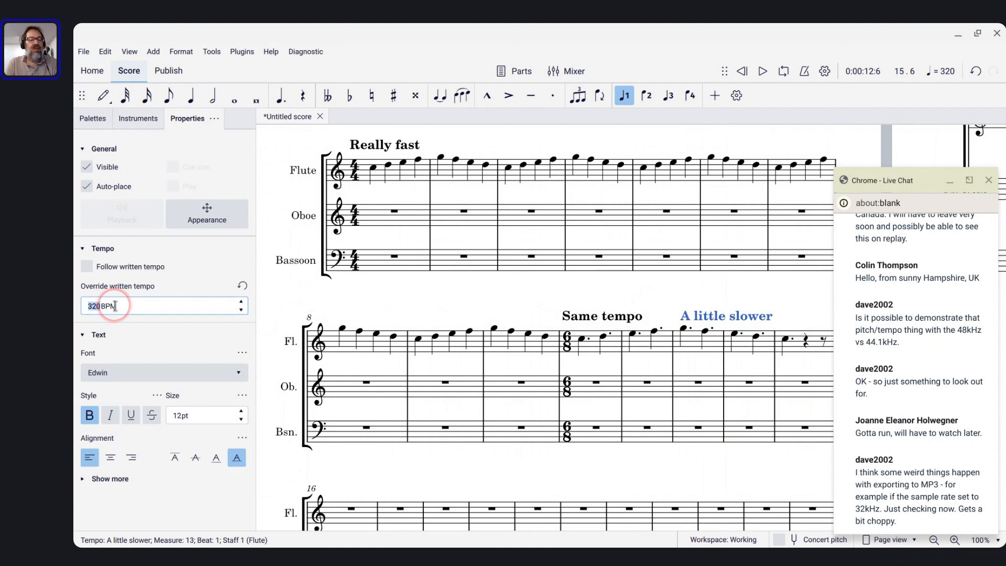
pyautogui.write('240')
pyautogui.press('Escape')
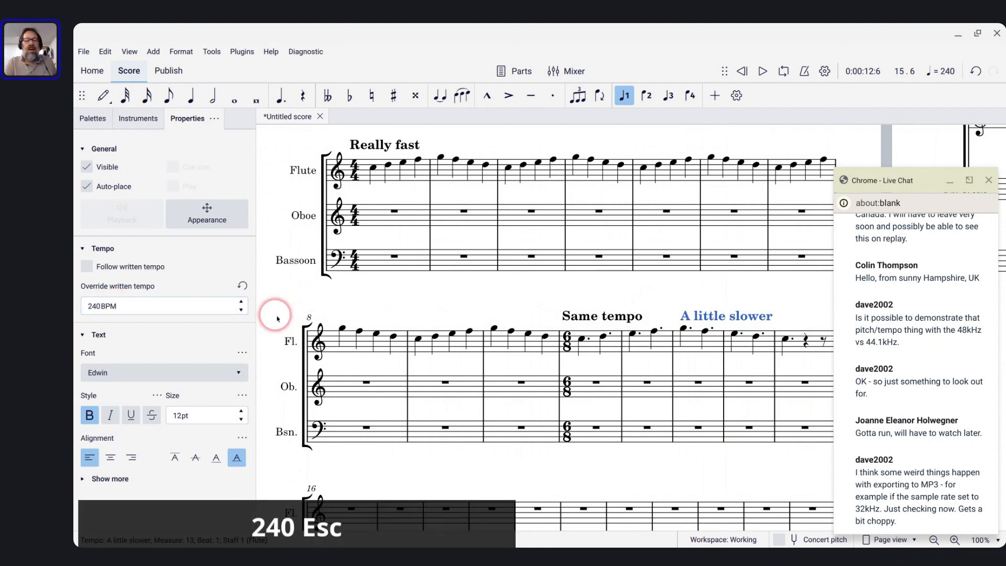
# - Replay from the first Flute note of measure 9 to hear the changed "A little slower" tempo, and stop playback
pyautogui.click(417, 339)
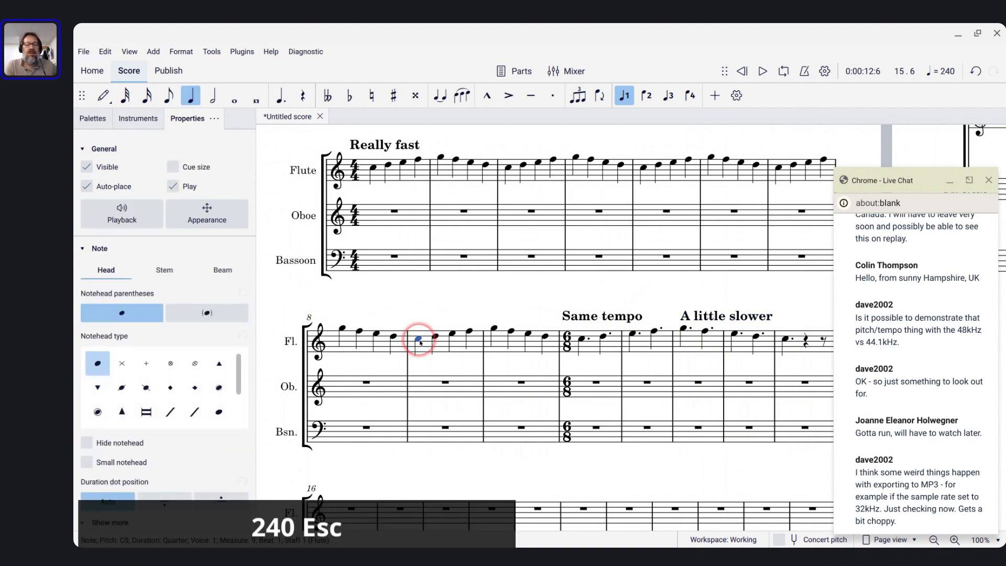
pyautogui.press('space')
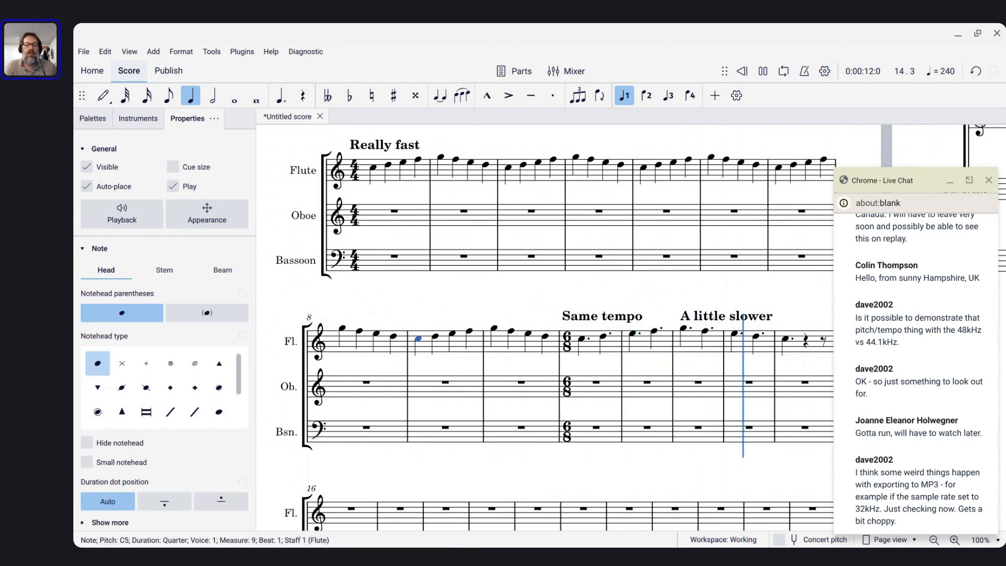
pyautogui.press('space')
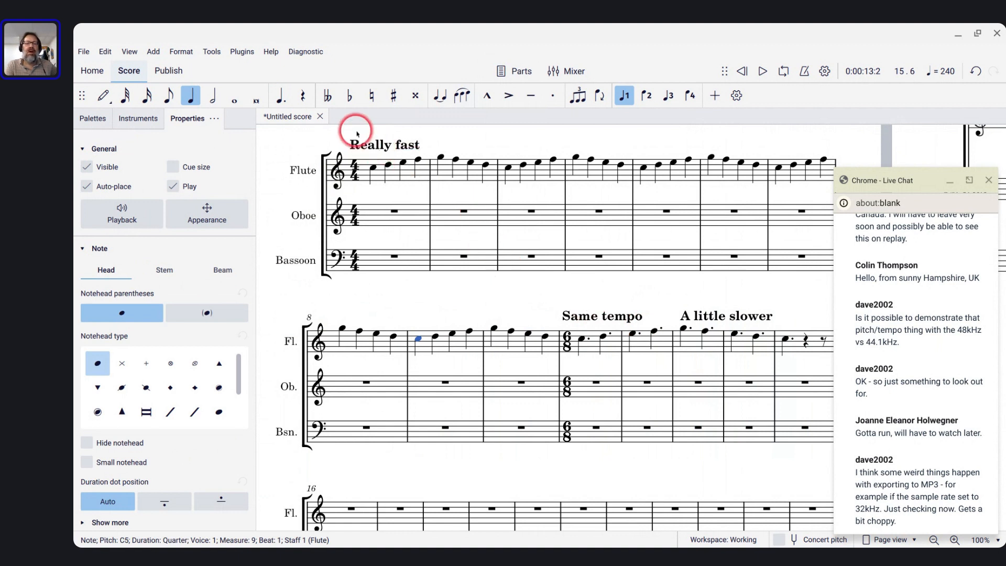
# - Open all instrument parts, examine the tempo markings in the Flute and Oboe parts, and return to the full score
pyautogui.click(507, 72)
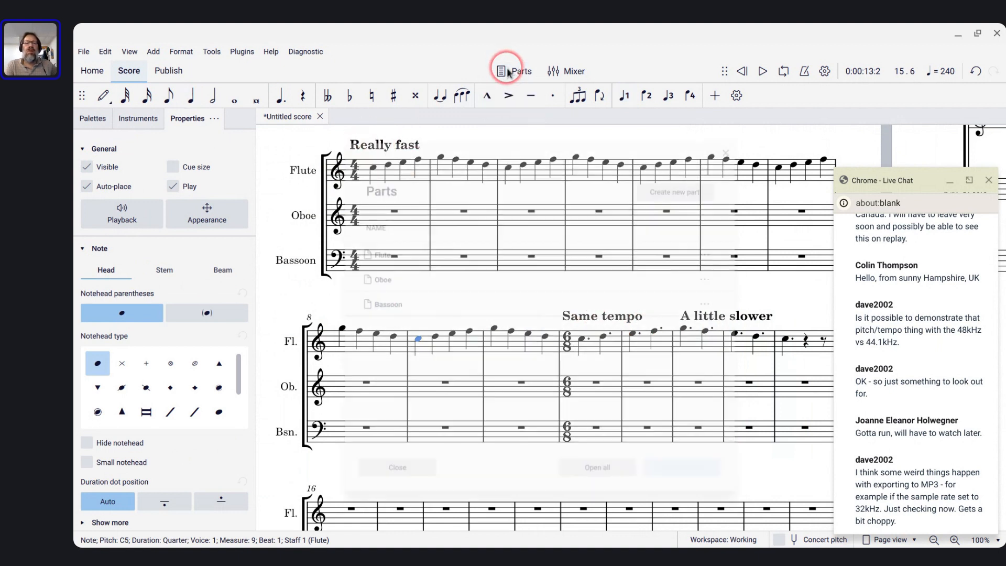
pyautogui.click(586, 474)
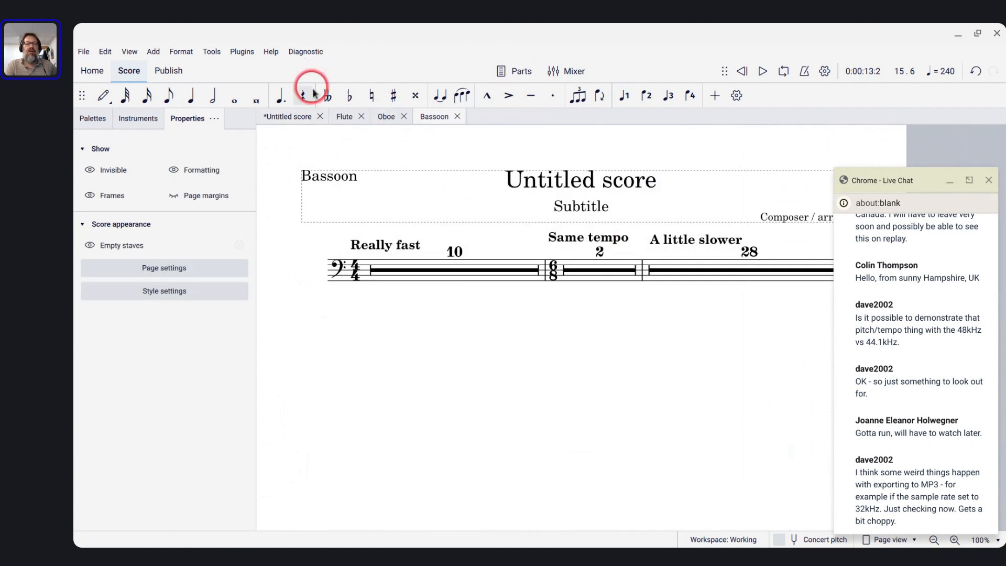
pyautogui.click(341, 116)
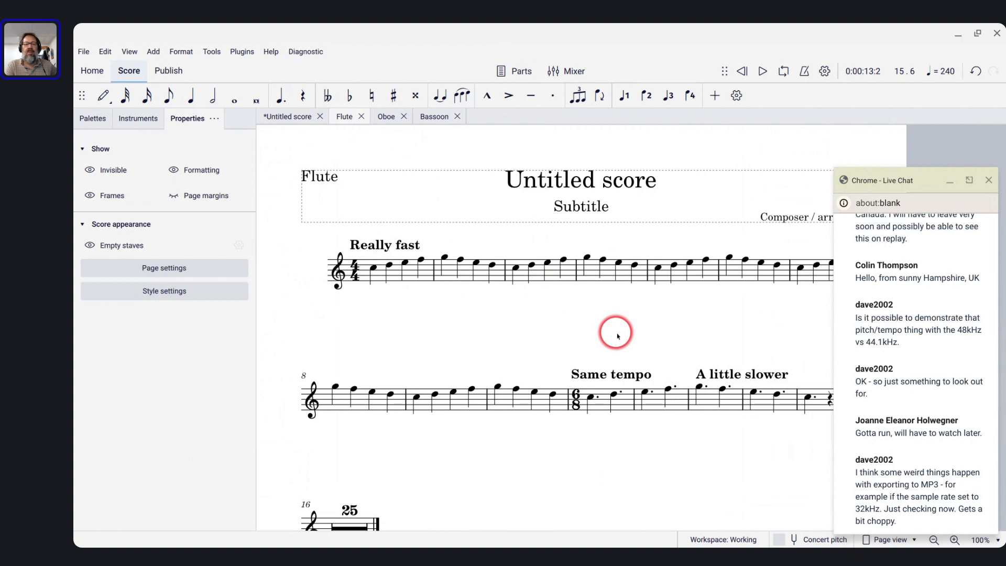
pyautogui.click(385, 119)
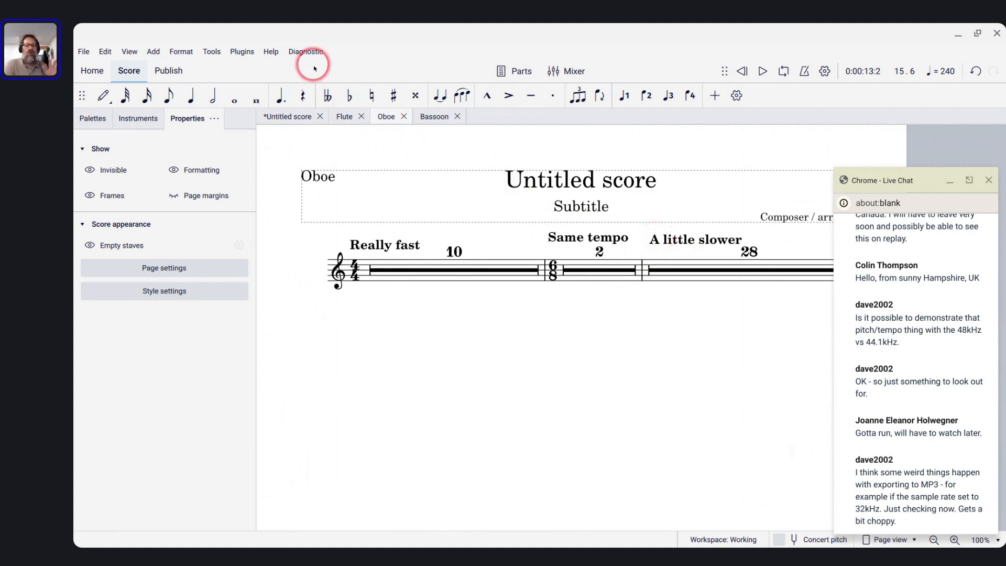
pyautogui.click(281, 120)
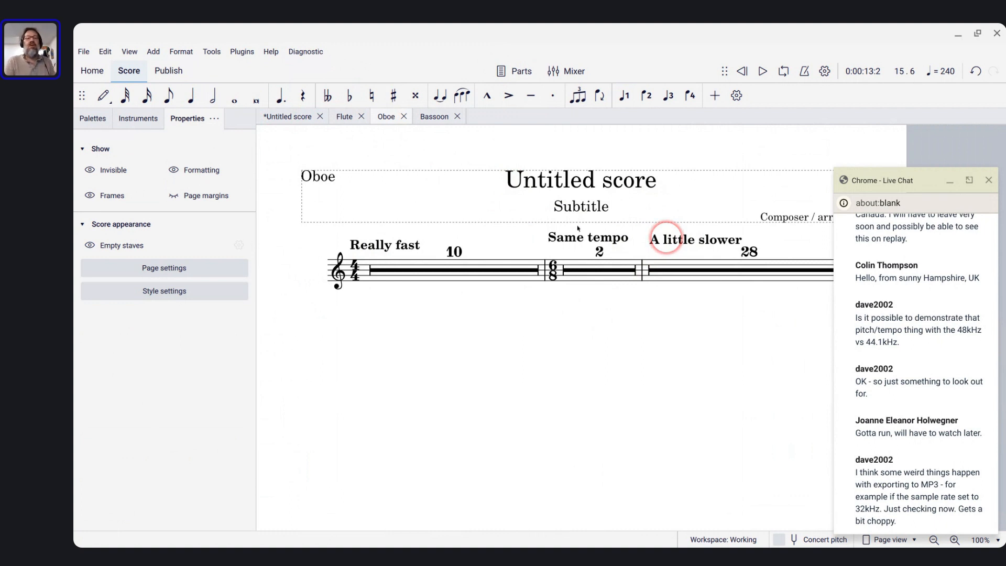
pyautogui.click(290, 116)
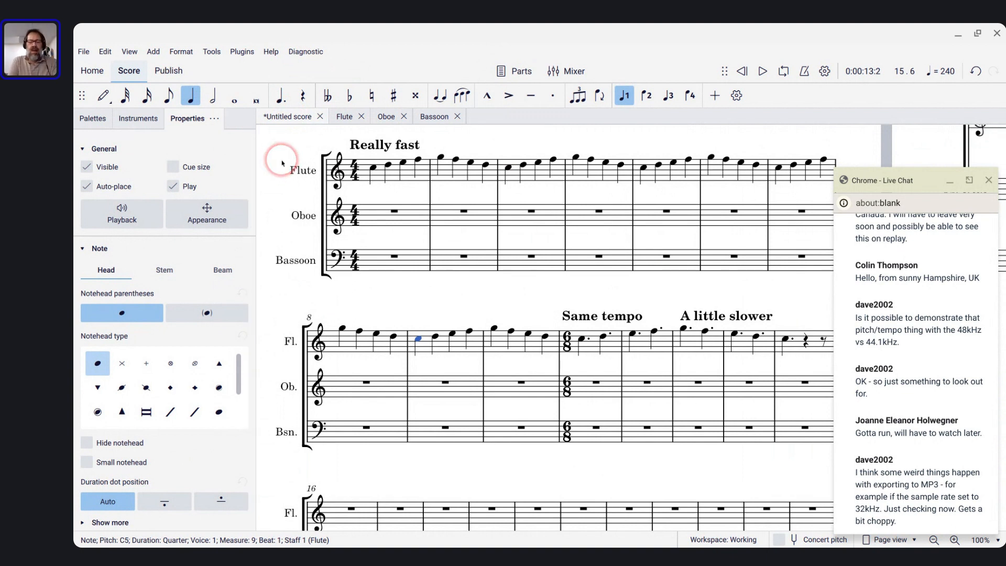
# - Start a new score from the Choral template SATB + Piano and proceed to its additional score information
pyautogui.hotkey('ctrl', 'n')
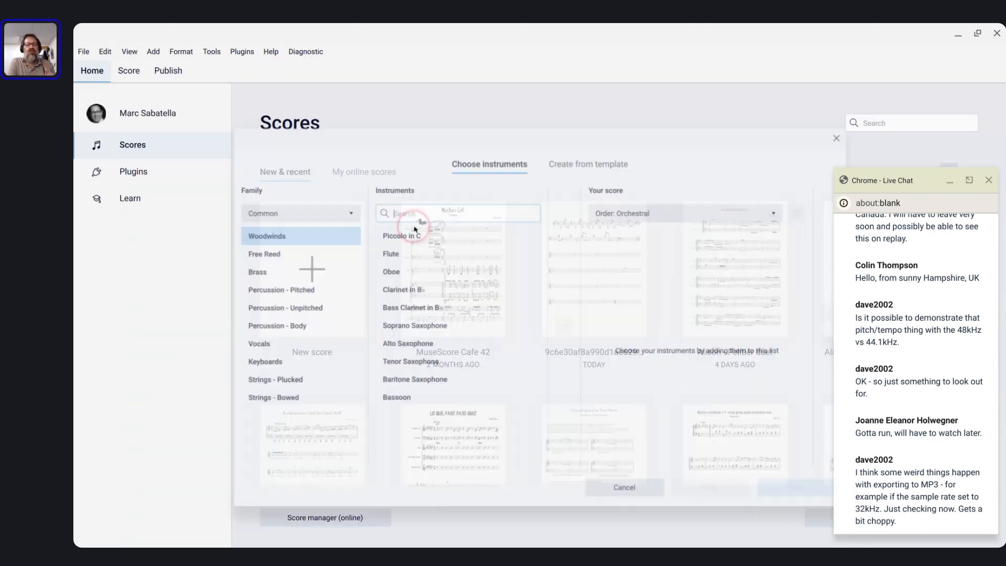
pyautogui.click(586, 167)
pyautogui.click(243, 341)
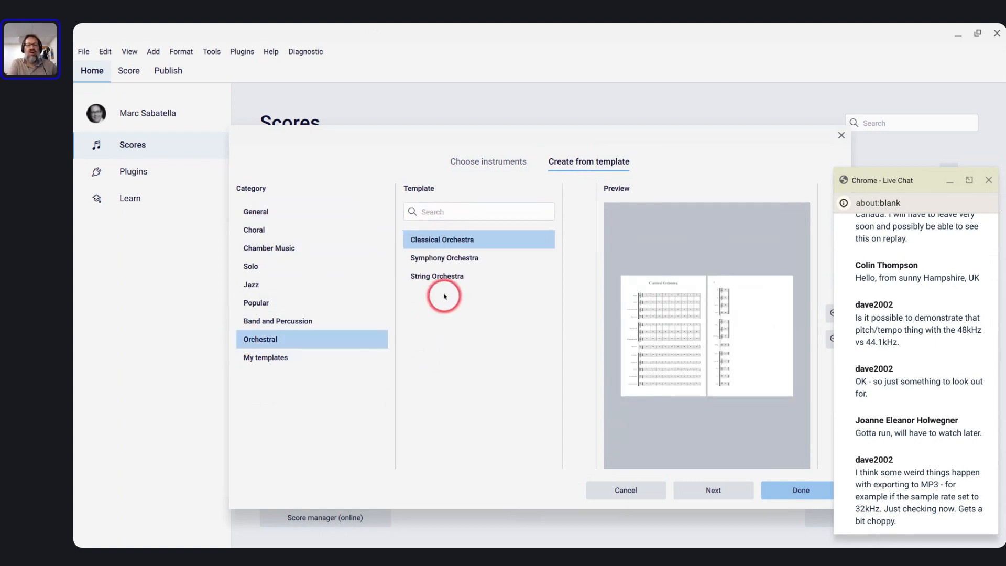
pyautogui.click(272, 230)
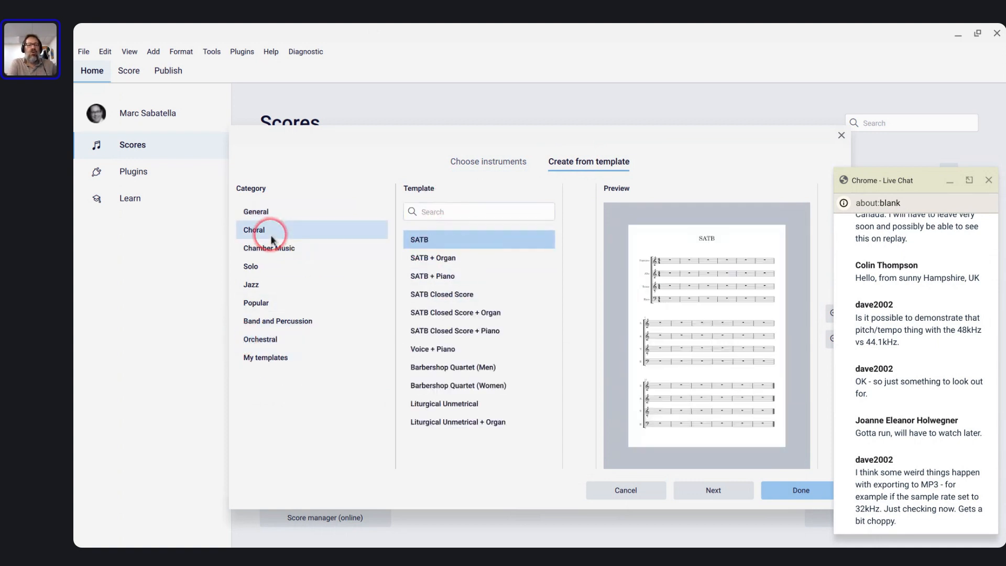
pyautogui.click(433, 278)
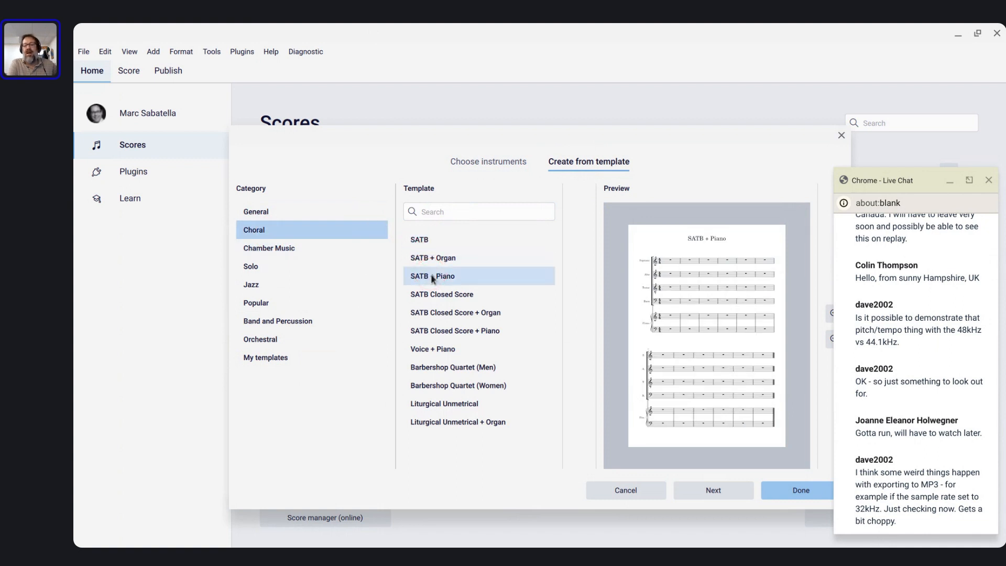
pyautogui.click(715, 490)
# - Show a quarter note = 120 tempo marking on the new score and create the score
pyautogui.click(590, 234)
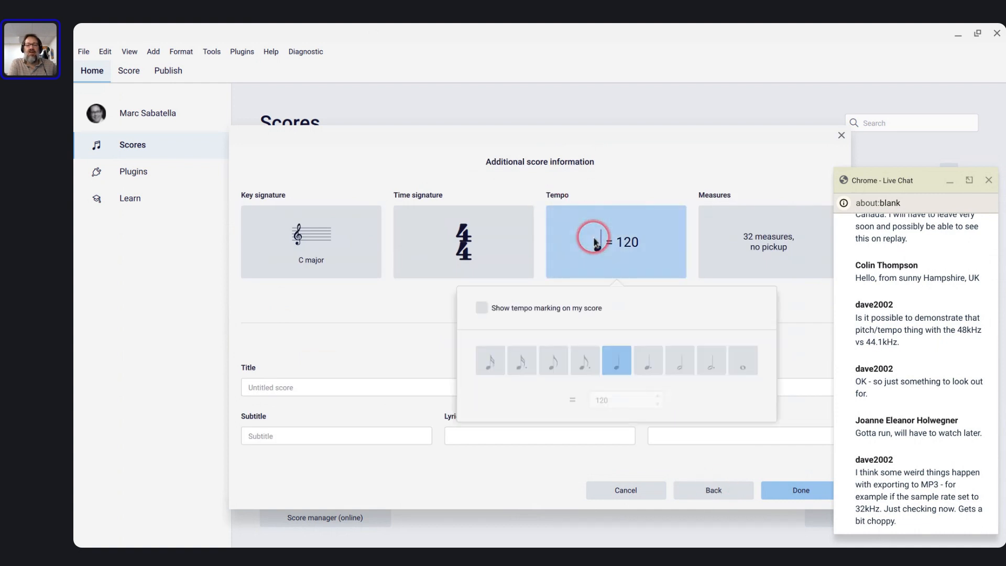
pyautogui.click(465, 311)
pyautogui.click(481, 309)
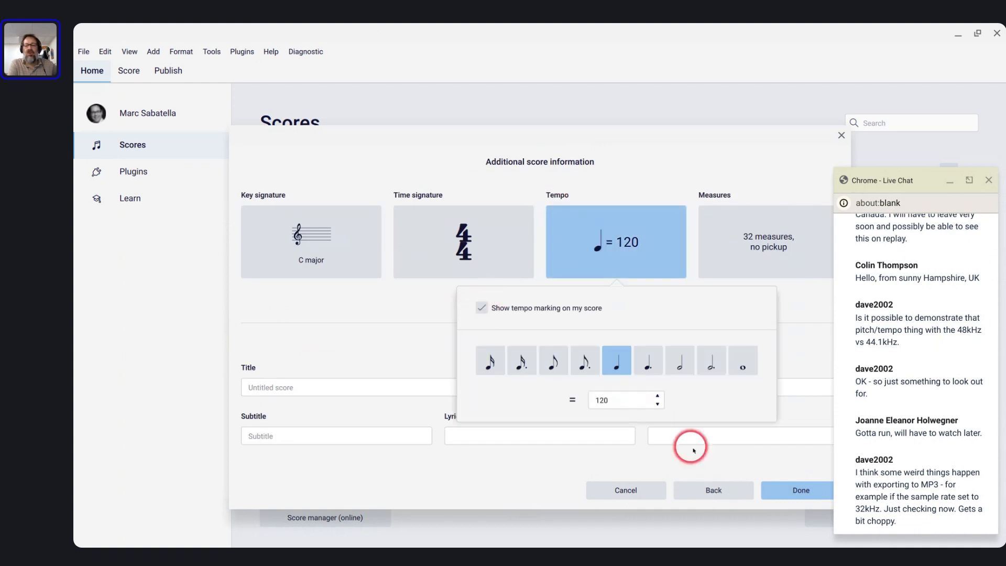
pyautogui.click(796, 491)
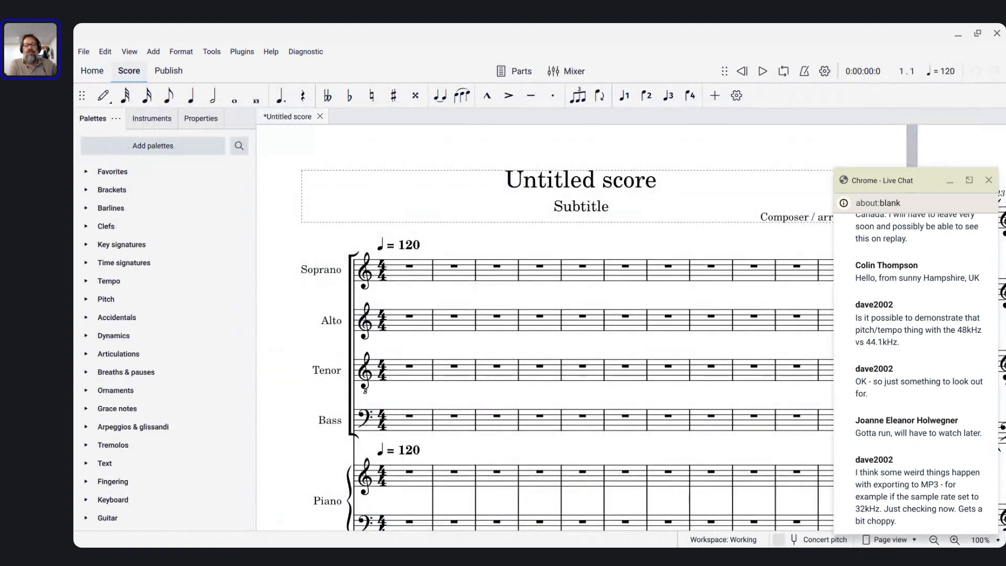
# - Examine the tempo markings above the Soprano and Piano staves, and return to the Flute, Oboe and Bassoon score
pyautogui.scroll(-3, 551, 461)
pyautogui.scroll(2, 549, 458)
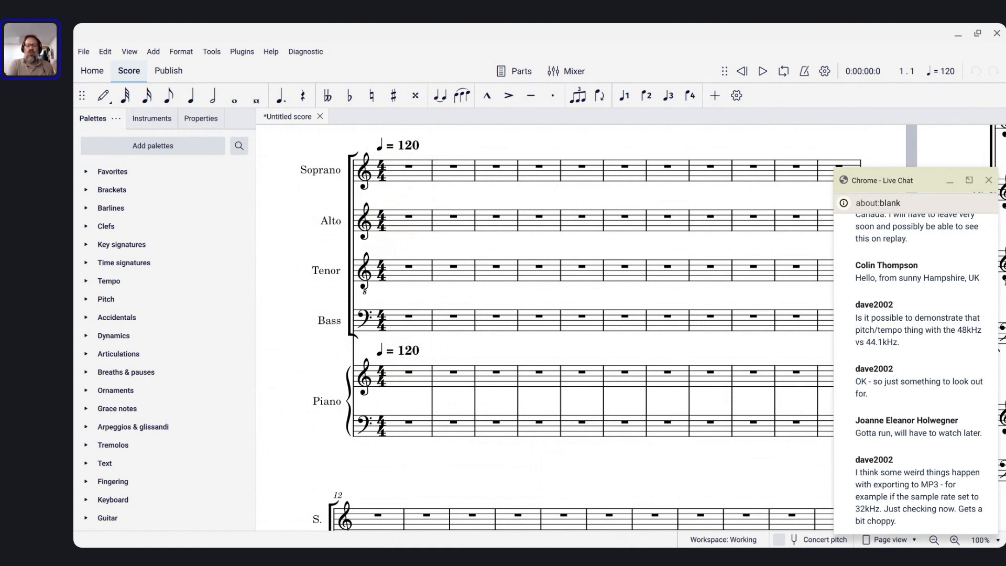
pyautogui.click(408, 350)
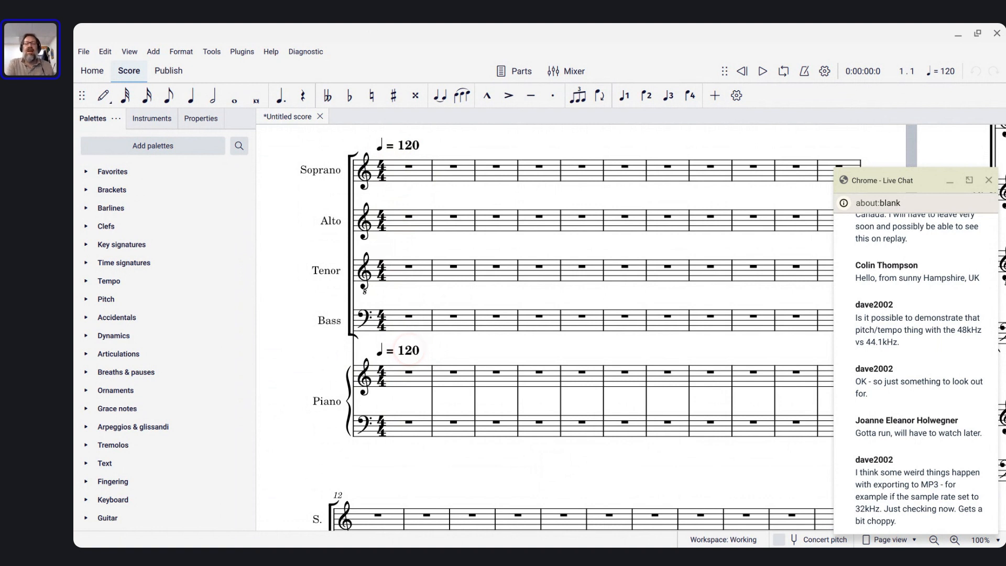
pyautogui.click(297, 152)
pyautogui.click(265, 103)
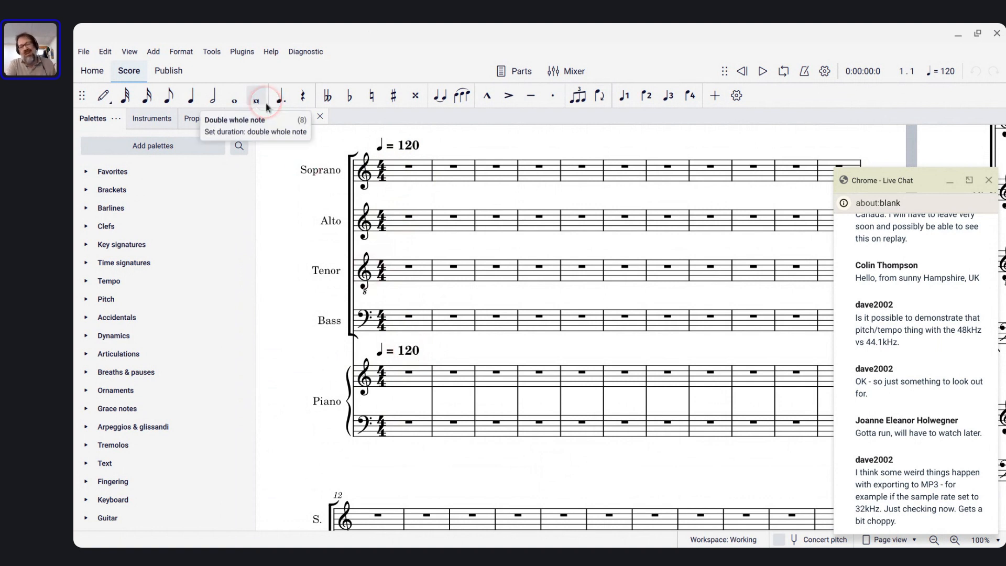
pyautogui.hotkey('alt', 'Tab')
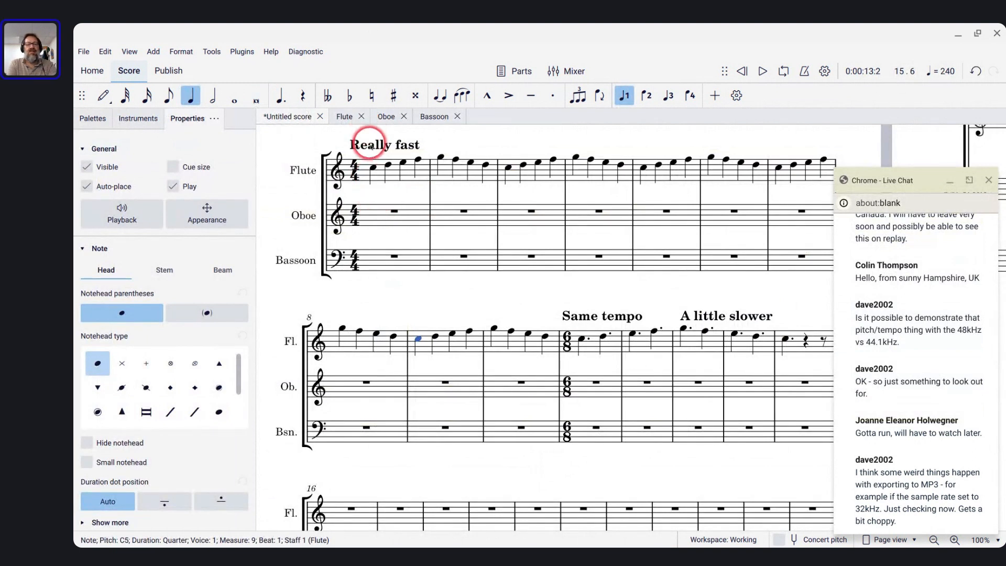
# - Add staff text reading "Really fast" above the Bassoon's measure 1 rest
pyautogui.click(395, 256)
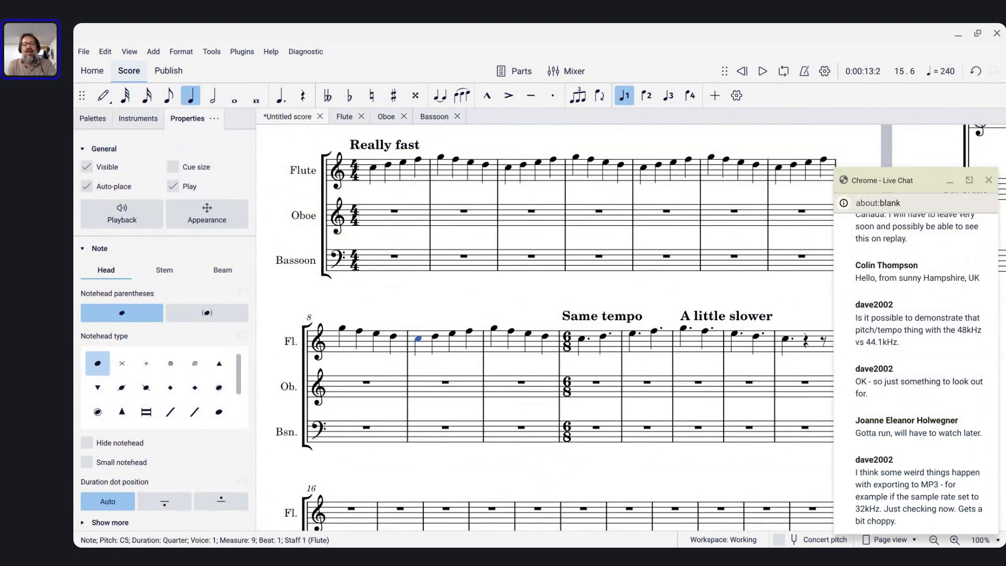
pyautogui.click(395, 256)
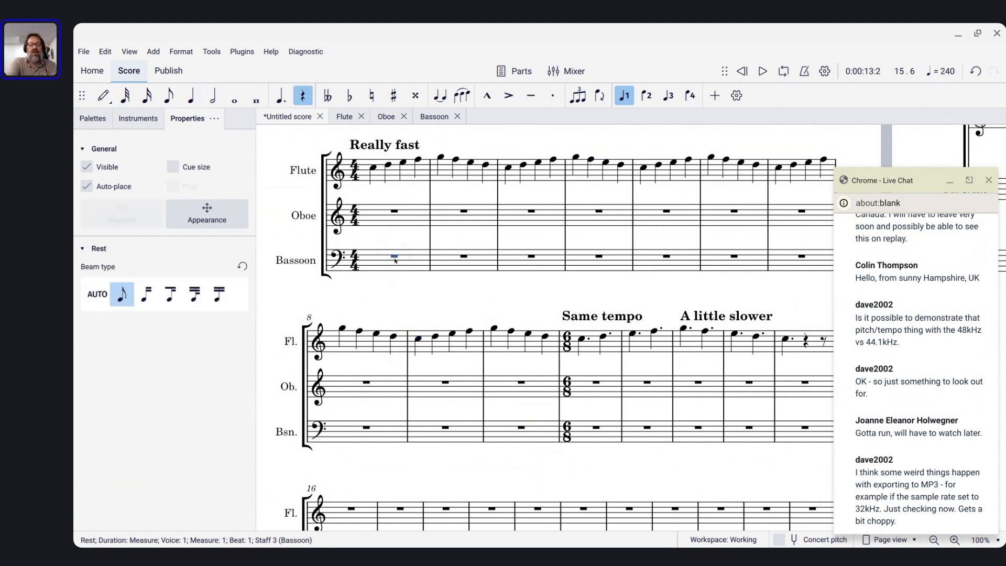
pyautogui.hotkey('ctrl', 't')
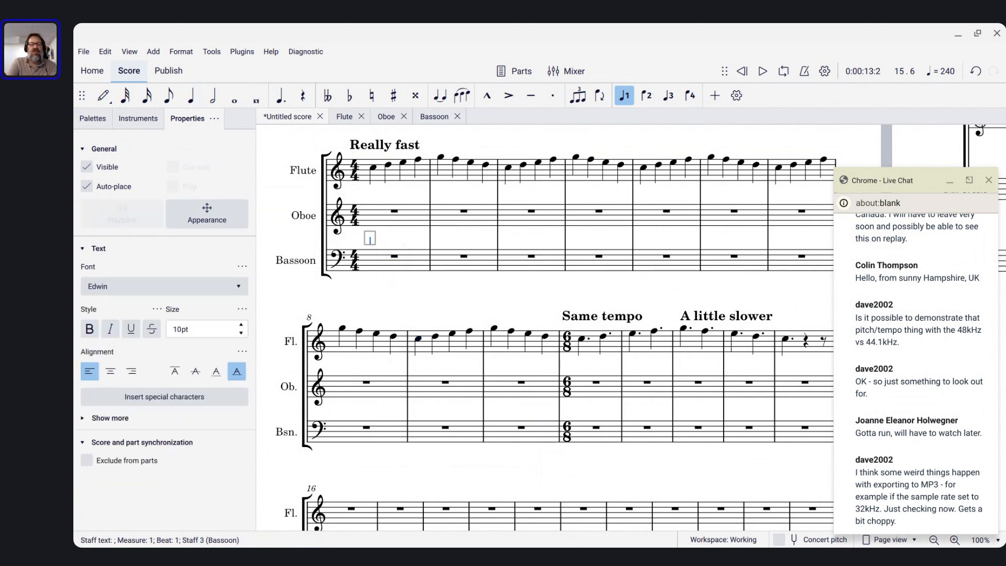
pyautogui.write('Real')
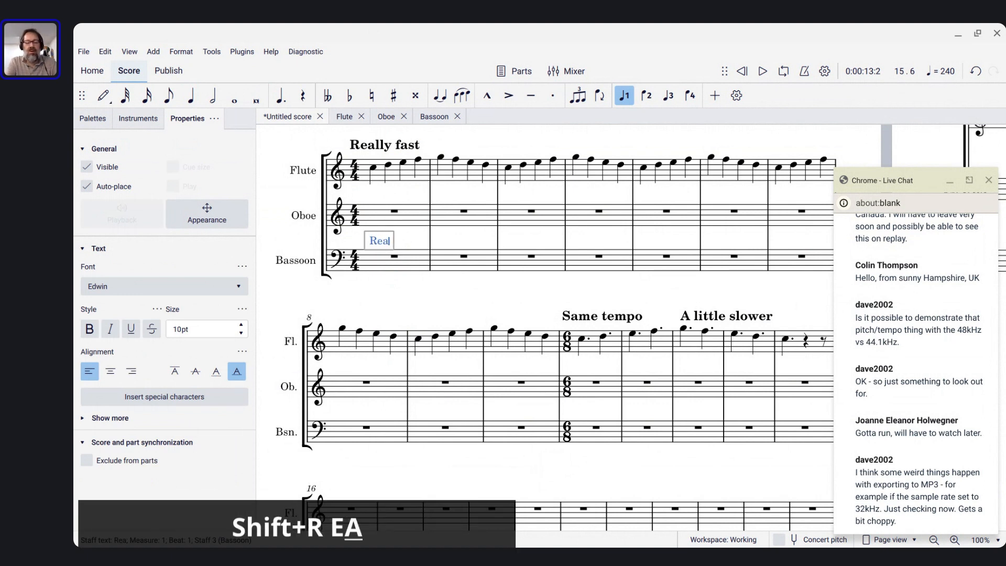
pyautogui.write('ly fast')
pyautogui.press('Escape')
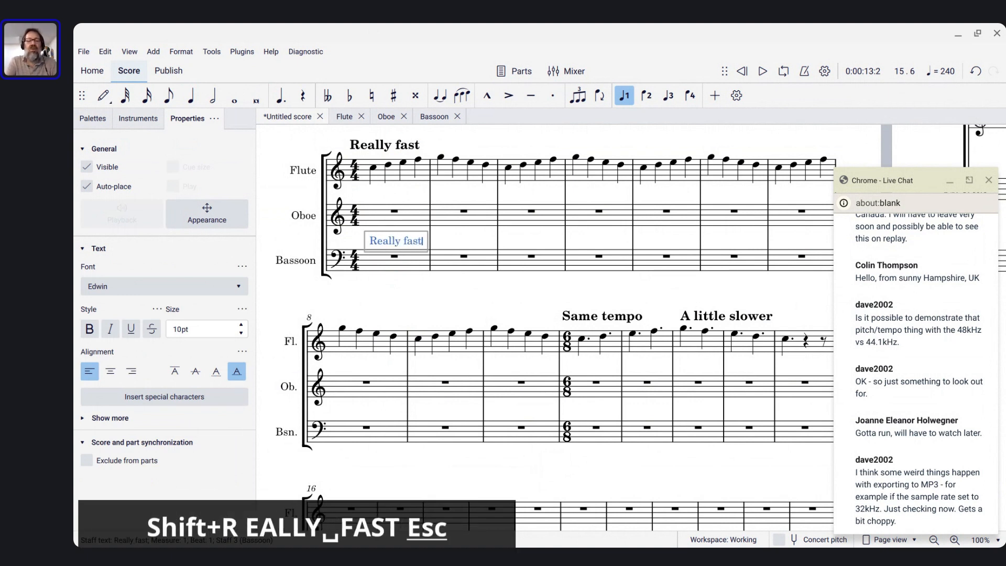
# - Change the text style of the "Really fast" staff text above the Bassoon staff from Staff to Tempo
pyautogui.click(377, 167)
pyautogui.scroll(5, 372, 153)
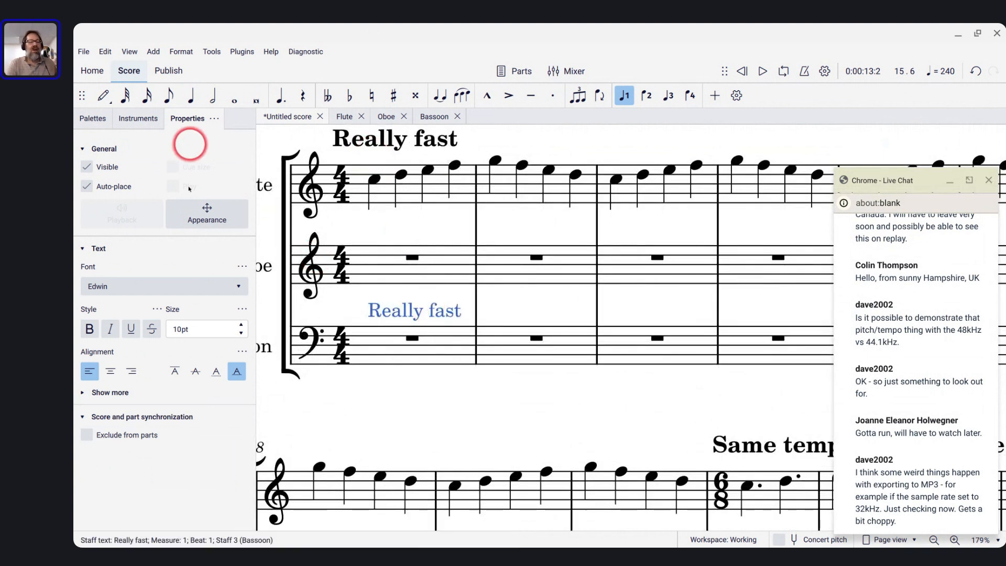
pyautogui.click(82, 393)
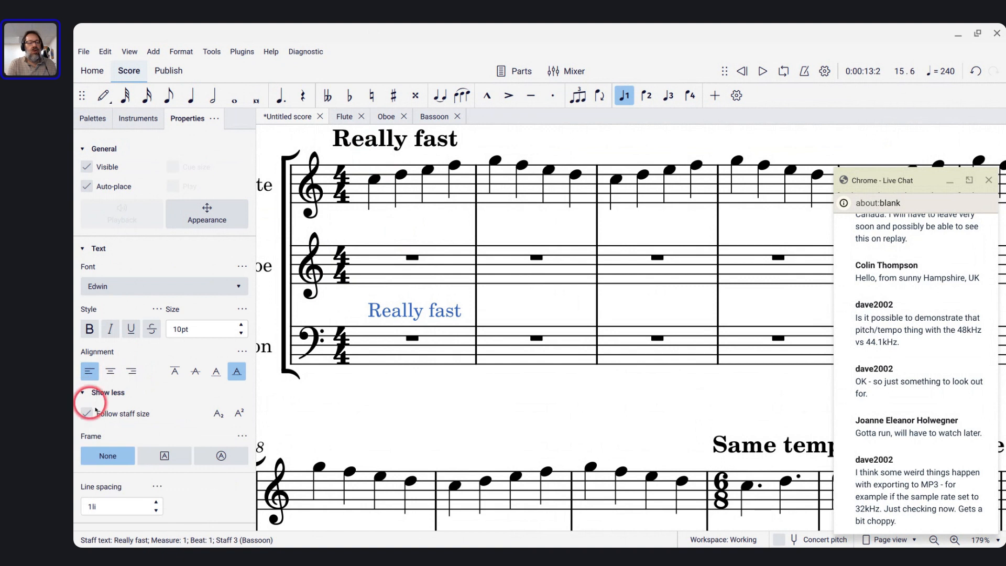
pyautogui.scroll(-3, 127, 428)
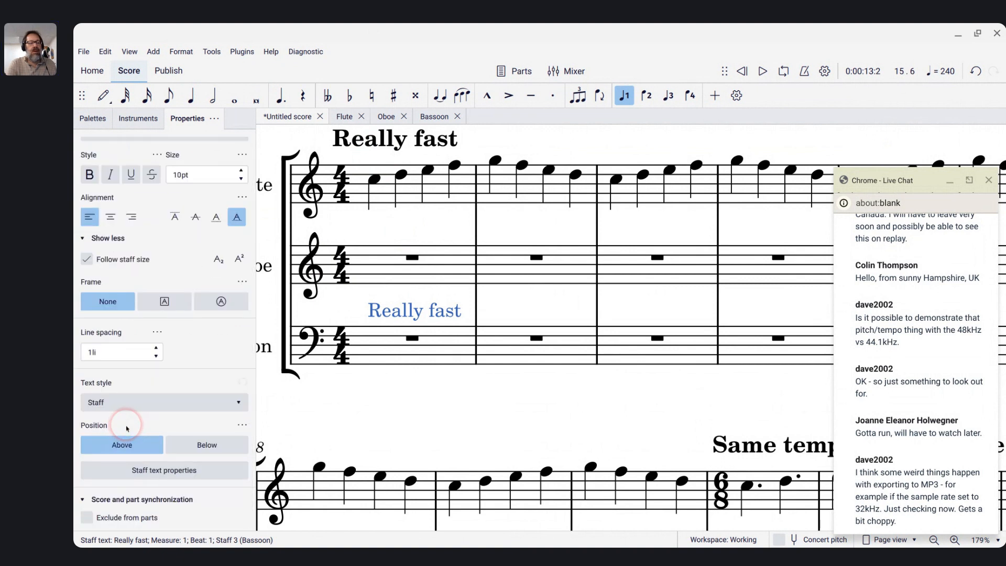
pyautogui.click(105, 402)
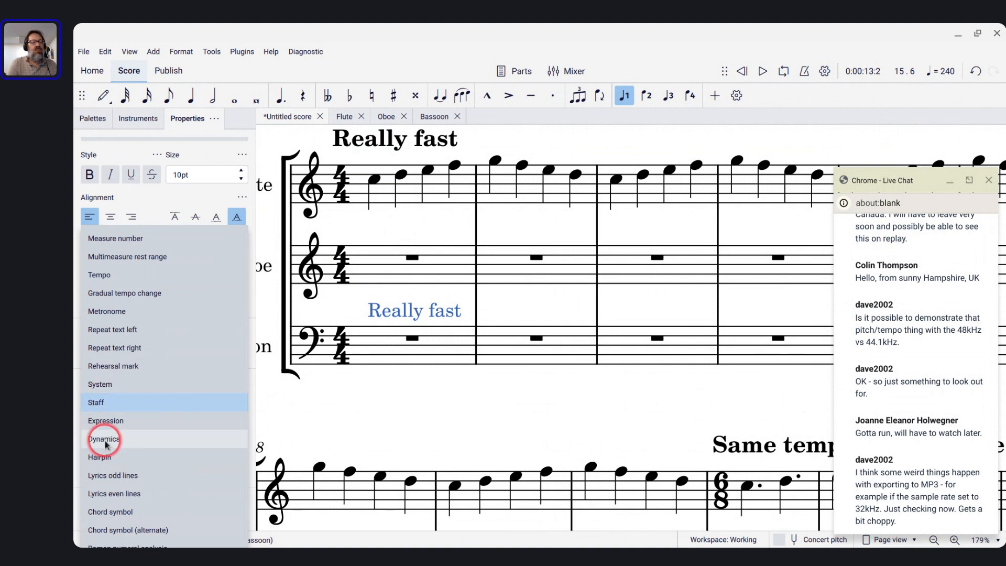
pyautogui.scroll(-3, 105, 443)
pyautogui.scroll(9, 105, 444)
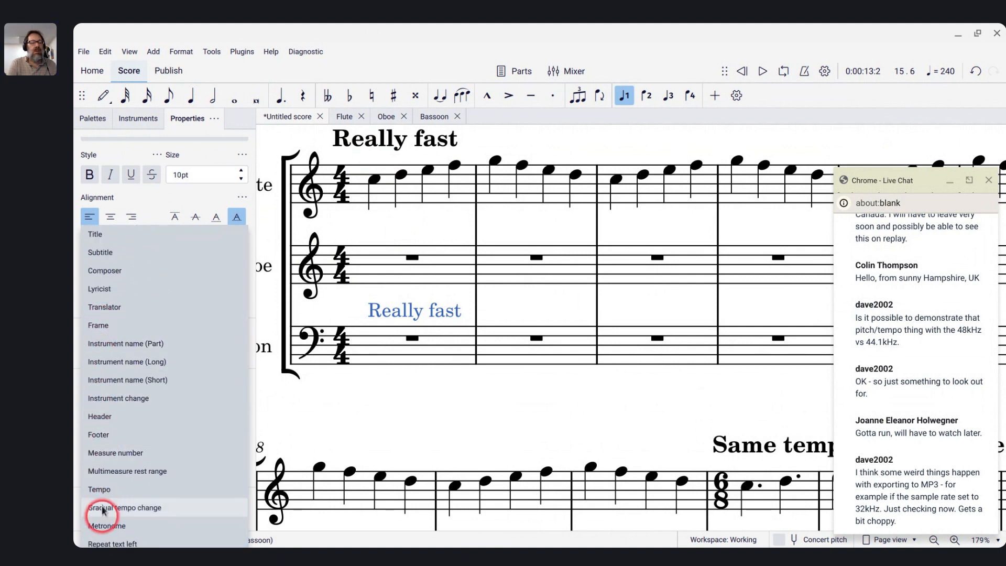
pyautogui.click(98, 489)
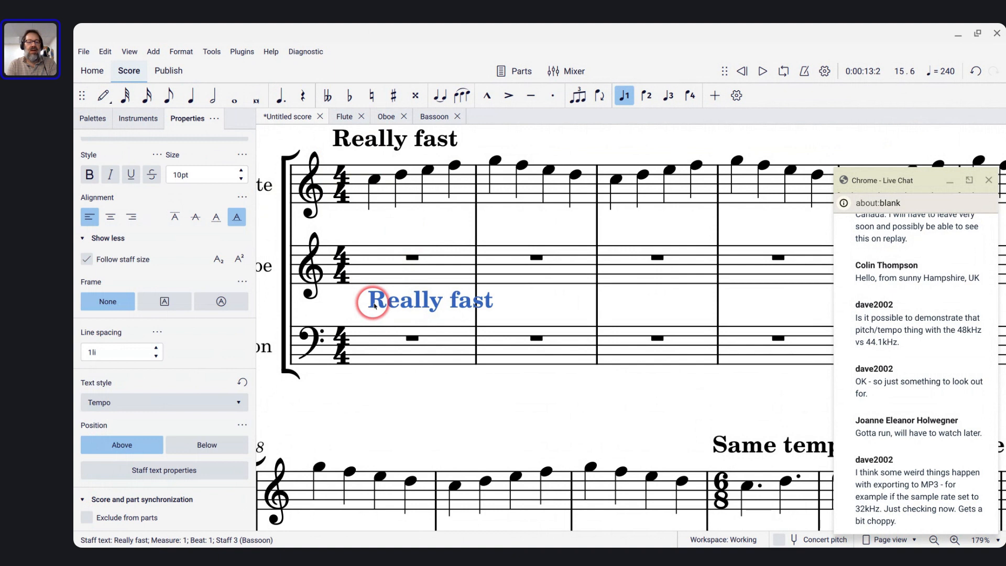
# - Nudge the Bassoon's "Really fast" text leftward to align it with the time signature and the Flute's tempo marking
pyautogui.hotkey('ctrl', 'Left')
pyautogui.hotkey('ctrl', 'Left')
pyautogui.hotkey('ctrl', 'Left')
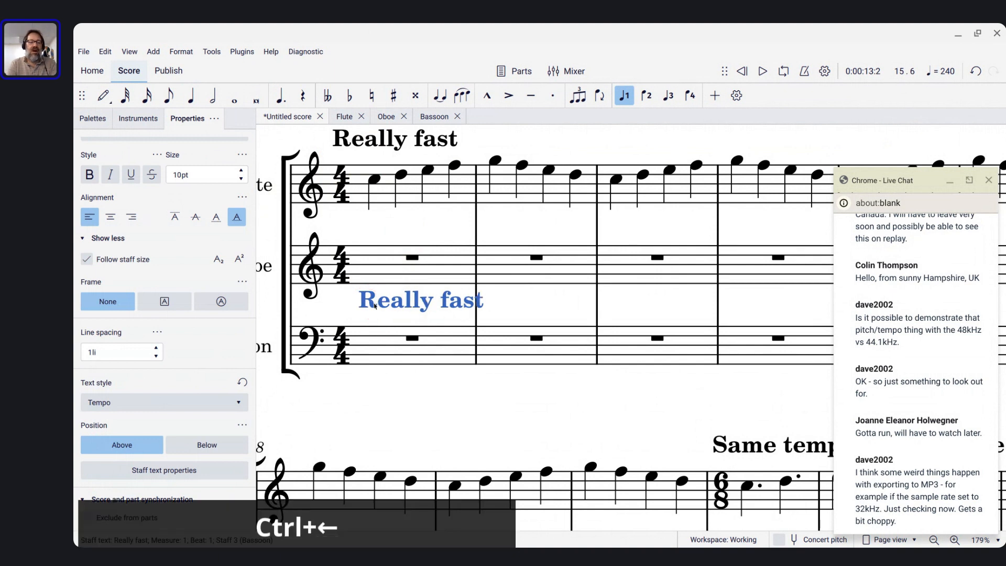
pyautogui.hotkey('ctrl', 'Left')
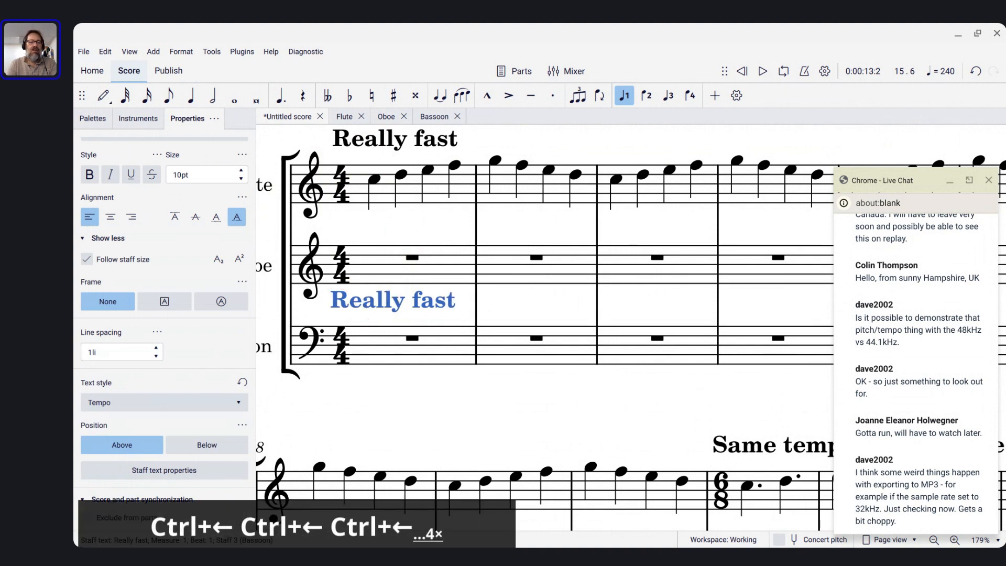
pyautogui.press('Right')
pyautogui.press('Right')
pyautogui.press('Right')
pyautogui.press('Right')
pyautogui.press('Right')
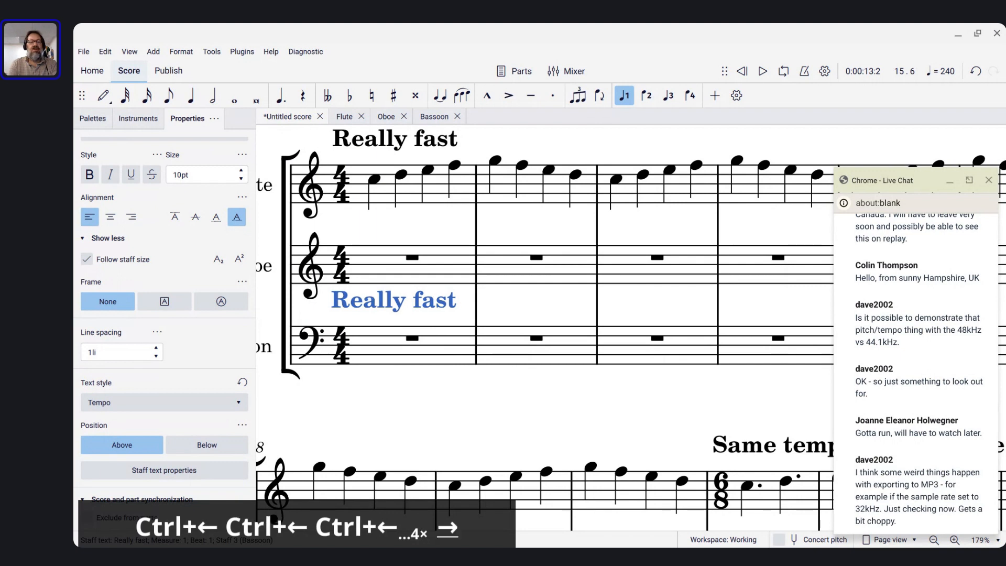
pyautogui.click(379, 153)
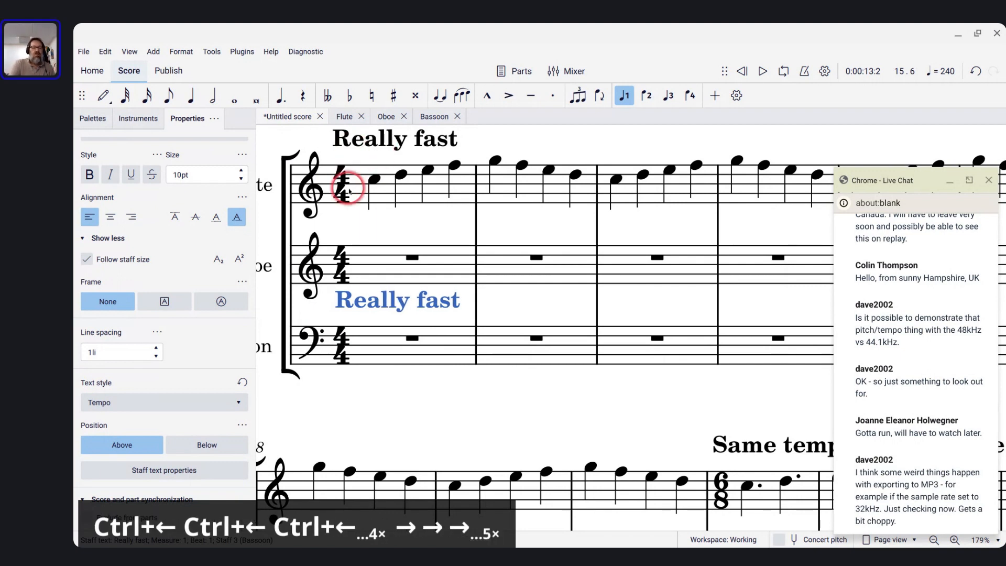
pyautogui.press('Left')
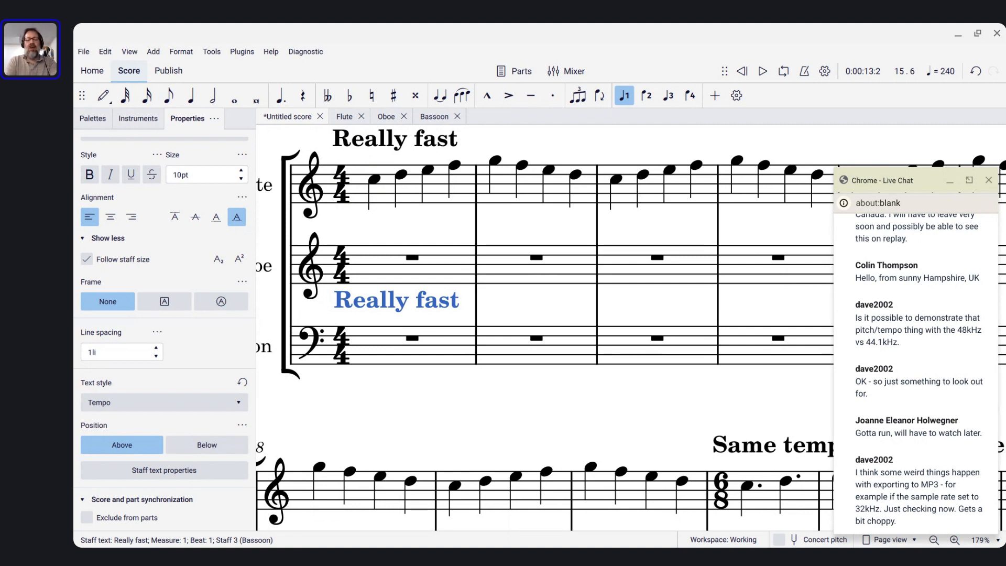
# - Add an Andante tempo marking at the first Flute note of measure 3
pyautogui.hotkey('ctrl', '0')
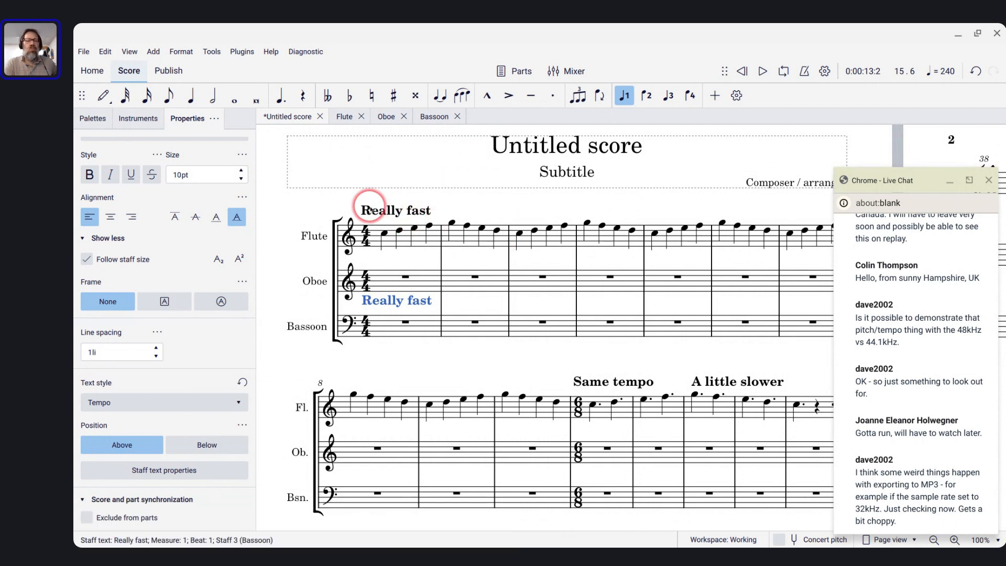
pyautogui.click(92, 118)
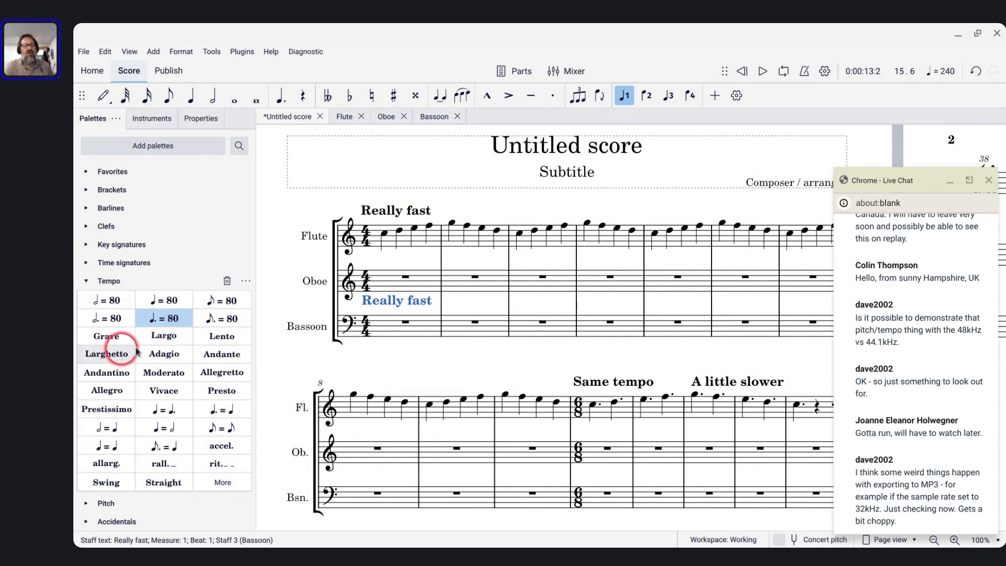
pyautogui.click(525, 236)
pyautogui.click(521, 234)
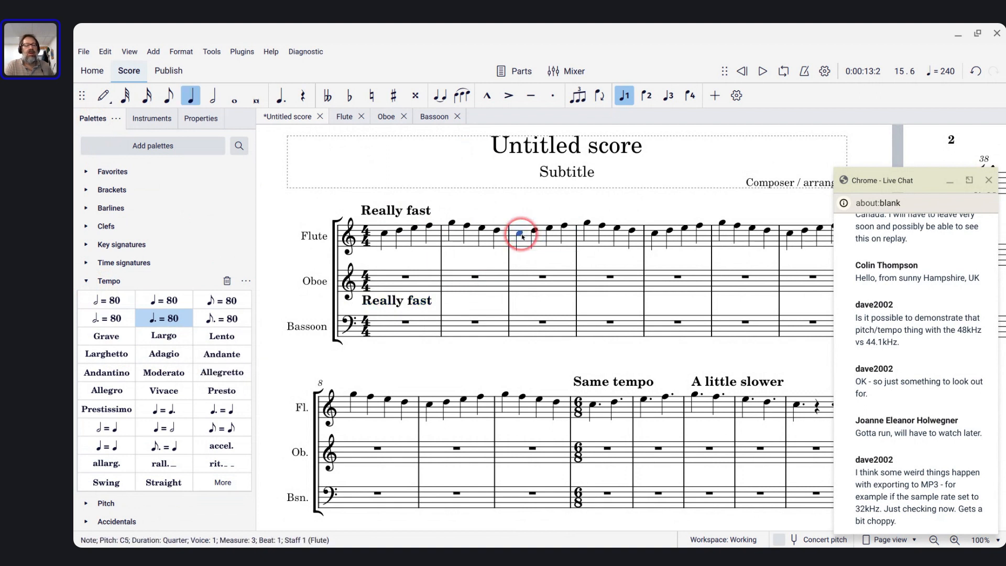
pyautogui.click(226, 356)
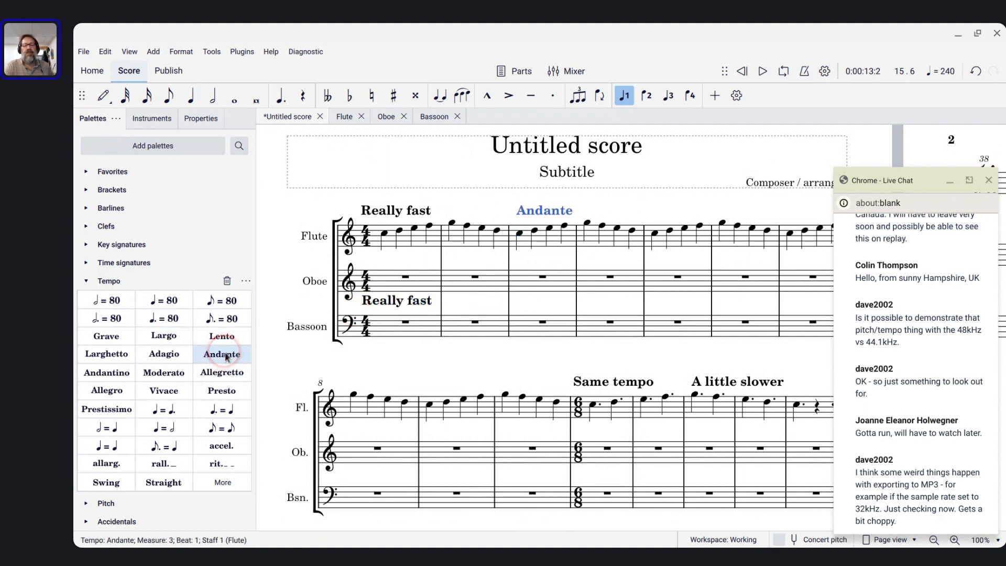
# - Play the score from the opening time signature past the Andante marking in measure 3, and stop playback
pyautogui.click(363, 234)
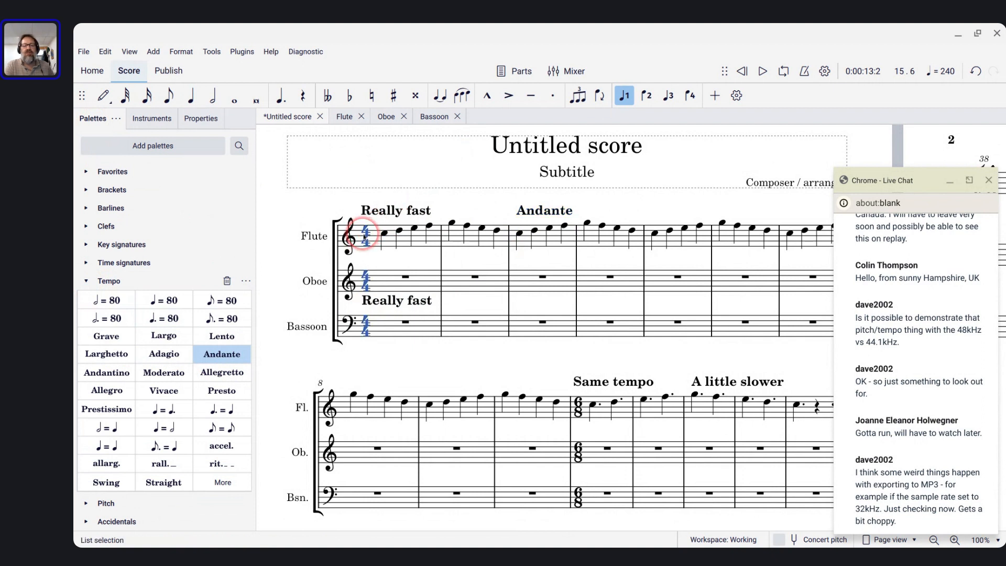
pyautogui.press('space')
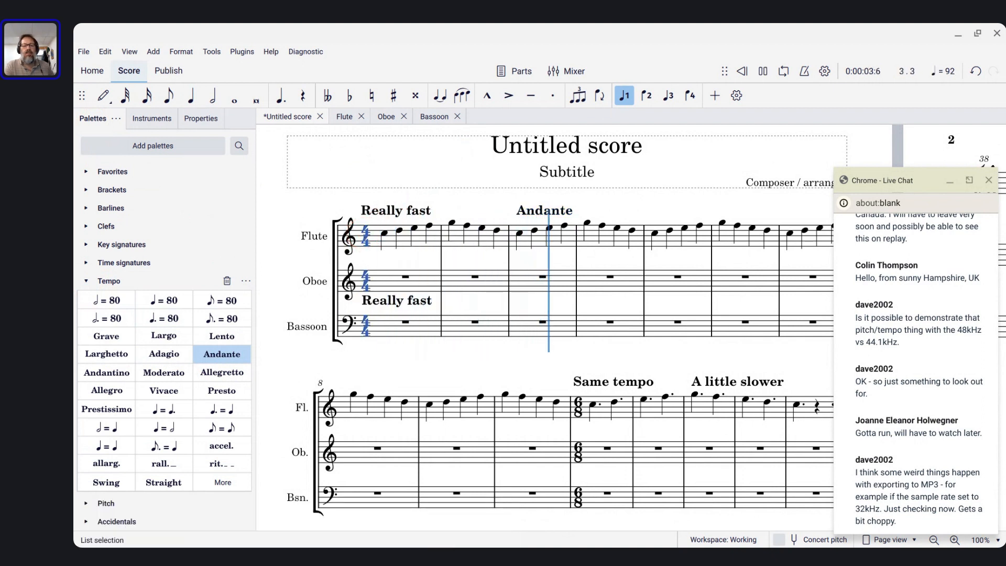
pyautogui.press('space')
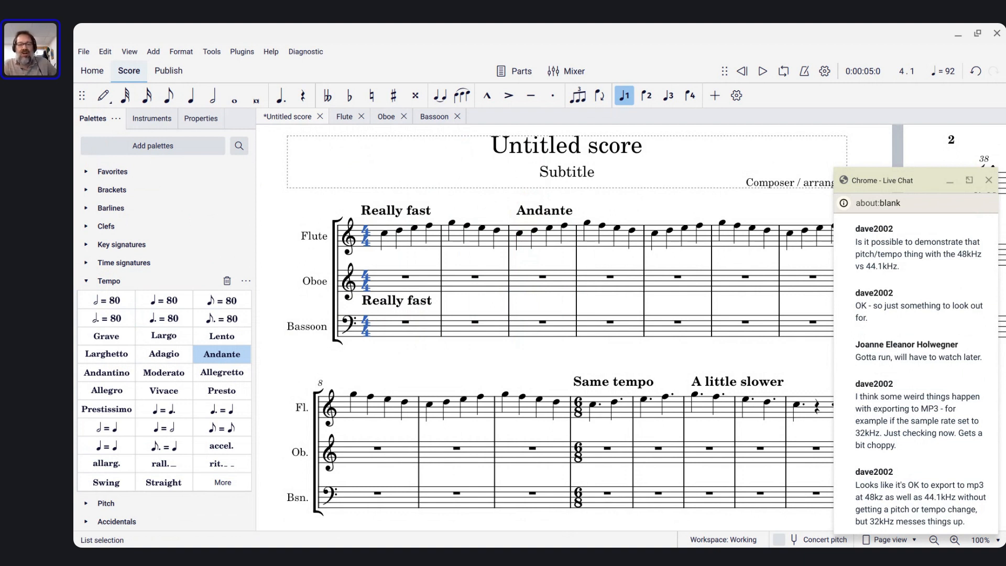
# - Override the written tempo of the Andante marking in measure 3 with 120 BPM
pyautogui.click(528, 213)
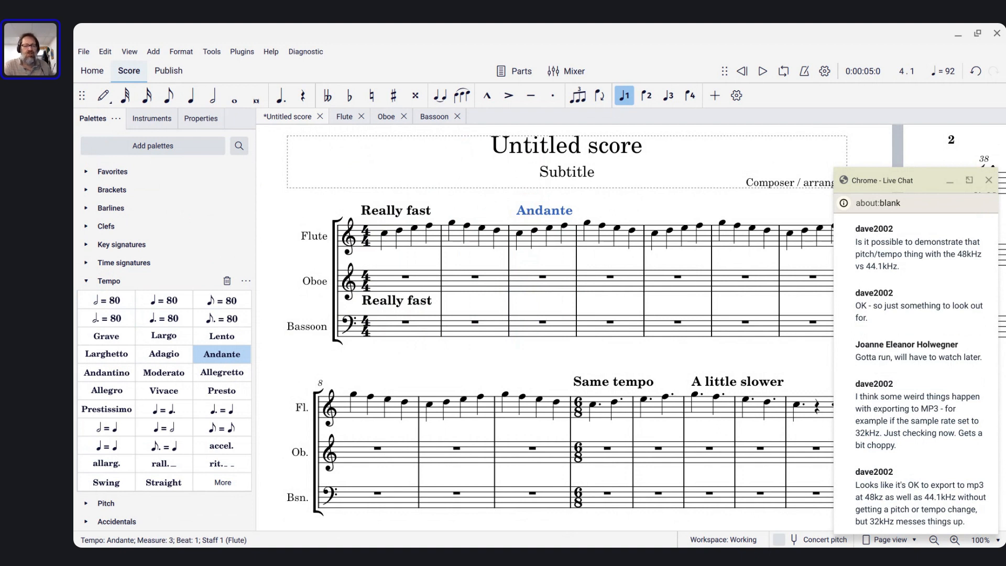
pyautogui.click(521, 210)
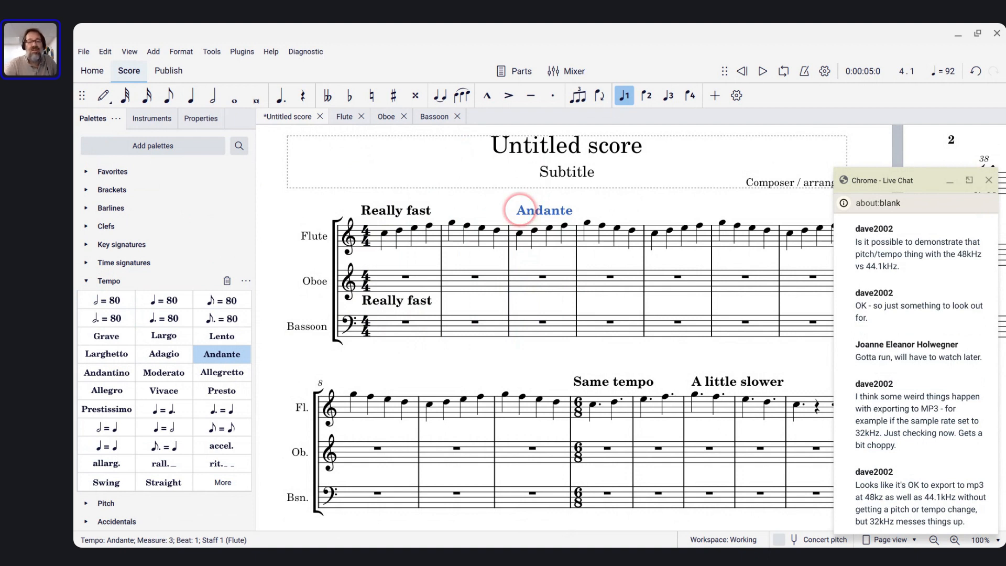
pyautogui.click(520, 235)
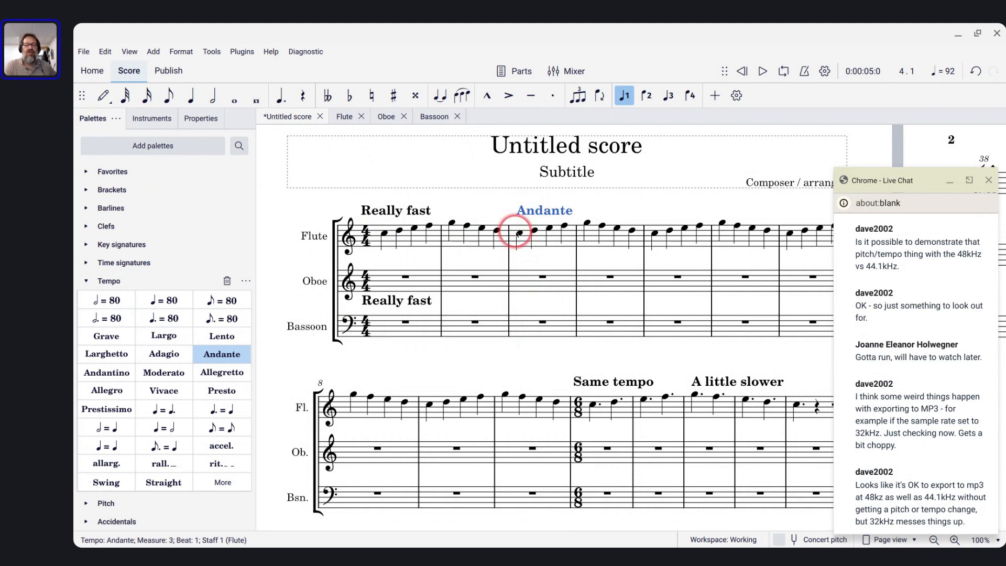
pyautogui.click(521, 215)
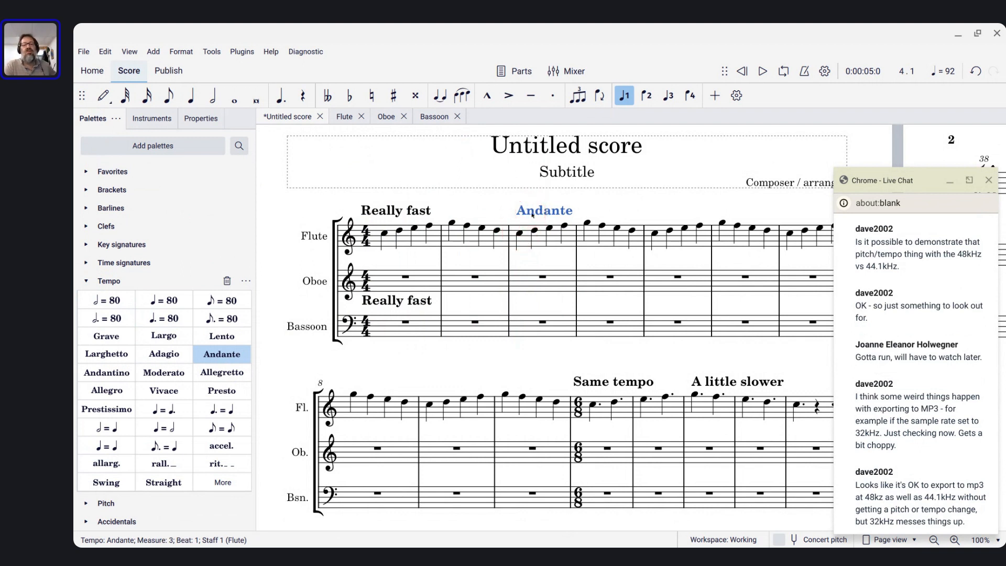
pyautogui.click(195, 118)
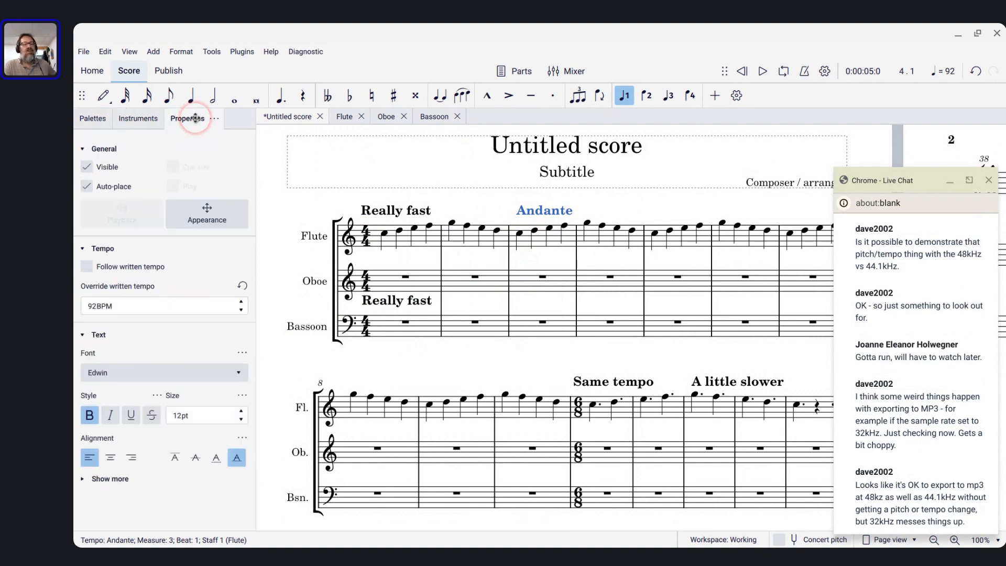
pyautogui.click(109, 304)
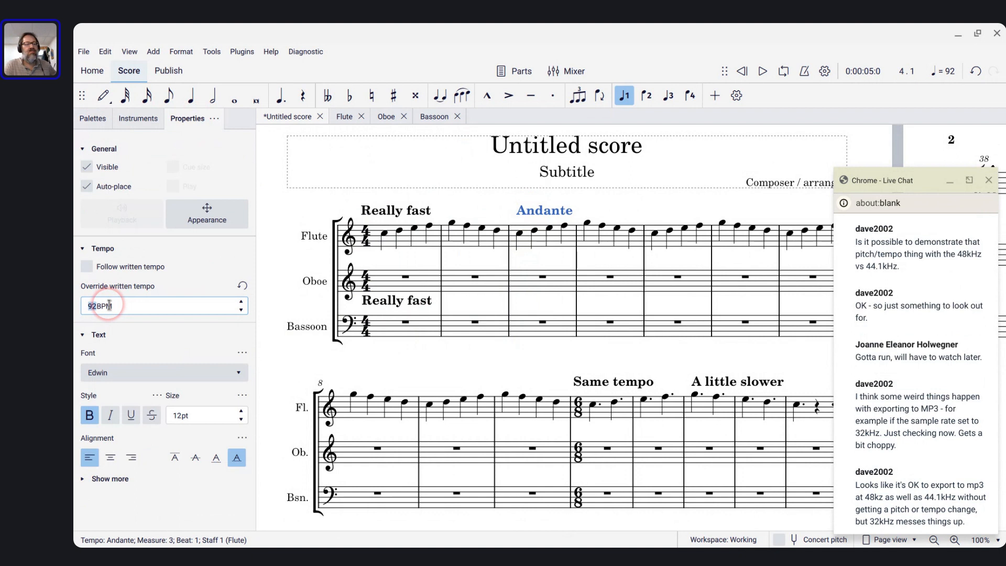
pyautogui.write('120')
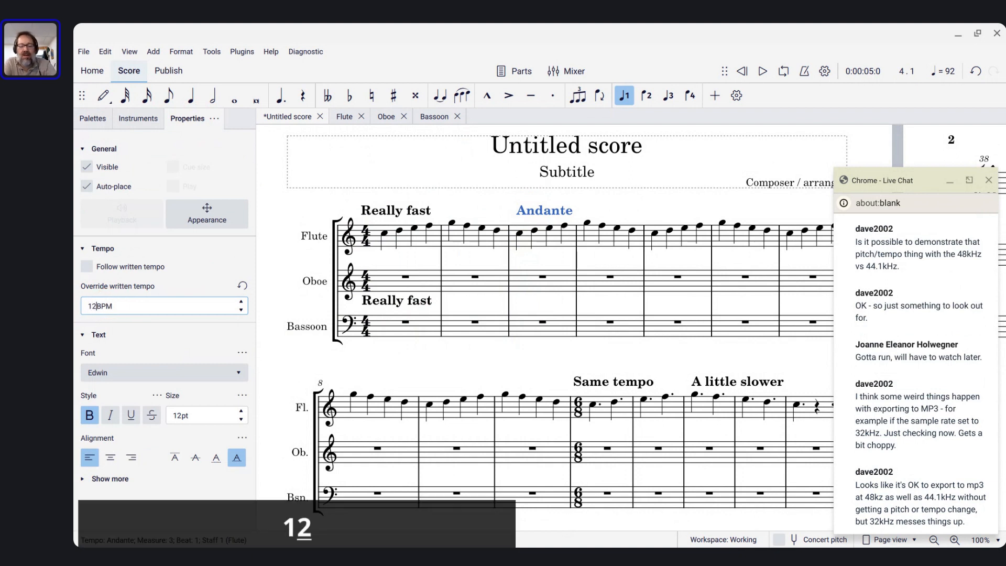
pyautogui.press('Escape')
pyautogui.click(222, 288)
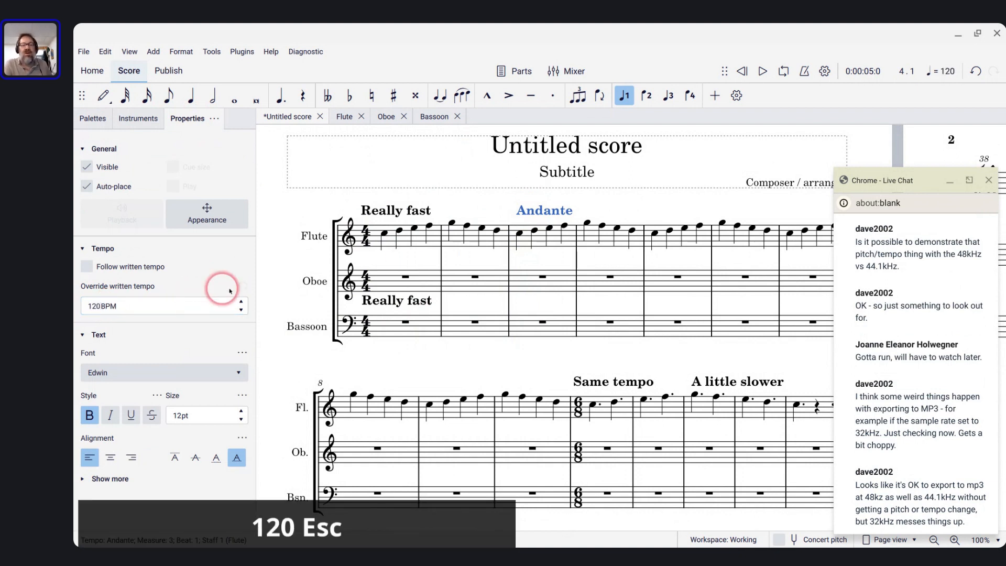
# - Play the score from the first Flute note of measure 2 through the Andante passage, and stop playback
pyautogui.click(454, 225)
pyautogui.press('space')
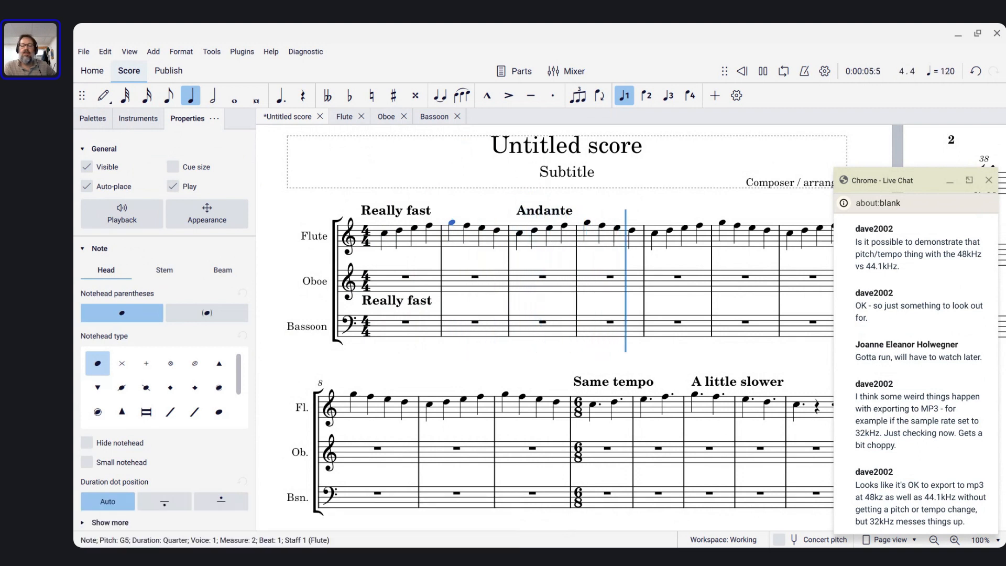
pyautogui.press('space')
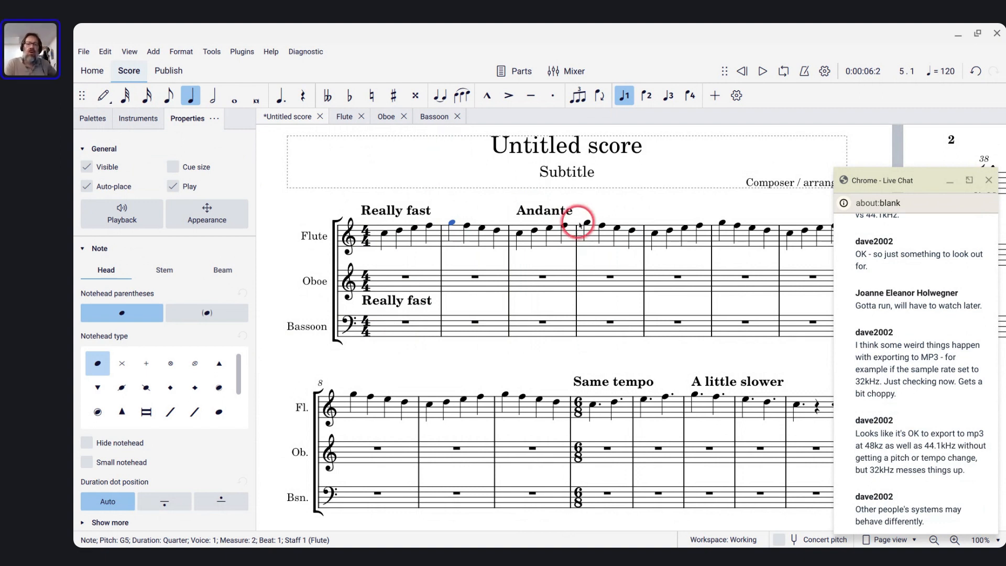
# - Add an accel. gradual tempo change over Flute measures 5 to 8
pyautogui.click(552, 214)
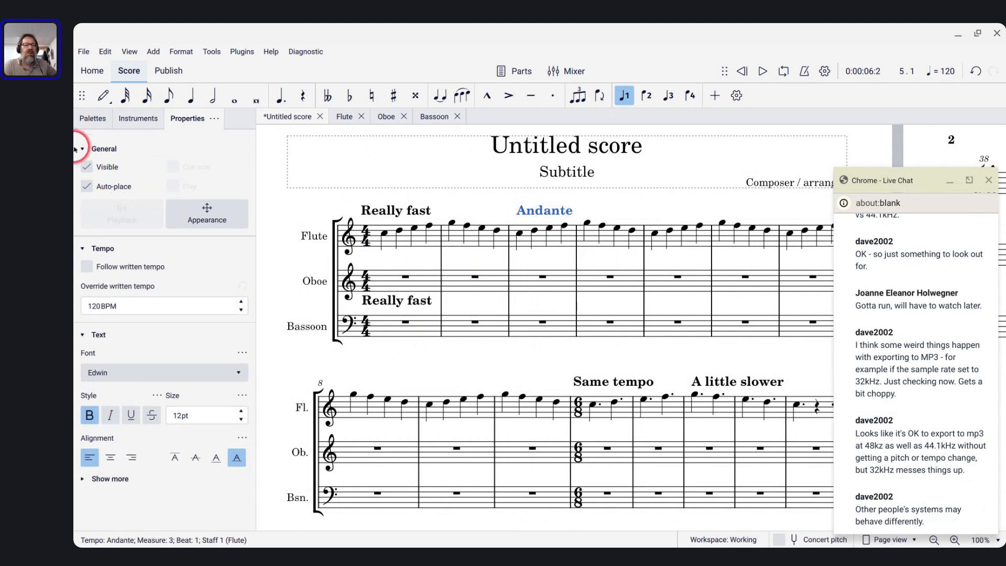
pyautogui.click(88, 115)
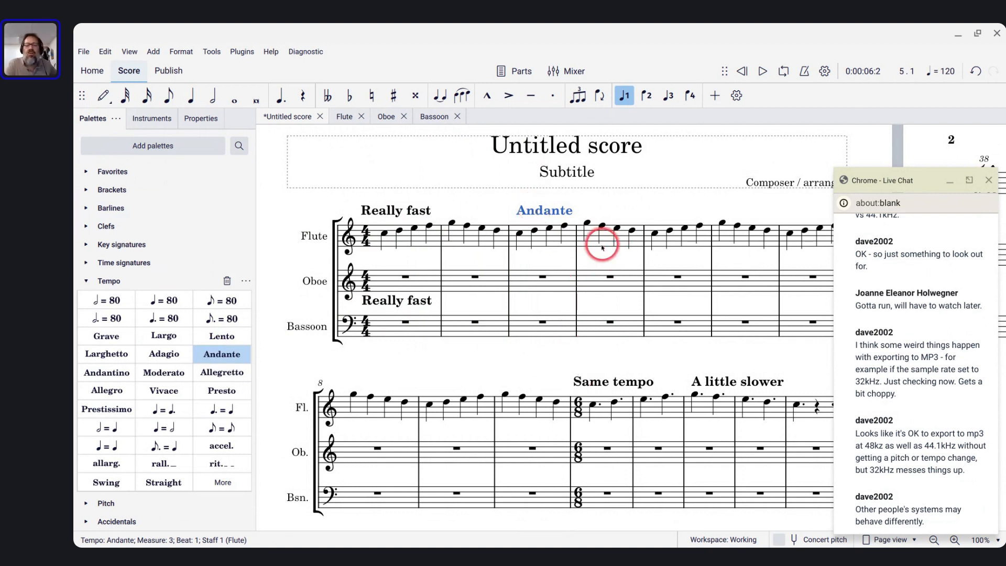
pyautogui.click(659, 238)
pyautogui.hscroll(3, 655, 241)
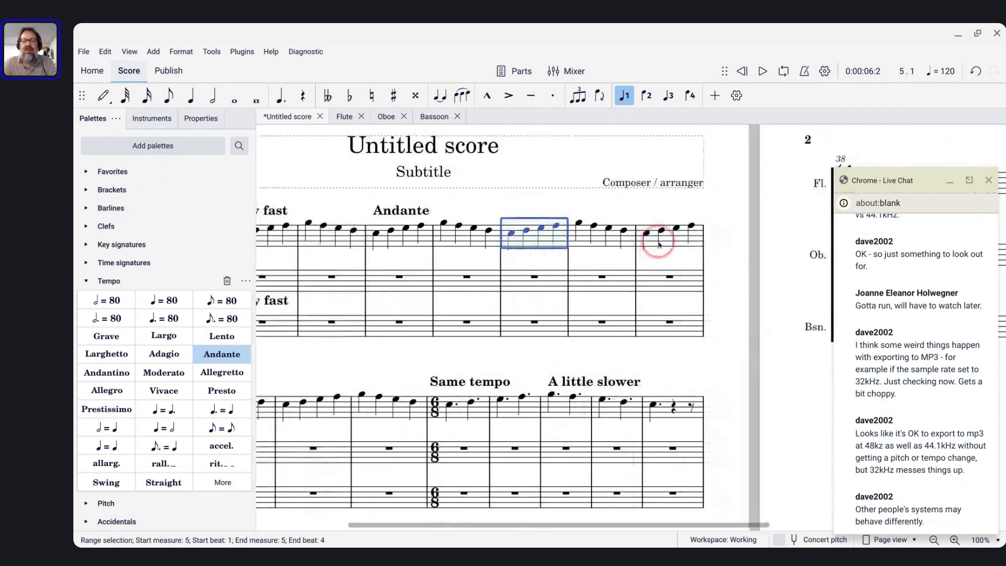
pyautogui.hscroll(-3, 550, 262)
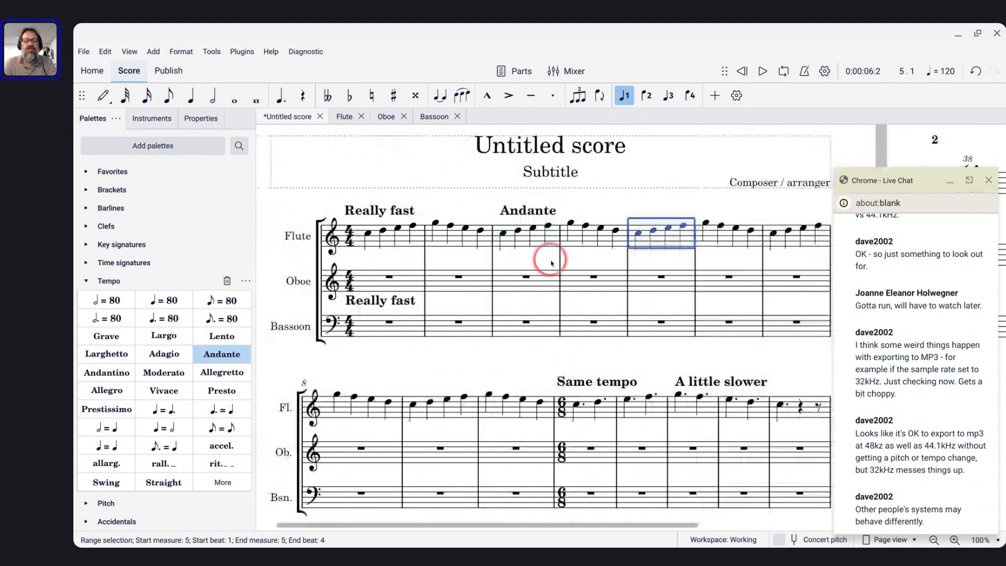
pyautogui.scroll(-1, 551, 263)
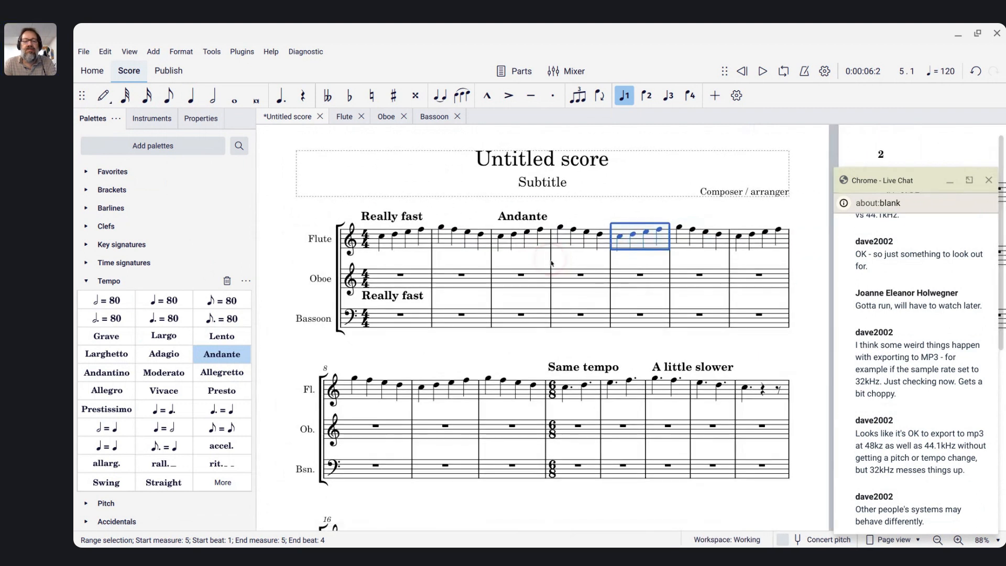
pyautogui.keyDown('shift'); pyautogui.click(372, 397); pyautogui.keyUp('shift')
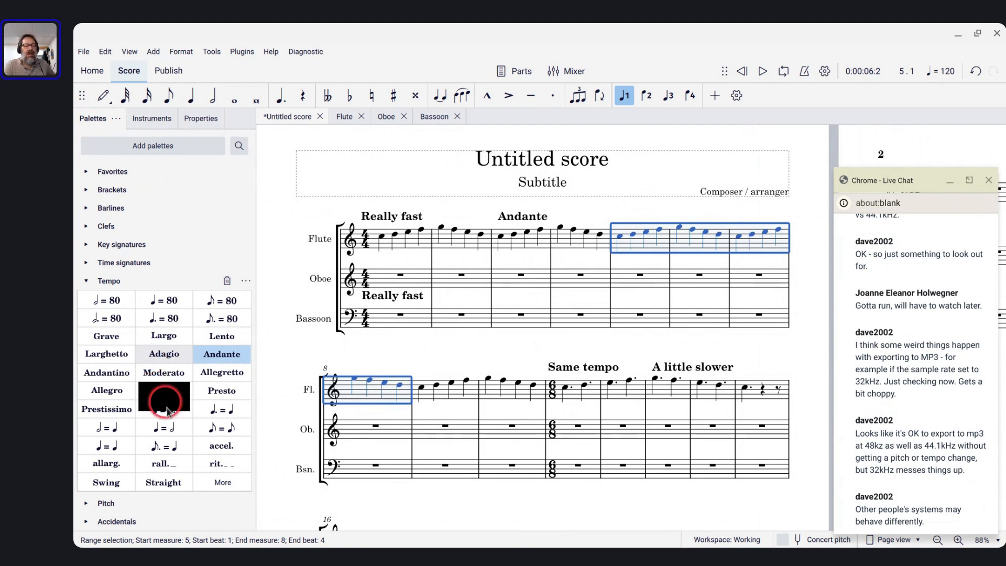
pyautogui.click(209, 447)
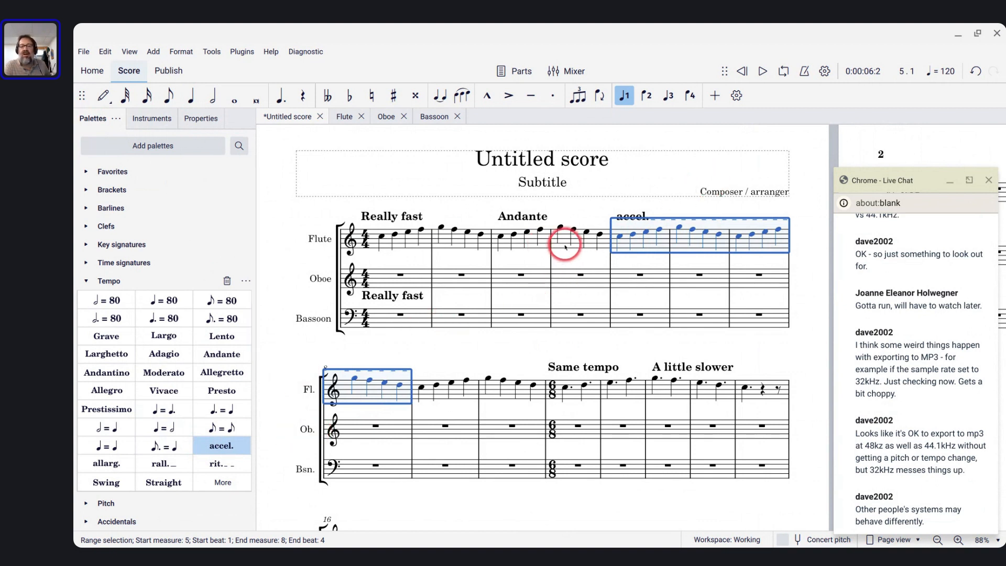
# - Play the score from the first Flute note of measure 3 through the accel. passage, and stop playback in measure 10
pyautogui.click(501, 237)
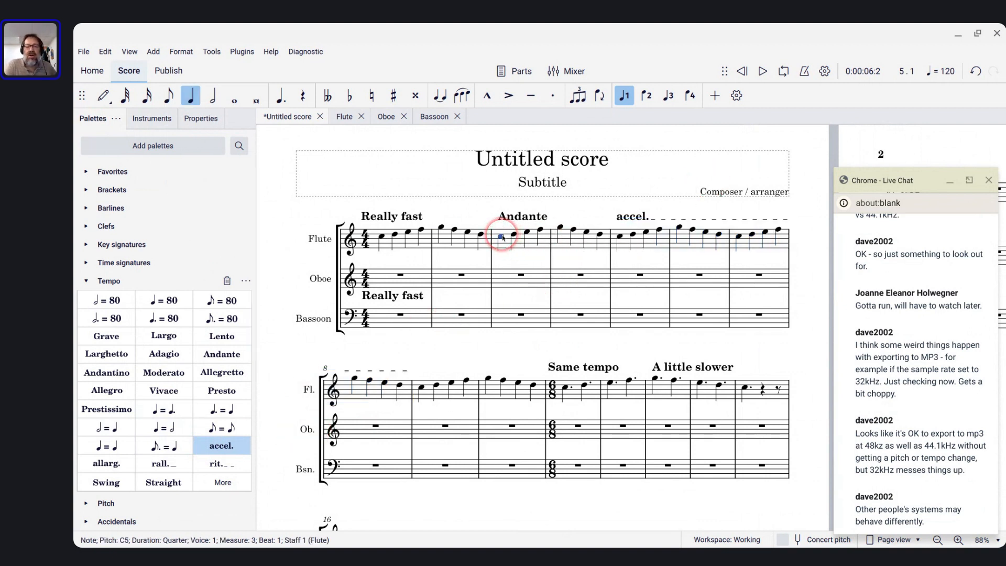
pyautogui.press('space')
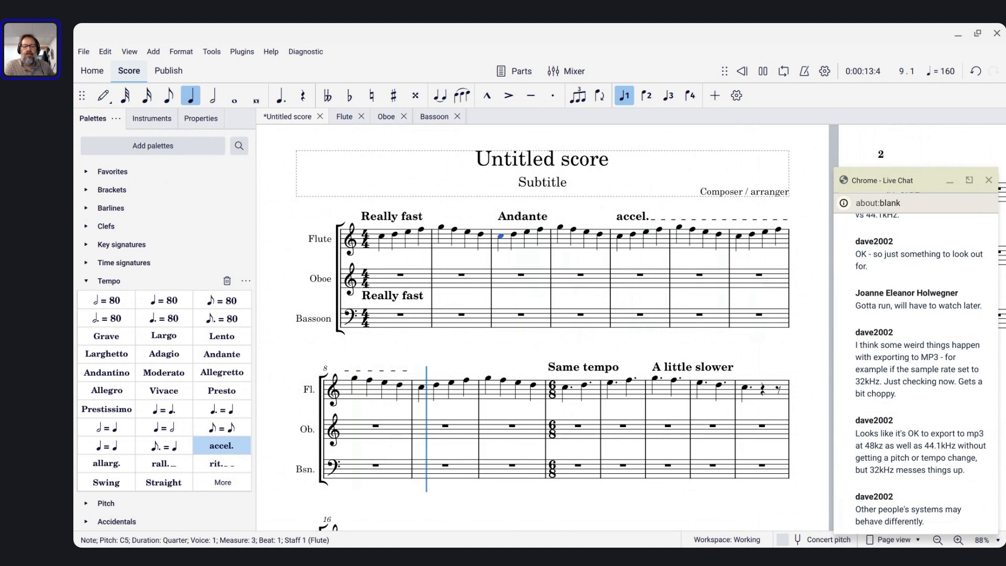
pyautogui.press('space')
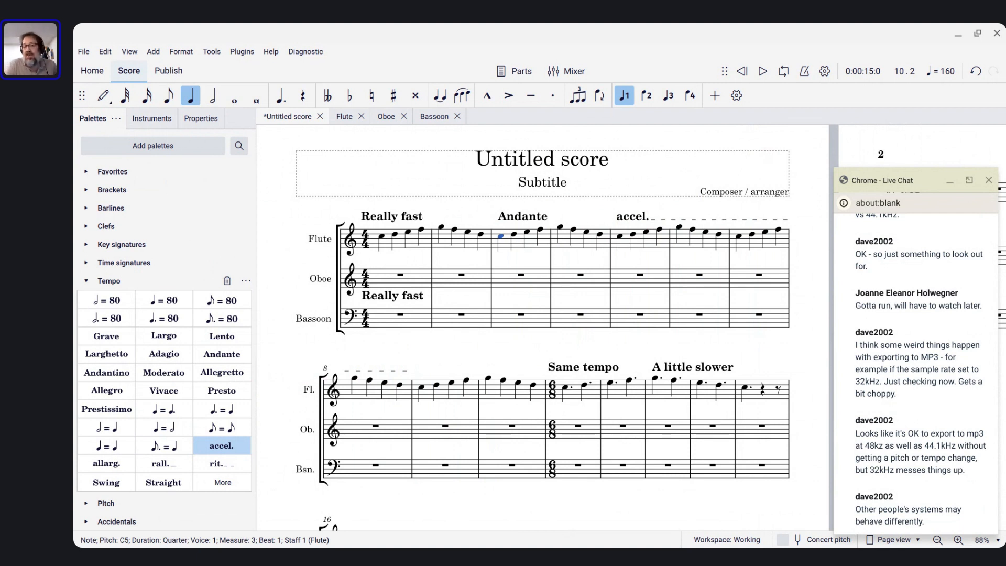
# - Set the playback tempo change amount of the accel. marking in measure 5 to 200%
pyautogui.click(636, 220)
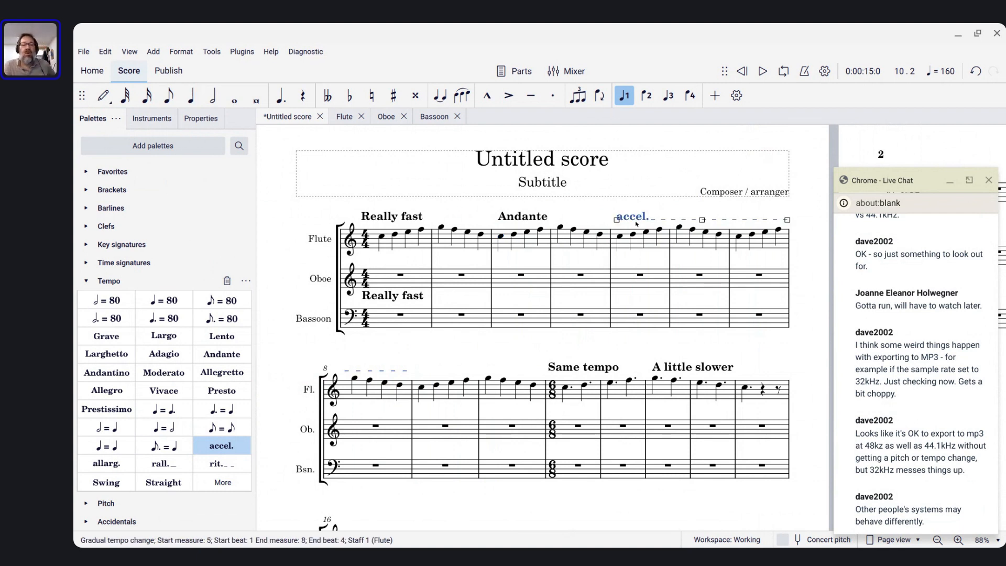
pyautogui.click(200, 119)
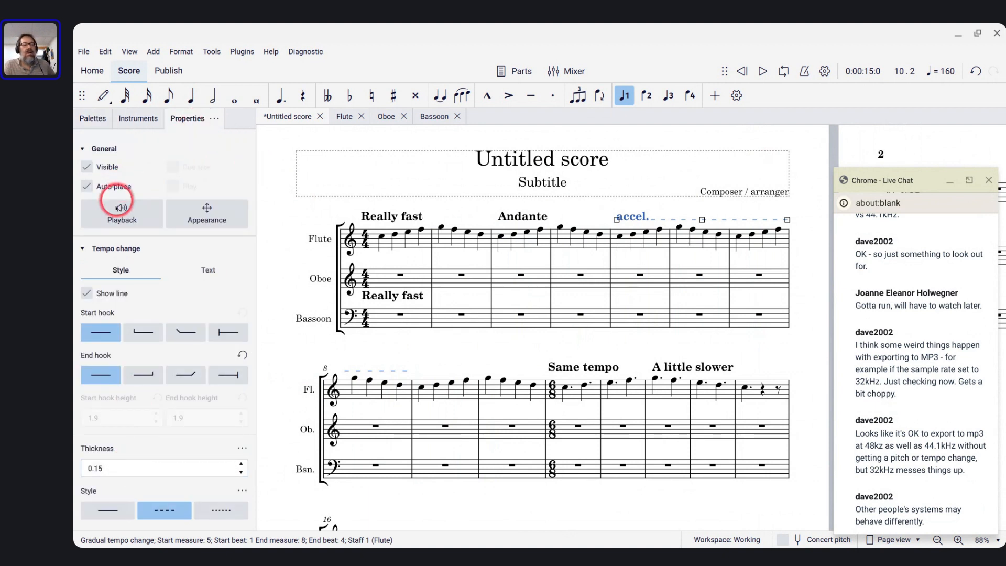
pyautogui.scroll(-2, 149, 248)
pyautogui.scroll(2, 141, 246)
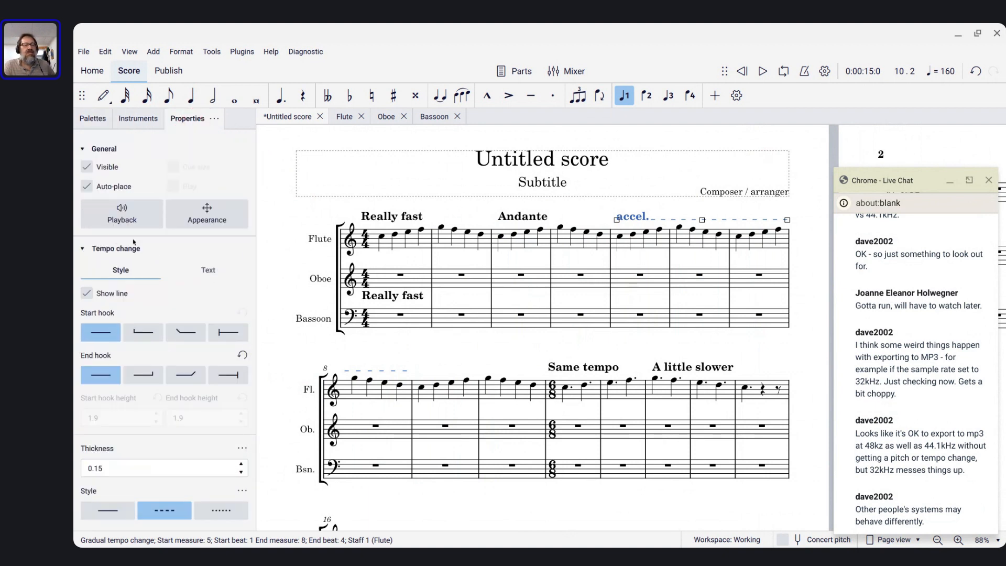
pyautogui.click(118, 217)
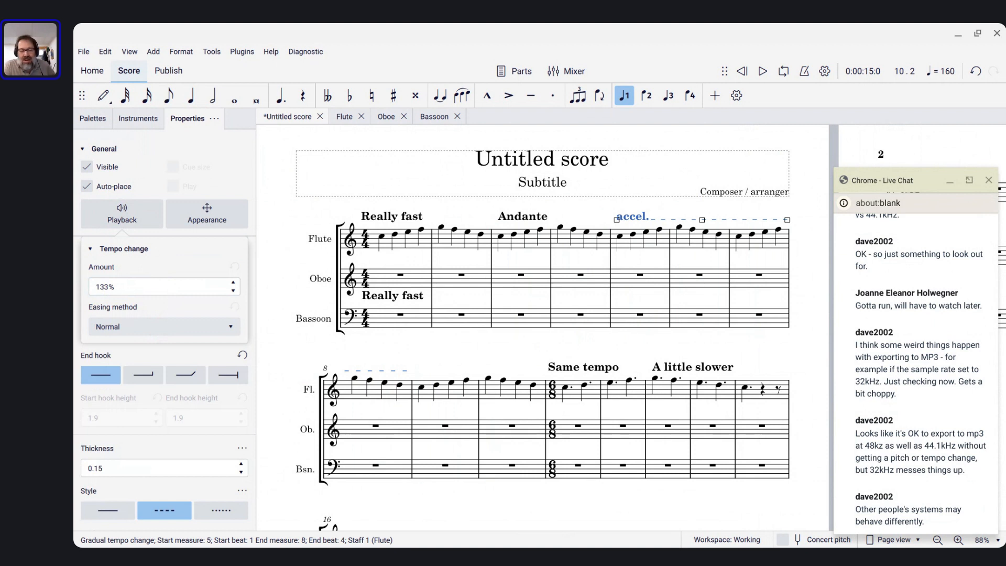
pyautogui.doubleClick(136, 287)
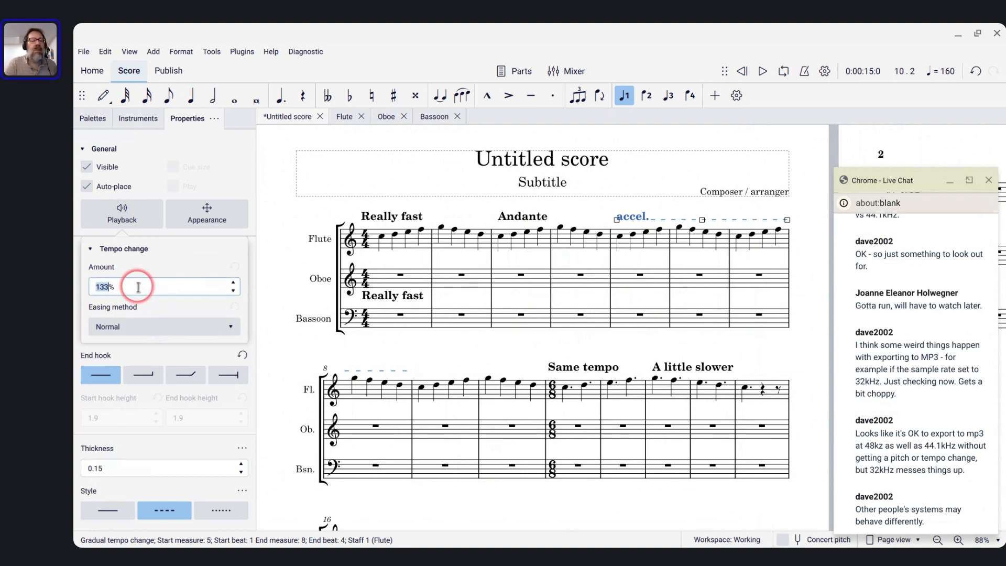
pyautogui.write('200')
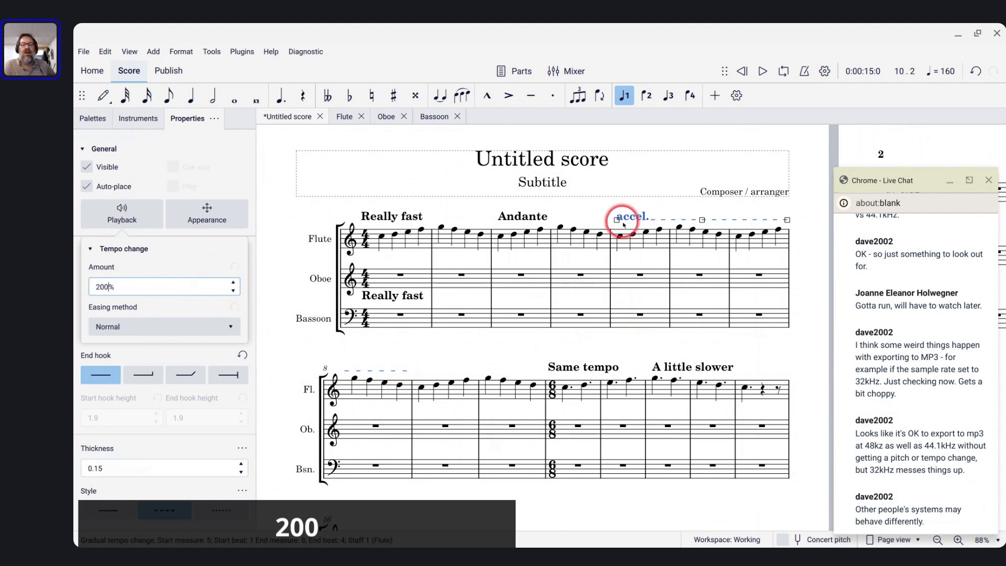
# - Play the score from the start of measure 3 to hear the accel. at the 200% amount, and stop playback
pyautogui.click(500, 237)
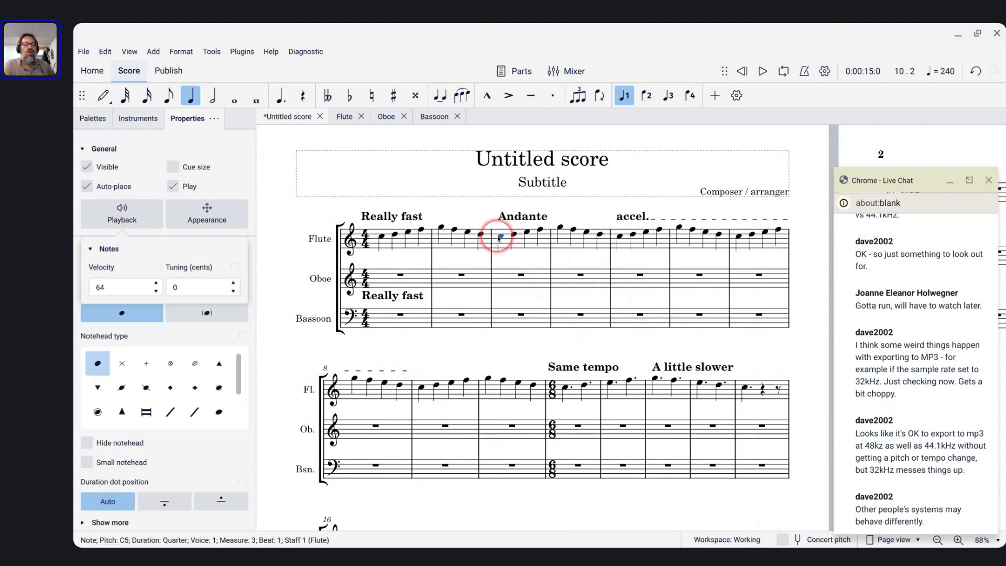
pyautogui.press('space')
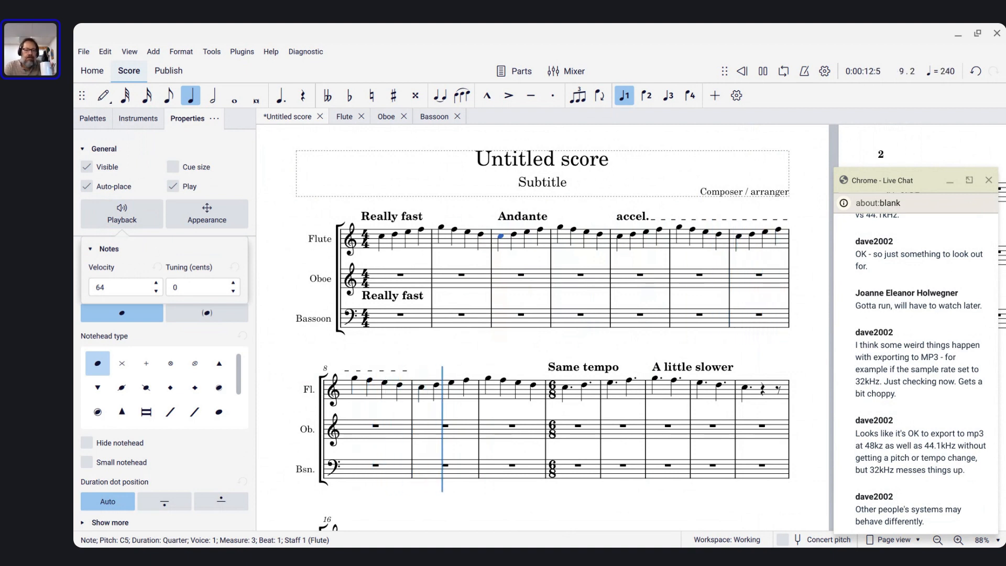
pyautogui.press('space')
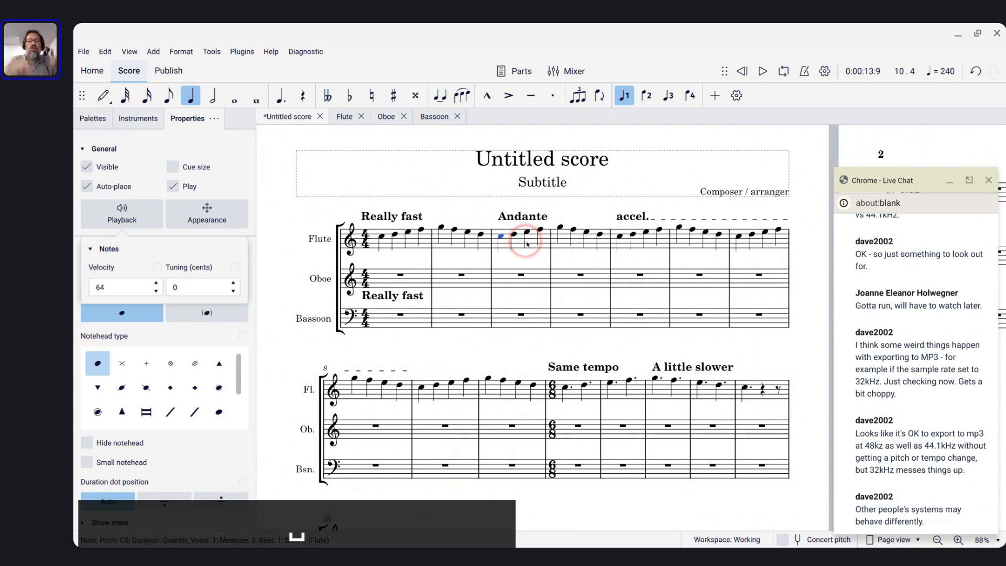
# - Set the easing method of the accel. tempo change to Ease in
pyautogui.click(627, 221)
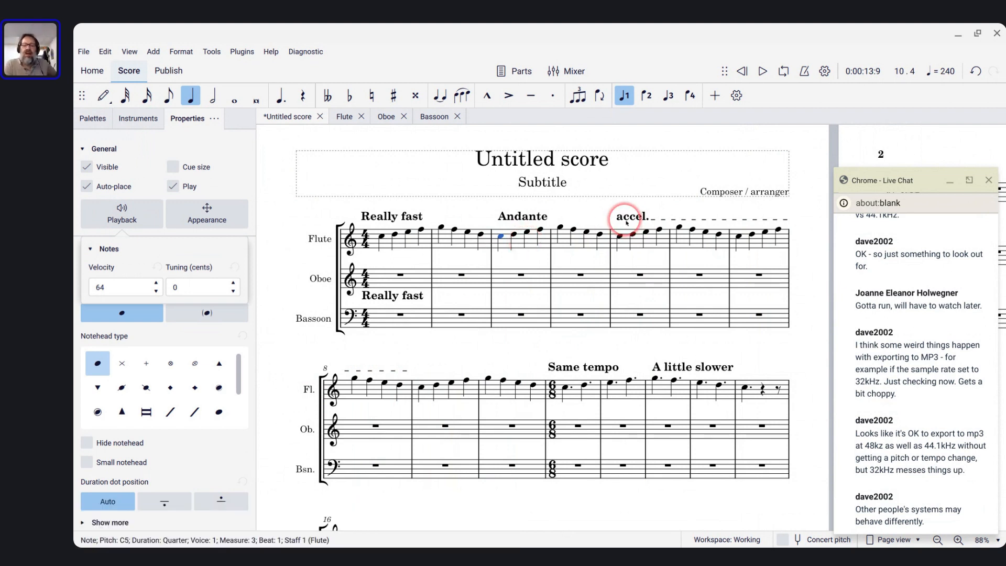
pyautogui.click(225, 324)
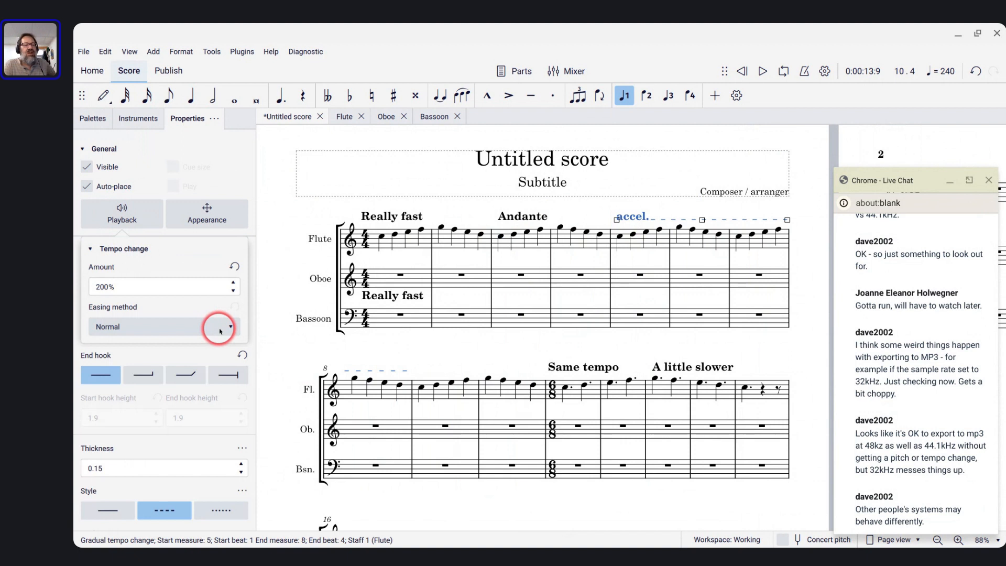
pyautogui.click(162, 345)
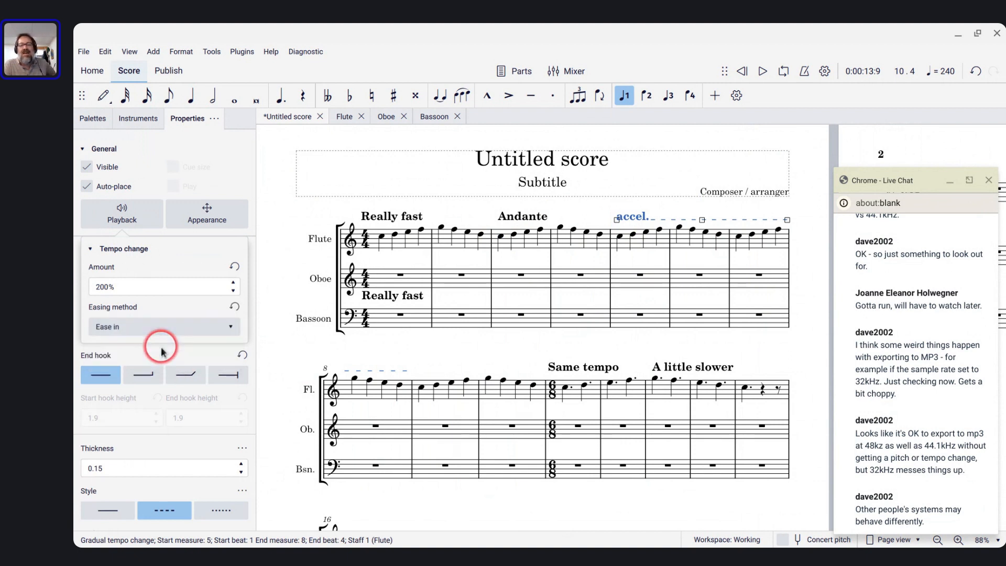
# - Play the score from the start of measure 3 to hear the accel. with Ease in easing, and stop playback
pyautogui.click(501, 238)
pyautogui.press('space')
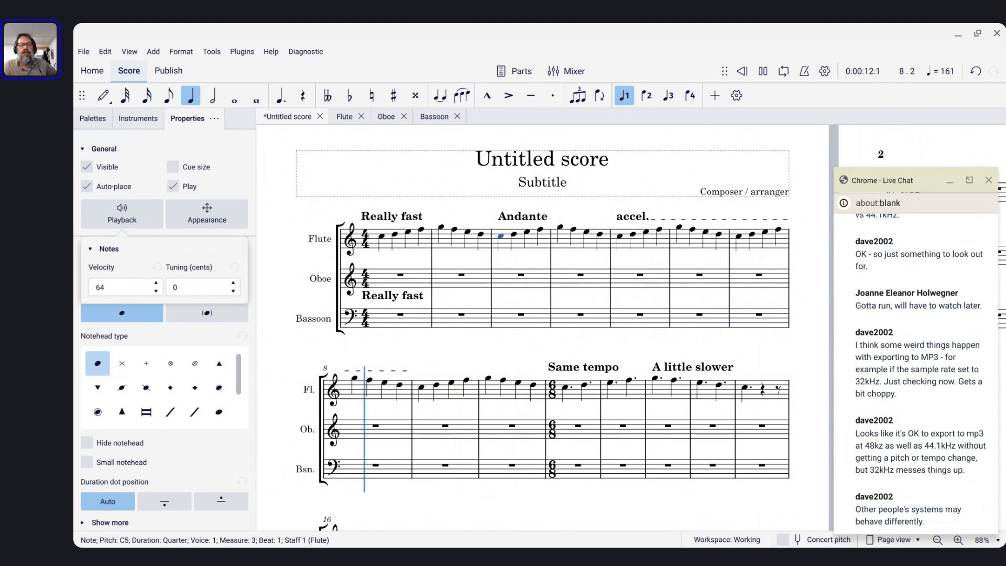
pyautogui.press('space')
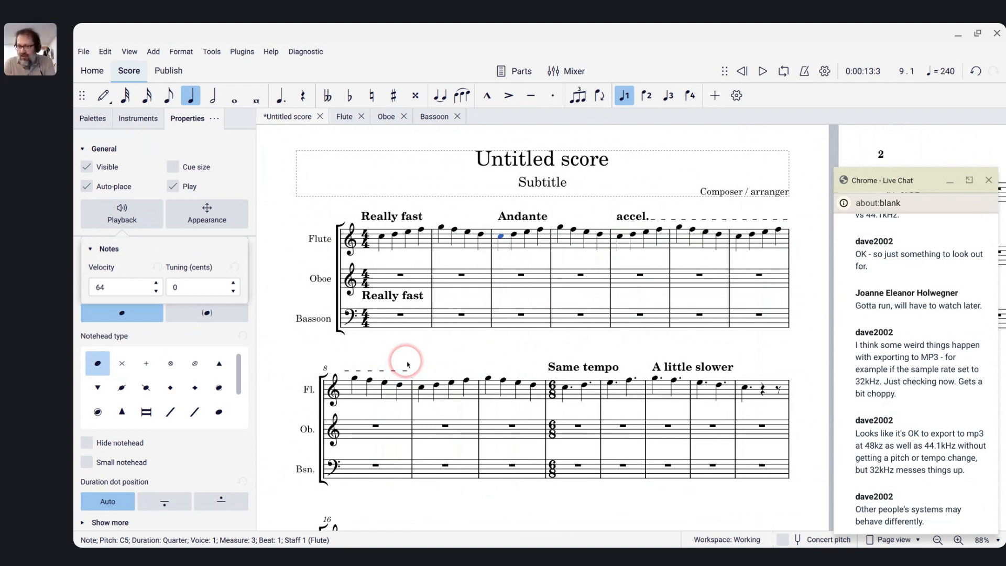
# - Set the easing method of the accel. tempo change to Ease out
pyautogui.click(627, 220)
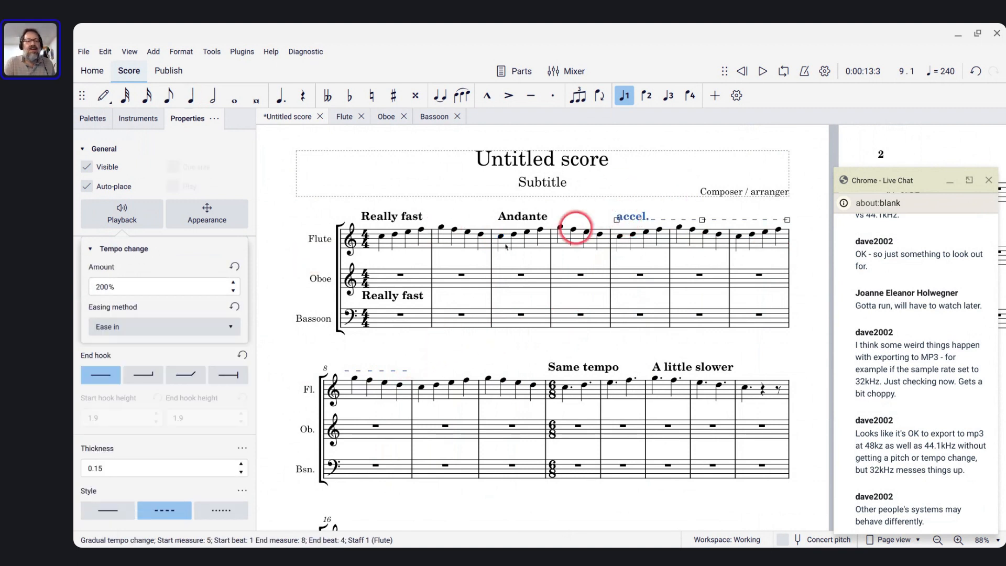
pyautogui.click(197, 327)
pyautogui.click(161, 345)
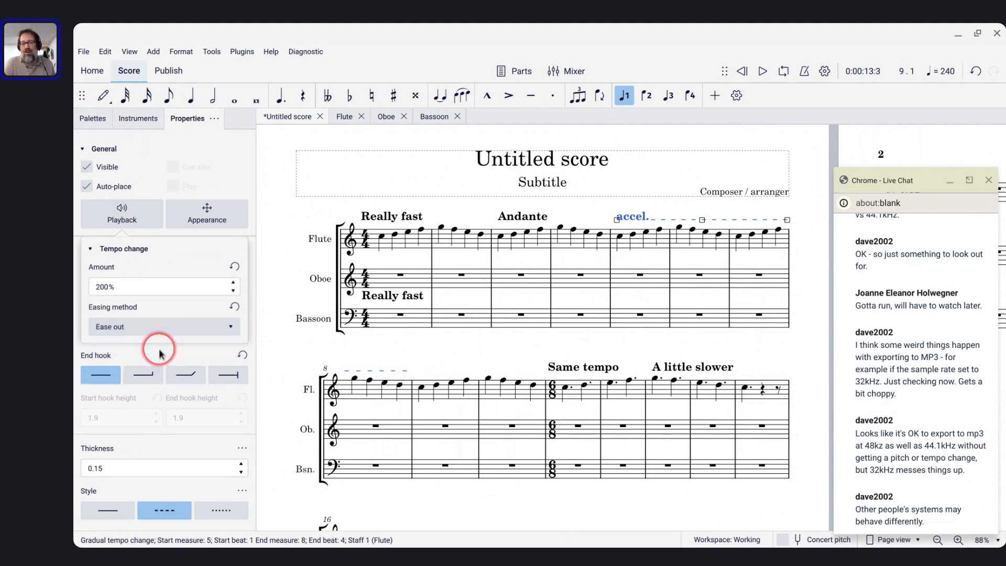
# - Play the score from the start of measure 3 to hear the accel. with Ease out easing, and stop playback
pyautogui.click(501, 238)
pyautogui.press('space')
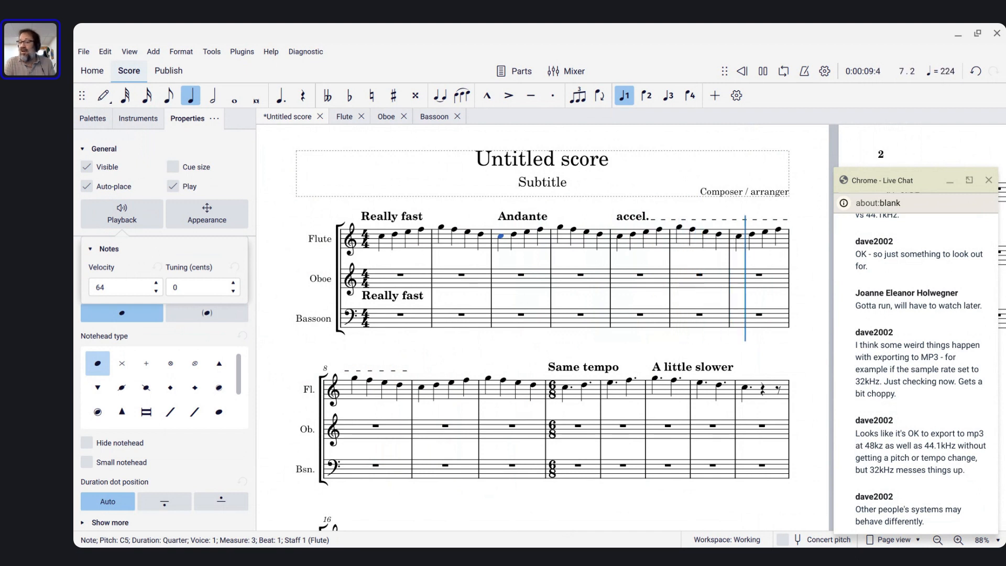
pyautogui.press('space')
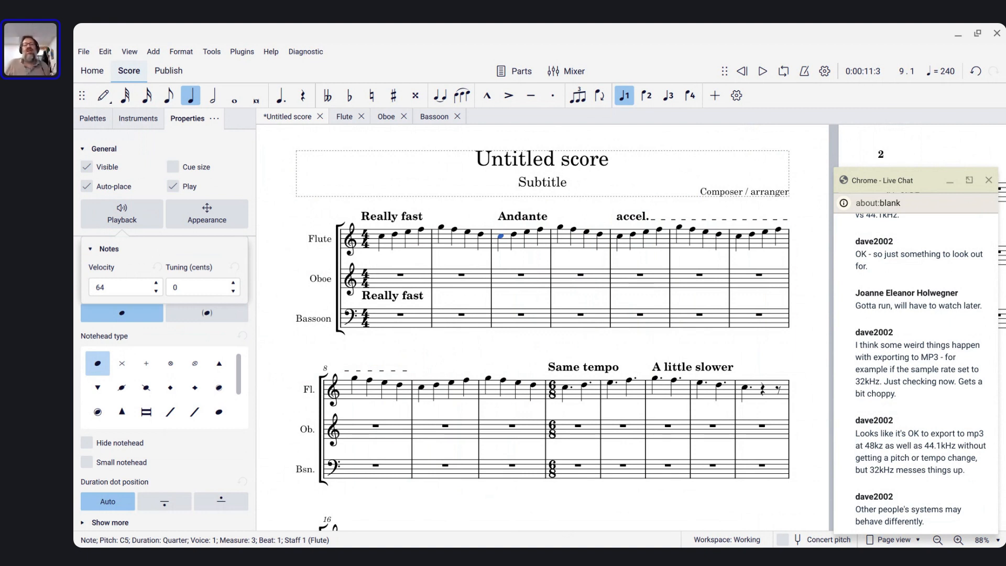
pyautogui.click(579, 214)
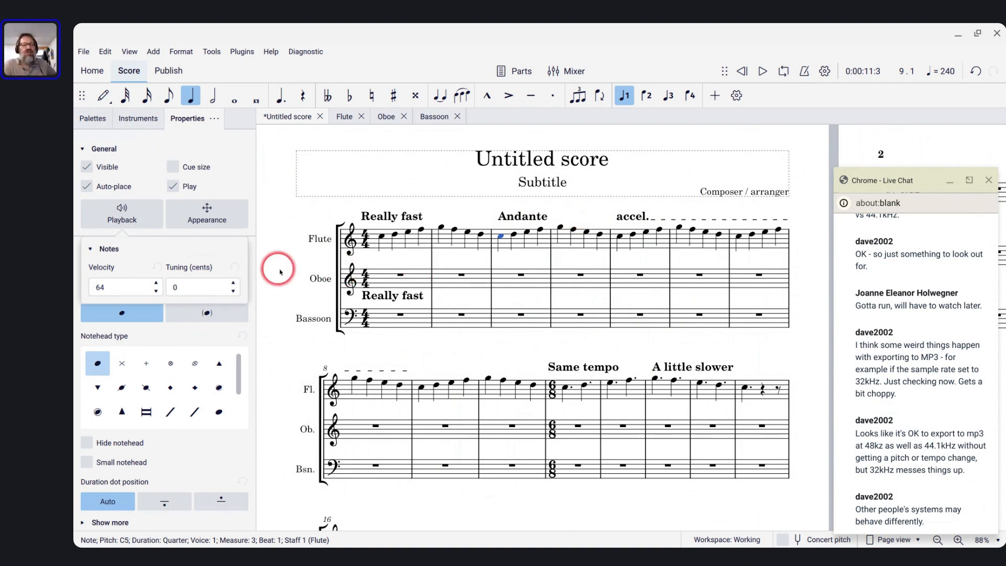
# - Bring back the Tempo palette, and delete the Same tempo and A little slower markings in measures 11 and 13
pyautogui.click(93, 116)
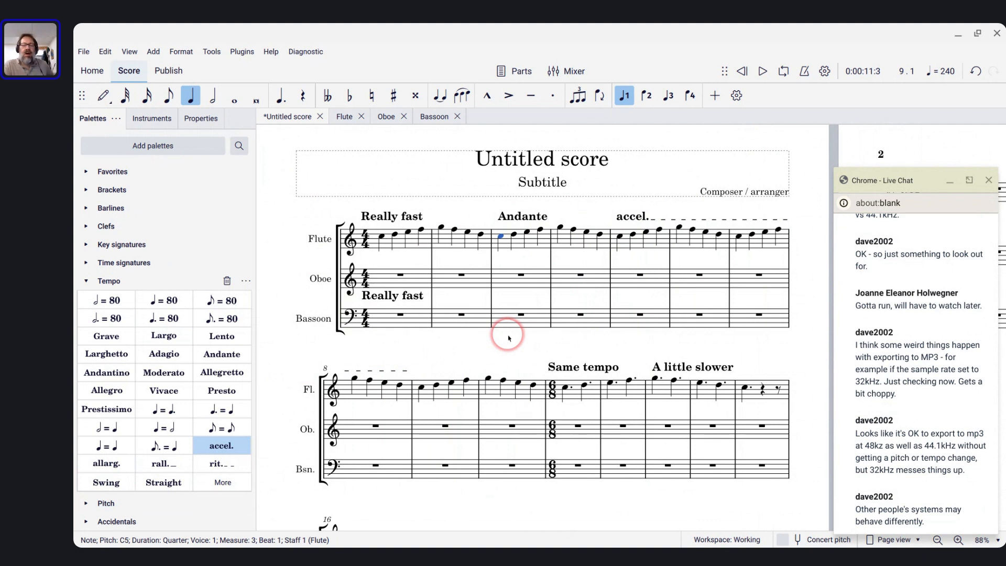
pyautogui.click(576, 370)
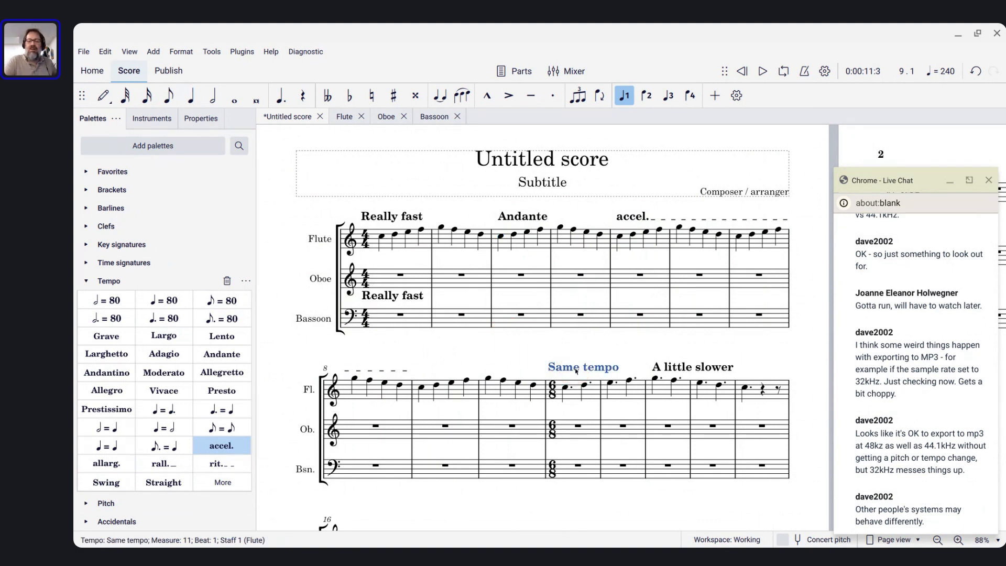
pyautogui.press('BackSpace')
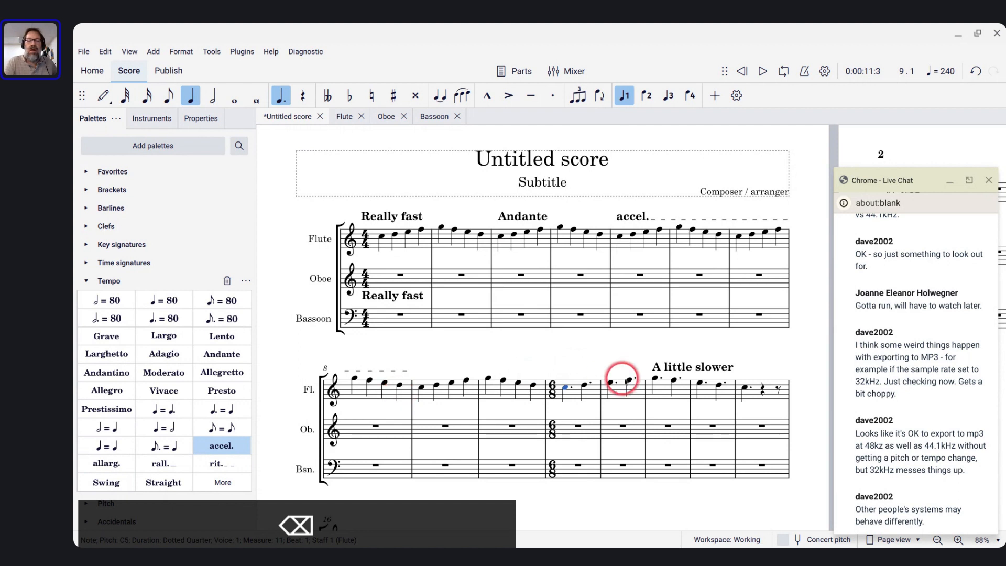
pyautogui.click(671, 370)
pyautogui.press('BackSpace')
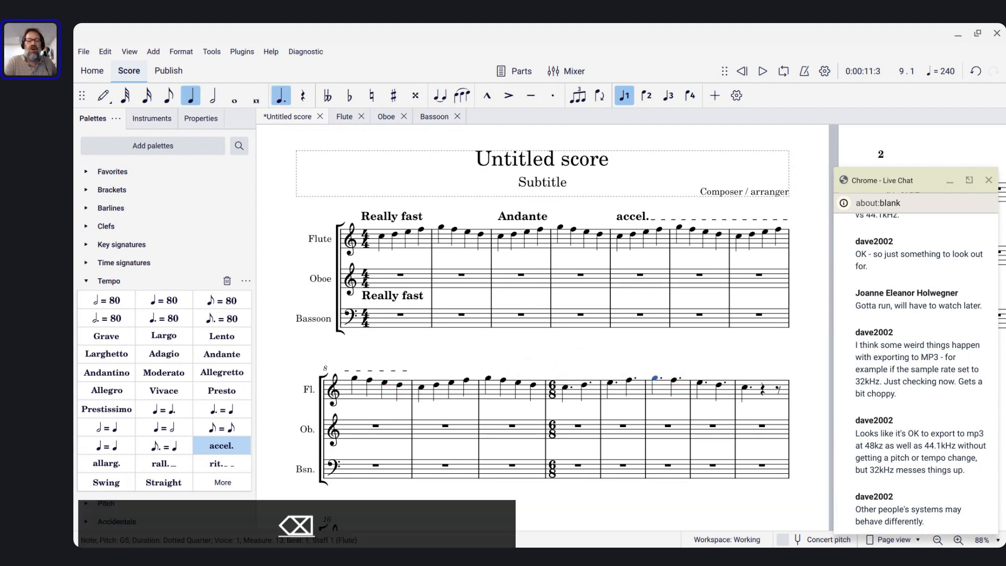
# - Play the score twice from the start of measure 9 across the change to 6/8, stopping playback each time
pyautogui.click(422, 393)
pyautogui.press('space')
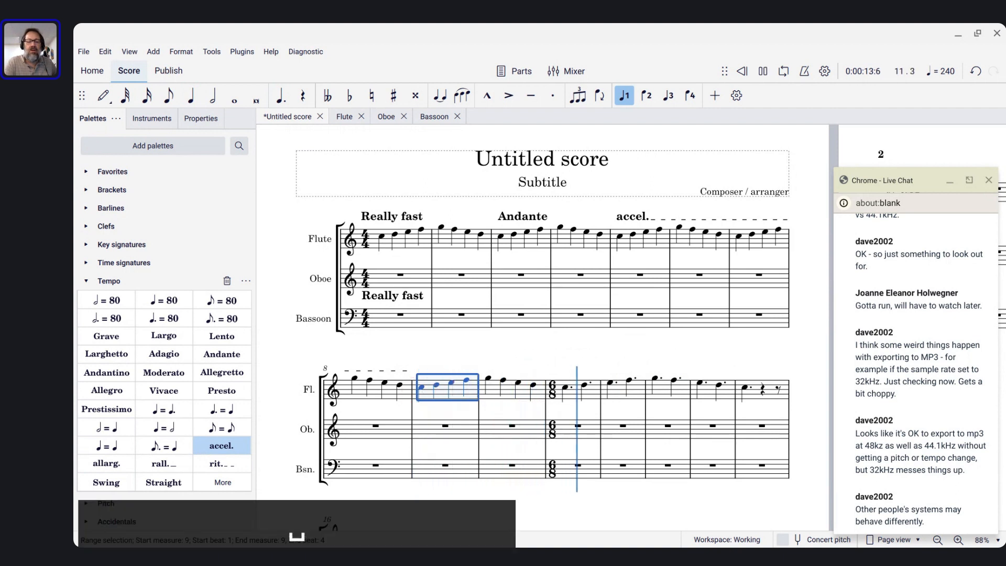
pyautogui.press('space')
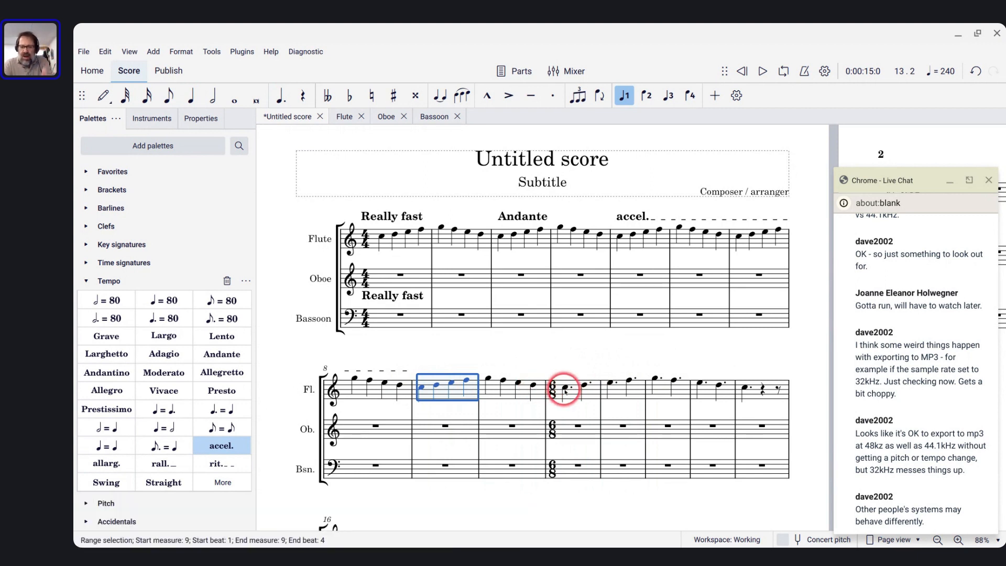
pyautogui.click(424, 390)
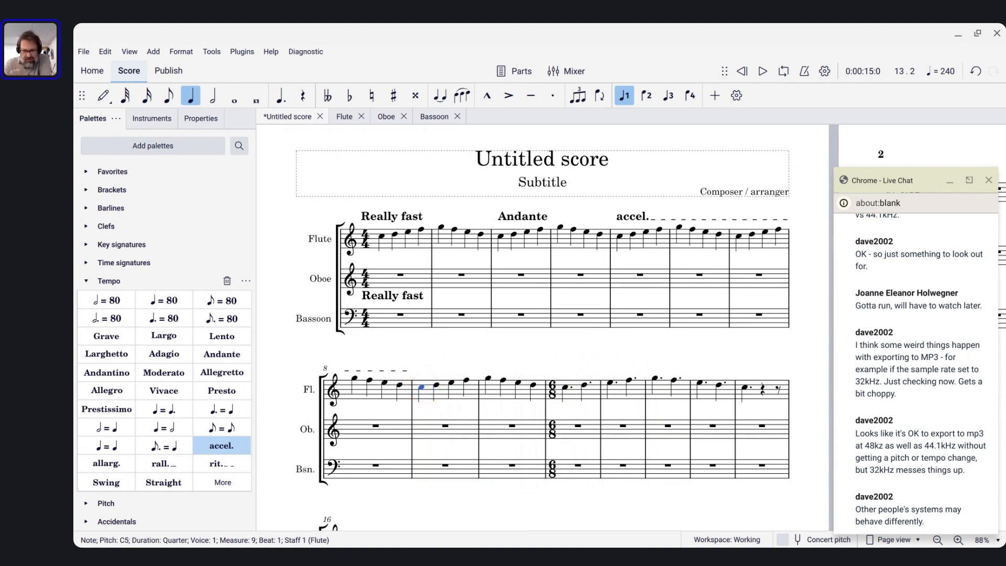
pyautogui.press('space')
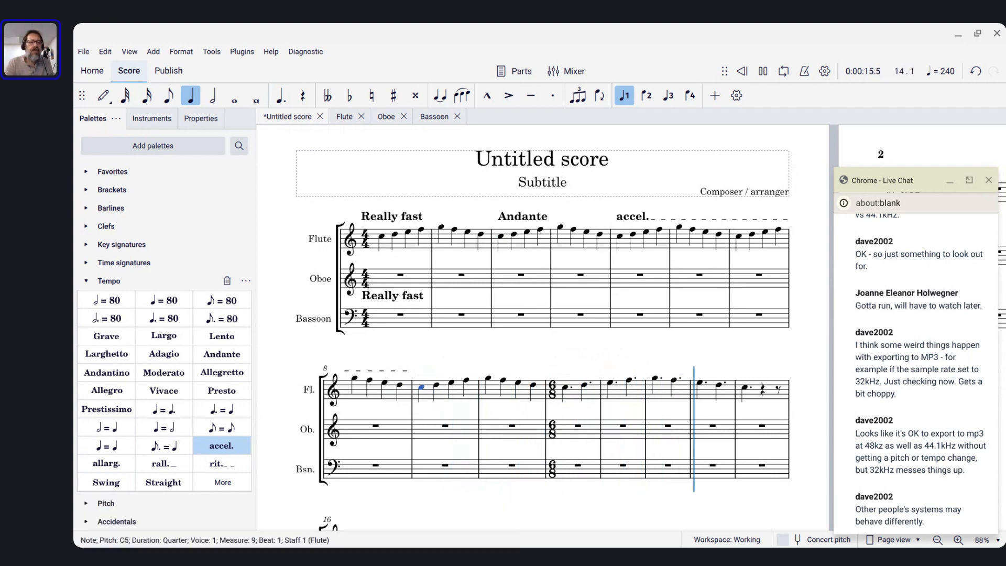
pyautogui.press('space')
# - Add the quarter note = dotted quarter note metric modulation at the start of the 6/8 section in Flute measure 11
pyautogui.click(565, 399)
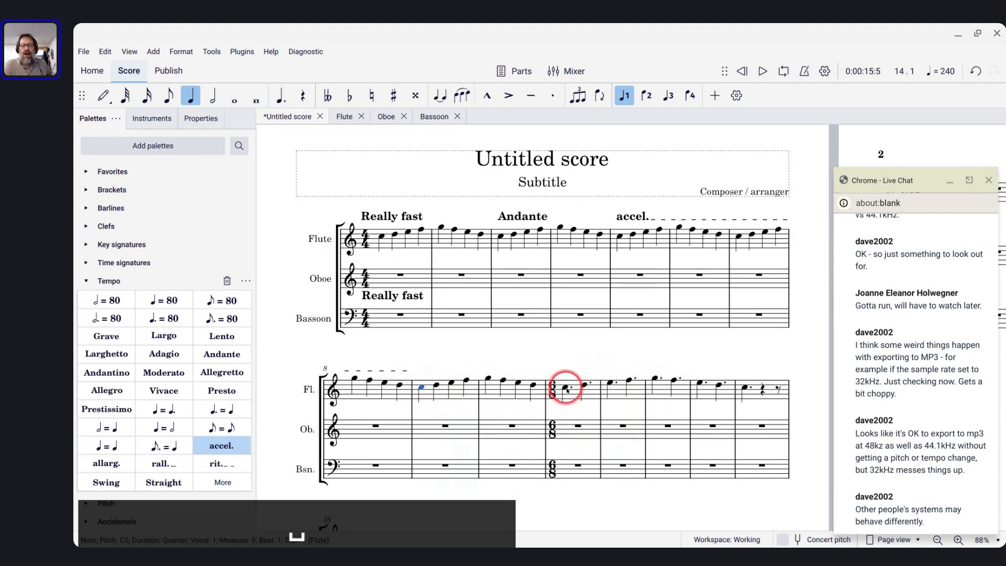
pyautogui.click(175, 432)
pyautogui.click(166, 414)
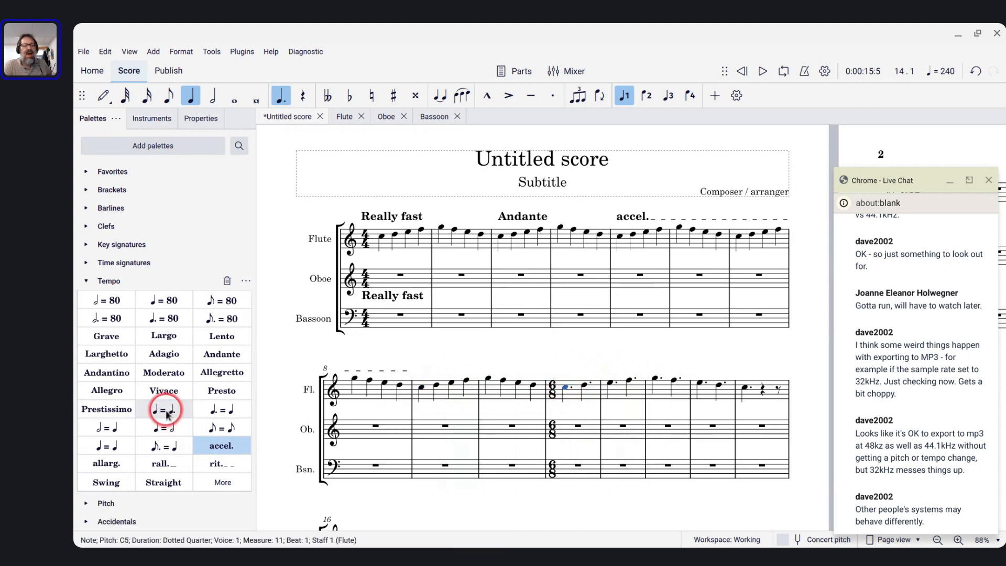
pyautogui.moveTo(167, 414); pyautogui.dragTo(541, 381)
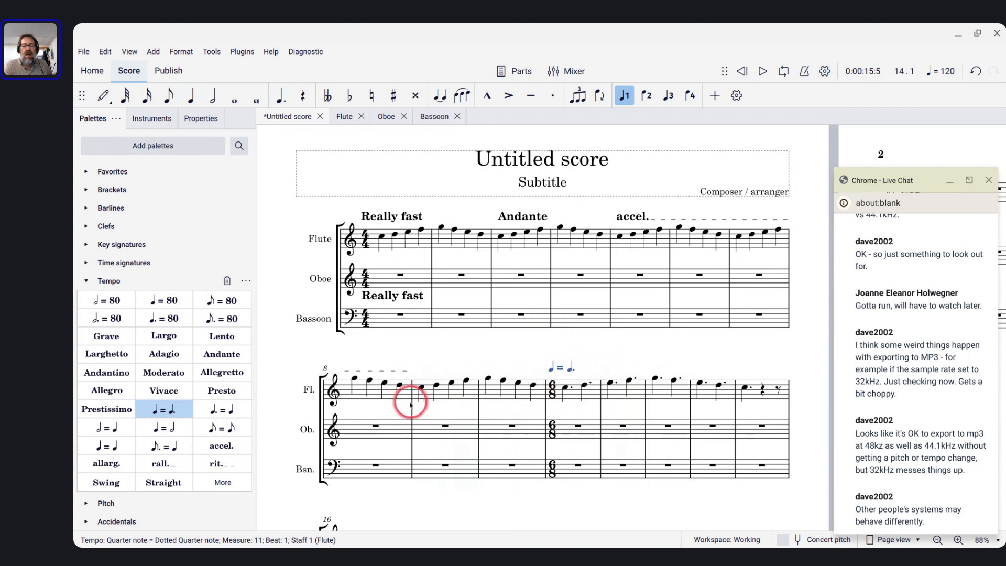
# - Play the score from the start of measure 9 across the quarter = dotted quarter modulation, and stop playback
pyautogui.click(423, 390)
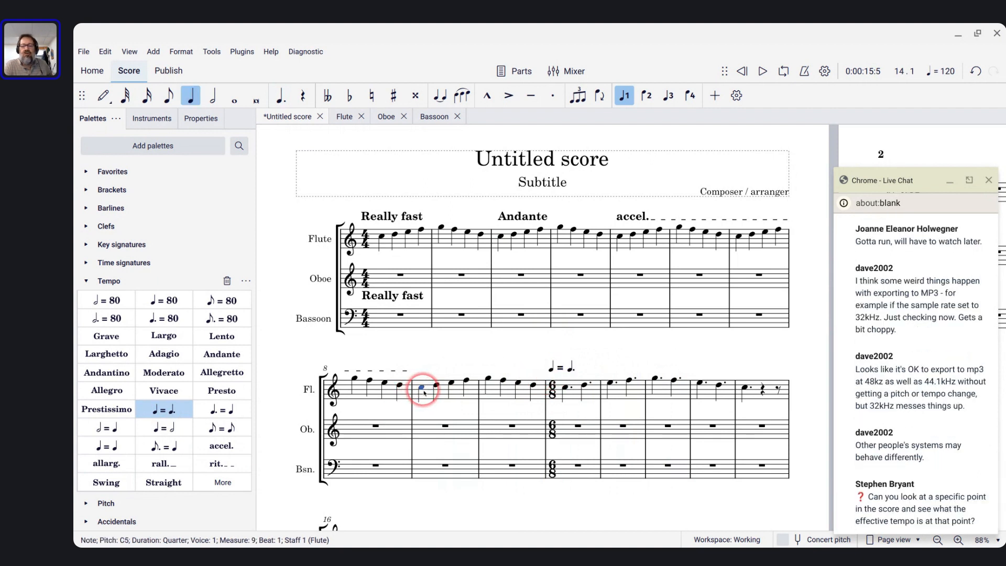
pyautogui.scroll(-1, 425, 393)
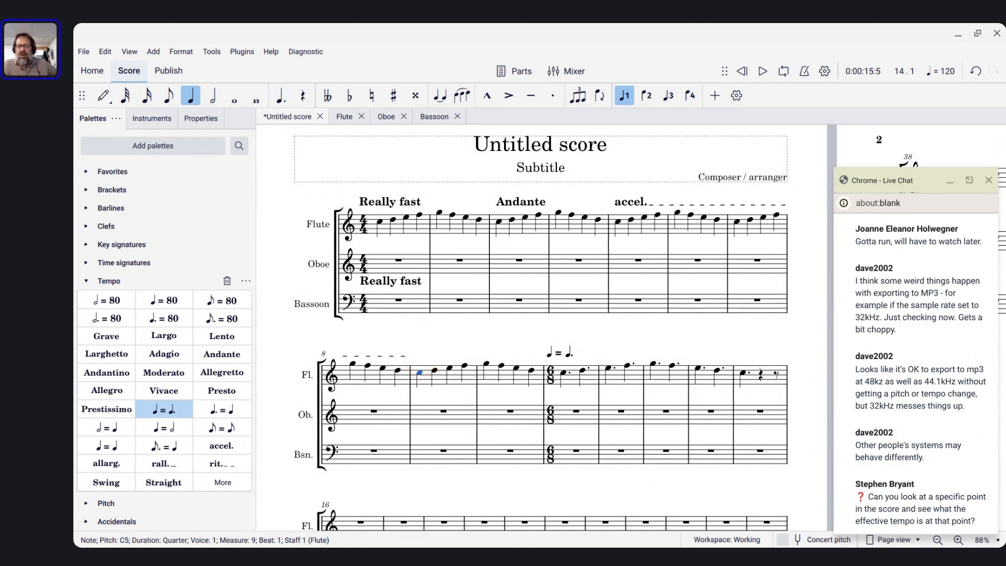
pyautogui.press('space')
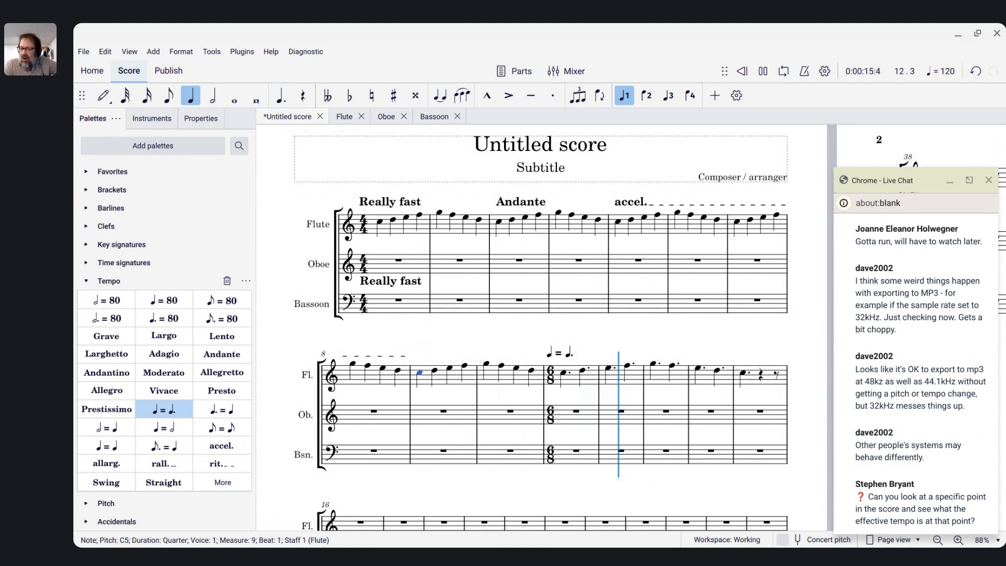
pyautogui.press('space')
# - Replace the metric modulation at the start of Flute measure 11 with dotted quarter note = quarter note
pyautogui.click(558, 355)
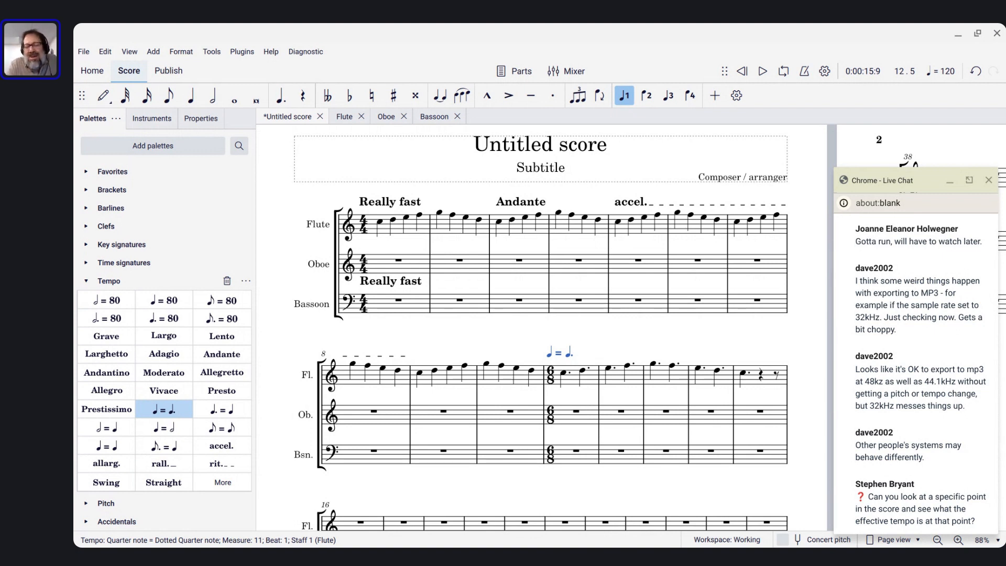
pyautogui.press('BackSpace')
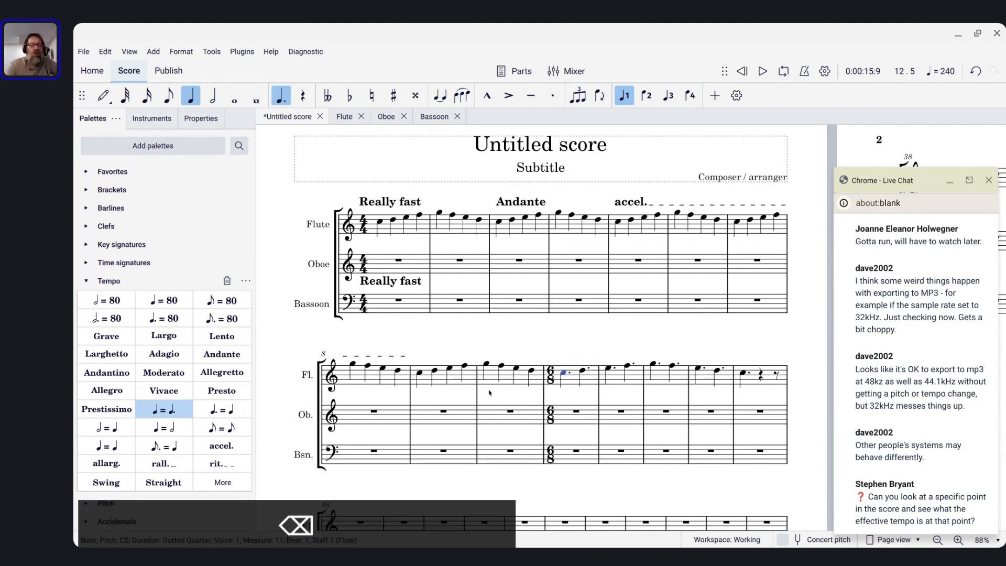
pyautogui.click(230, 411)
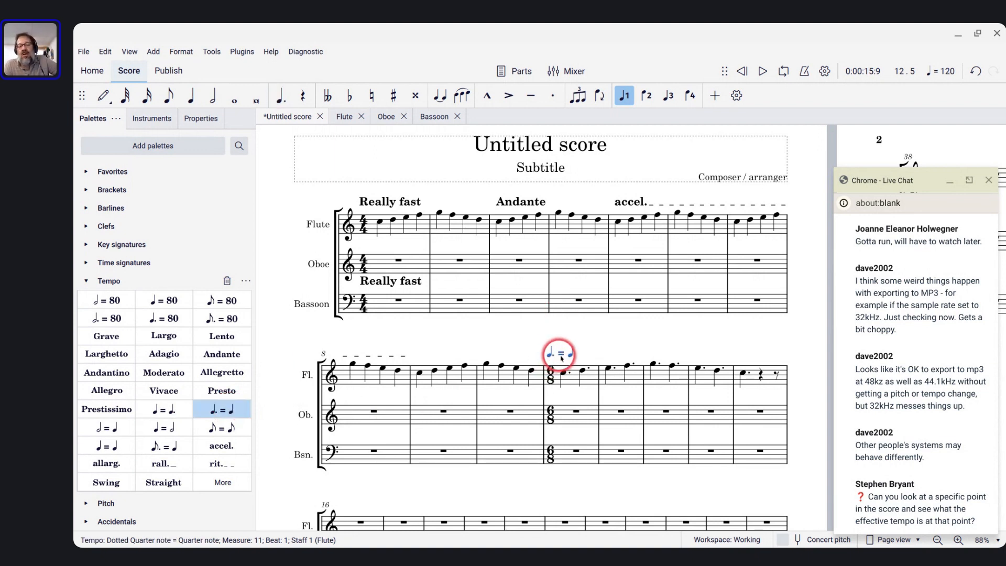
# - Play the score from measure 9 to hear the dotted quarter = quarter modulation, and stop playback
pyautogui.click(420, 373)
pyautogui.press('space')
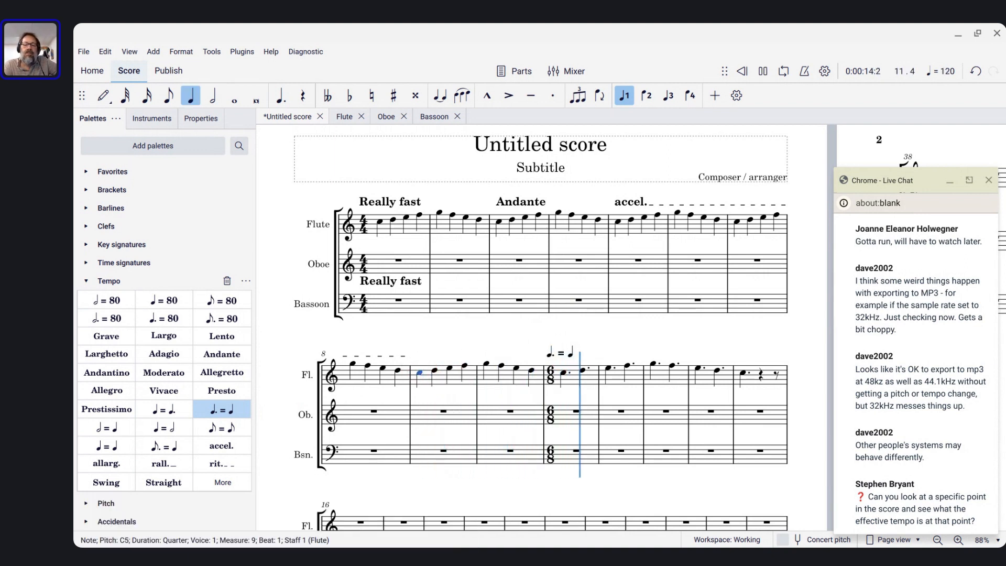
pyautogui.press('space')
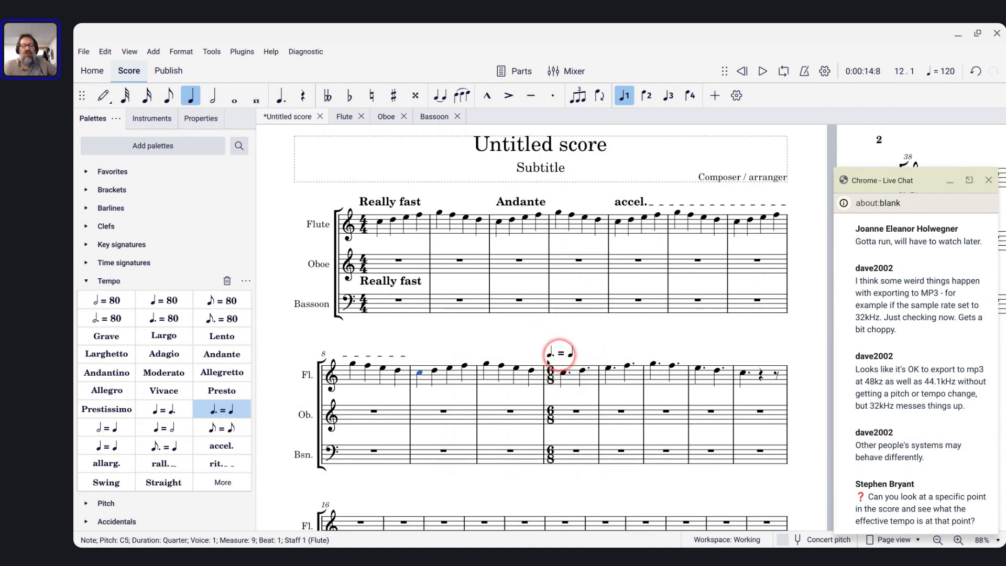
# - Transpose Flute measures 10 through 15 down an octave and back up again
pyautogui.click(510, 382)
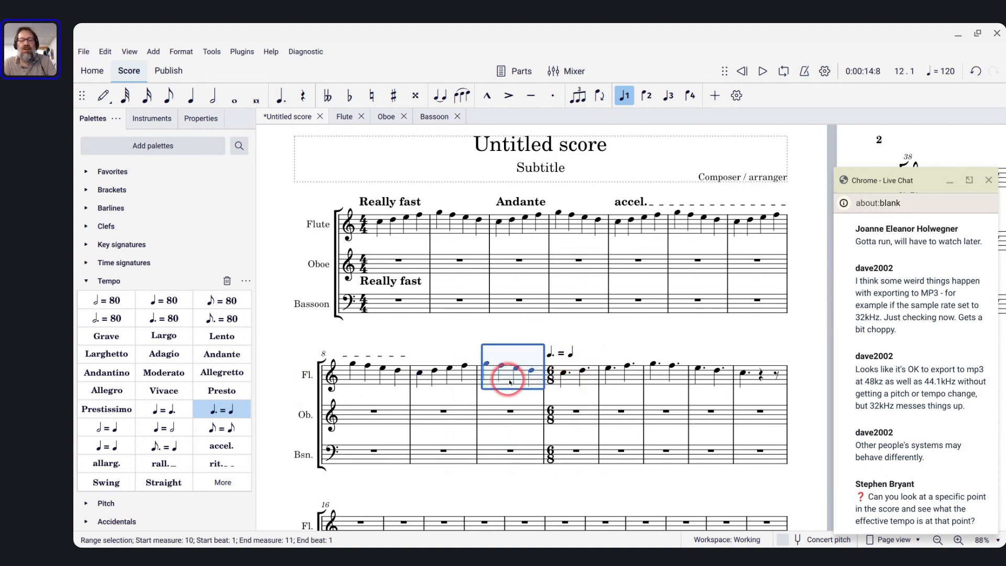
pyautogui.keyDown('shift'); pyautogui.click(753, 383); pyautogui.keyUp('shift')
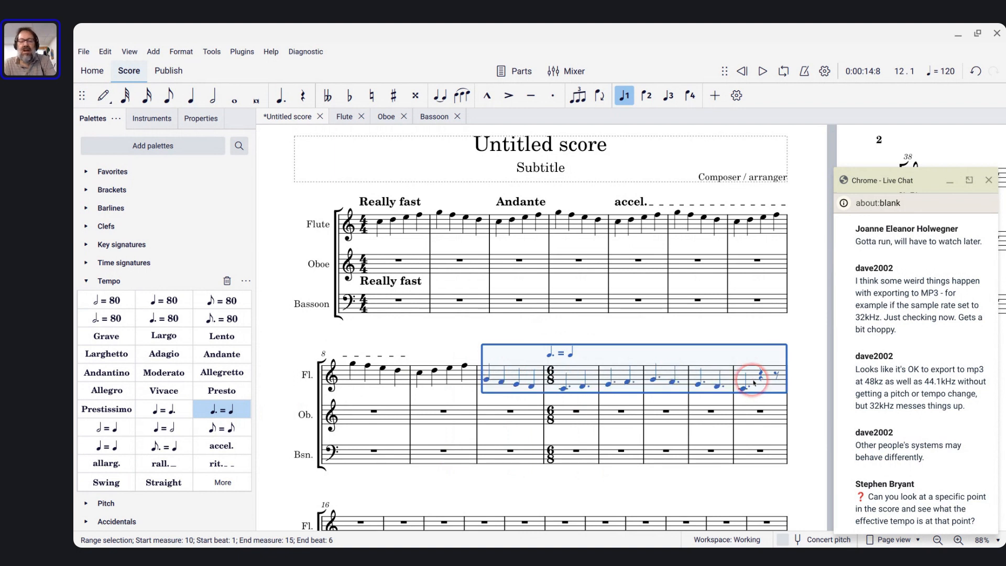
pyautogui.hotkey('ctrl', 'Up')
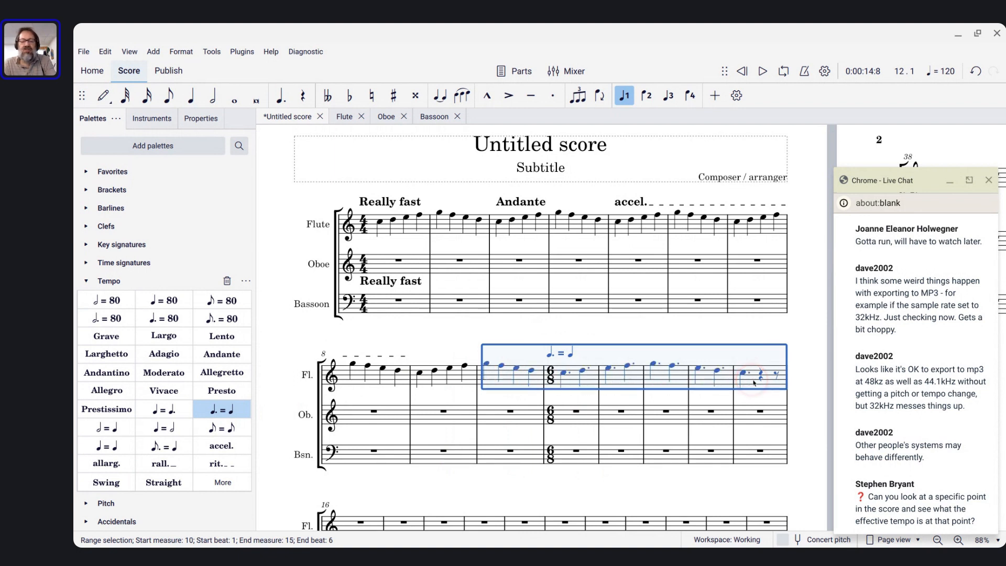
# - Play the passage again from the first Flute note of measure 9 into the 6/8 section, and stop playback
pyautogui.click(486, 364)
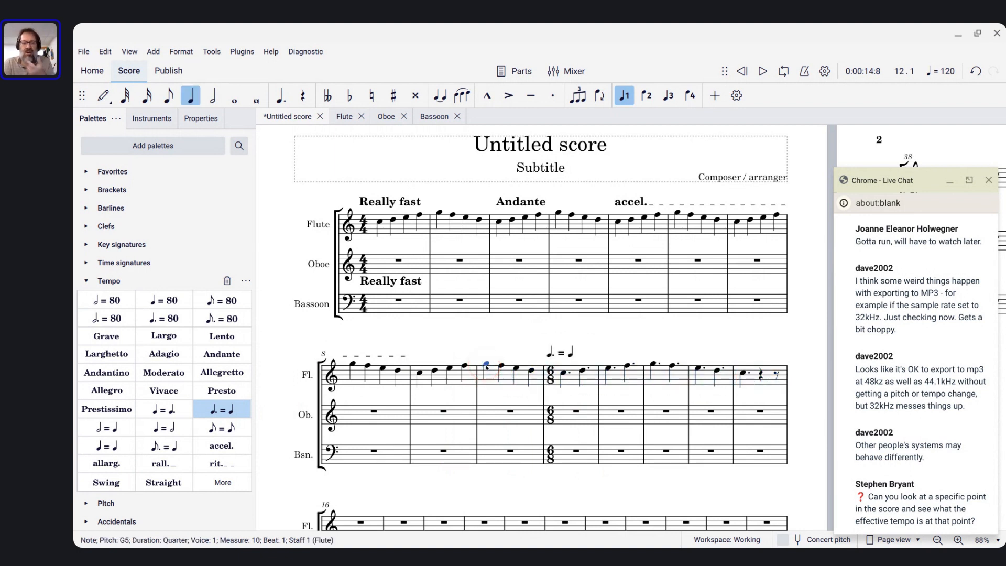
pyautogui.click(419, 374)
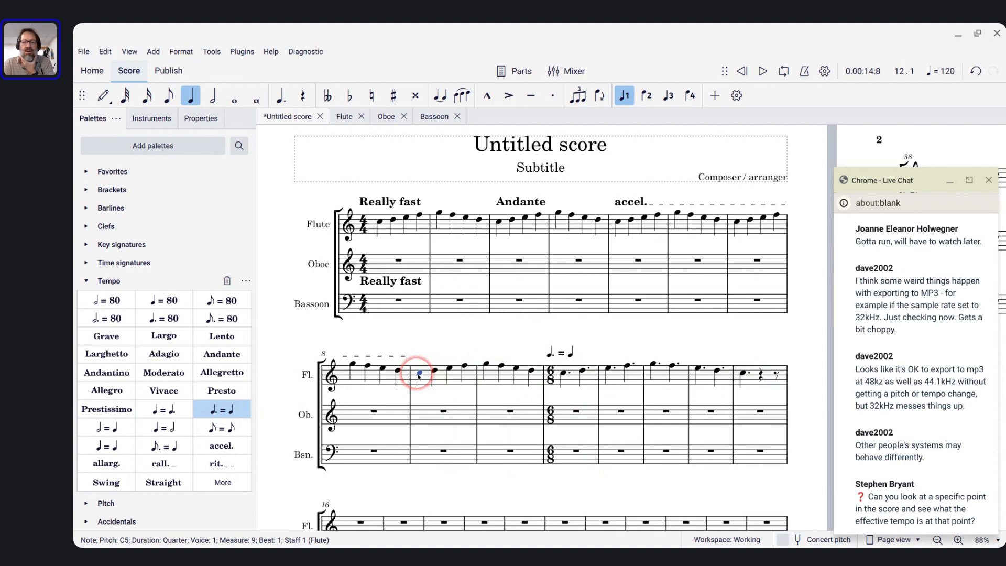
pyautogui.press('space')
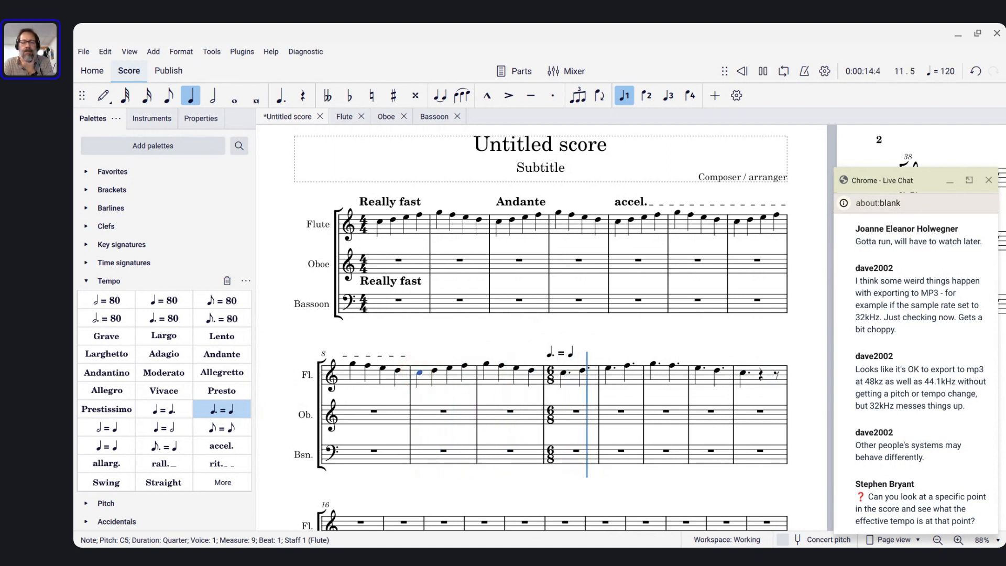
# - Delete the dotted quarter = quarter marking in measure 11 and add quarter note = dotted quarter note in its place
pyautogui.click(562, 353)
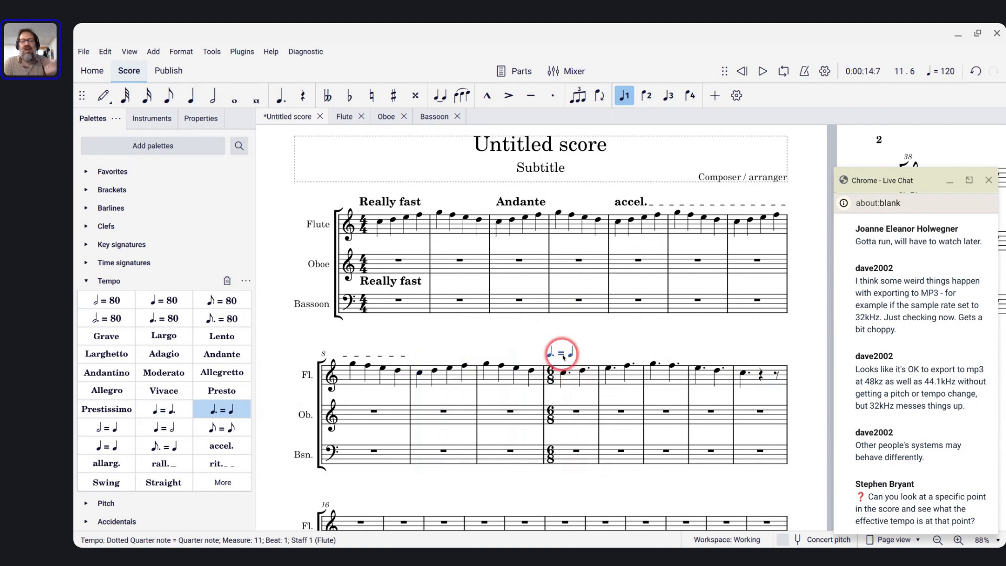
pyautogui.press('Delete')
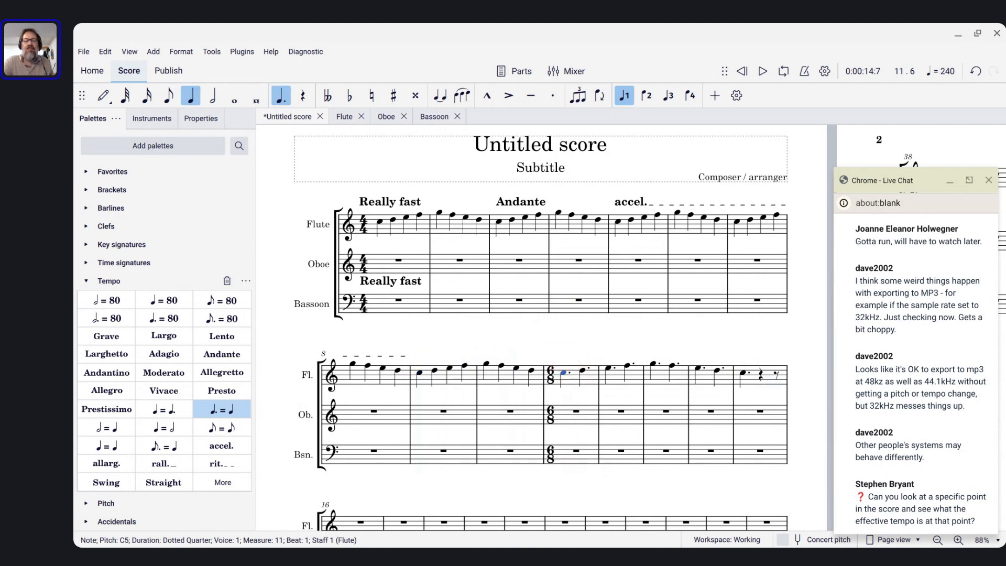
pyautogui.click(164, 413)
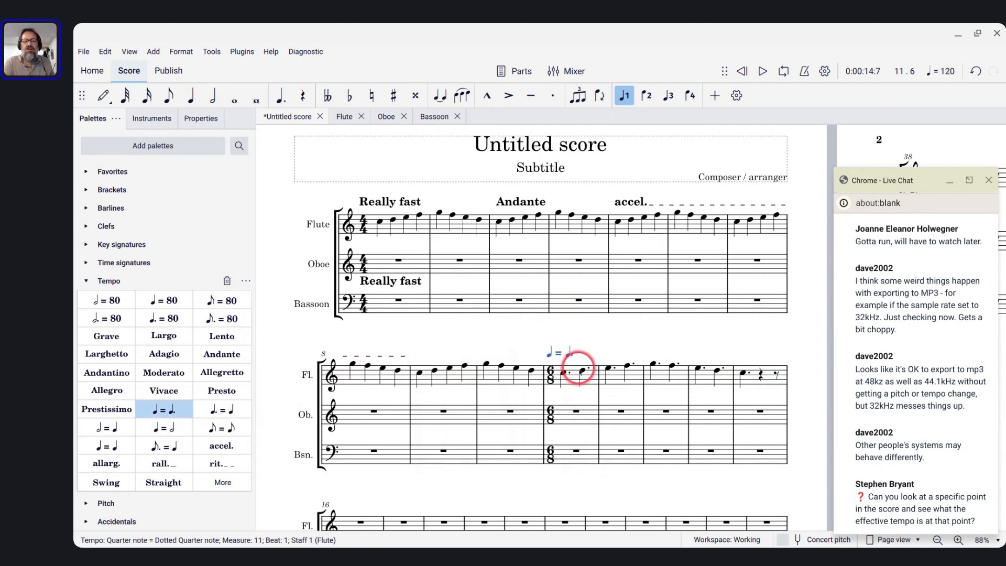
# - Transpose the Flute from measure 10 to the end of the score down an octave and back up
pyautogui.click(507, 379)
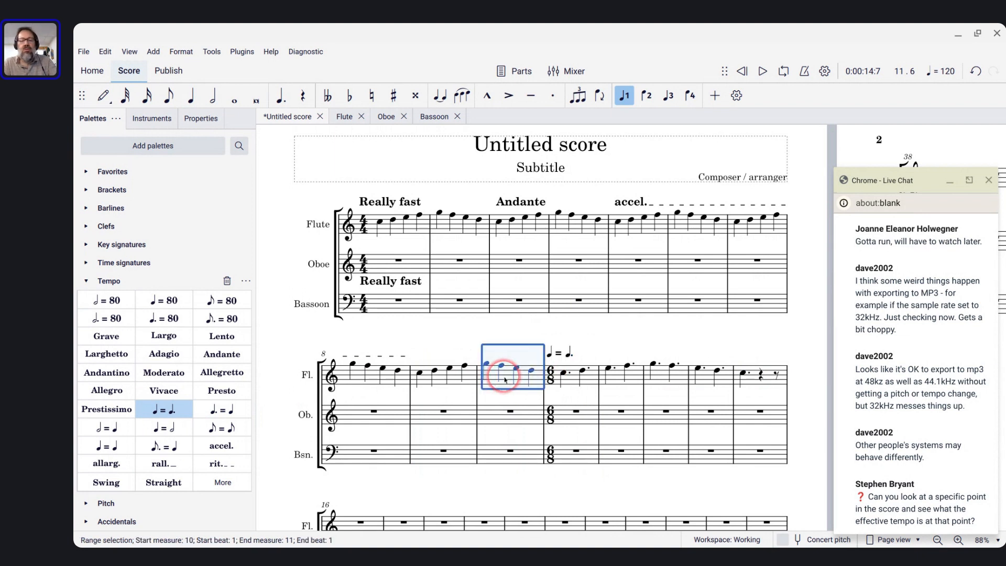
pyautogui.hotkey('ctrl', 'shift', 'End')
pyautogui.hotkey('ctrl', 'Down')
pyautogui.hotkey('ctrl', 'Up')
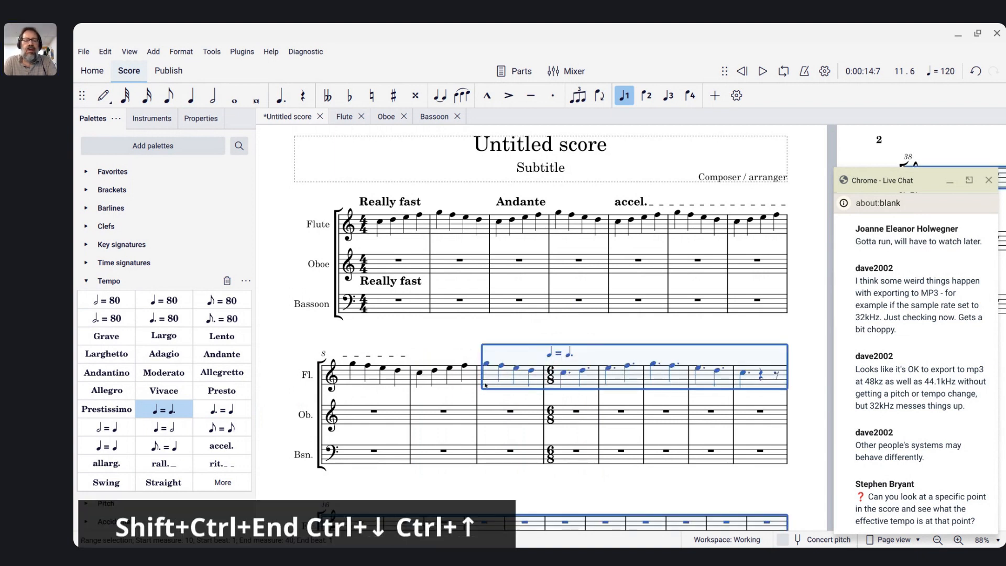
# - Play the score from measure 9 to hear the re-added quarter = dotted quarter modulation, and stop playback
pyautogui.click(419, 373)
pyautogui.press('space')
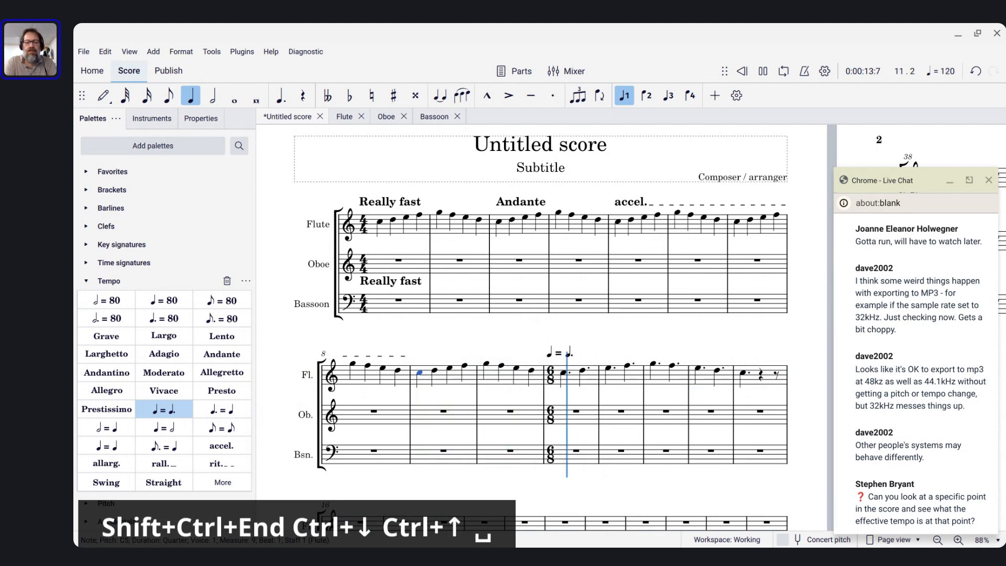
pyautogui.press('space')
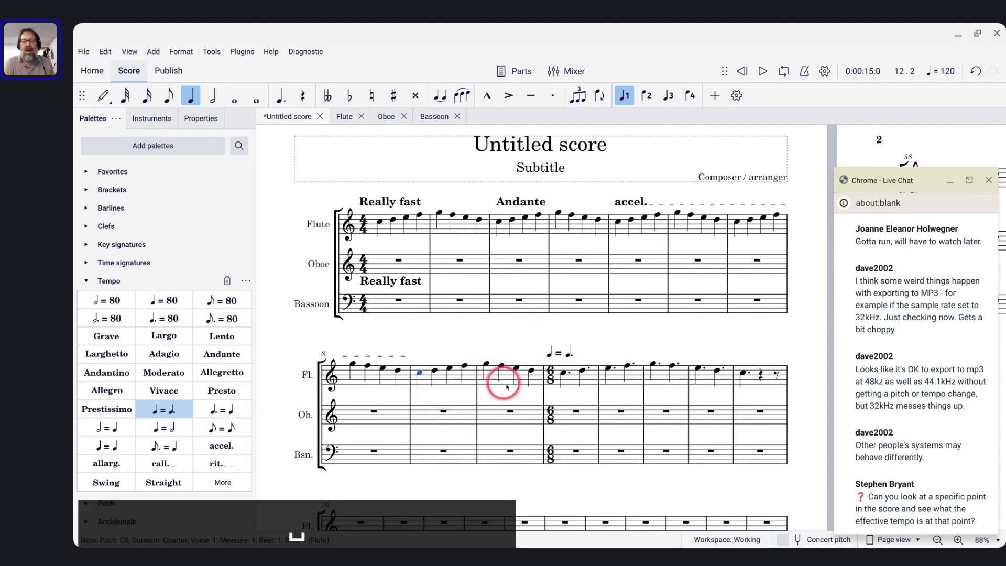
# - Turn off Follow written tempo for the quarter = dotted quarter marking in measure 11, and open its tempo override for editing
pyautogui.click(553, 358)
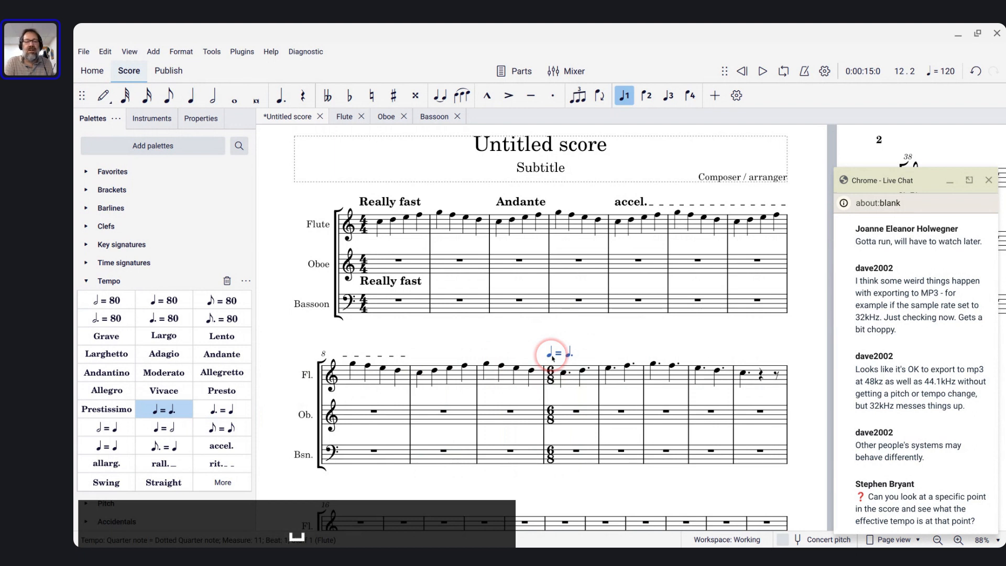
pyautogui.click(194, 118)
pyautogui.click(89, 268)
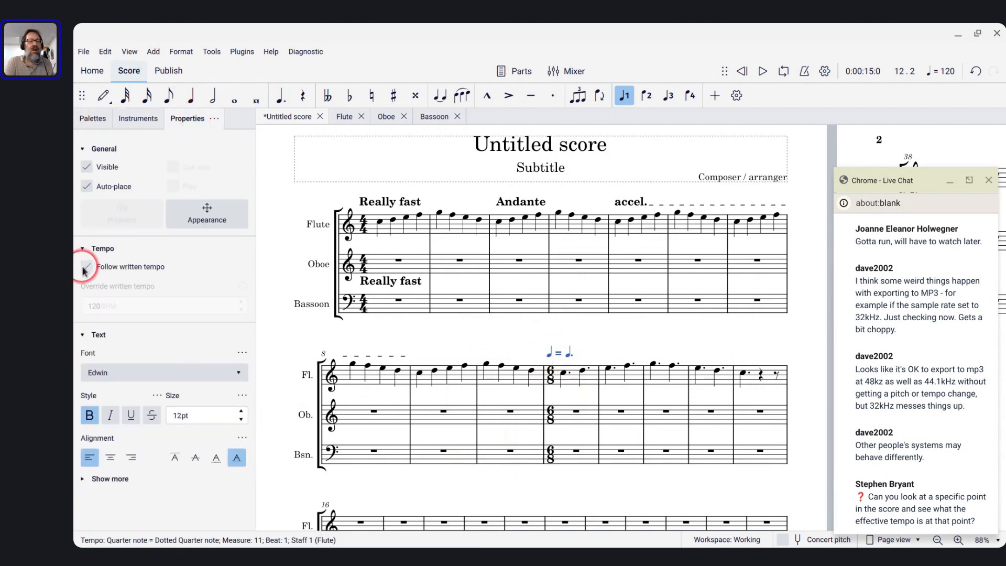
pyautogui.click(141, 305)
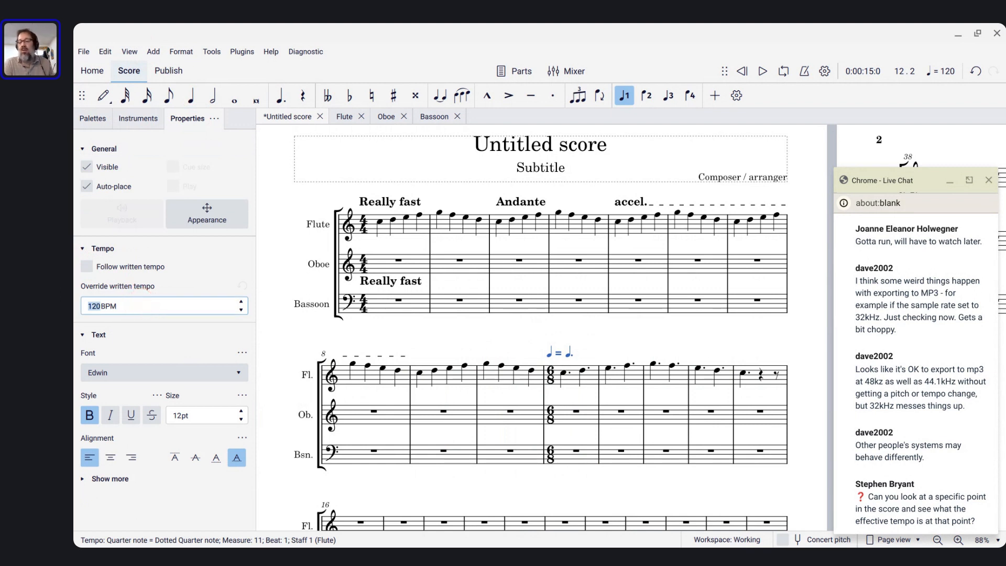
pyautogui.click(408, 437)
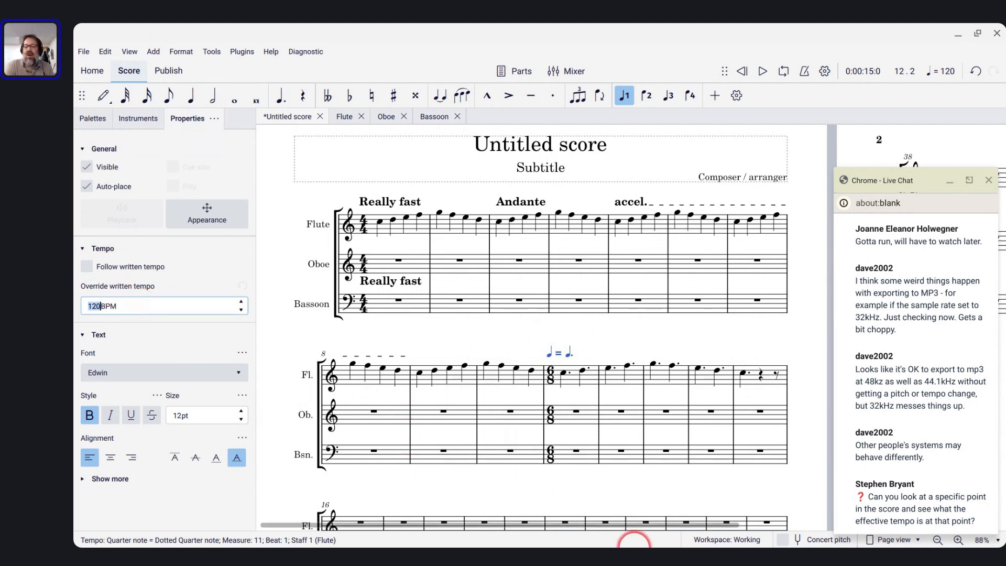
pyautogui.click(892, 507)
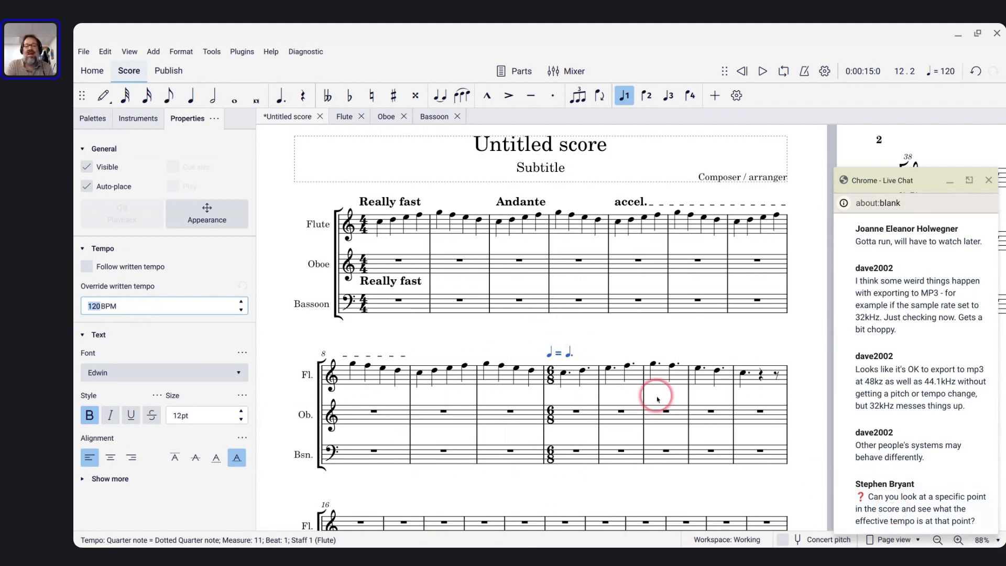
# - Play the score from the first Flute note of measure 1 into the 6/8 section to follow the tempo read-out, and stop playback
pyautogui.click(421, 378)
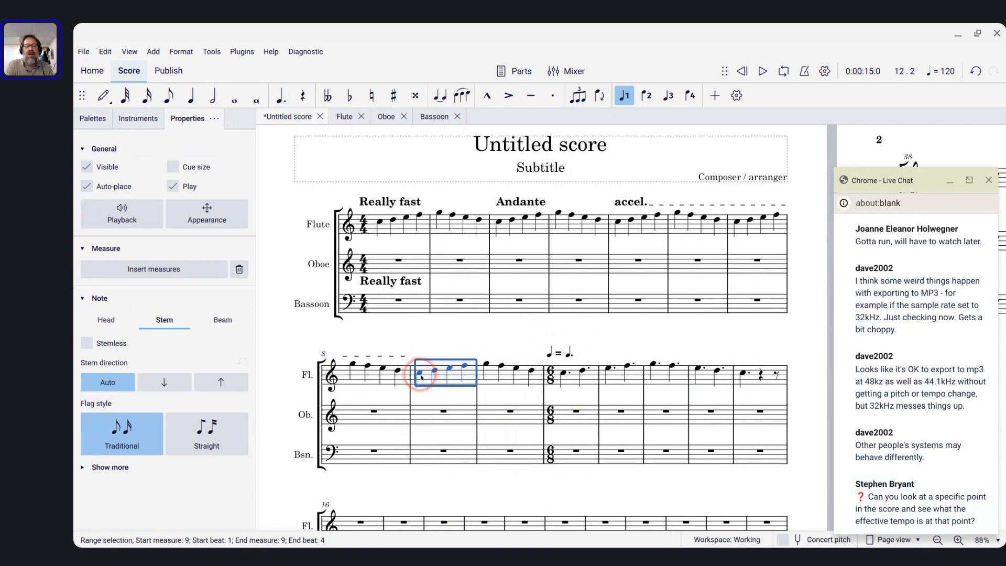
pyautogui.click(421, 378)
pyautogui.press('Right')
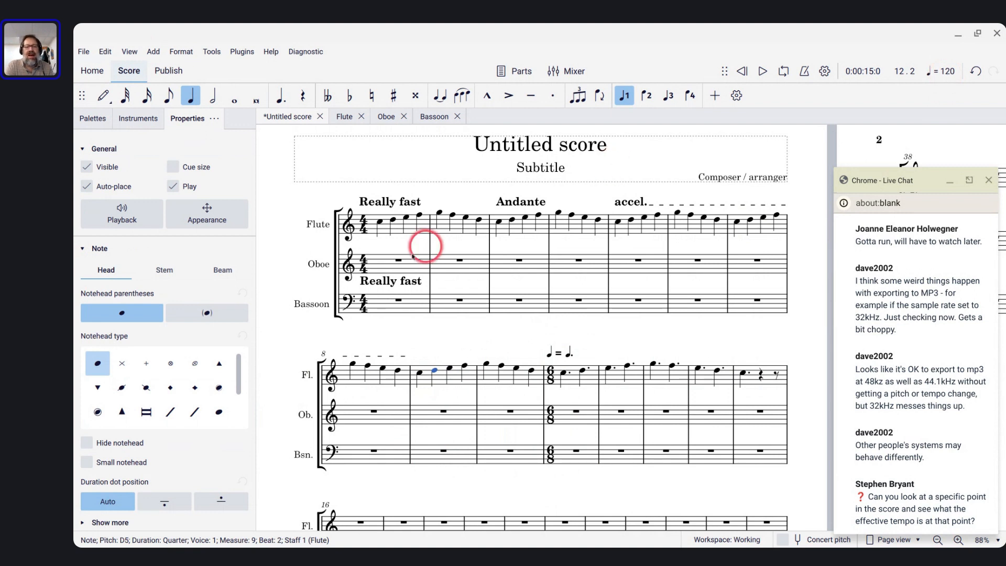
pyautogui.click(380, 224)
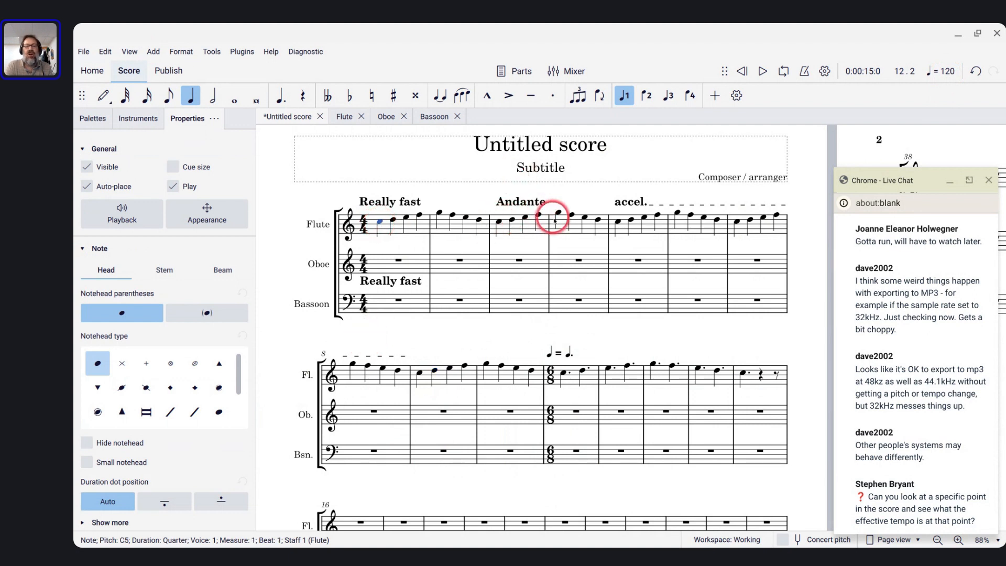
pyautogui.press('space')
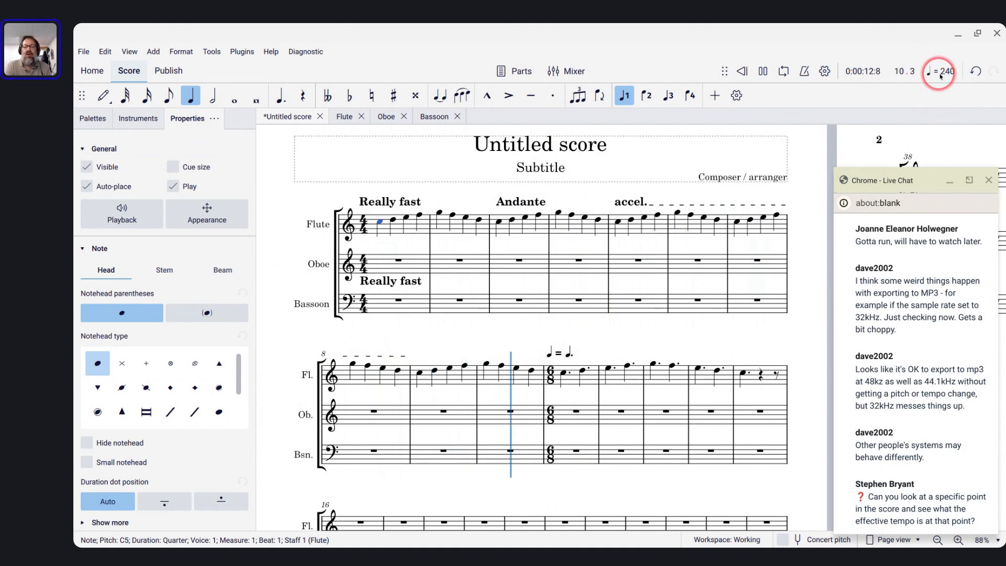
pyautogui.press('space')
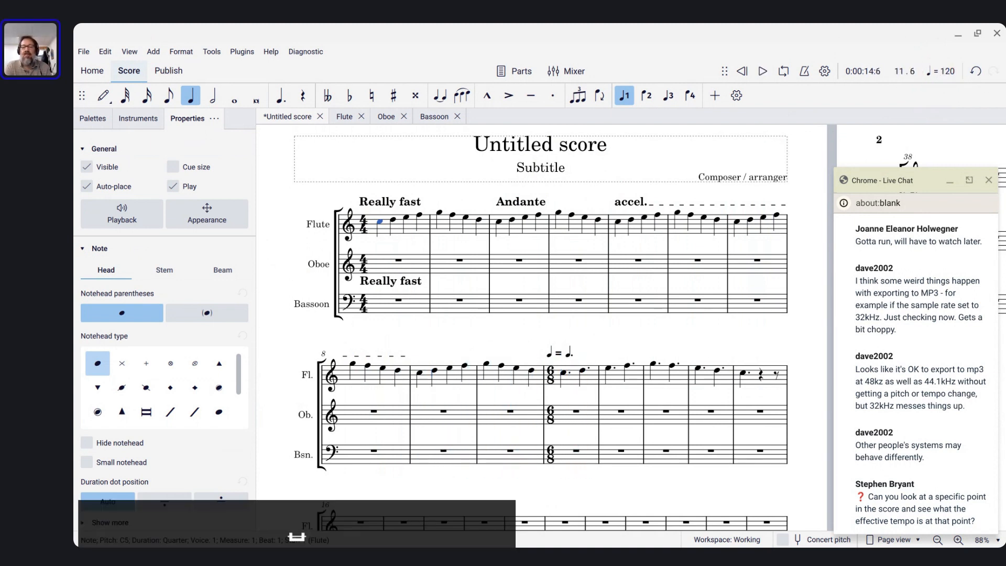
# - Play the score briefly from Flute measure 9 to check the tempo before the 6/8 section, and stop playback
pyautogui.click(556, 353)
pyautogui.click(458, 379)
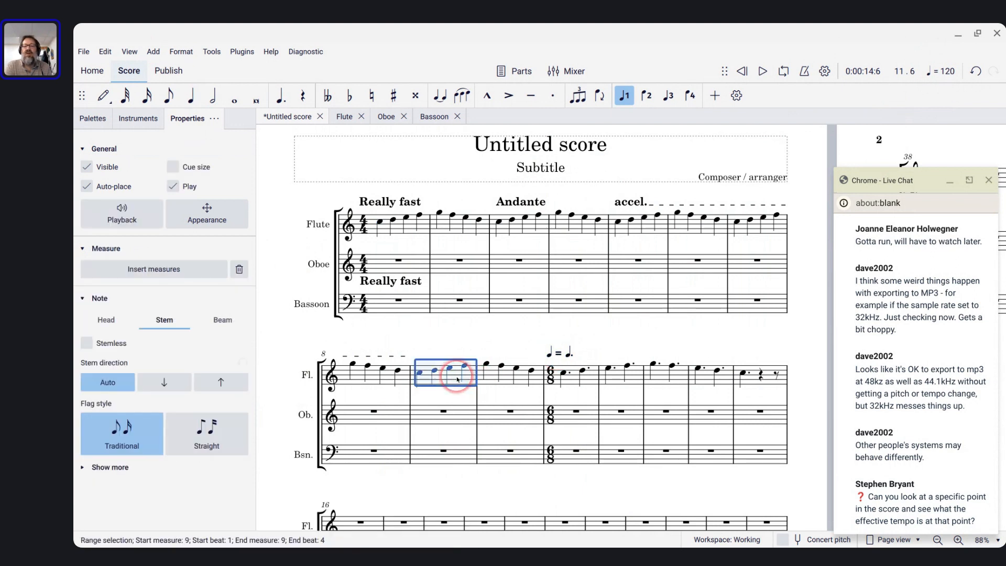
pyautogui.press('space')
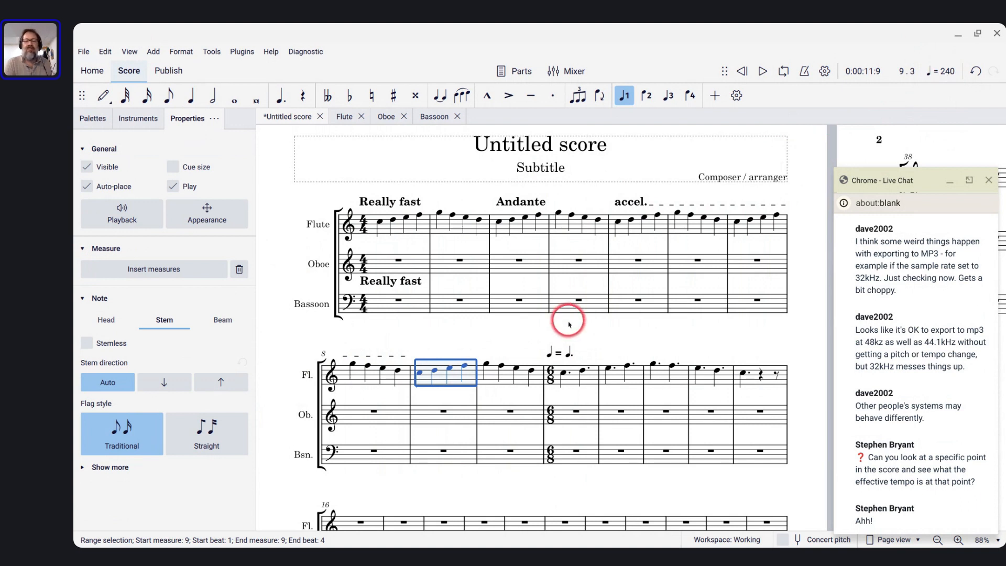
# - Set the written-tempo override of the quarter = dotted quarter marking in measure 11 to 240 BPM
pyautogui.click(570, 356)
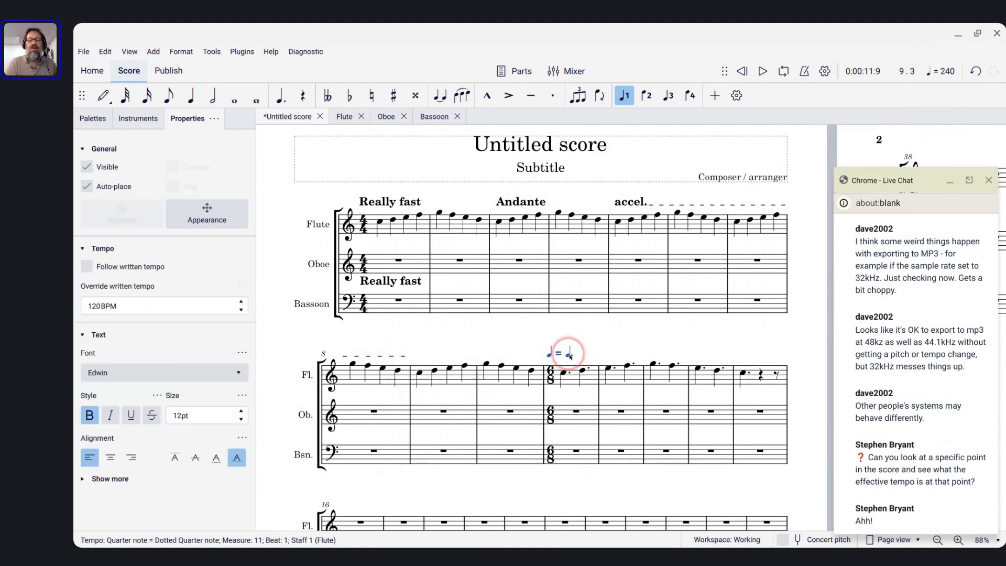
pyautogui.click(127, 306)
pyautogui.write('240')
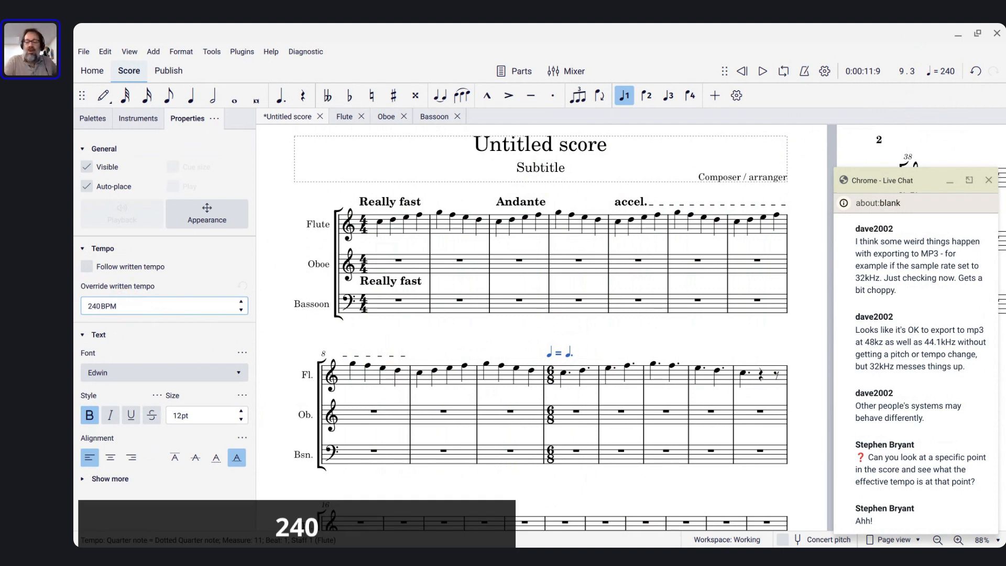
# - Apply the 240 BPM override, play the score from Flute measure 9 into the 6/8 section, and stop playback
pyautogui.press('Return')
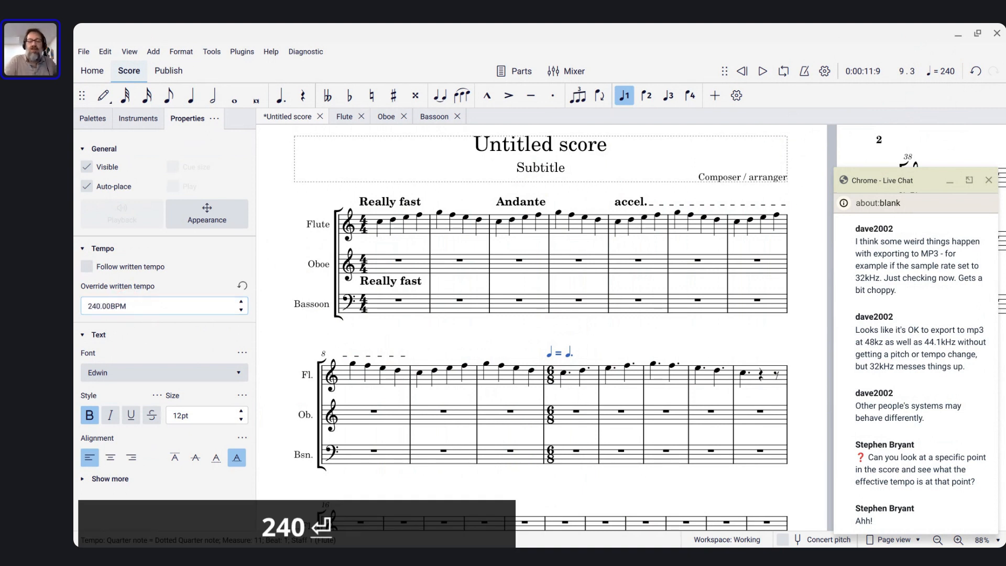
pyautogui.click(420, 374)
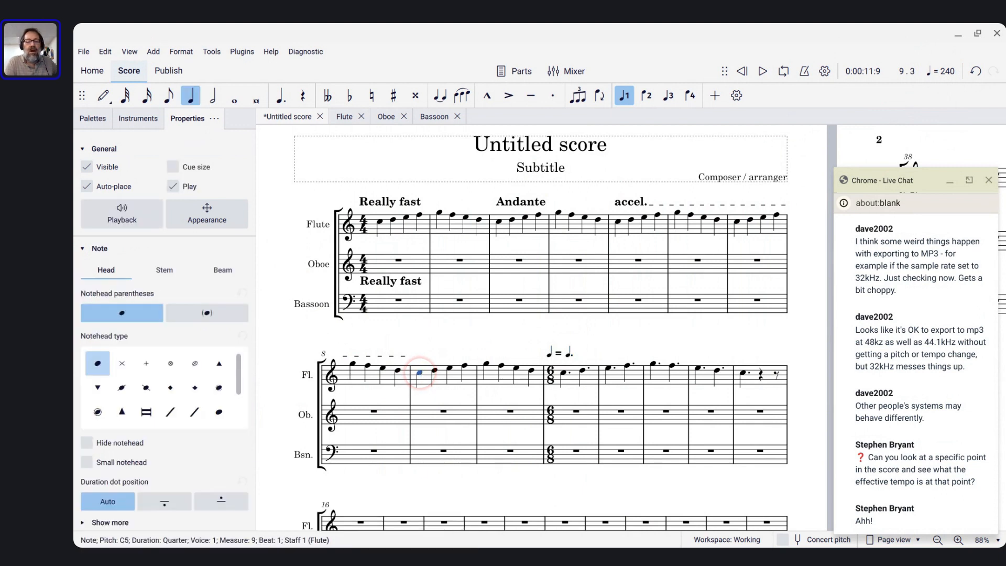
pyautogui.press('space')
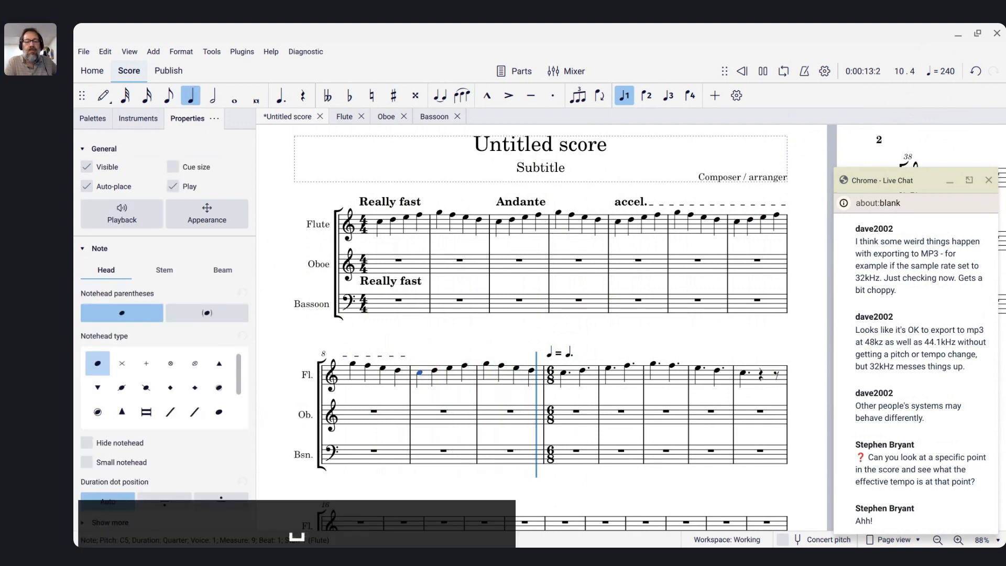
pyautogui.press('space')
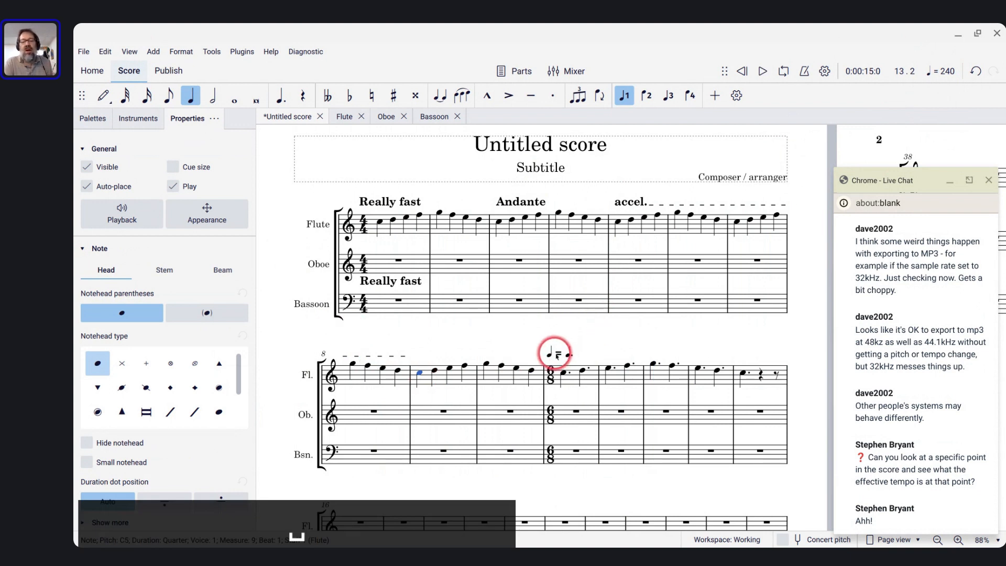
# - Set the written-tempo override of the quarter = dotted quarter marking in measure 11 to 360 BPM
pyautogui.click(550, 371)
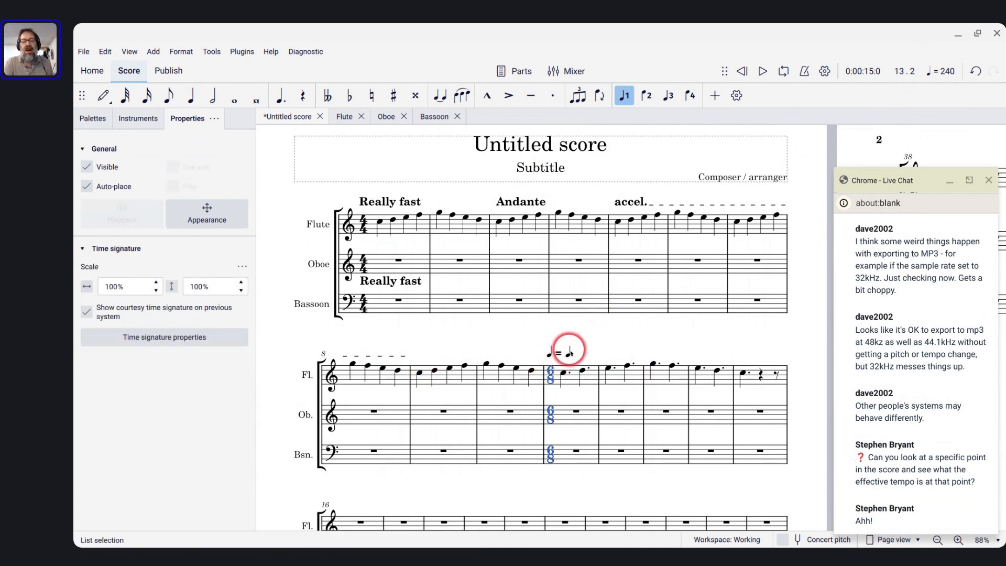
pyautogui.click(570, 352)
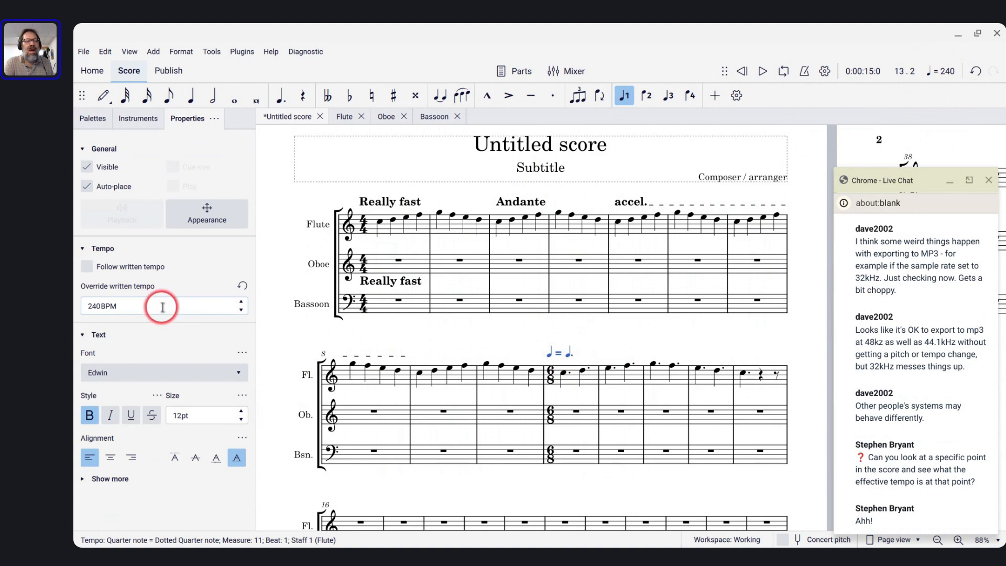
pyautogui.click(161, 307)
pyautogui.write('360')
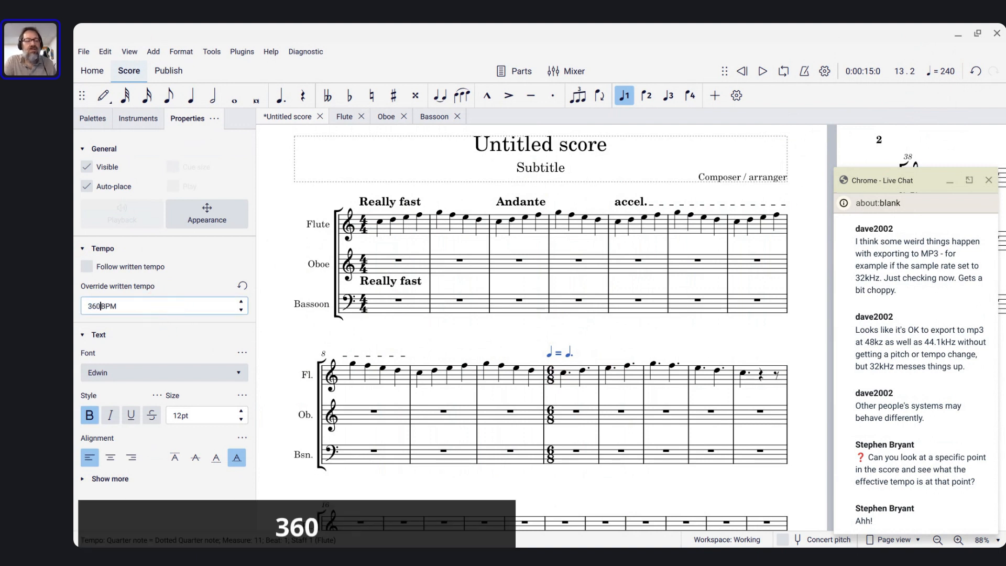
pyautogui.press('Return')
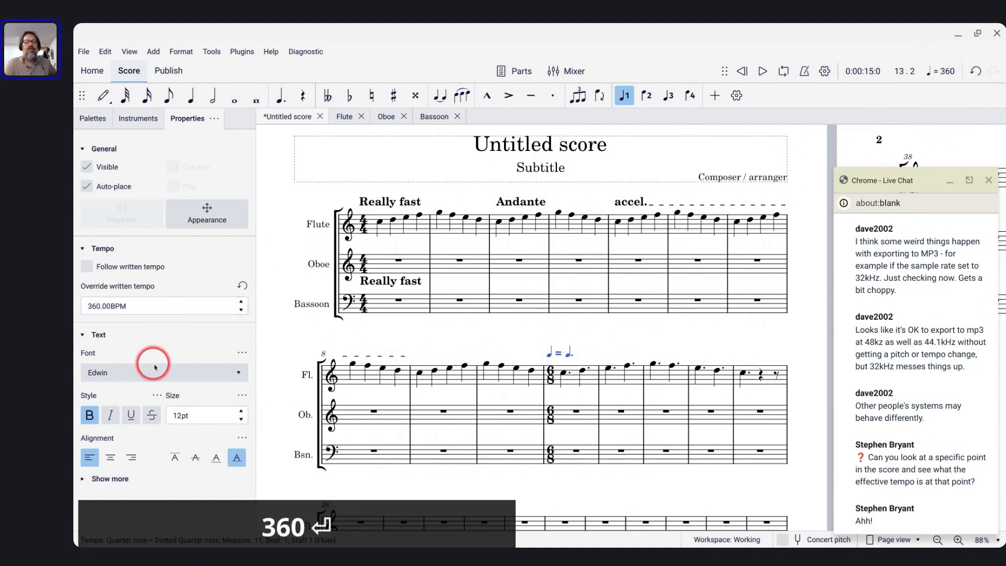
# - Replay the passage from Flute measure 9 through the 6/8 section to hear the 360 BPM override, and stop playback
pyautogui.click(420, 373)
pyautogui.press('space')
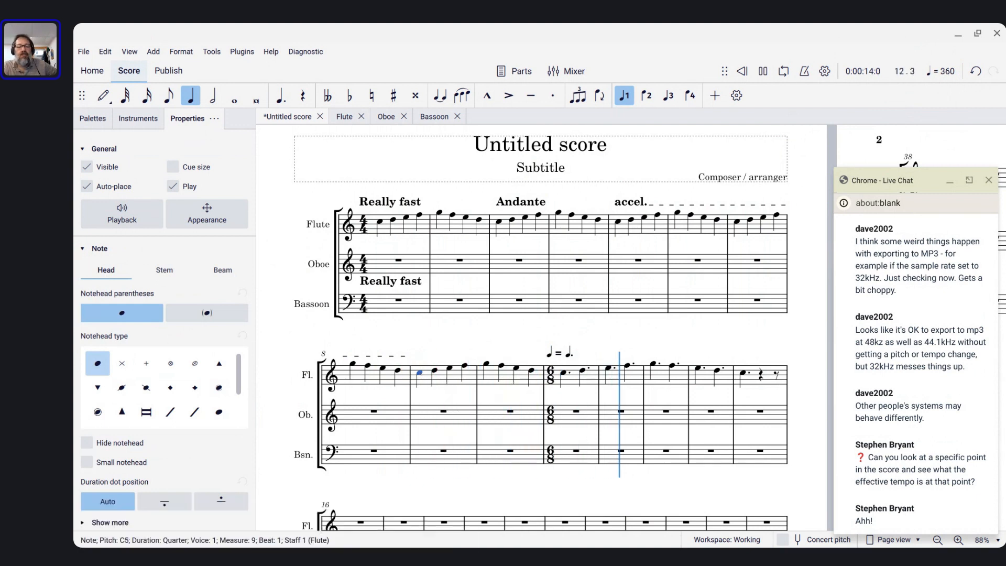
pyautogui.press('space')
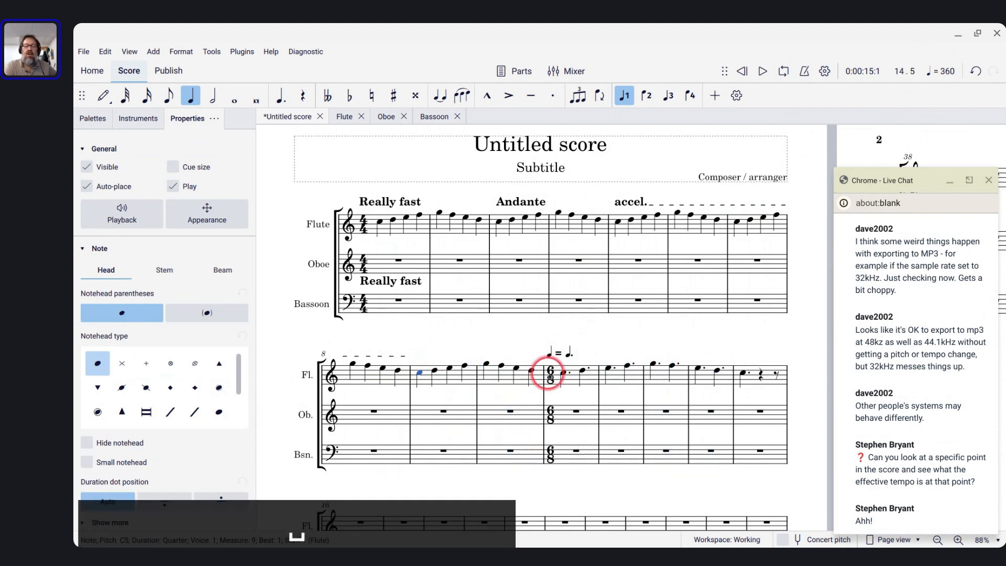
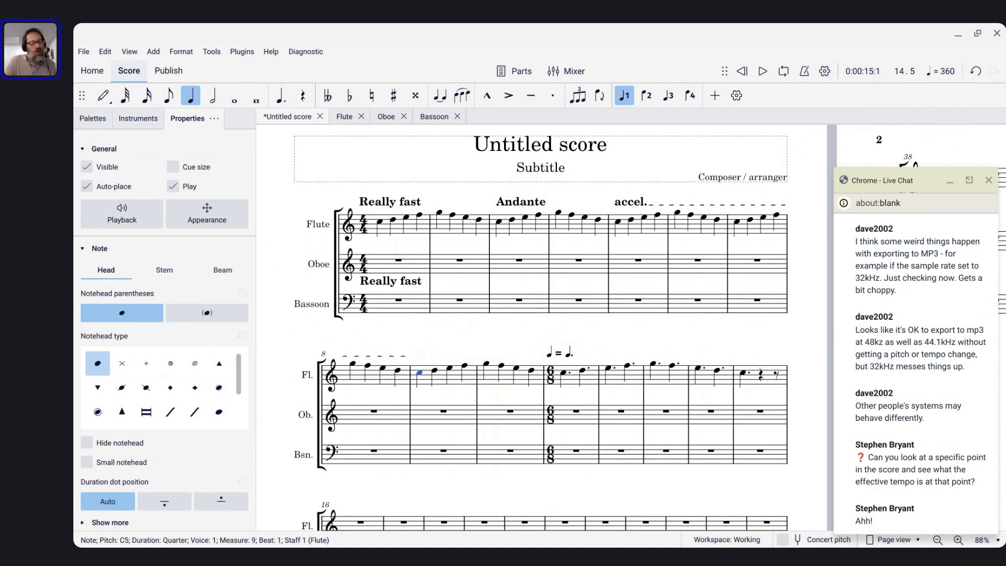
# - Add a 4/4 time signature at measure 16, after the 6/8 section
pyautogui.scroll(-1, 550, 325)
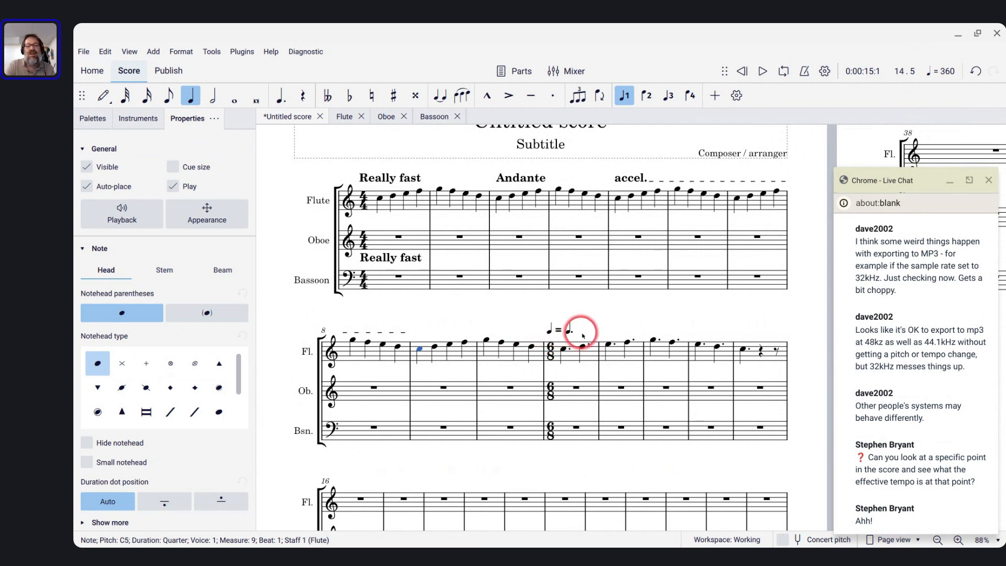
pyautogui.scroll(-2, 585, 330)
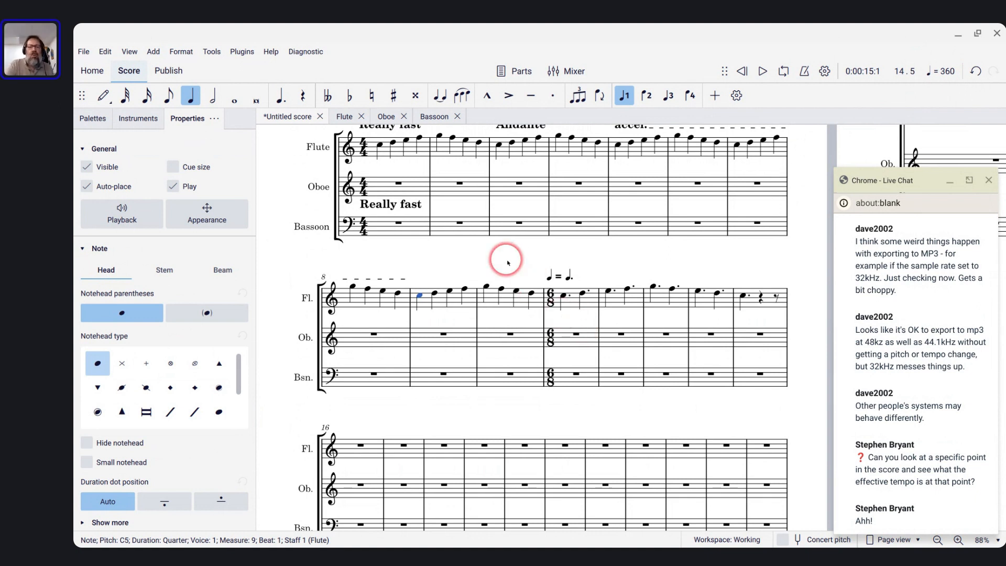
pyautogui.scroll(2, 561, 297)
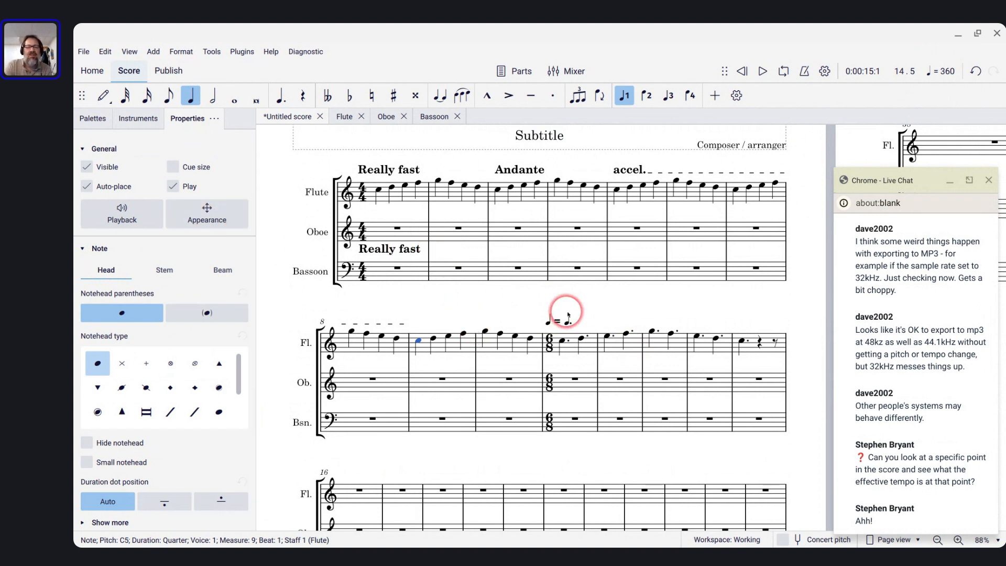
pyautogui.click(348, 487)
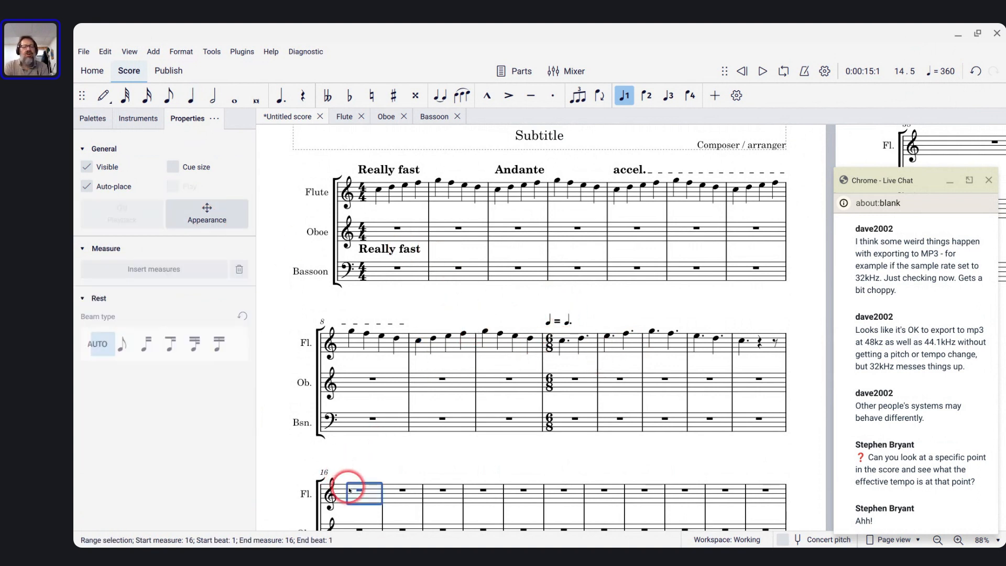
pyautogui.click(84, 119)
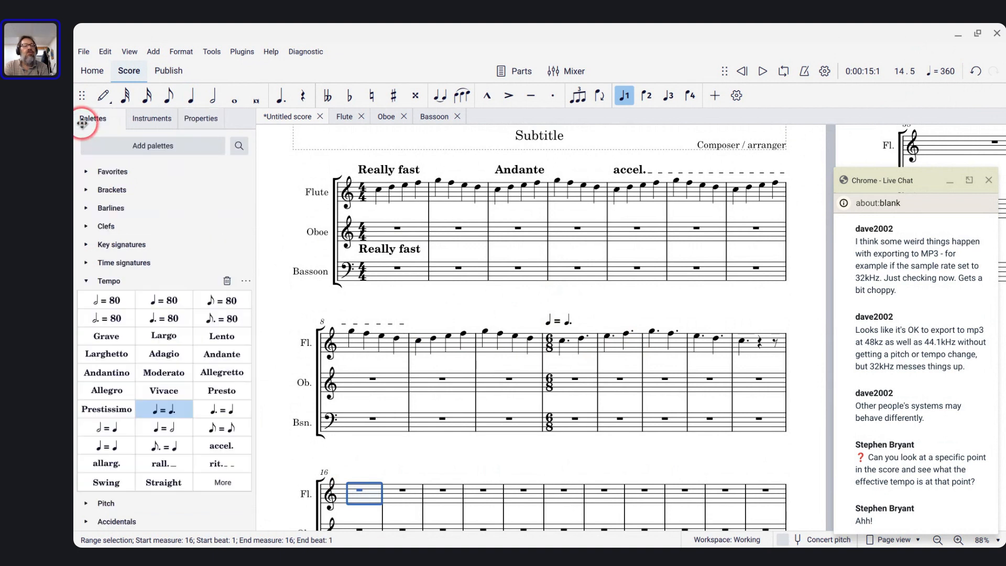
pyautogui.click(87, 282)
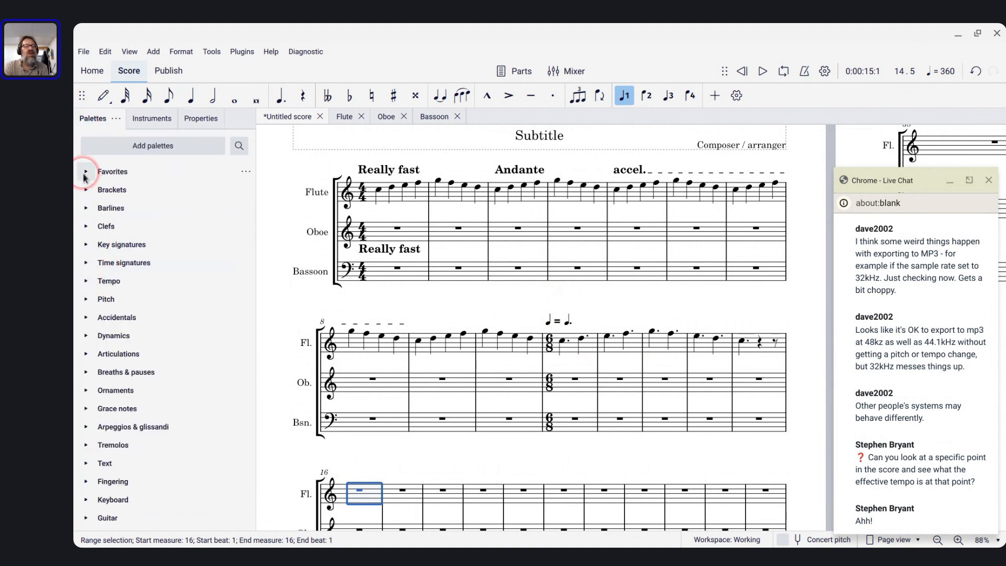
pyautogui.click(86, 263)
pyautogui.click(159, 284)
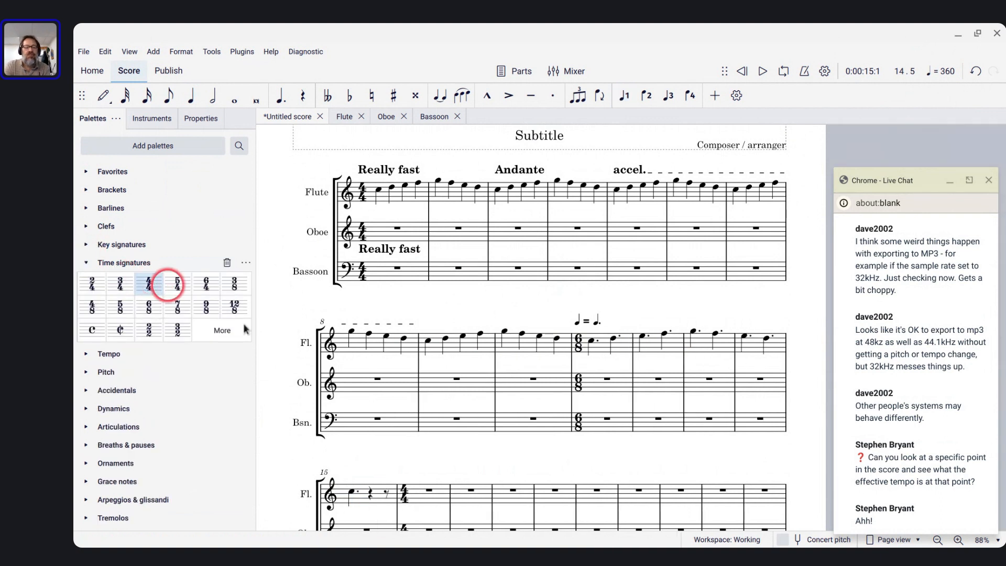
# - Start note input in Flute measure 16 and enter C5 as an undotted eighth note on beat 1
pyautogui.scroll(-5, 460, 460)
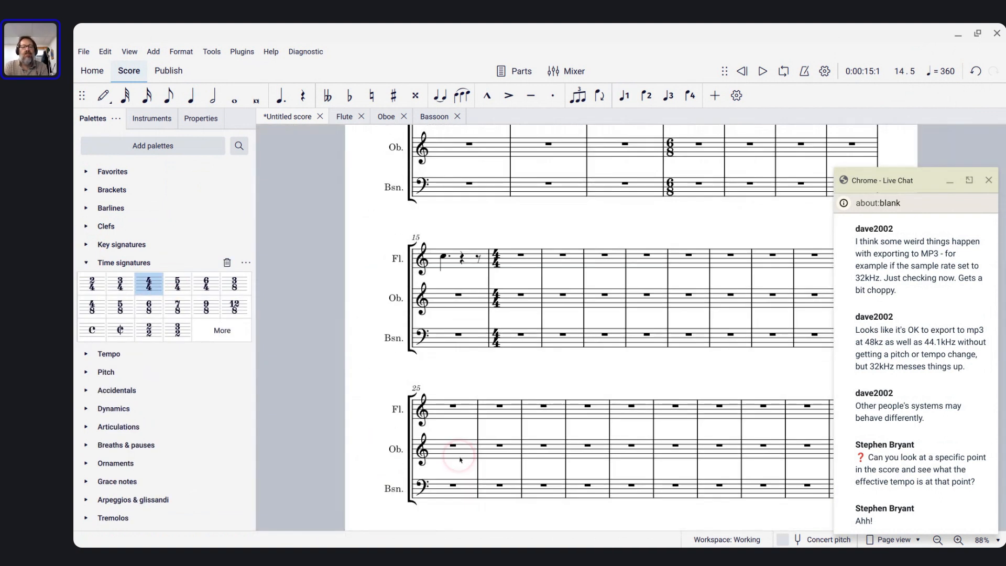
pyautogui.scroll(4, 591, 263)
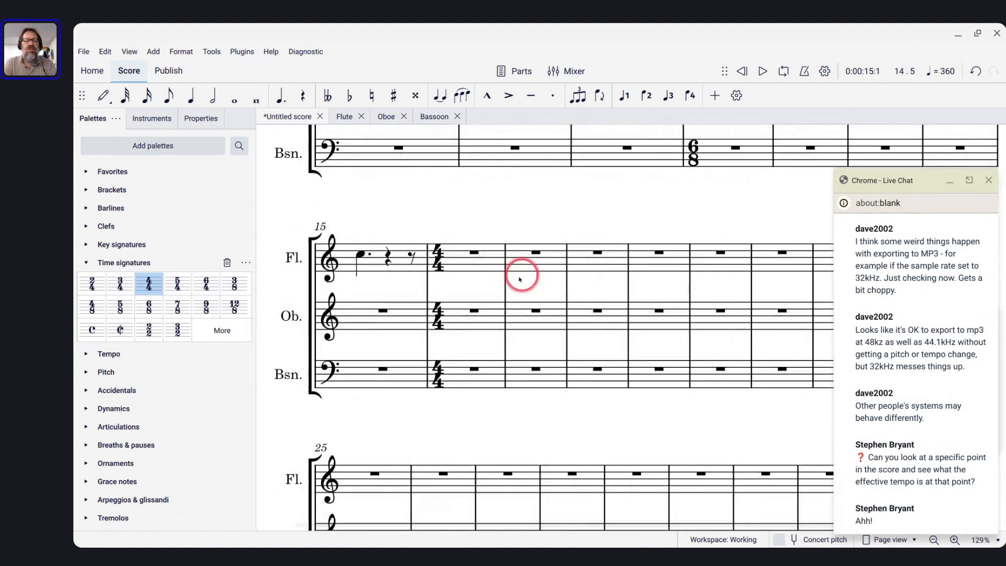
pyautogui.click(466, 262)
pyautogui.press('n')
pyautogui.press('c')
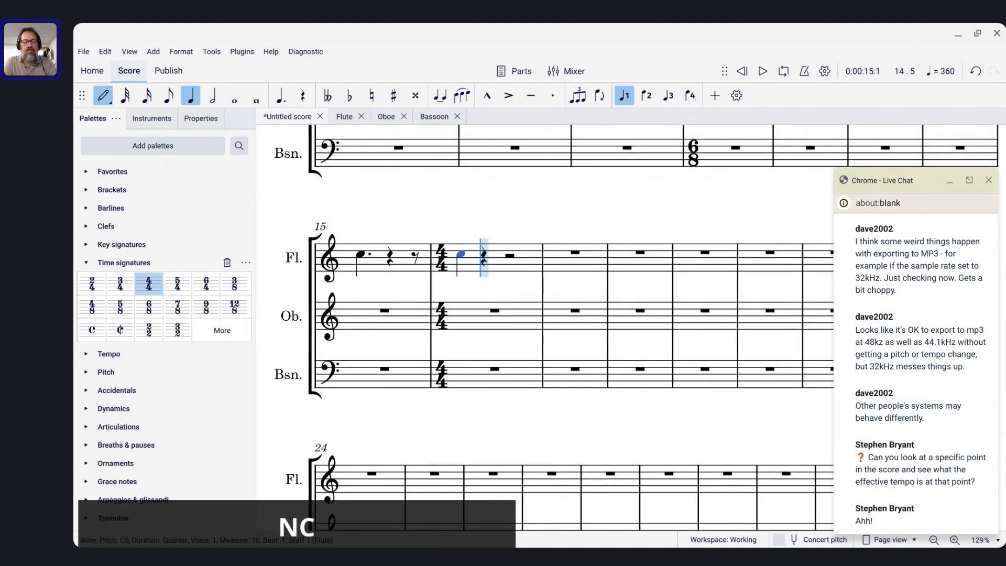
pyautogui.press('4')
pyautogui.press('.')
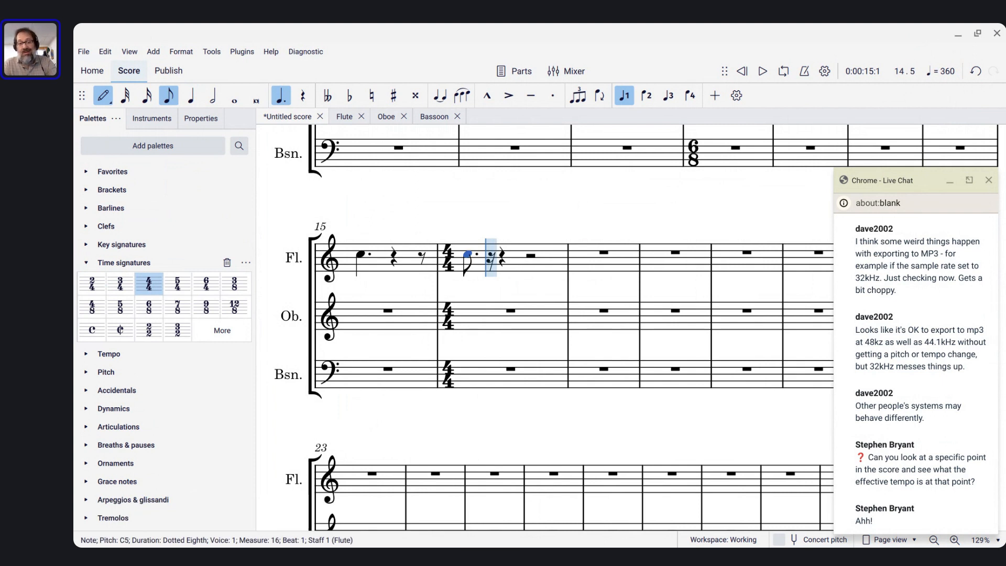
pyautogui.press('.')
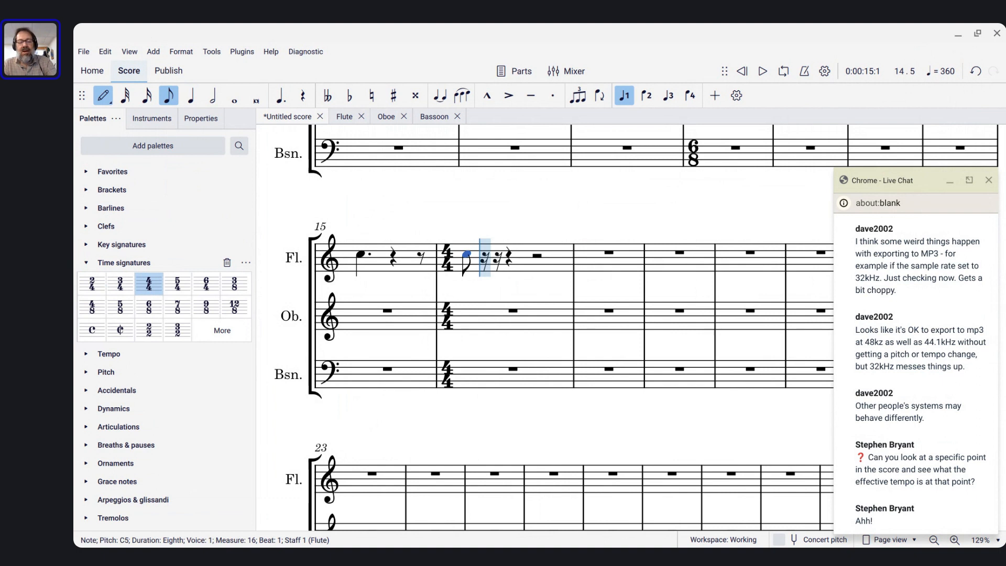
# - Complete Flute measure 16 with eighths D E F G F E D, enter C D E F G F E D in measure 17, and end on C in measure 18
pyautogui.press('f')
pyautogui.press('g')
pyautogui.press('f')
pyautogui.press('e')
pyautogui.press('d')
pyautogui.press('c')
pyautogui.press('d')
pyautogui.press('e')
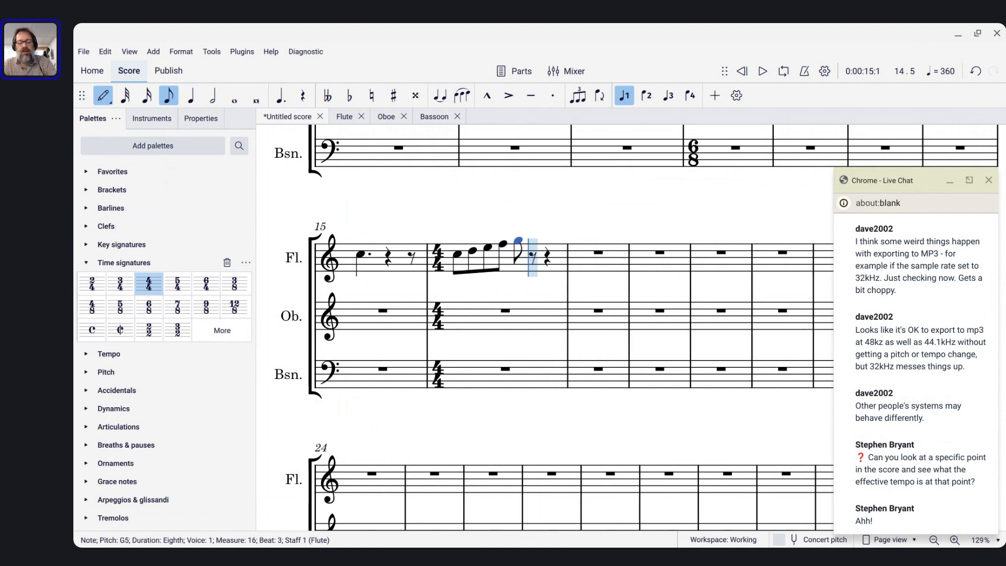
pyautogui.press('f')
pyautogui.press('g')
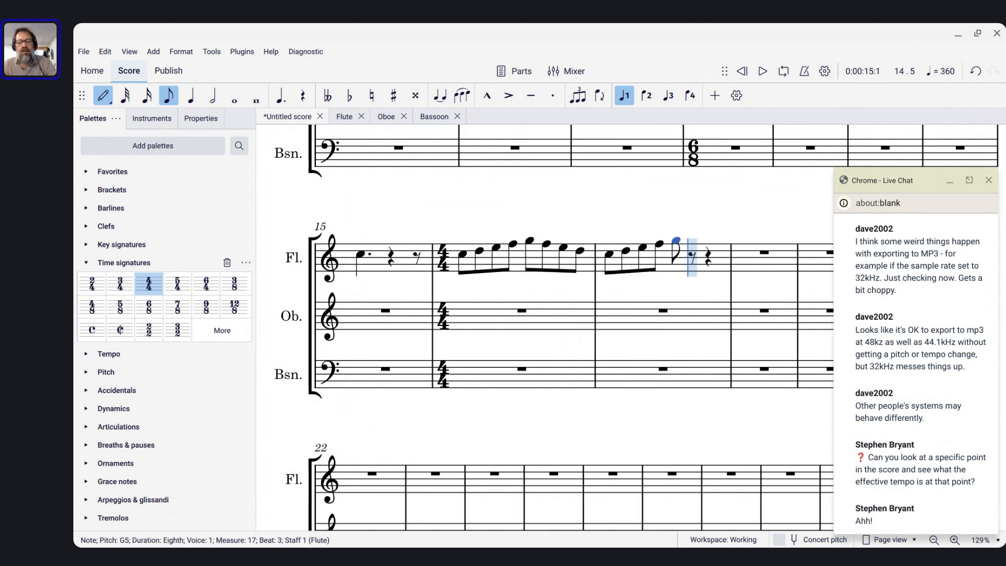
pyautogui.press('f')
pyautogui.press('e')
pyautogui.press('d')
pyautogui.press('c')
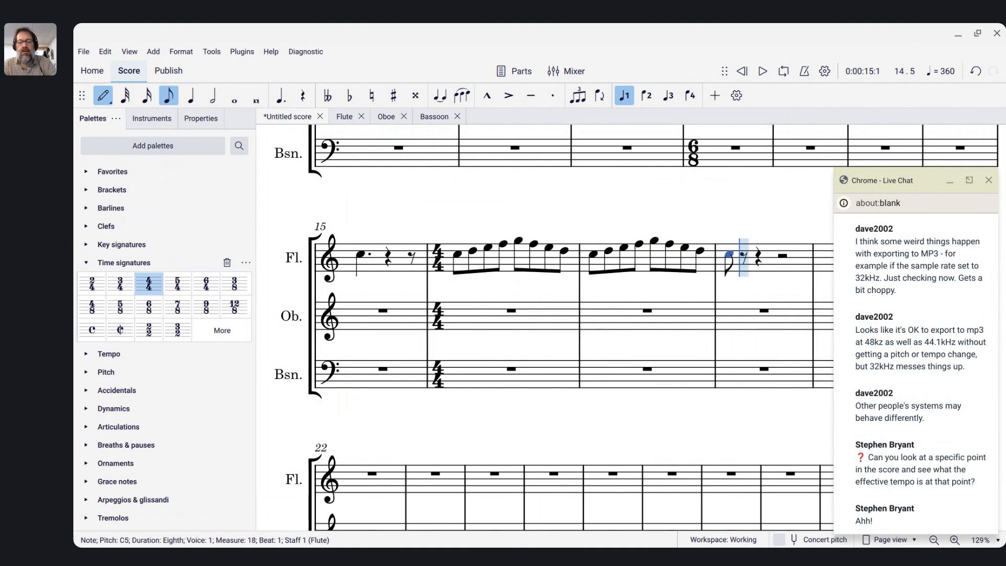
pyautogui.press('Escape')
# - Play the new 4/4 eighth-note passage from the first Flute note of measure 16, and stop playback
pyautogui.click(457, 254)
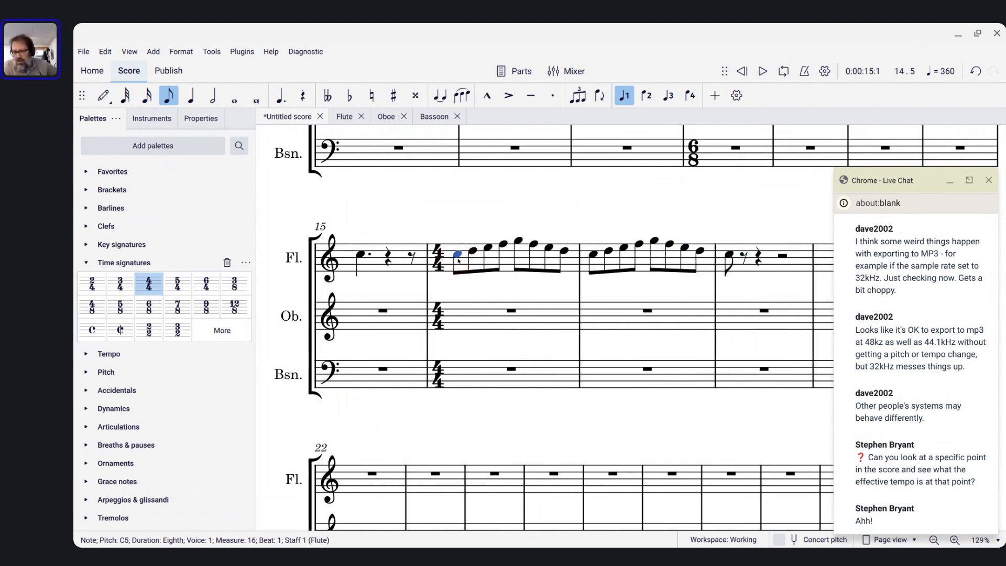
pyautogui.press('space')
pyautogui.press('space')
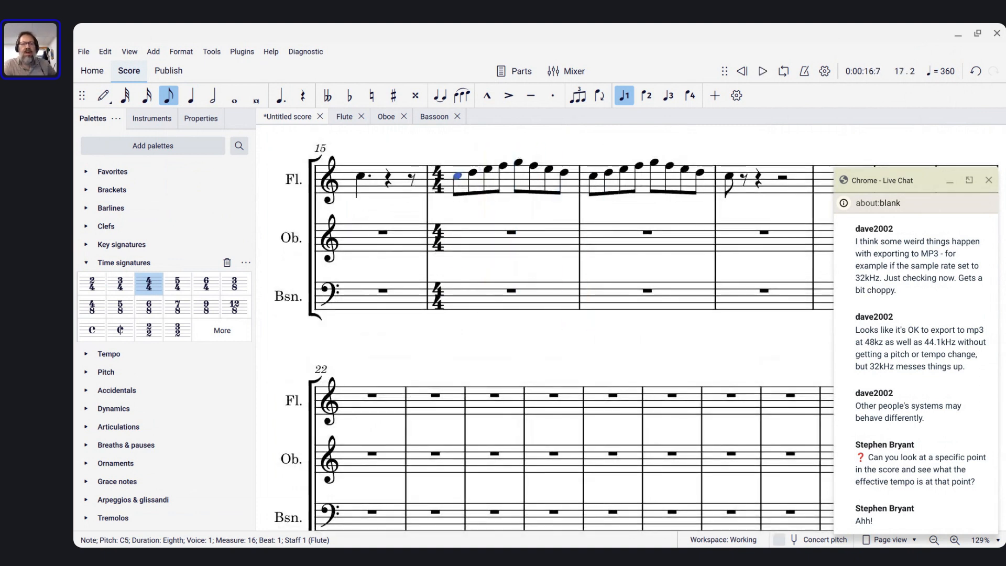
# - Play from the 6/8 time signature in measure 11 into the 4/4 passage to compare the tempos, and stop playback
pyautogui.click(453, 245)
pyautogui.scroll(5, 454, 245)
pyautogui.hscroll(2, 454, 244)
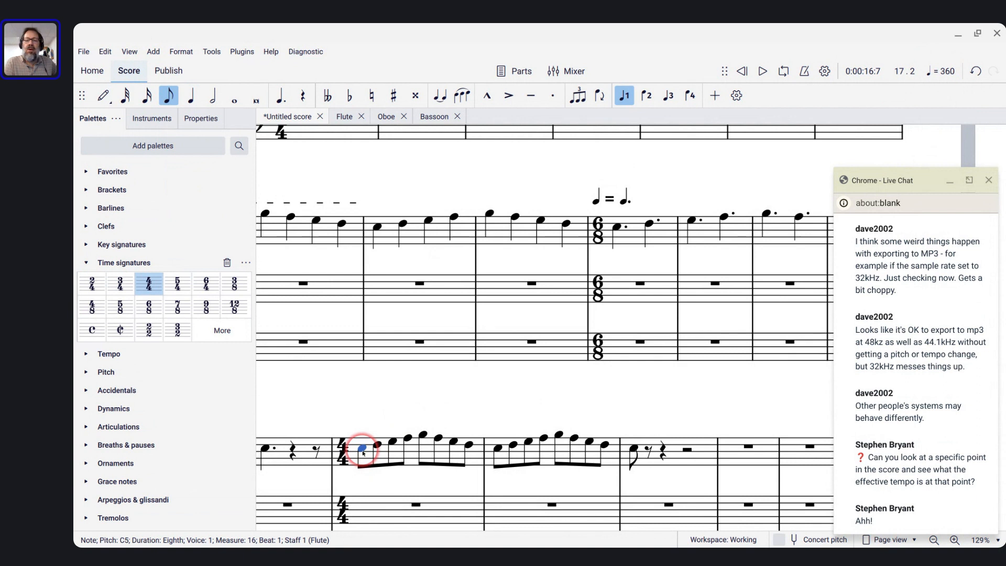
pyautogui.click(597, 226)
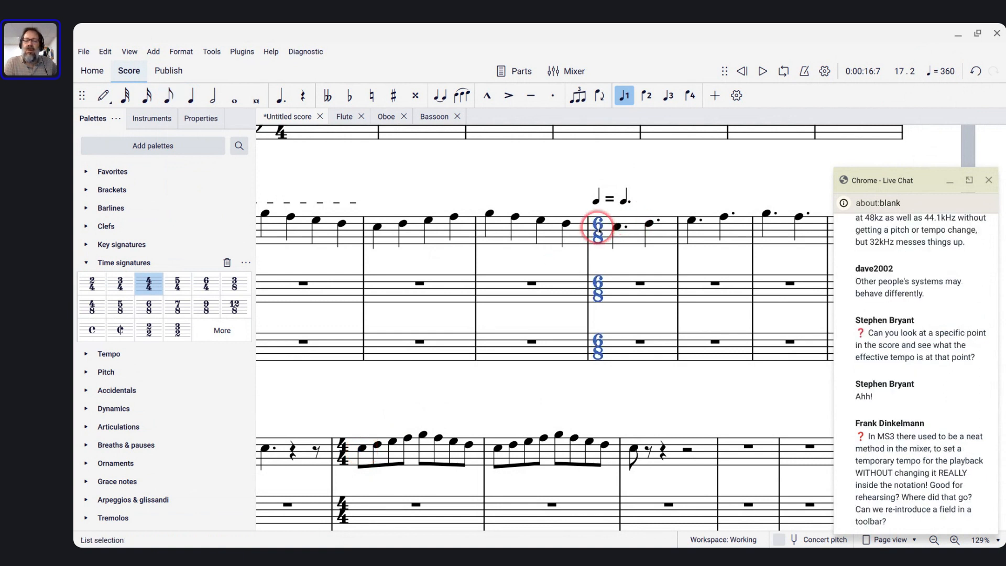
pyautogui.press('space')
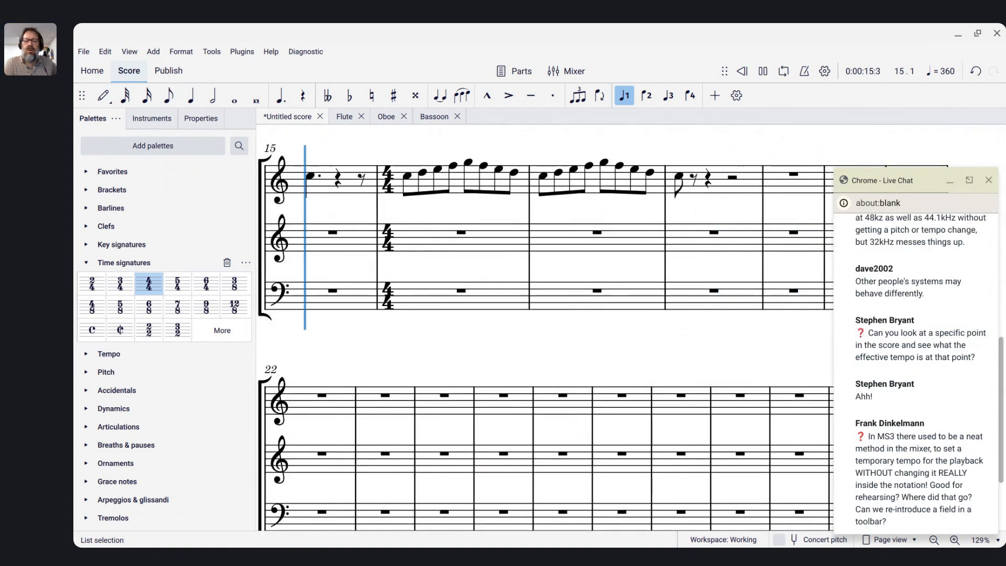
pyautogui.press('space')
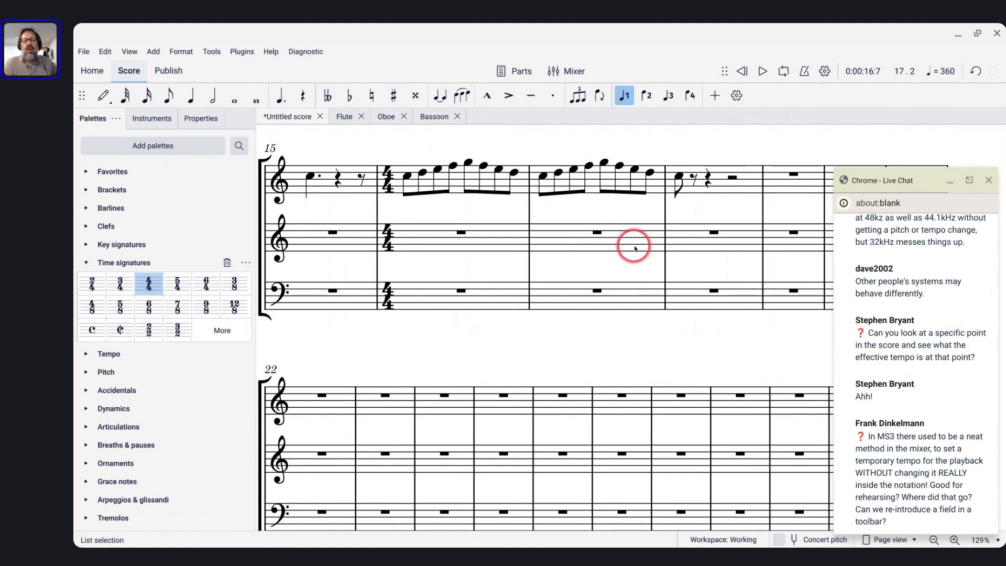
# - Add a quarter note = 120 tempo marking at the first flute note of measure 16
pyautogui.scroll(1, 427, 213)
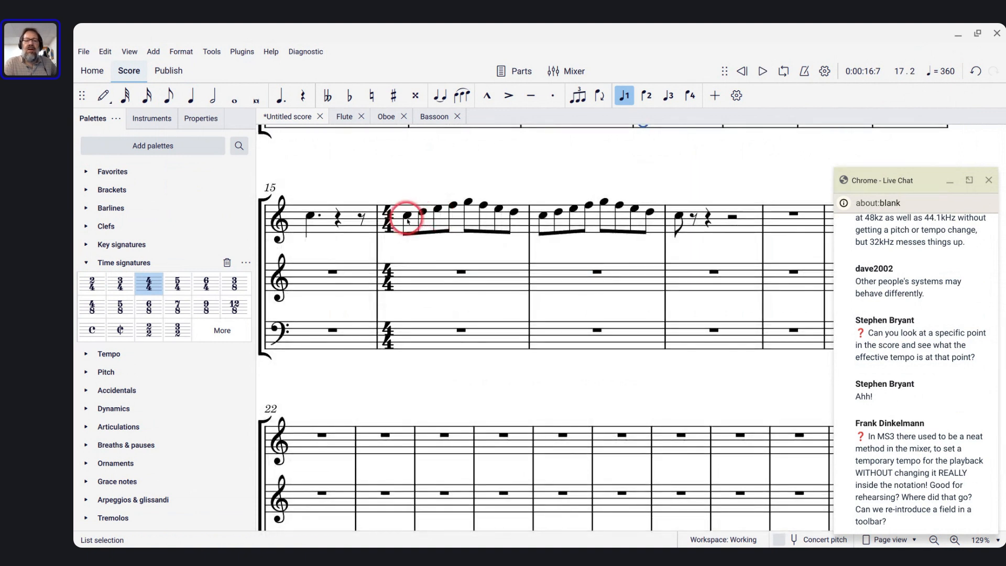
pyautogui.click(407, 220)
pyautogui.press('space')
pyautogui.click(439, 215)
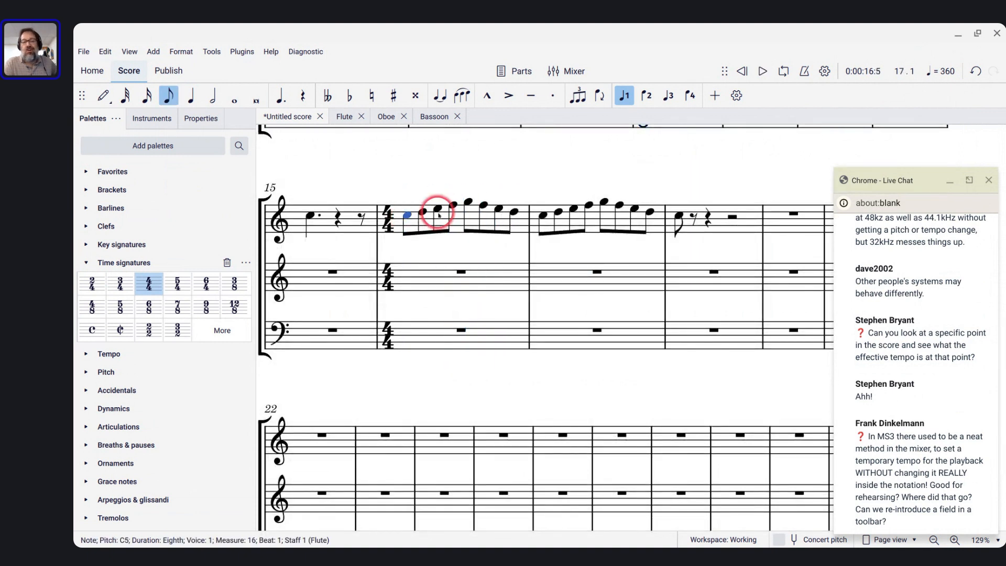
pyautogui.click(409, 217)
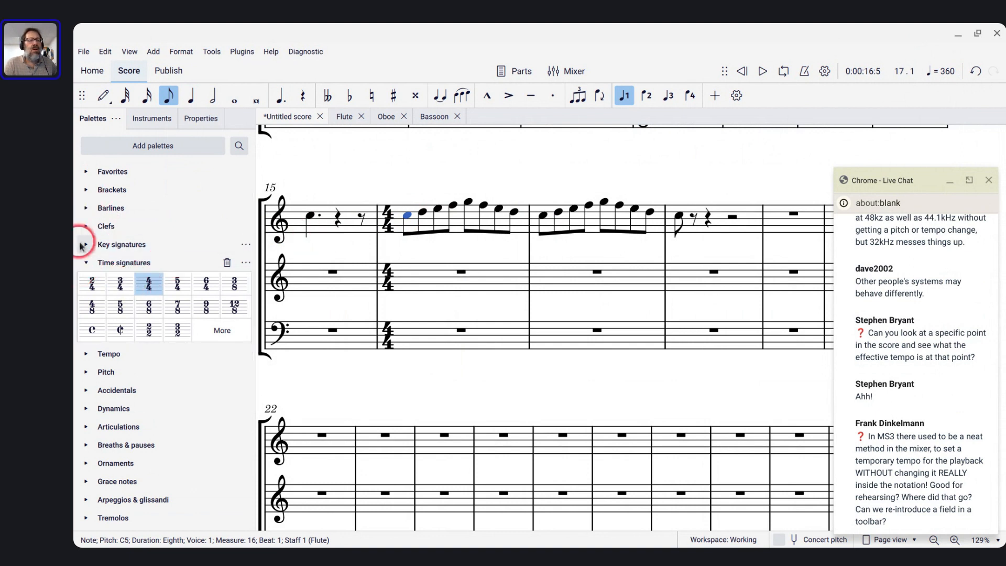
pyautogui.click(84, 360)
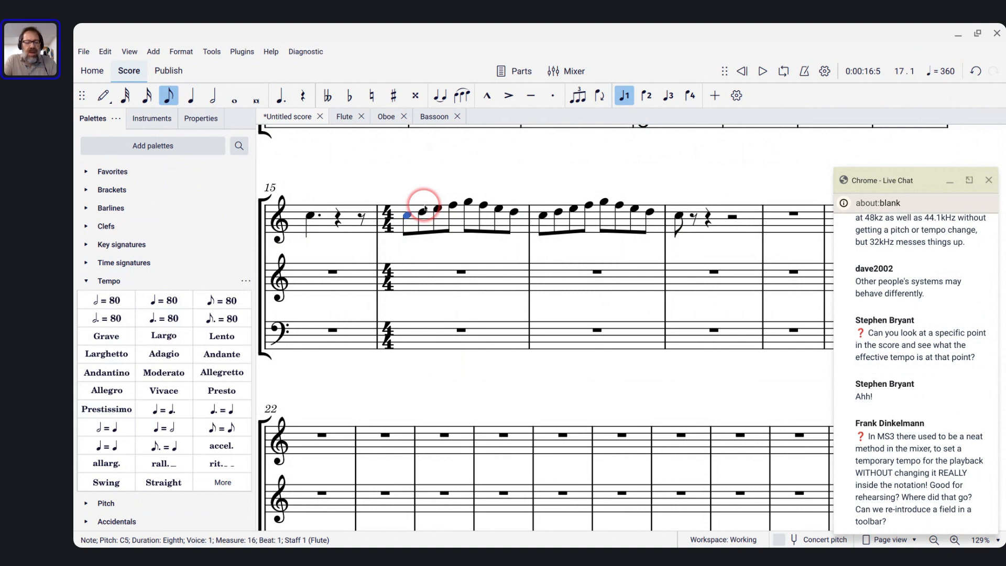
pyautogui.hotkey('alt', 't')
pyautogui.press('BackSpace')
pyautogui.press('BackSpace')
pyautogui.write('120')
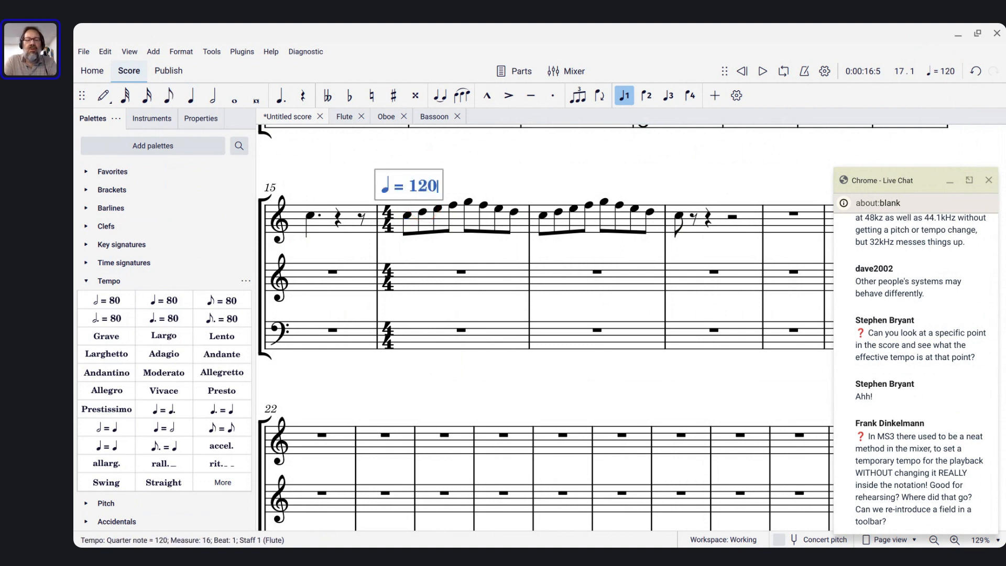
pyautogui.press('Escape')
pyautogui.click(443, 216)
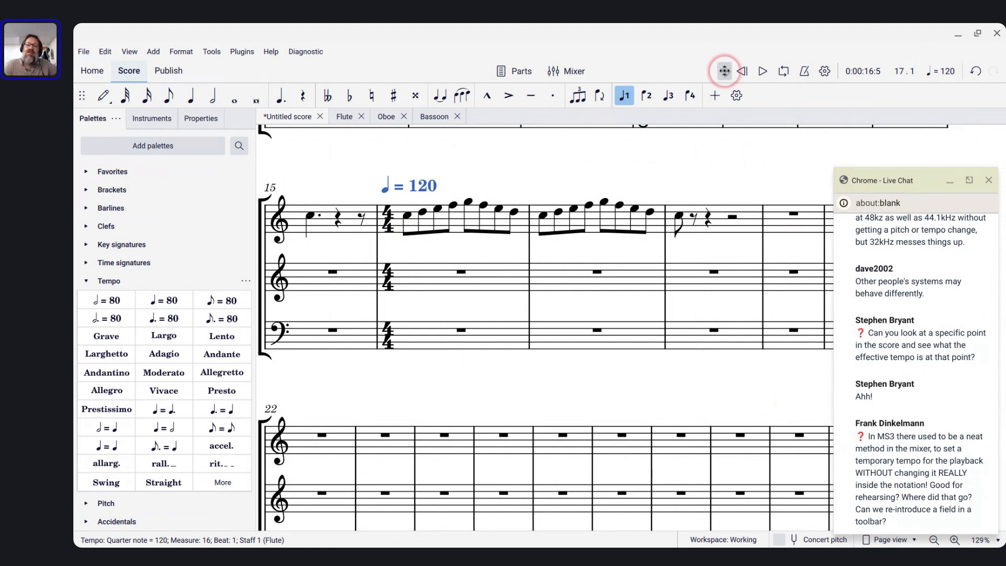
# - Detach the playback controls into a floating window and slow the playback tempo to 51%
pyautogui.moveTo(724, 71); pyautogui.dragTo(557, 160)
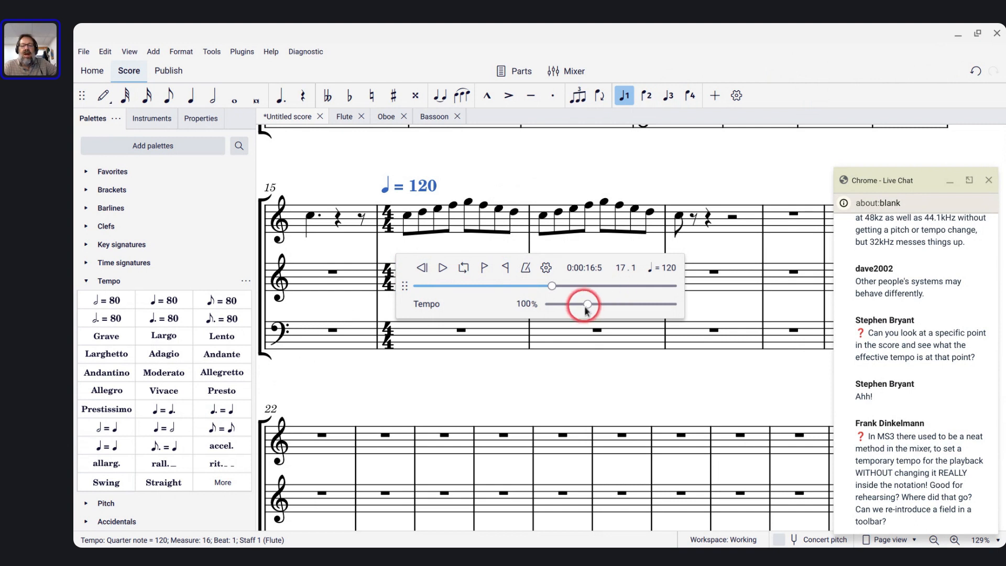
pyautogui.moveTo(587, 310); pyautogui.dragTo(567, 304)
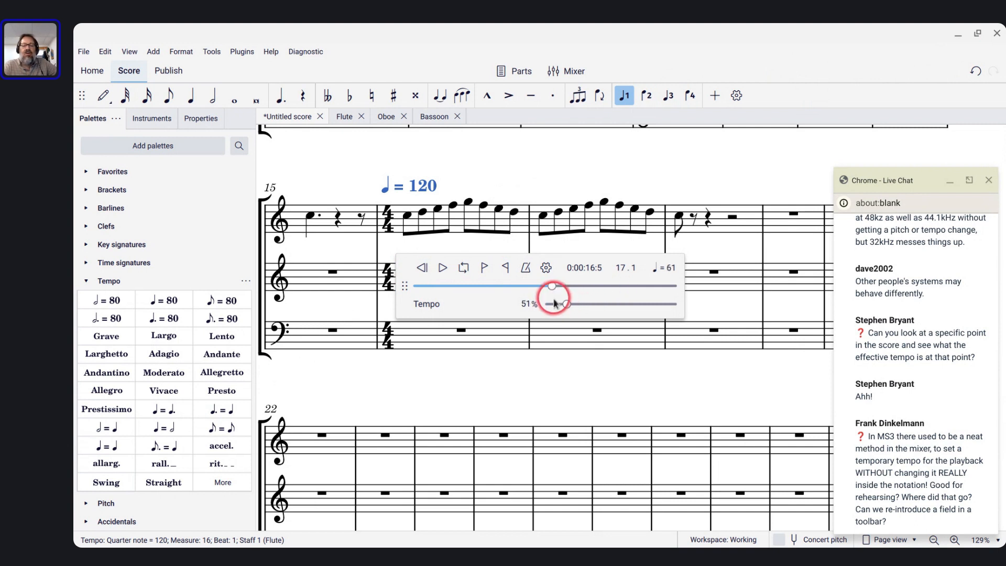
# - Play the score from the first flute note, raise the playback tempo to 200% while it plays, and stop playback
pyautogui.scroll(5, 542, 185)
pyautogui.scroll(5, 541, 183)
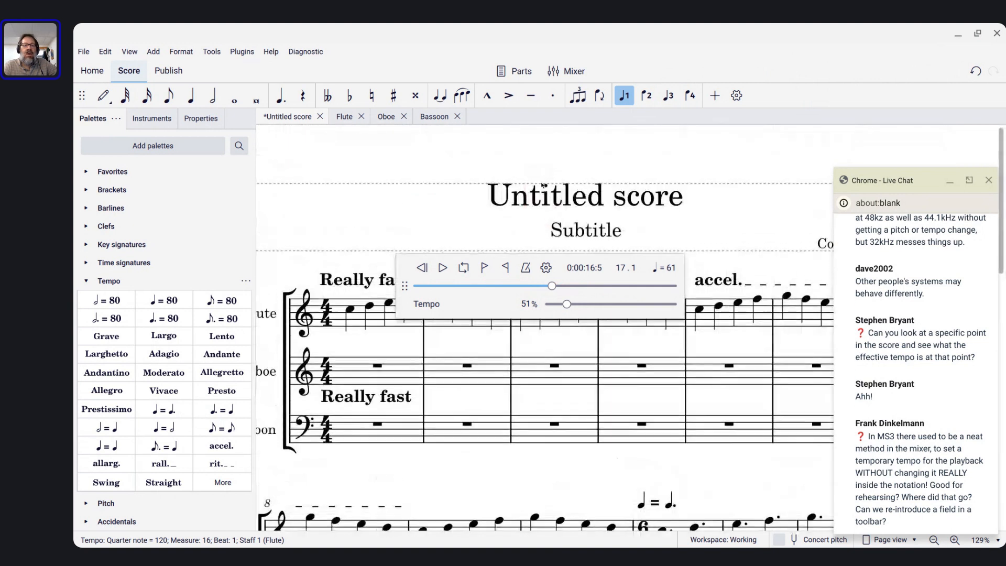
pyautogui.click(349, 309)
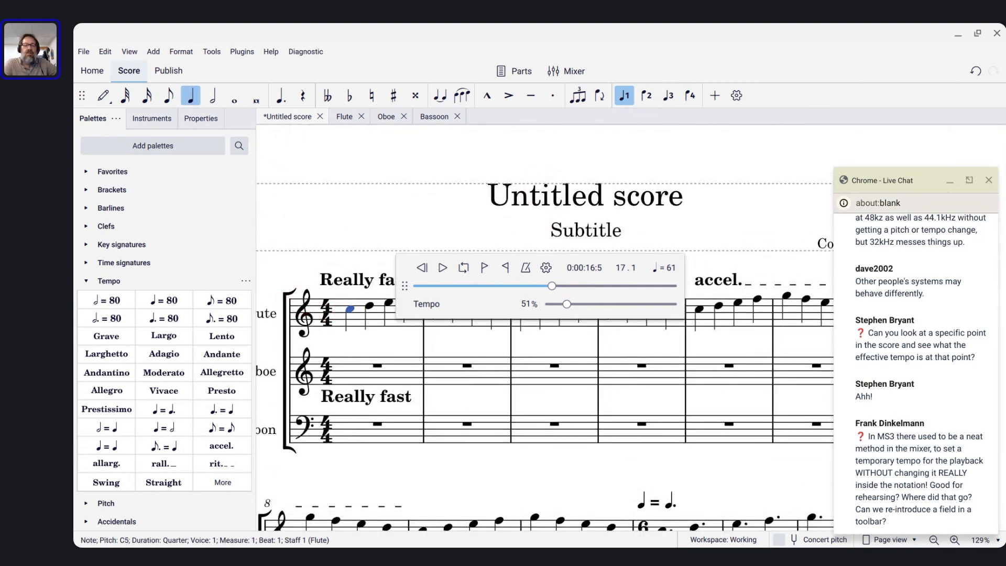
pyautogui.press('space')
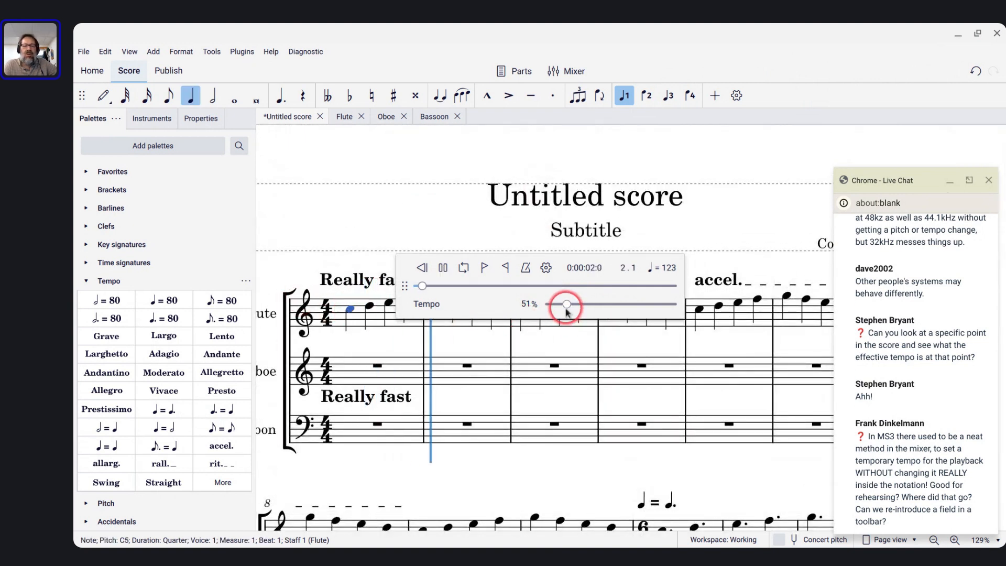
pyautogui.moveTo(566, 305); pyautogui.dragTo(630, 315)
pyautogui.press('space')
pyautogui.press('space')
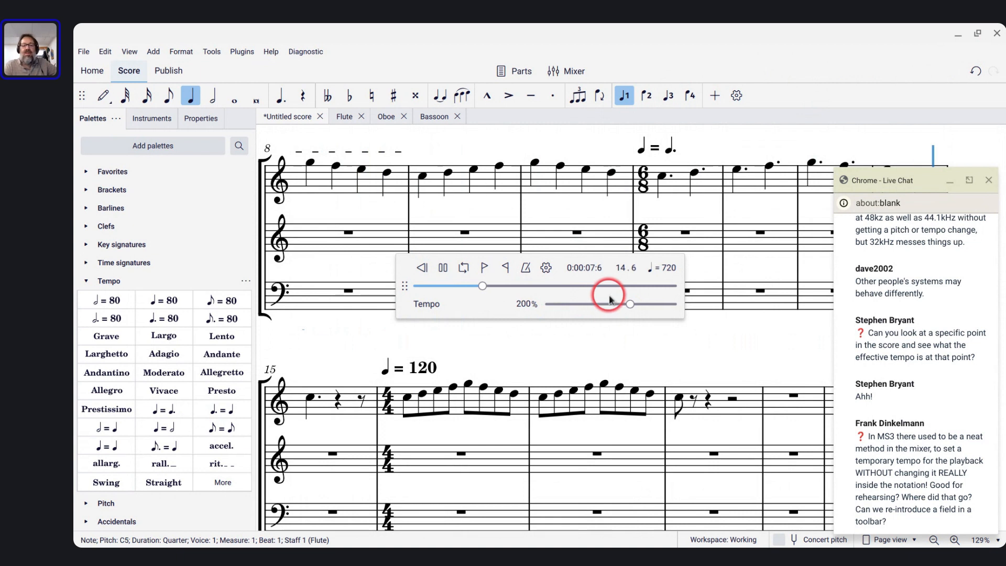
pyautogui.click(435, 268)
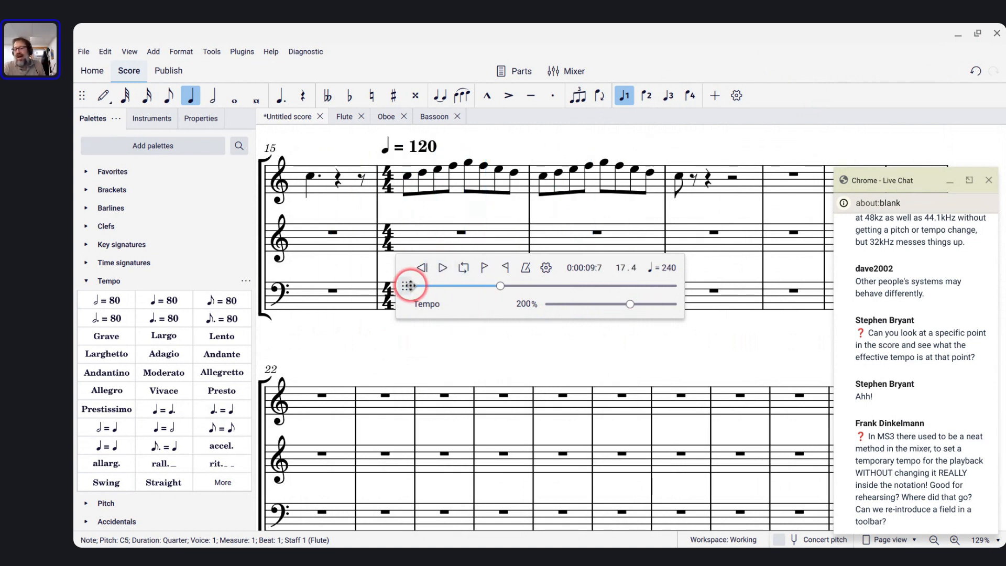
# - Reset the playback tempo to 100% in the floating playback controls and dock the controls again
pyautogui.moveTo(409, 285); pyautogui.dragTo(742, 56)
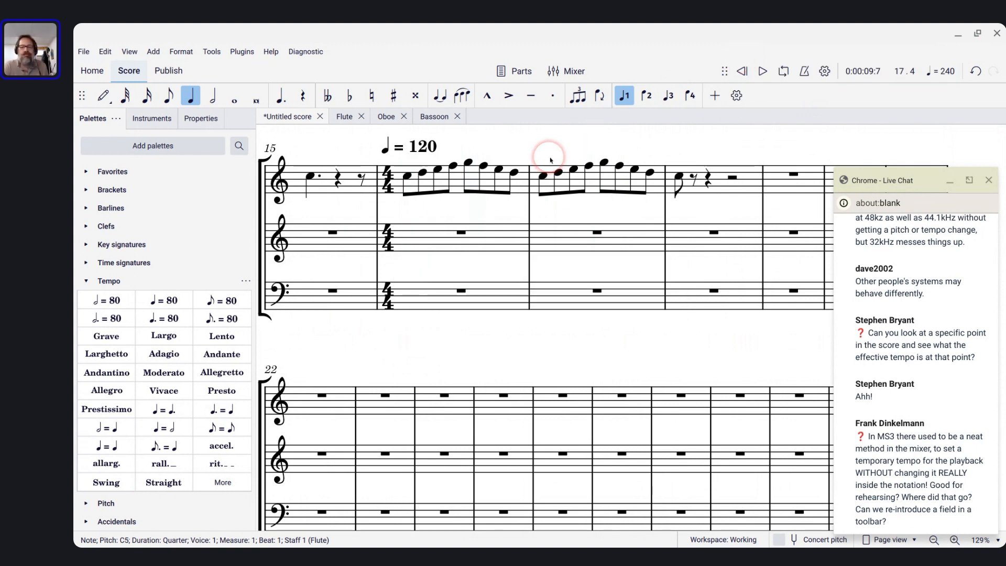
pyautogui.scroll(3, 550, 160)
pyautogui.hscroll(2, 551, 160)
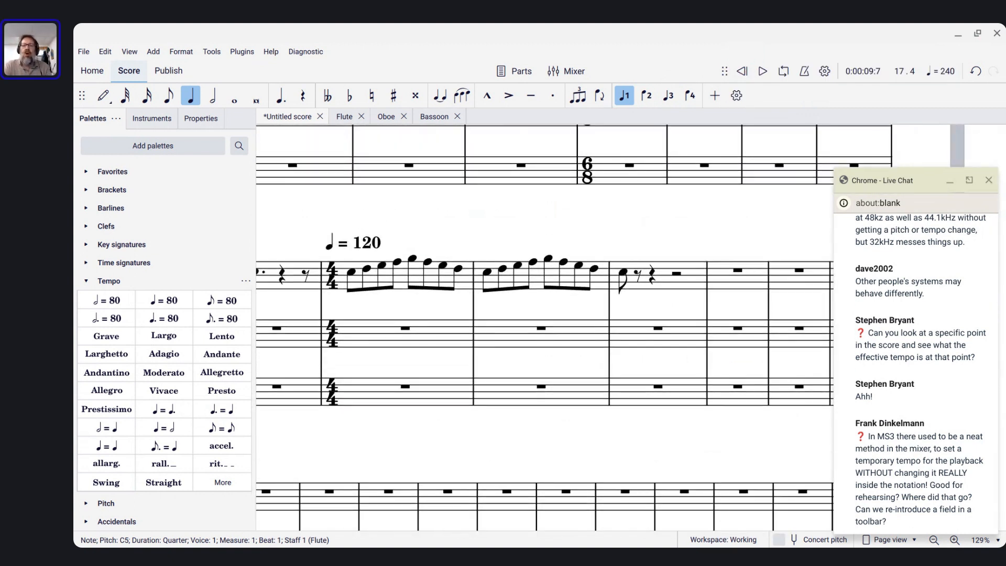
pyautogui.doubleClick(725, 71)
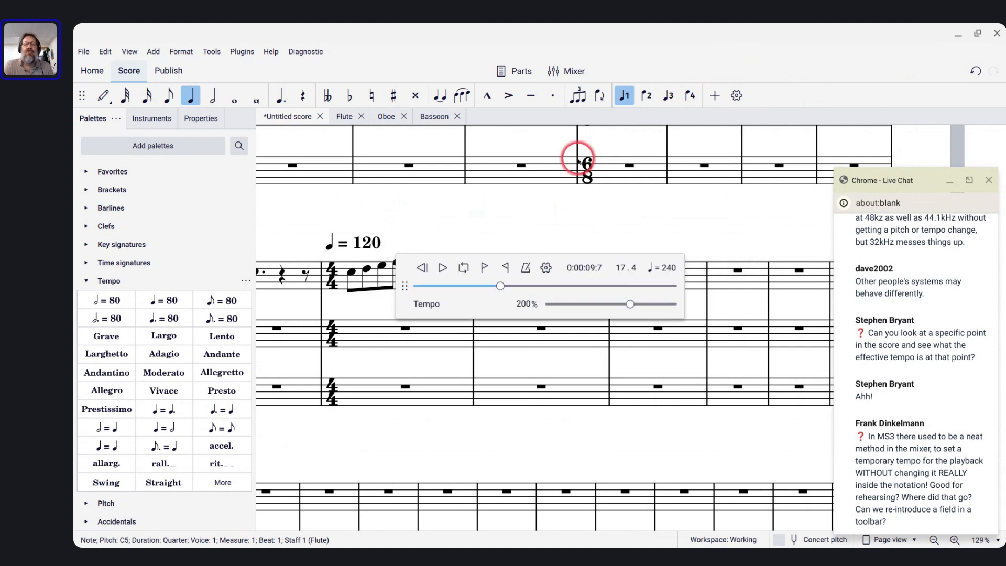
pyautogui.moveTo(630, 304); pyautogui.dragTo(588, 306)
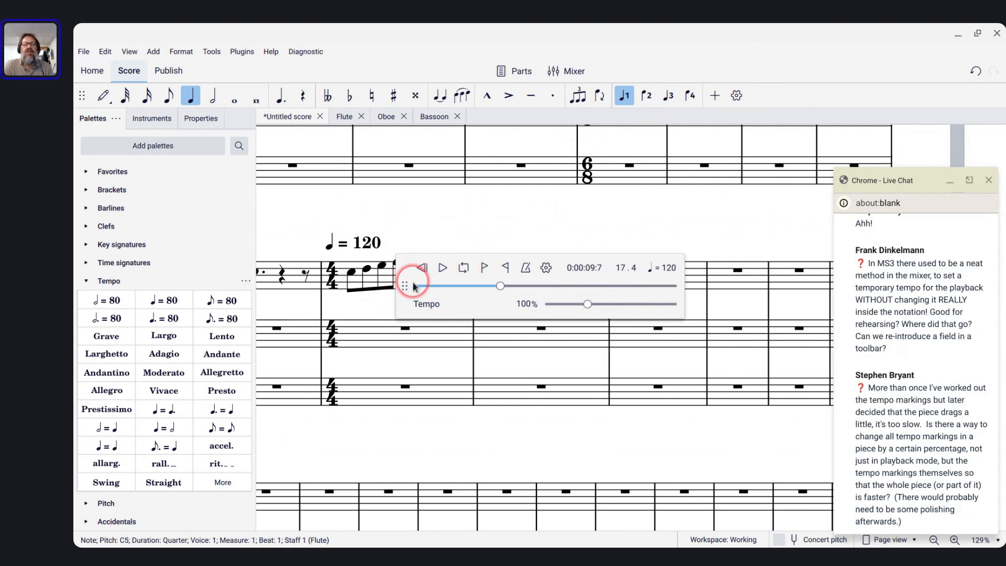
pyautogui.moveTo(413, 286); pyautogui.dragTo(755, 77)
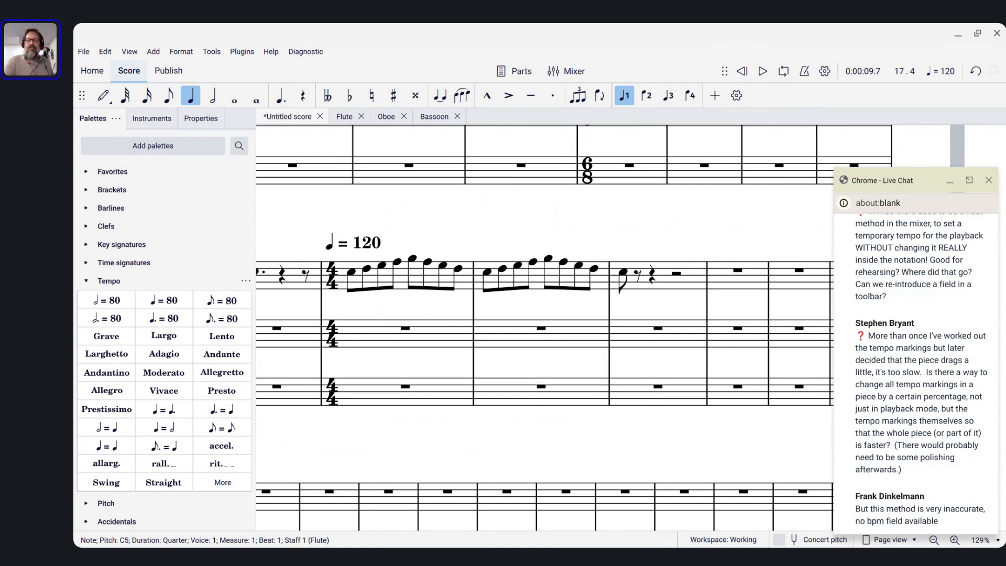
# - Float the playback controls once more, try a playback tempo of 102%, restore 100% and re-dock them
pyautogui.moveTo(725, 70); pyautogui.dragTo(602, 135)
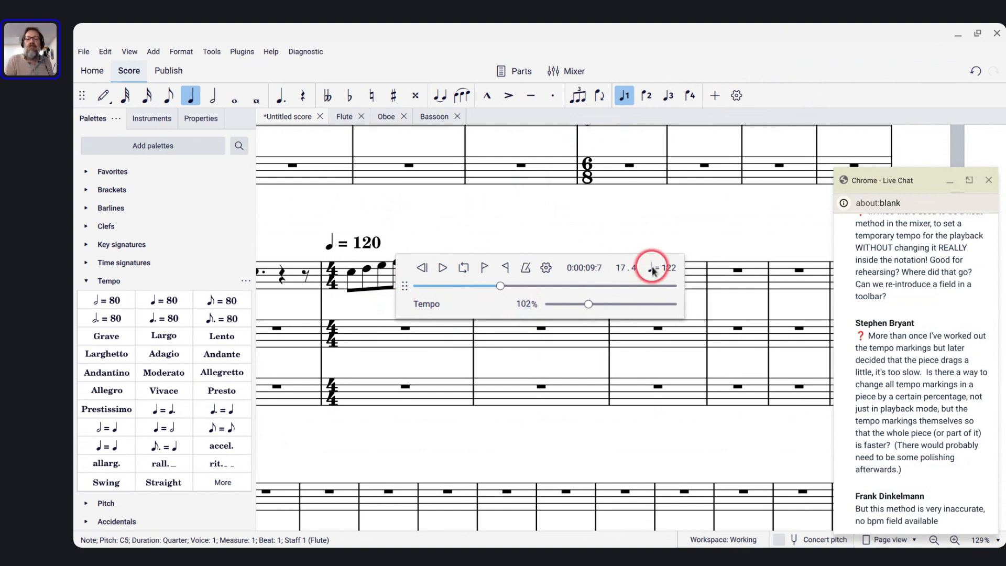
pyautogui.doubleClick(521, 304)
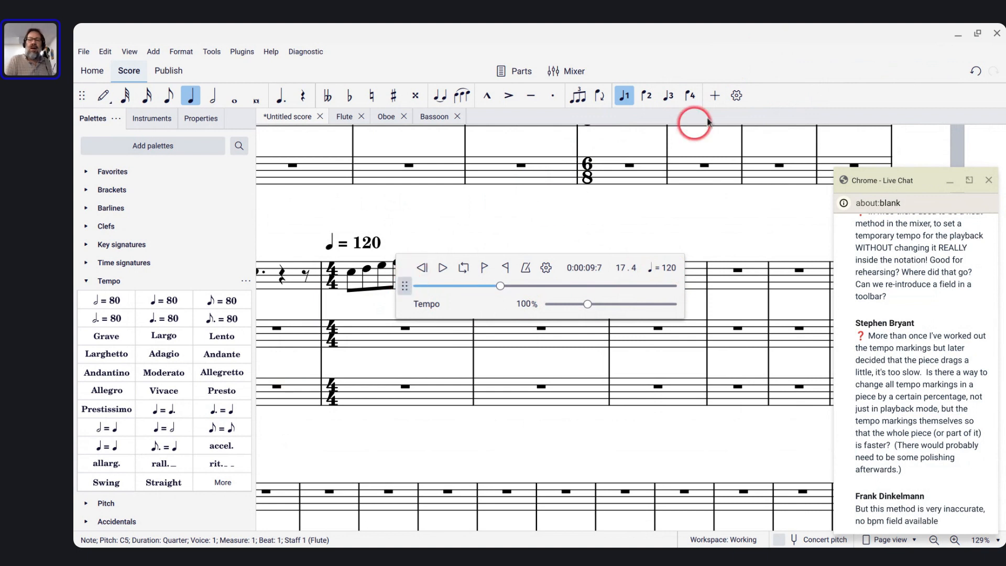
pyautogui.moveTo(781, 78); pyautogui.dragTo(819, 64)
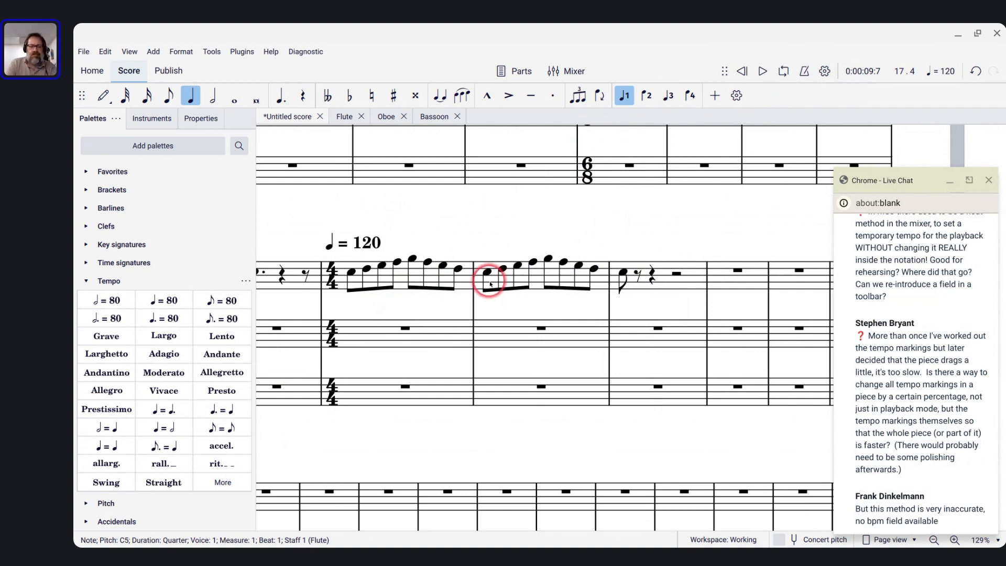
# - Play the flute passage starting at the 4/4 time signature in measure 16, then stop
pyautogui.click(337, 276)
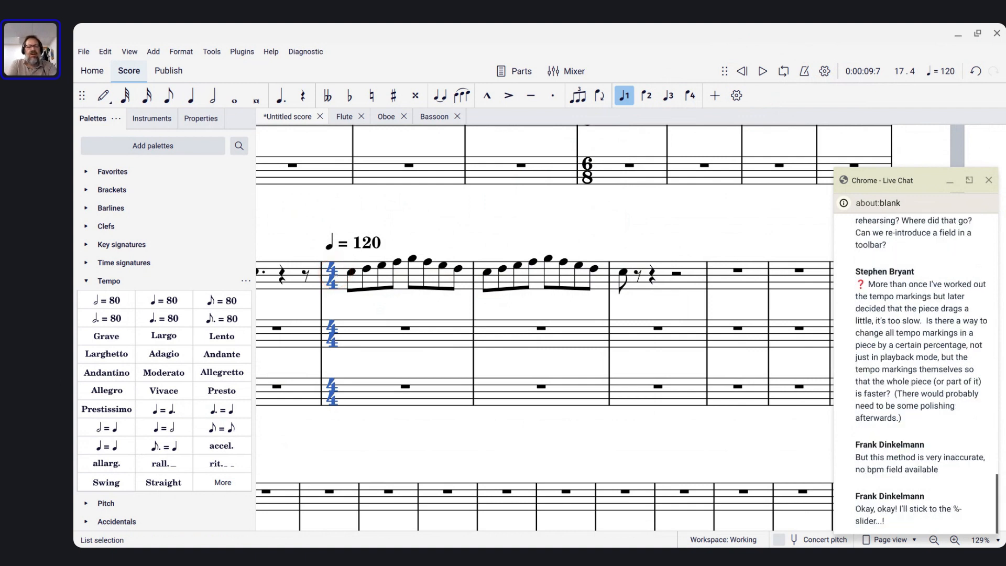
pyautogui.press('space')
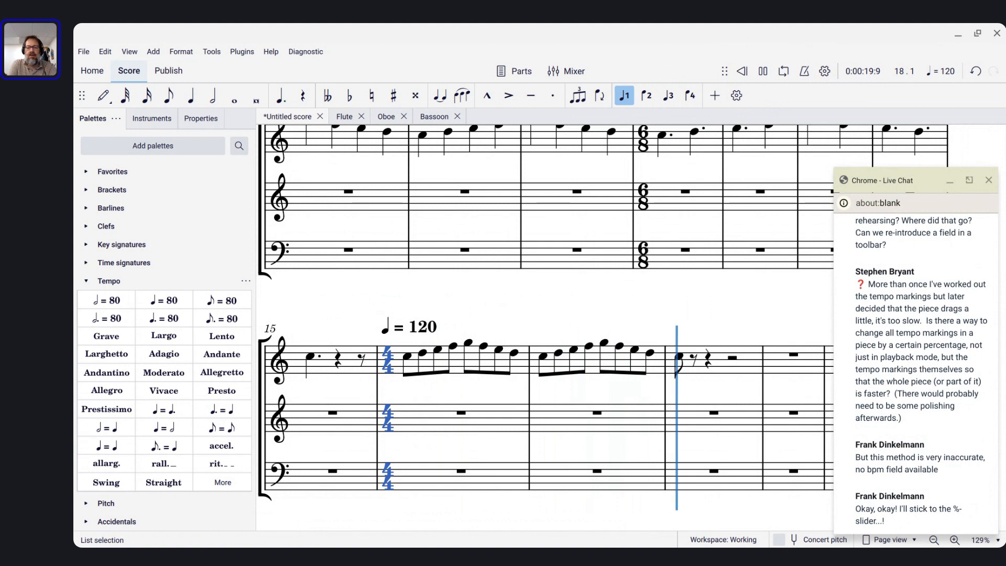
pyautogui.press('space')
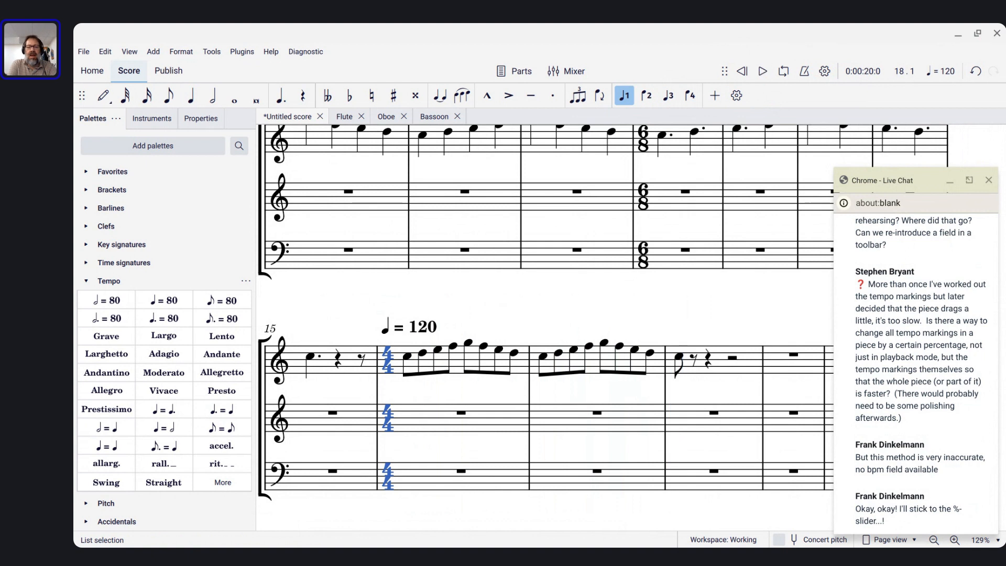
# - Repeat the eighth-note flute pattern of measure 17 five times, filling measures 18 to 22
pyautogui.click(594, 368)
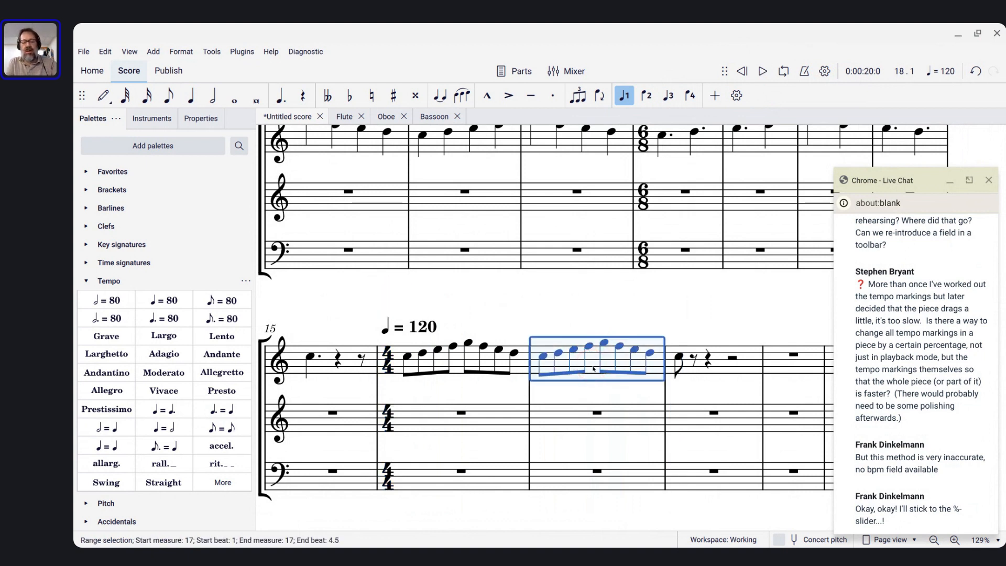
pyautogui.hotkey('ctrl', 'Right')
pyautogui.hotkey('ctrl', 'Right')
pyautogui.hotkey('ctrl', 'Right')
pyautogui.hotkey('ctrl', 'Right')
pyautogui.hotkey('ctrl', 'Right')
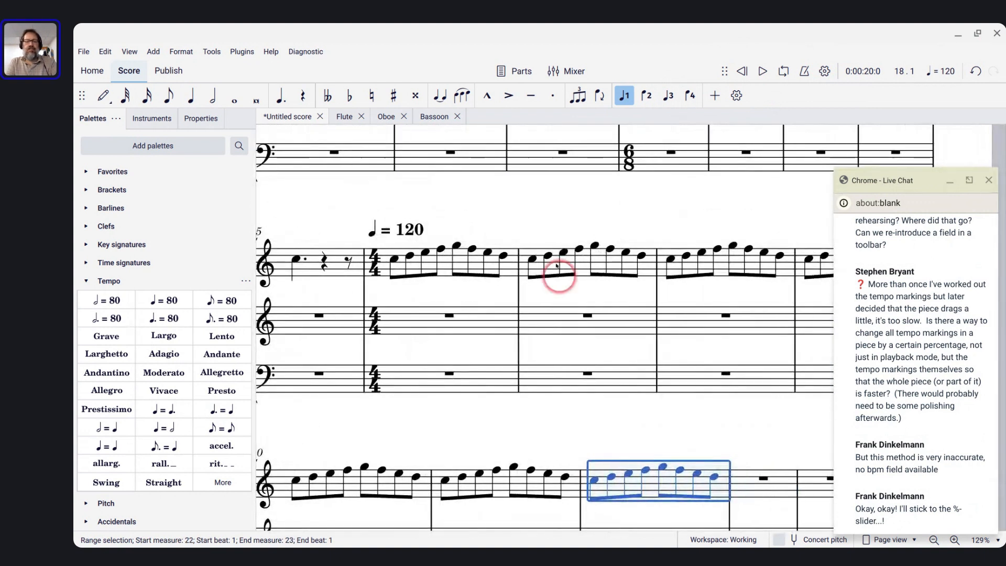
# - Add a Swing marking at the first flute note of measure 17 and play the passage from measure 16
pyautogui.click(534, 258)
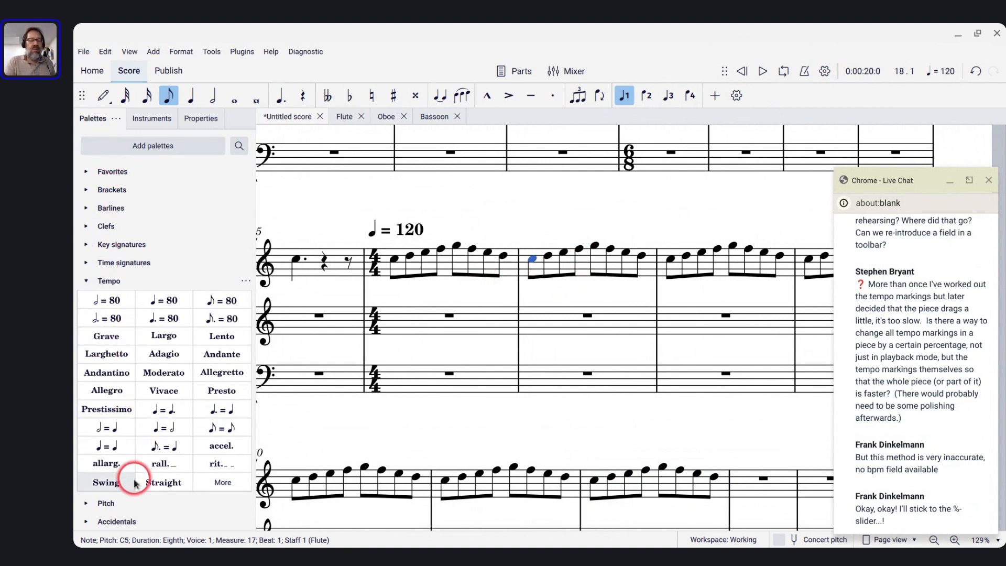
pyautogui.click(116, 487)
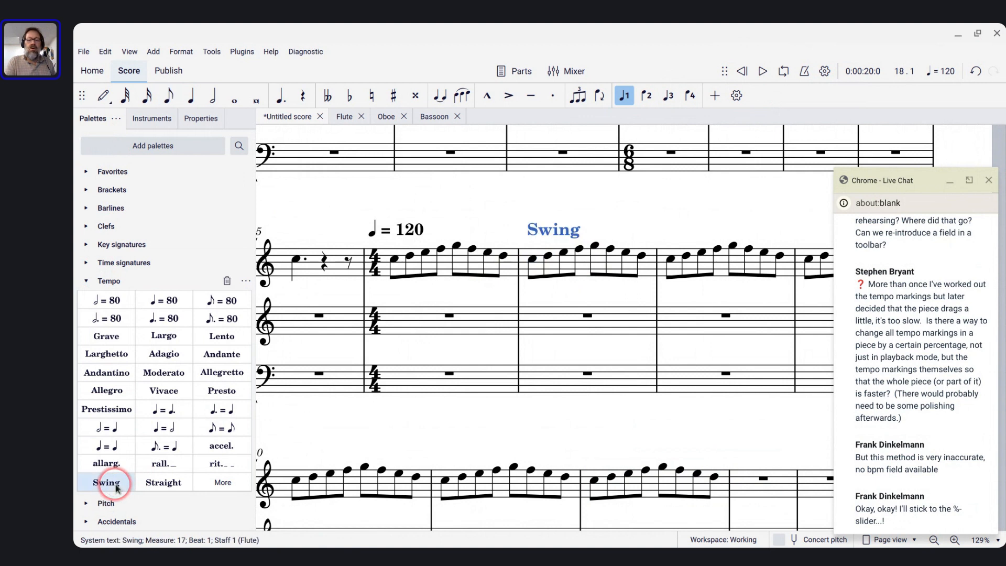
pyautogui.click(376, 259)
pyautogui.press('space')
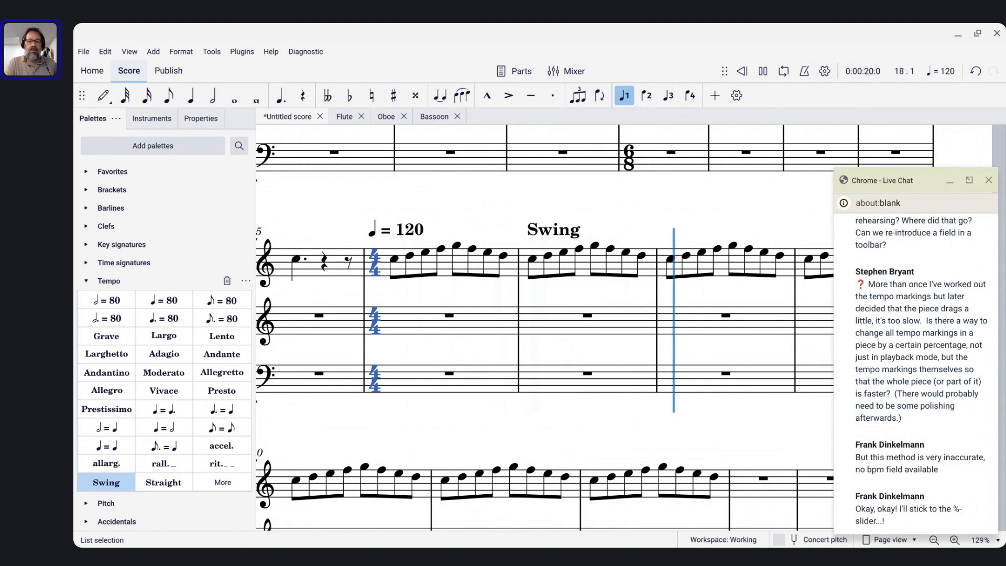
pyautogui.press('space')
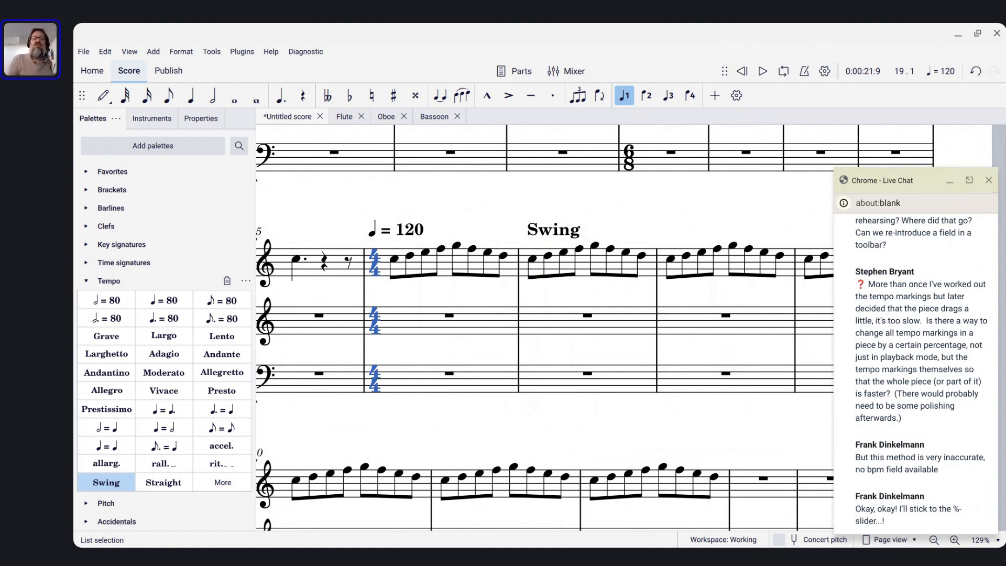
# - Inspect the text properties of the Swing marking at measure 17, including its additional options
pyautogui.click(554, 240)
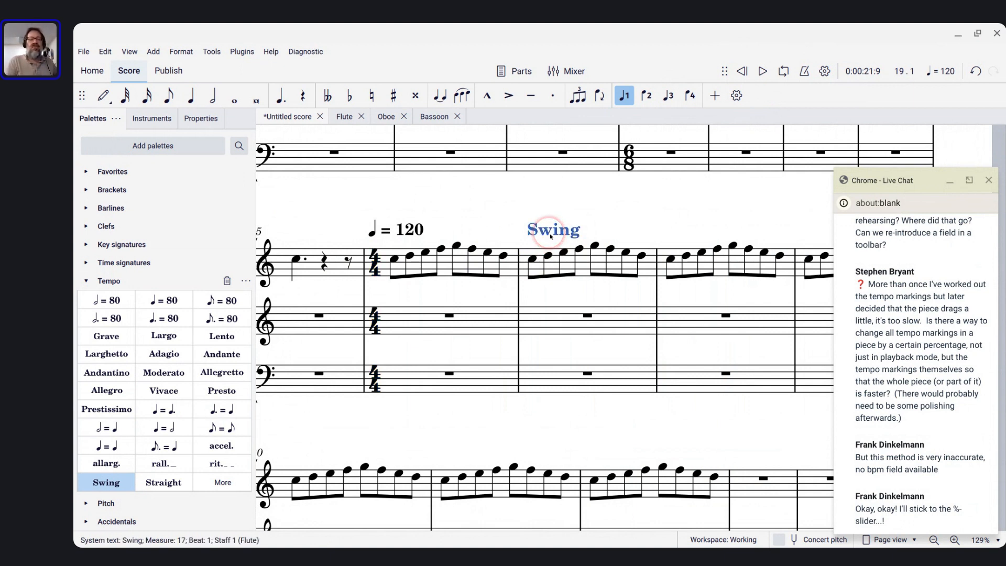
pyautogui.click(201, 119)
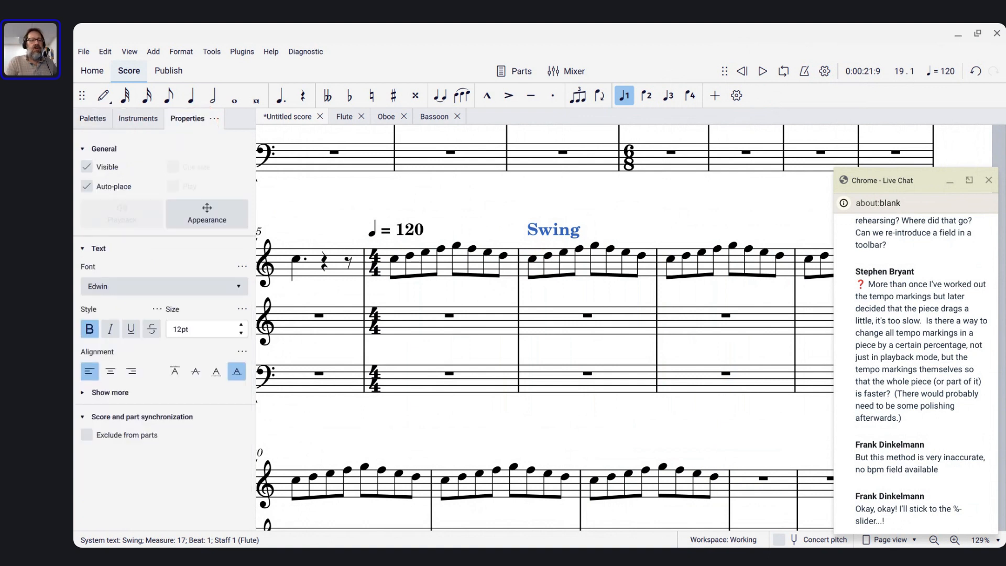
pyautogui.click(81, 397)
pyautogui.scroll(-3, 120, 411)
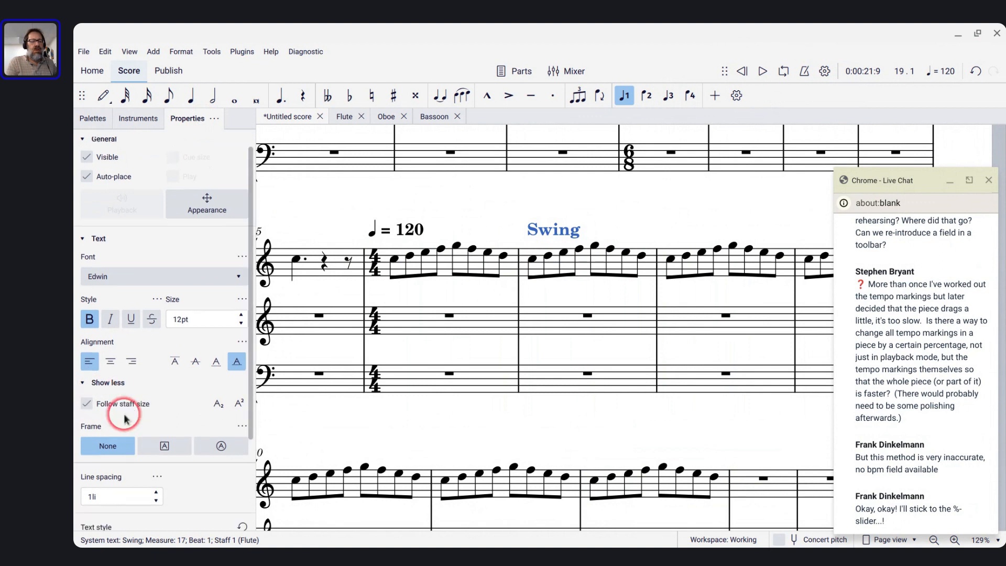
pyautogui.scroll(5, 123, 413)
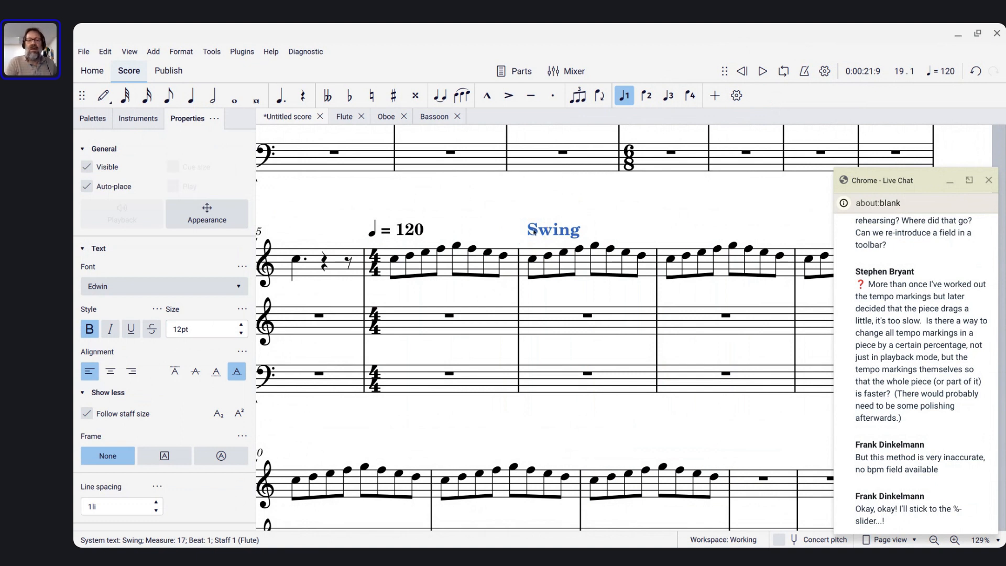
# - Set the swing ratio of the Swing marking at measure 17 to 66% in its system text properties
pyautogui.rightClick(533, 231)
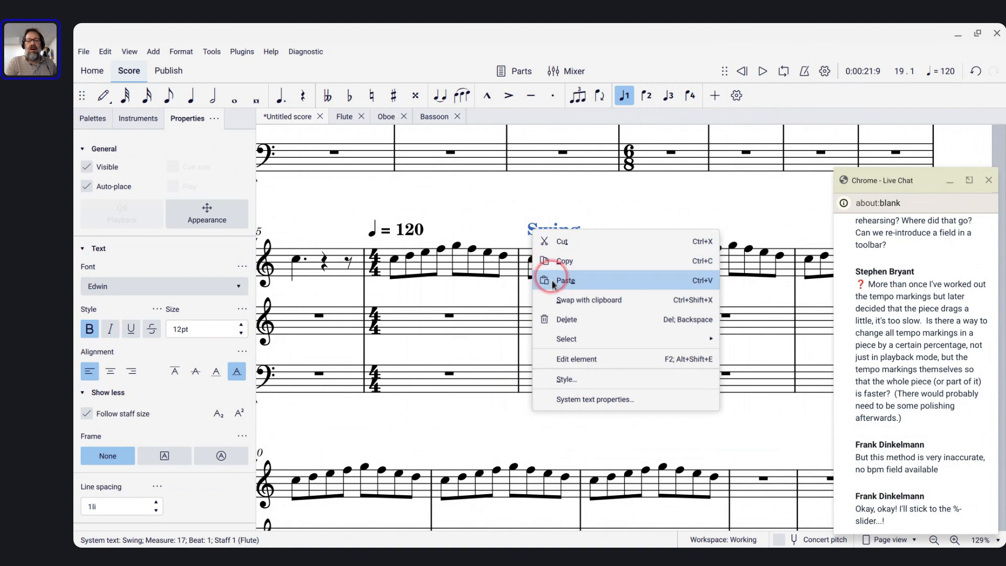
pyautogui.click(573, 402)
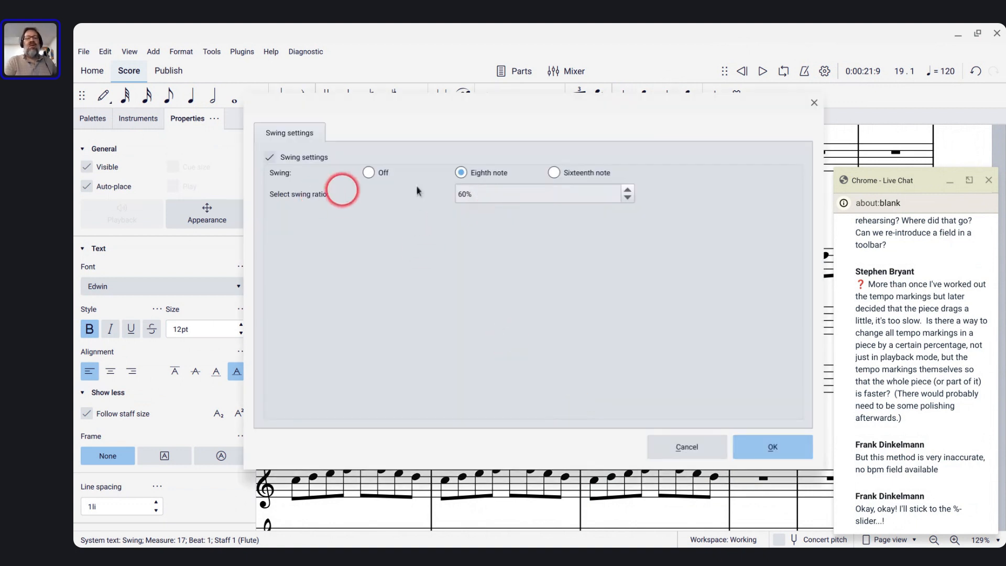
pyautogui.click(514, 193)
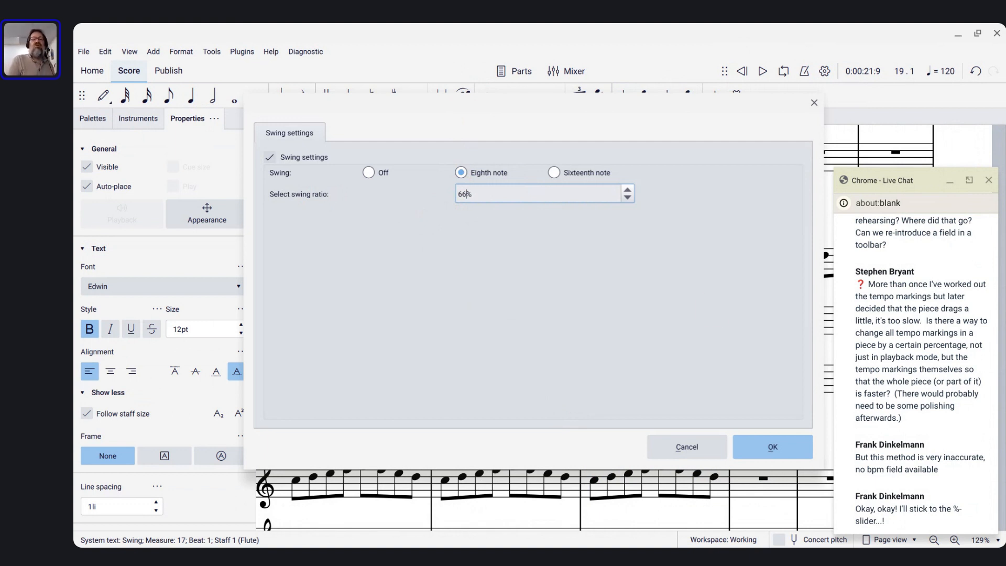
pyautogui.click(777, 447)
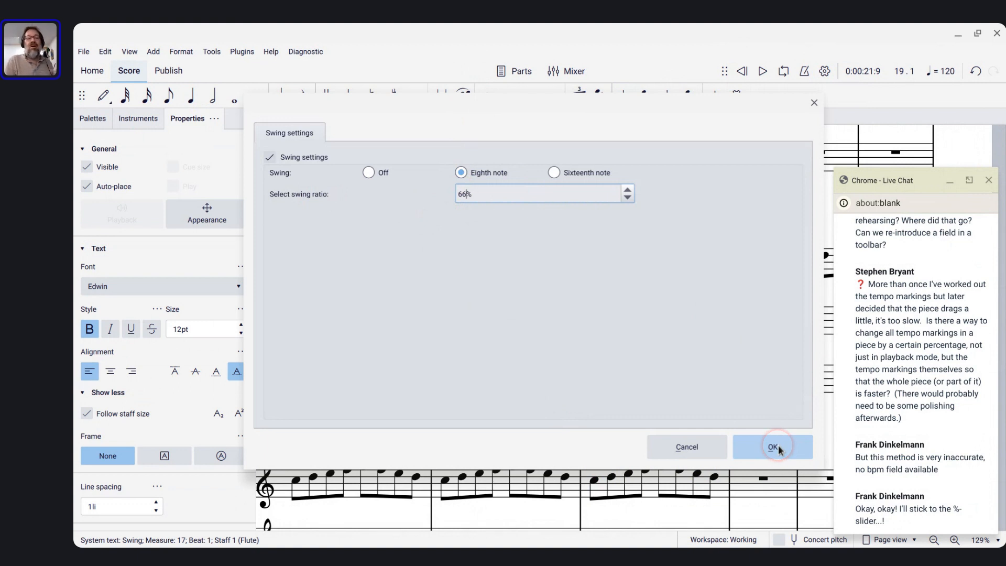
pyautogui.click(777, 448)
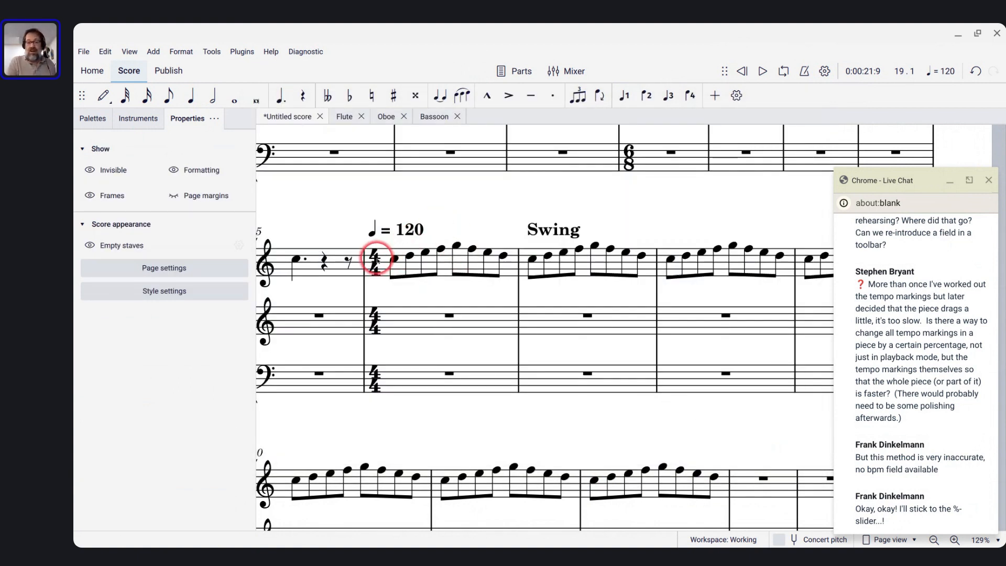
# - Play the flute passage from the 4/4 time signature in measure 16 into measure 18, then stop
pyautogui.click(376, 259)
pyautogui.press('space')
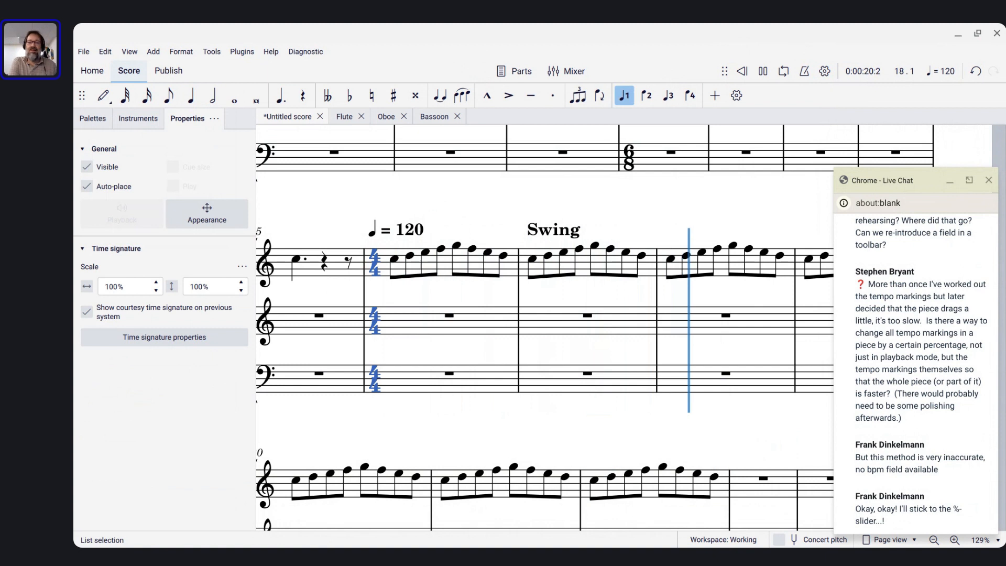
pyautogui.press('space')
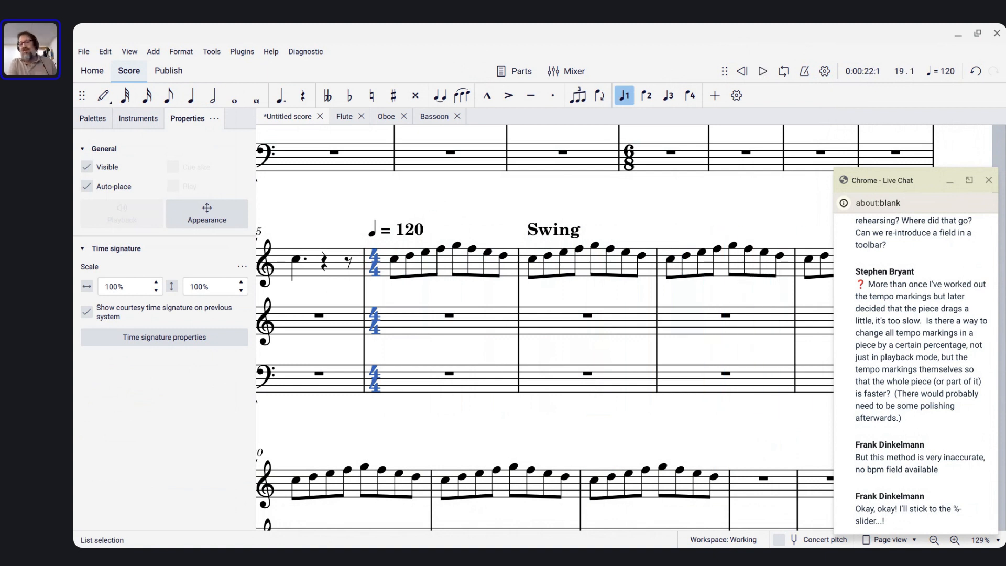
pyautogui.click(367, 279)
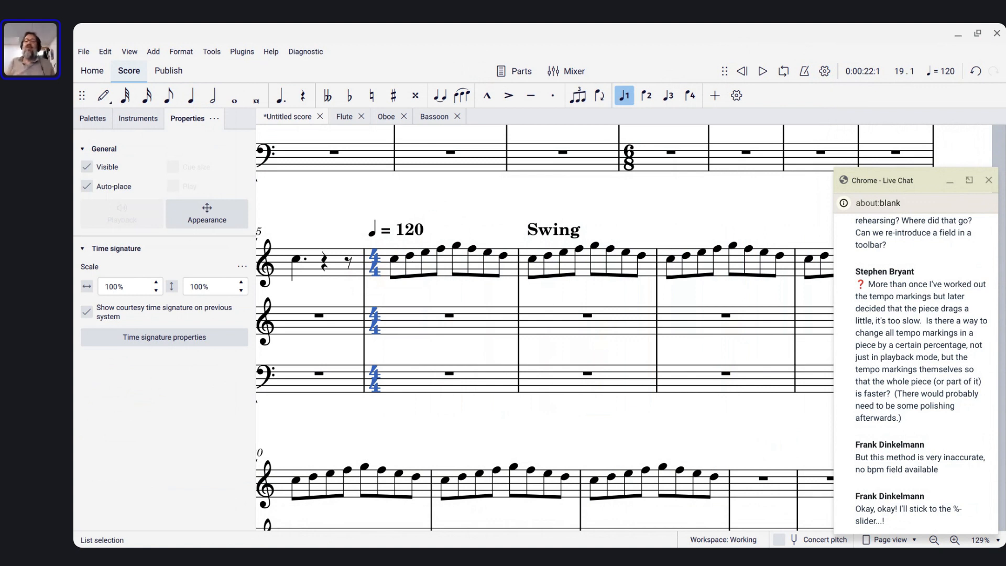
# - Set the Swing marking's swing ratio to 75% in its system text properties
pyautogui.click(550, 231)
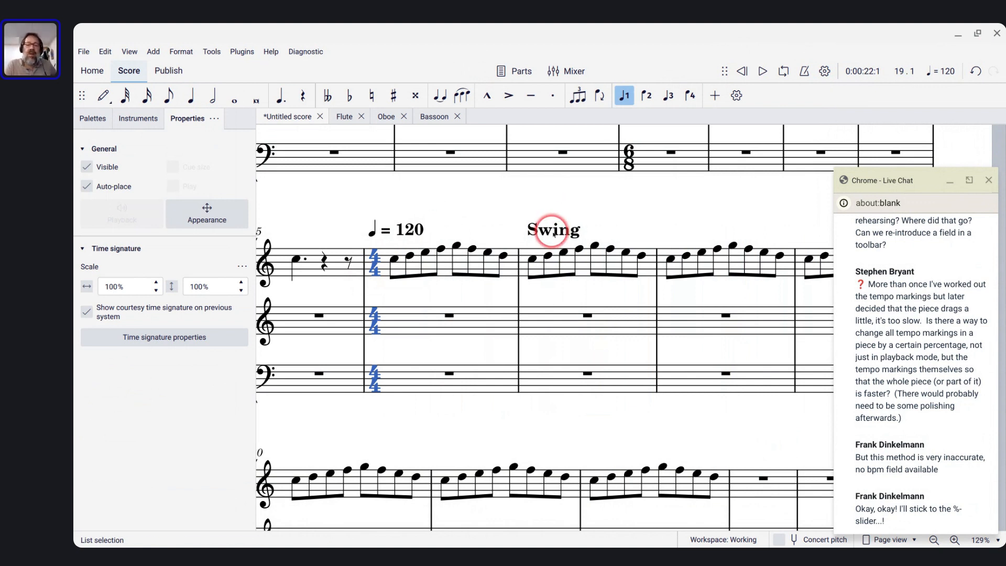
pyautogui.rightClick(553, 233)
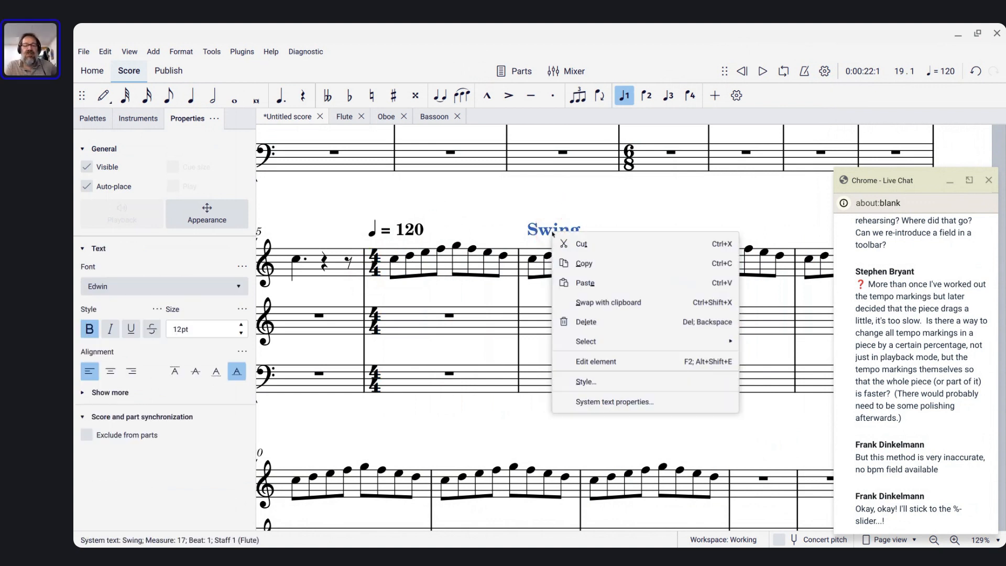
pyautogui.click(589, 402)
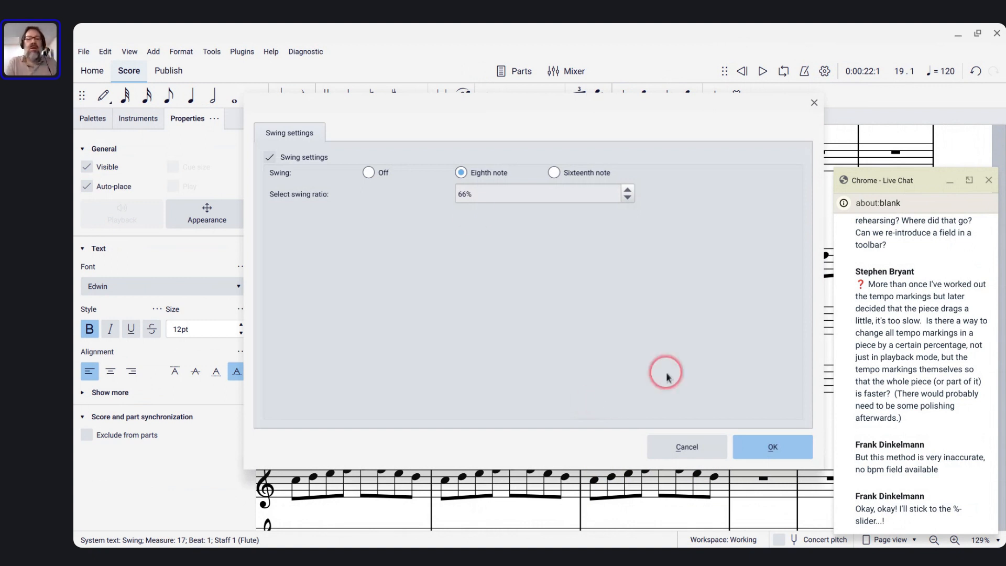
pyautogui.click(465, 194)
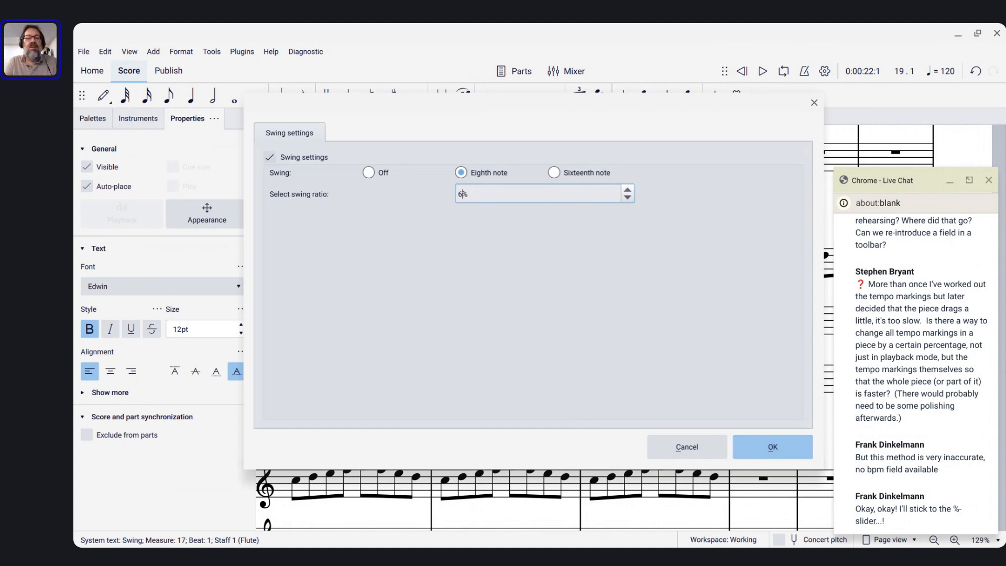
pyautogui.press('Return')
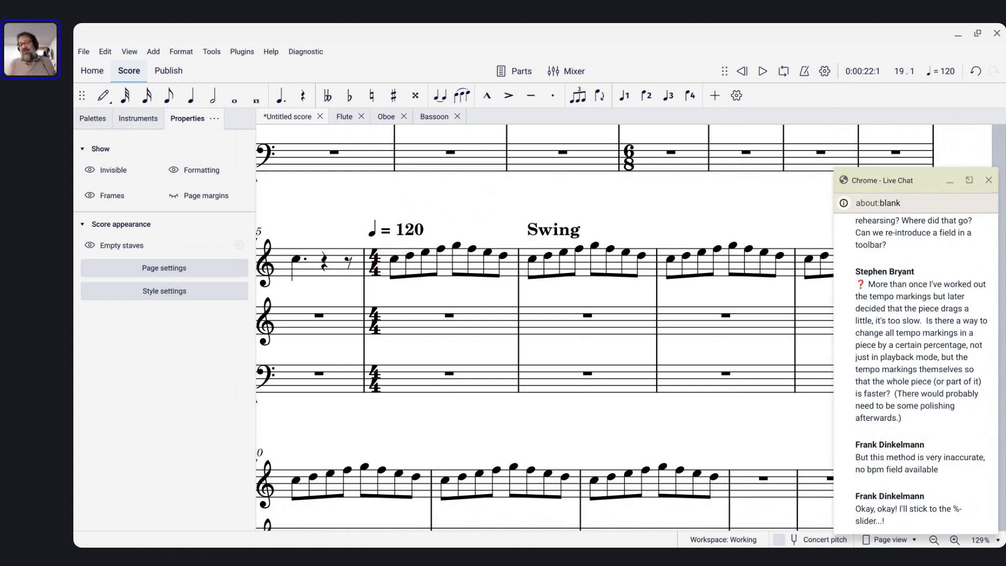
# - Play the passage from the first flute note of measure 16 to hear the swing, then stop
pyautogui.click(394, 259)
pyautogui.press('space')
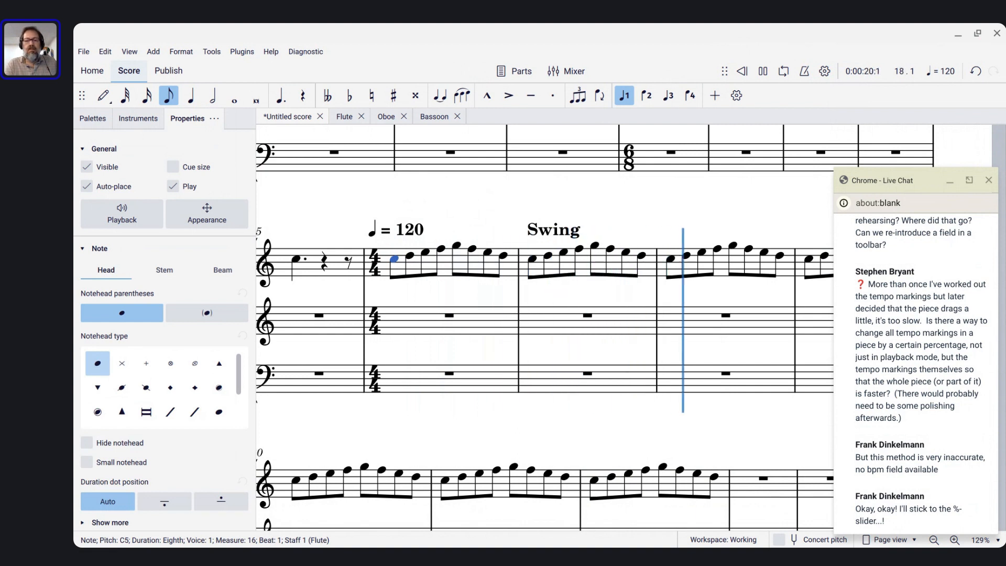
pyautogui.press('space')
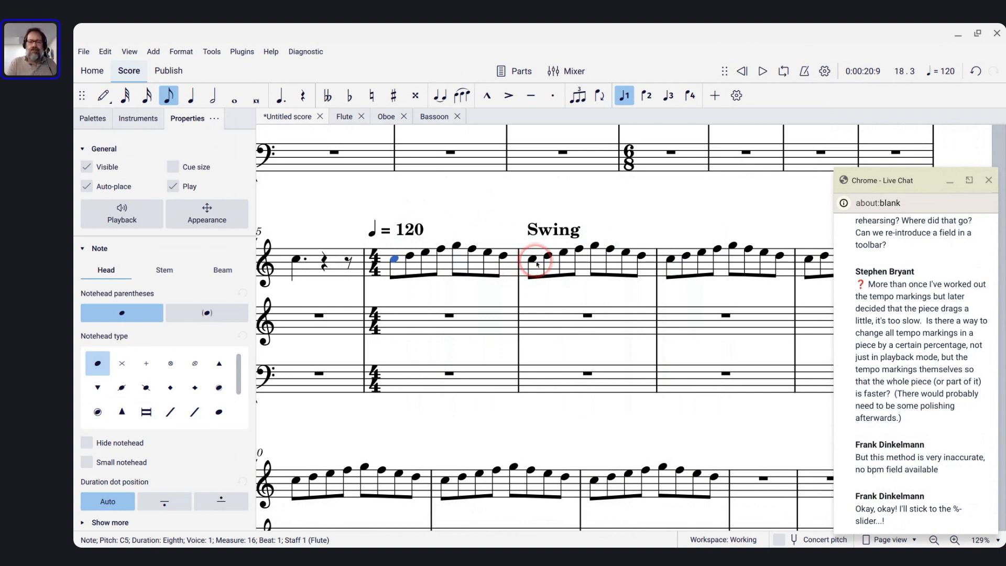
# - Switch the Swing marking to sixteenth-note swing and play the flute passage from the first note of measure 16
pyautogui.click(533, 229)
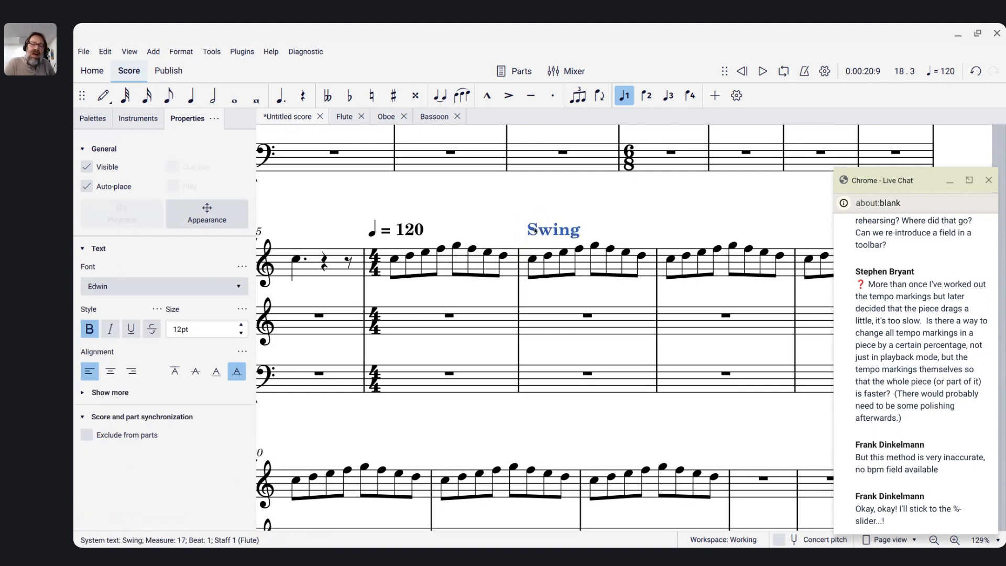
pyautogui.rightClick(533, 229)
pyautogui.click(567, 399)
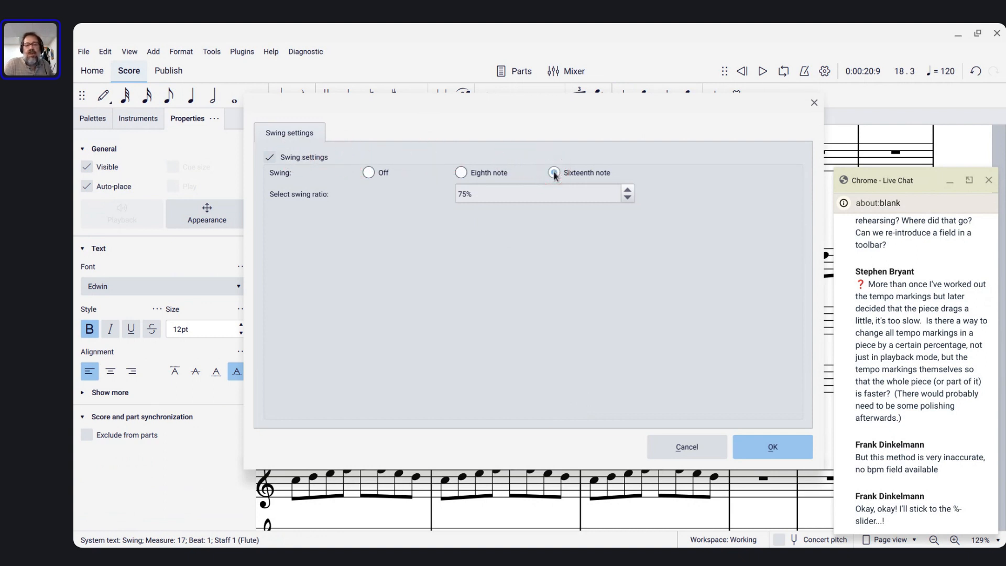
pyautogui.click(758, 455)
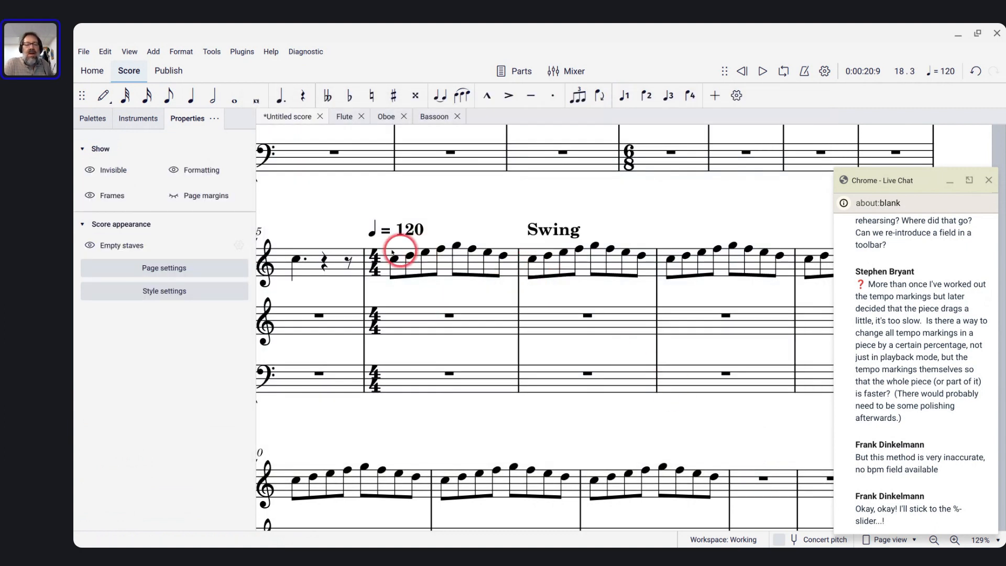
pyautogui.press('space')
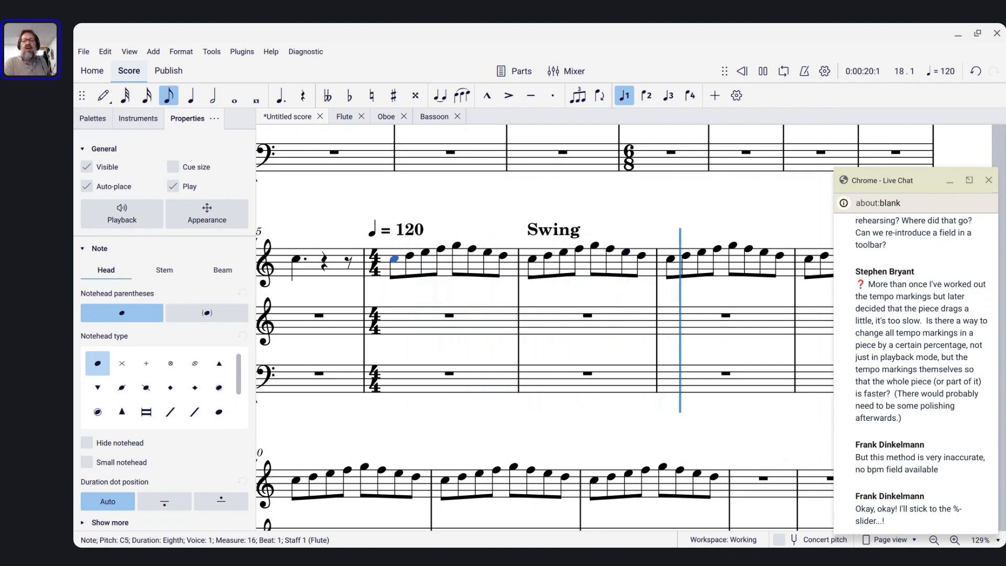
pyautogui.press('space')
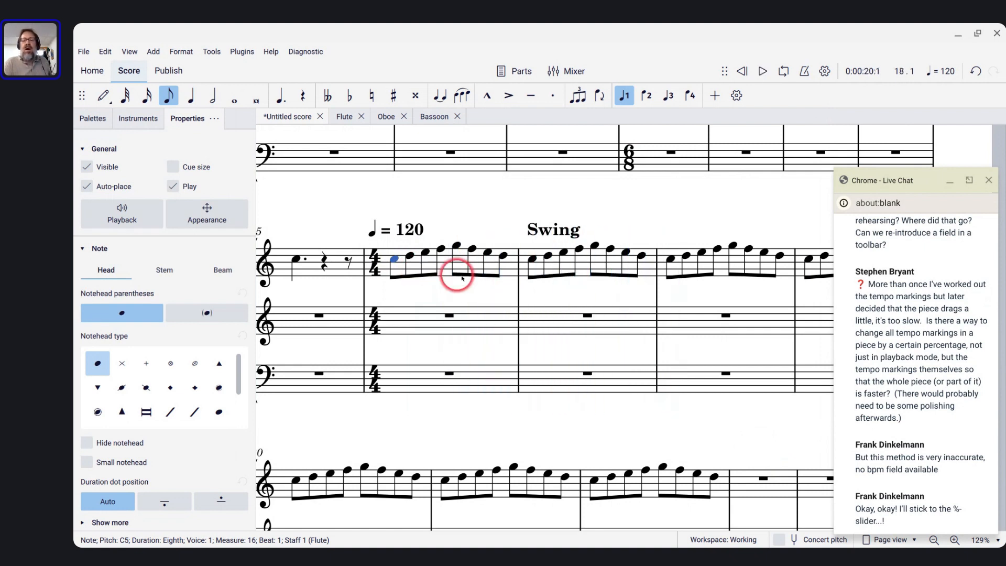
# - Cut the flute notes of measures 18 and 19 and paste them at half duration into measure 18
pyautogui.click(722, 268)
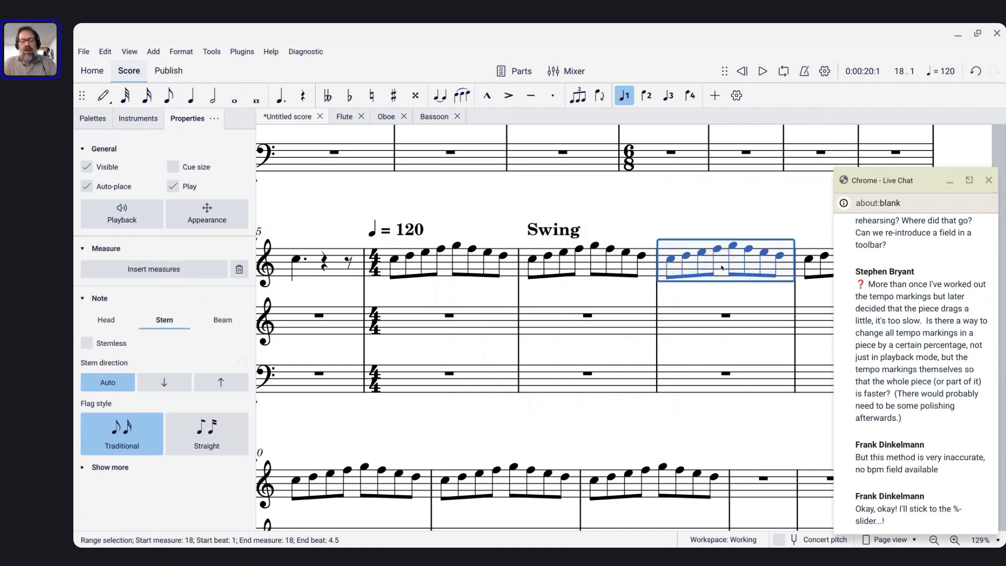
pyautogui.hotkey('ctrl', 'shift', 'Right')
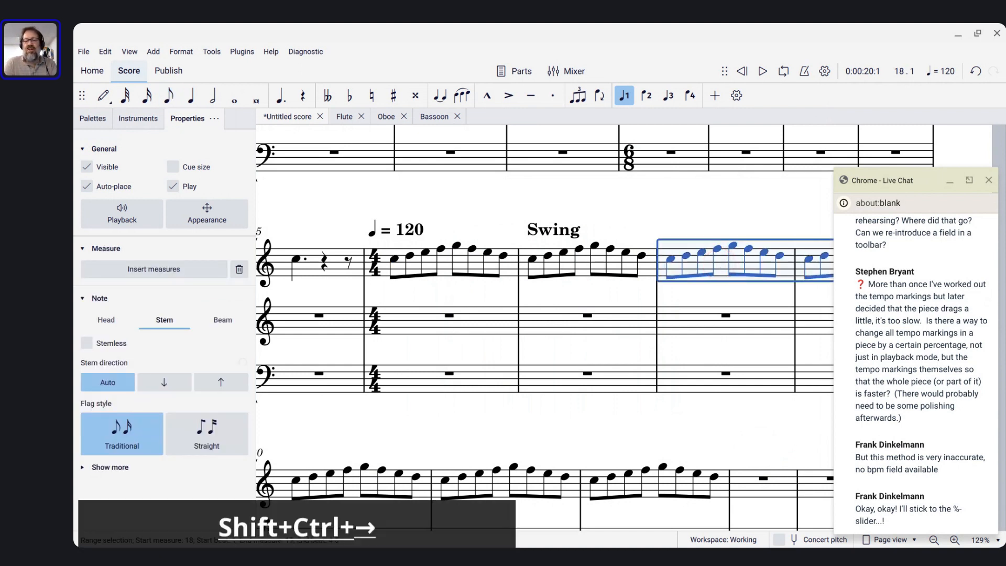
pyautogui.scroll(-2, 720, 267)
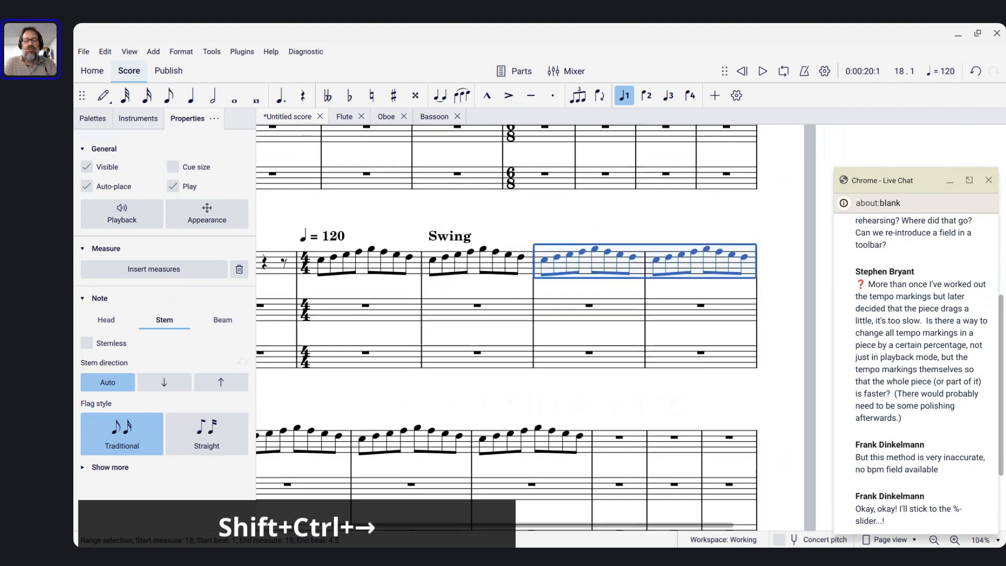
pyautogui.hotkey('ctrl', 'x')
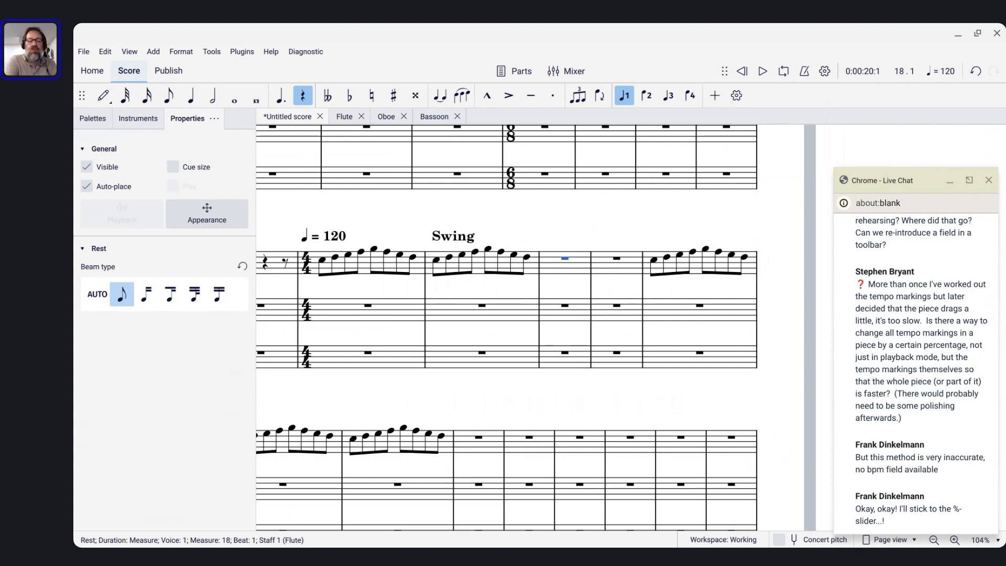
pyautogui.hotkey('ctrl', 'v')
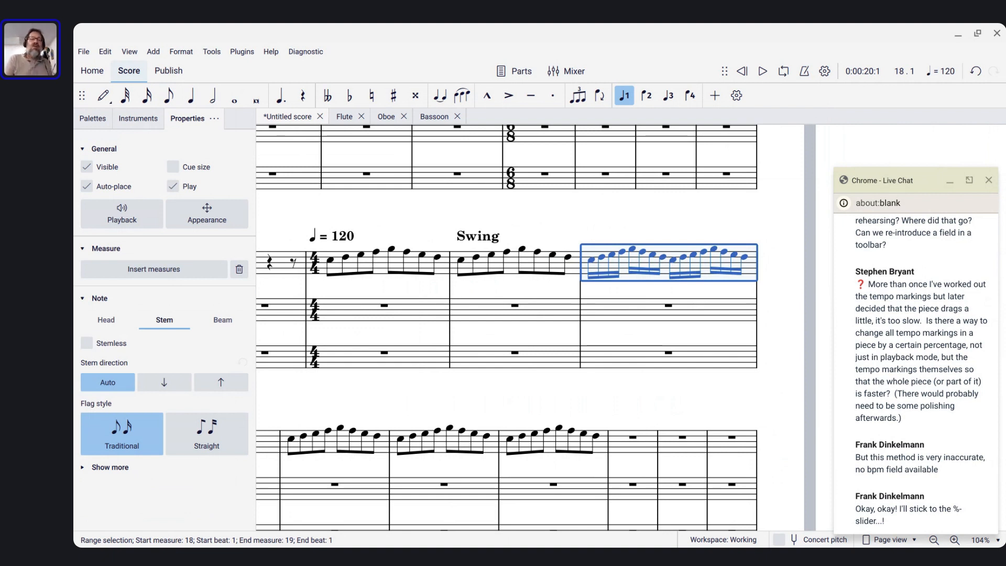
# - Review the available paste commands, then play the passage from the 4/4 time signature in measure 16 through the sixteenth notes of measure 18
pyautogui.click(106, 52)
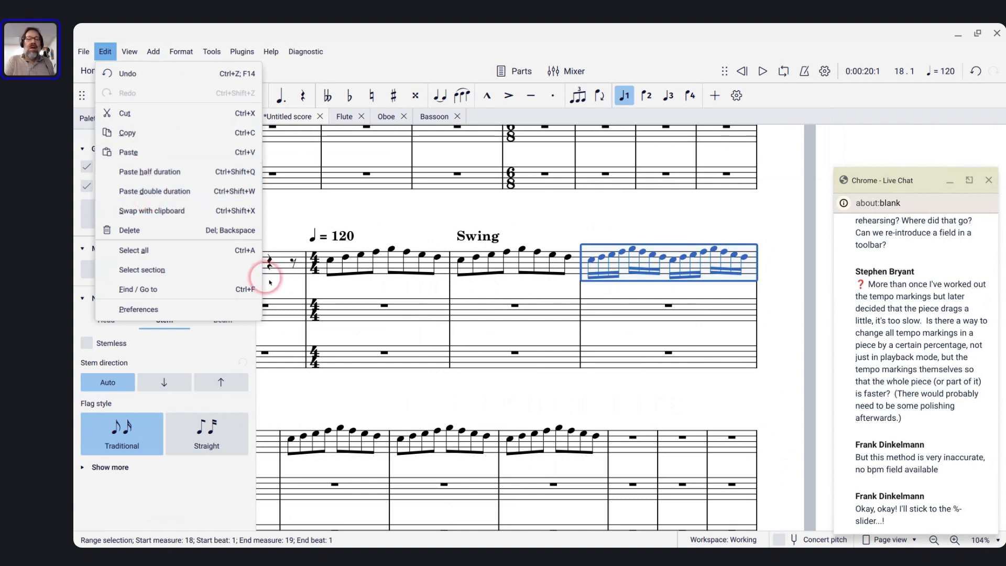
pyautogui.click(313, 266)
pyautogui.click(316, 269)
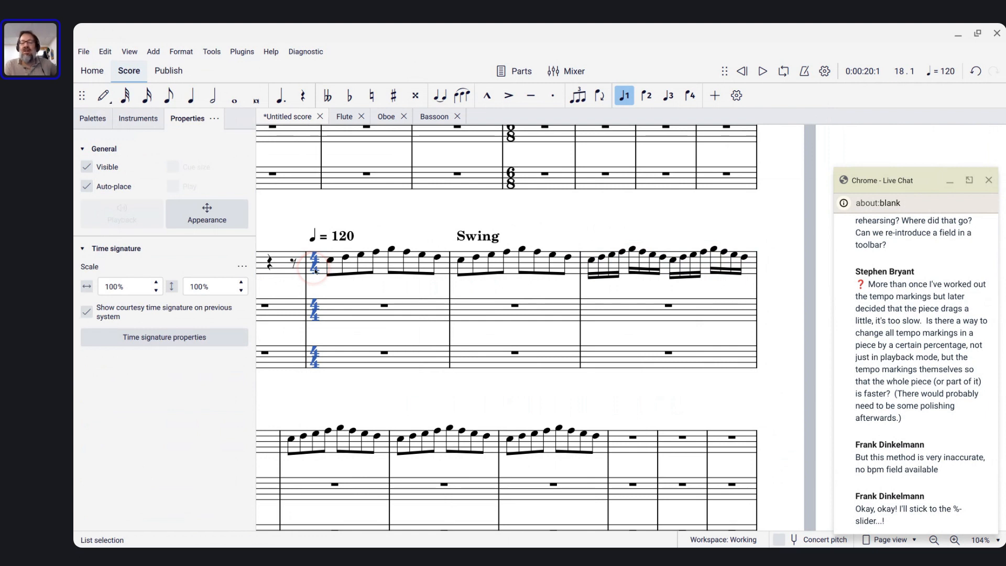
pyautogui.press('space')
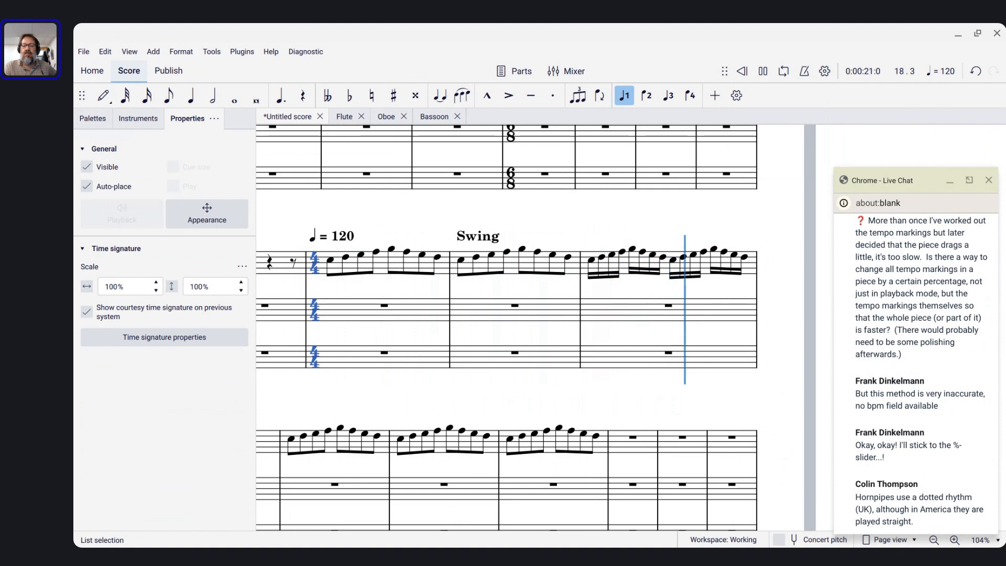
pyautogui.press('space')
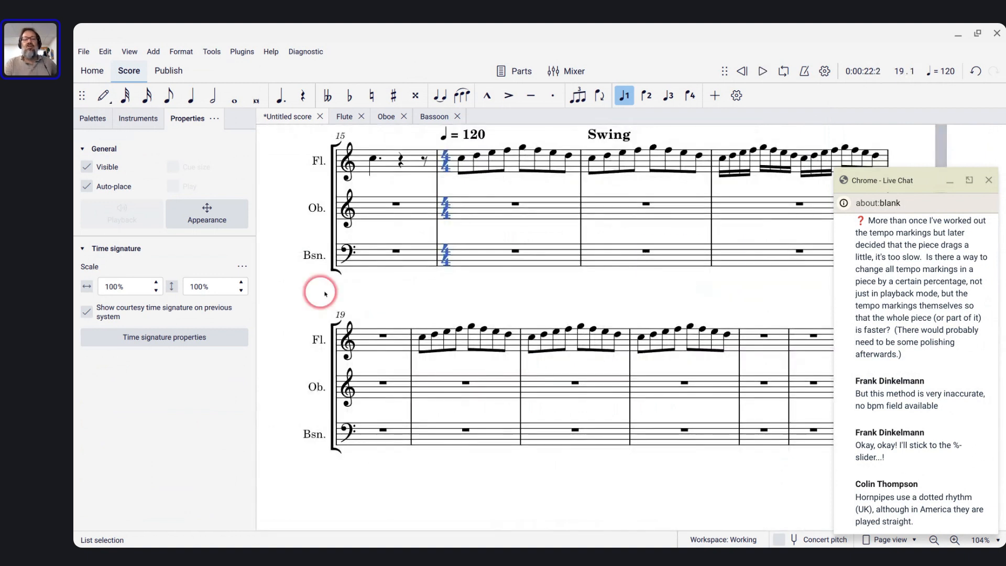
# - Set the quarter-note tempo marking above measure 16 to 80
pyautogui.scroll(2, 335, 298)
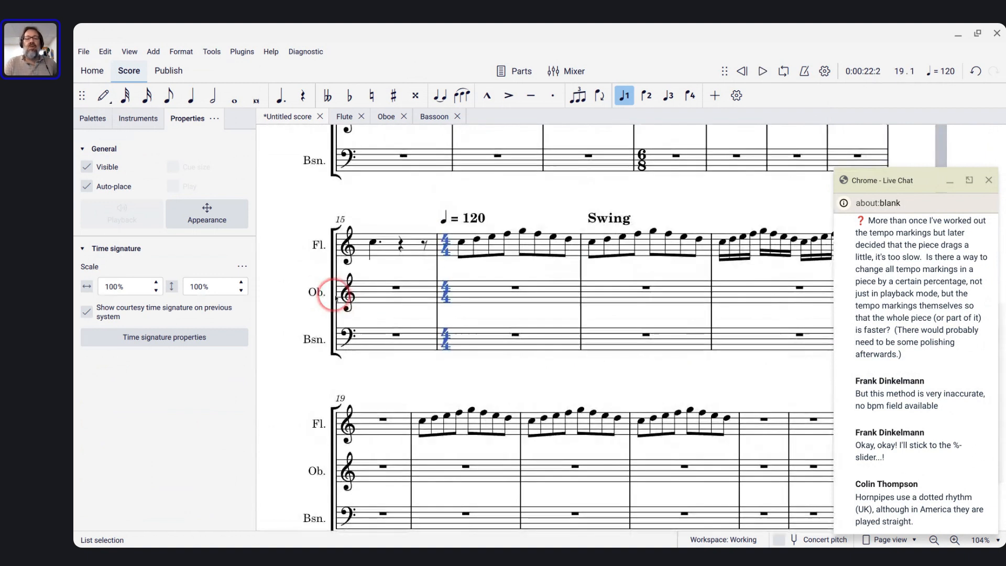
pyautogui.doubleClick(481, 217)
pyautogui.press('BackSpace')
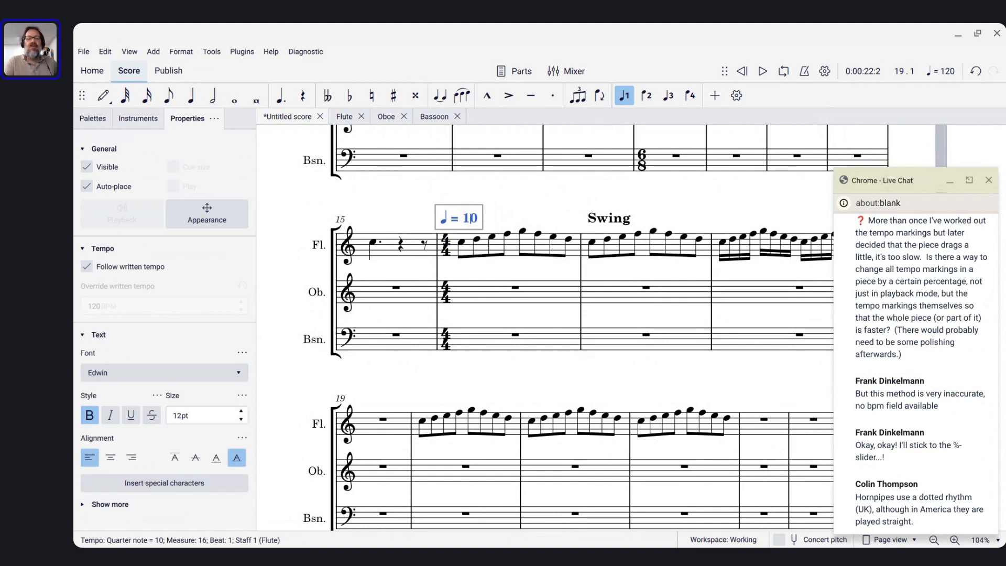
pyautogui.press('BackSpace')
pyautogui.write('8')
pyautogui.press('Escape')
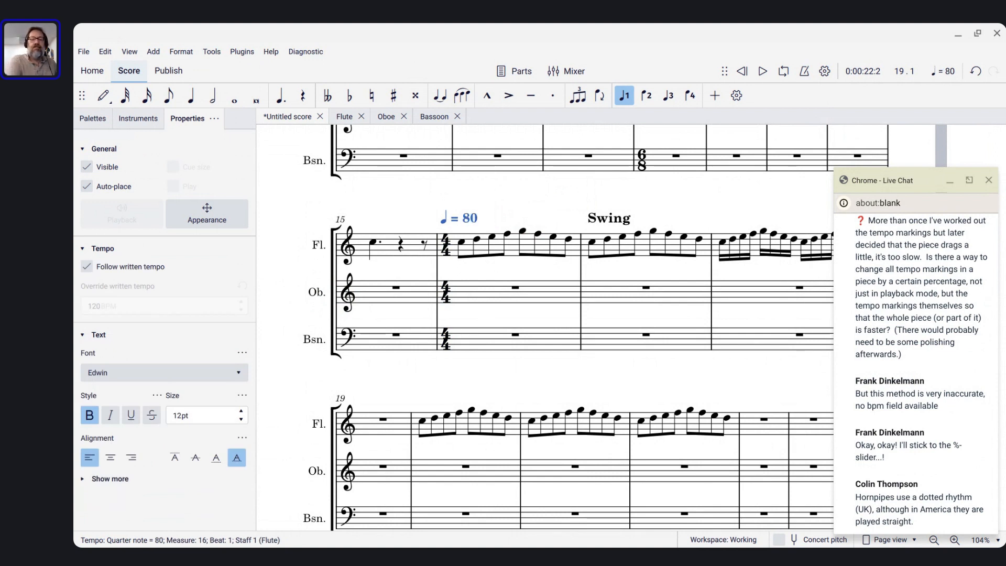
# - Play the flute passage from the first note of measure 17 through measure 18, then stop
pyautogui.click(596, 243)
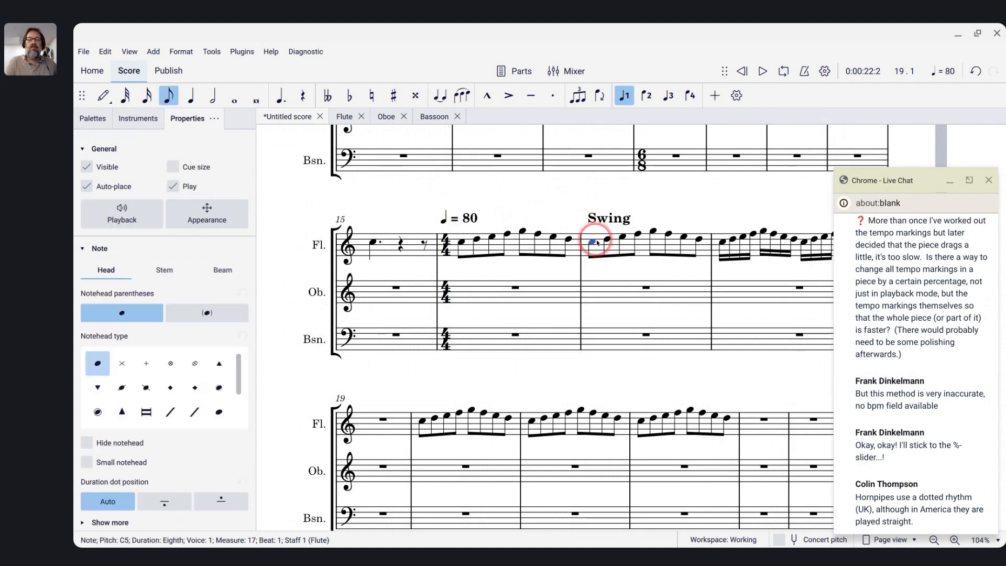
pyautogui.press('space')
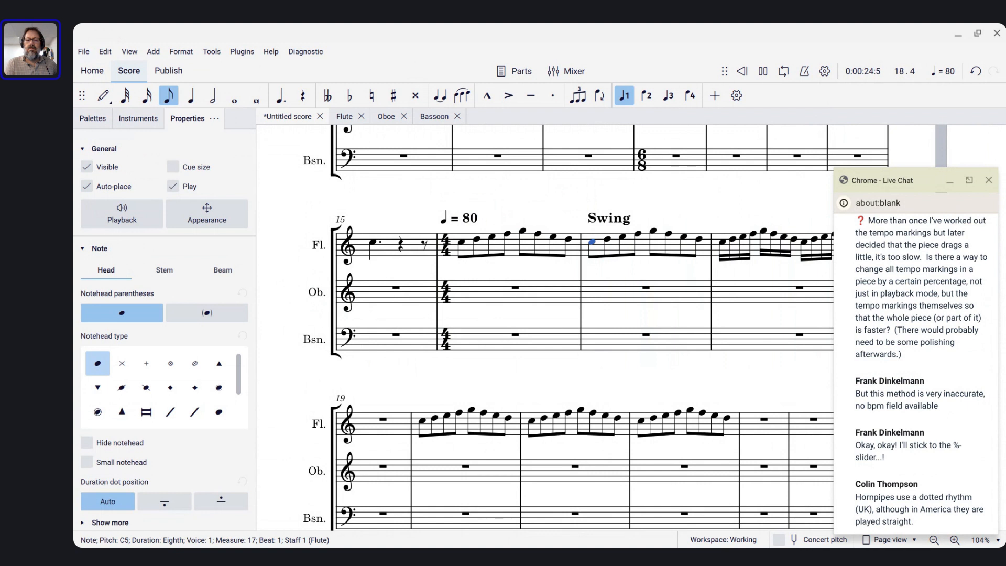
pyautogui.press('space')
pyautogui.moveTo(650, 294); pyautogui.dragTo(525, 431)
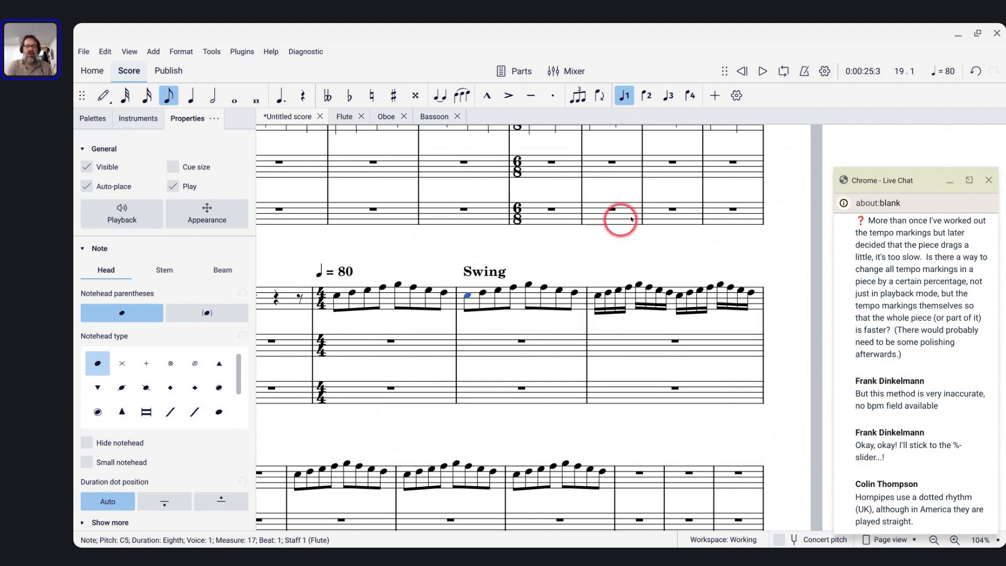
pyautogui.hscroll(-2, 584, 248)
pyautogui.scroll(-2, 586, 251)
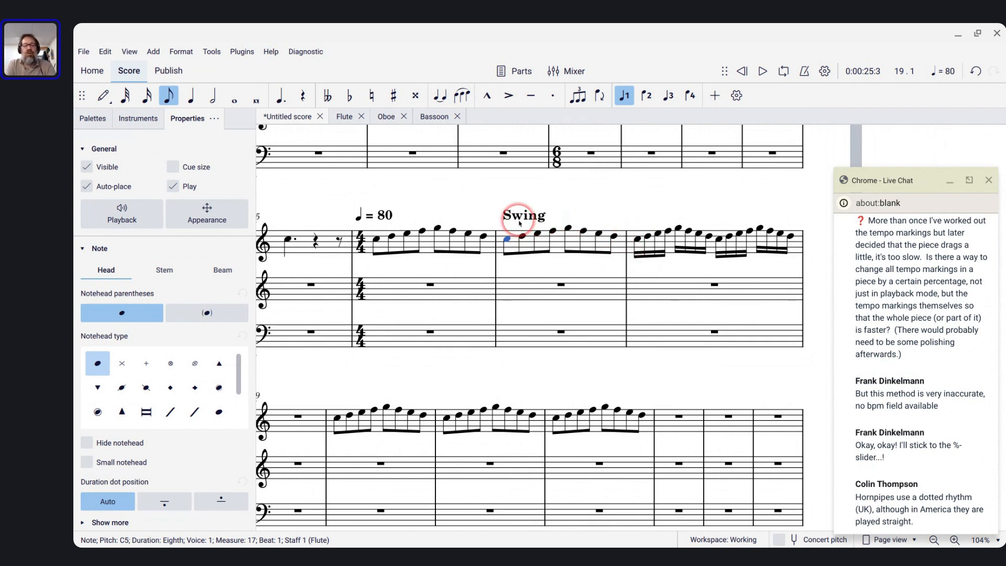
# - Switch to the MuseScore Cafe 42 score and look through its opening measures and the following page
pyautogui.hotkey('alt', 'Tab')
pyautogui.hotkey('alt', 'Tab')
pyautogui.hotkey('alt', 'Tab')
pyautogui.hotkey('alt', 'Tab')
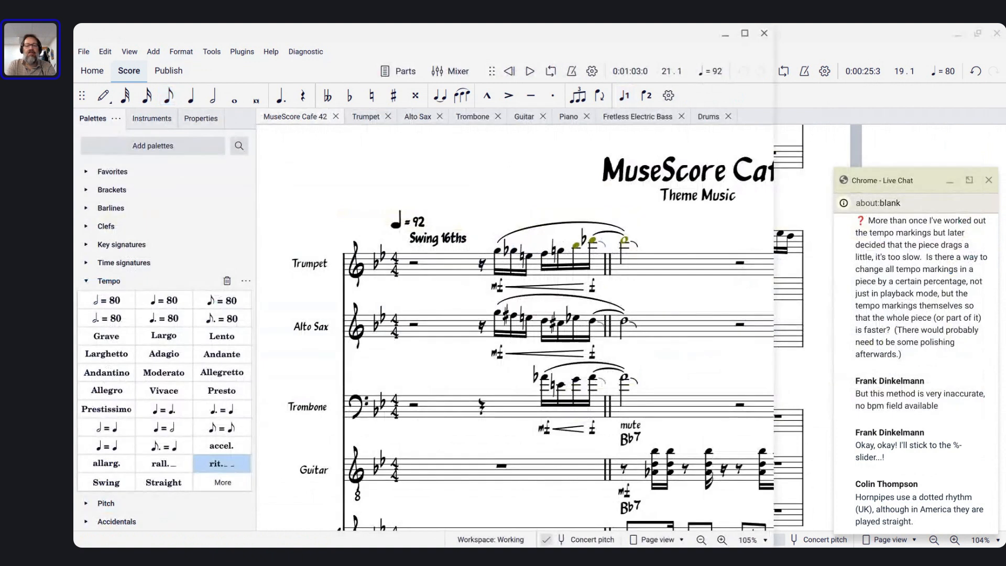
pyautogui.scroll(-3, 454, 291)
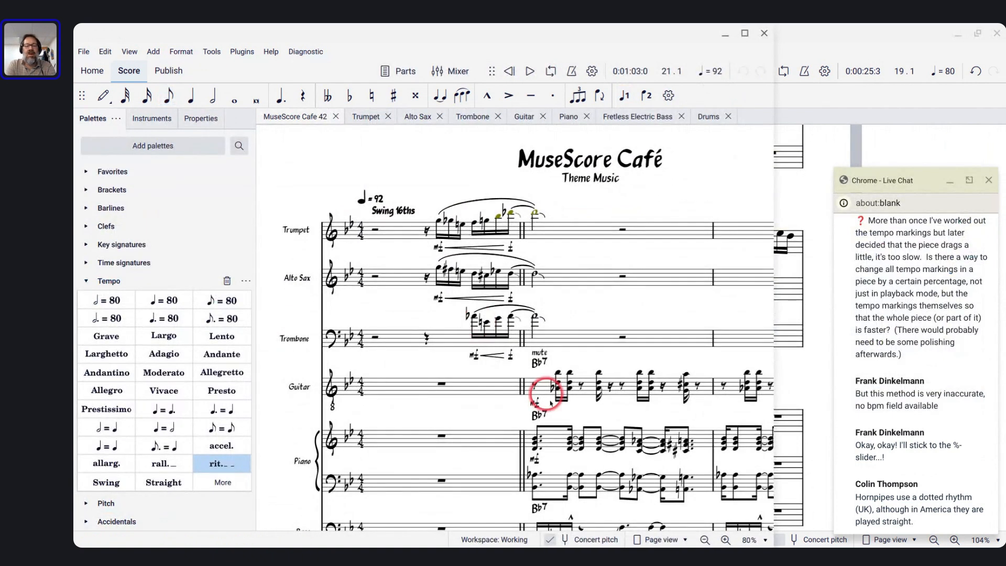
pyautogui.scroll(-2, 550, 412)
pyautogui.hscroll(8, 550, 411)
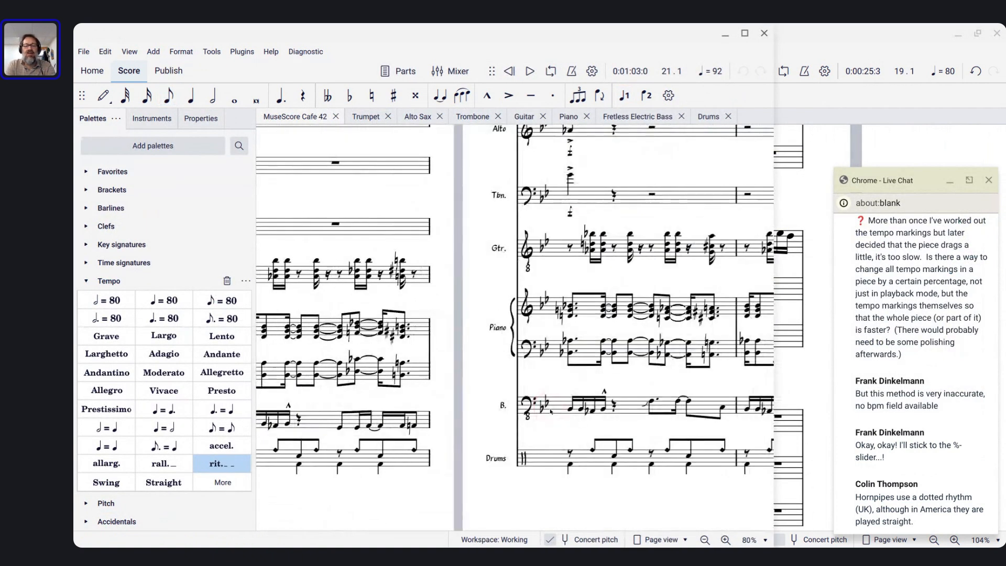
pyautogui.scroll(2, 550, 412)
pyautogui.hscroll(4, 550, 411)
pyautogui.scroll(-2, 516, 328)
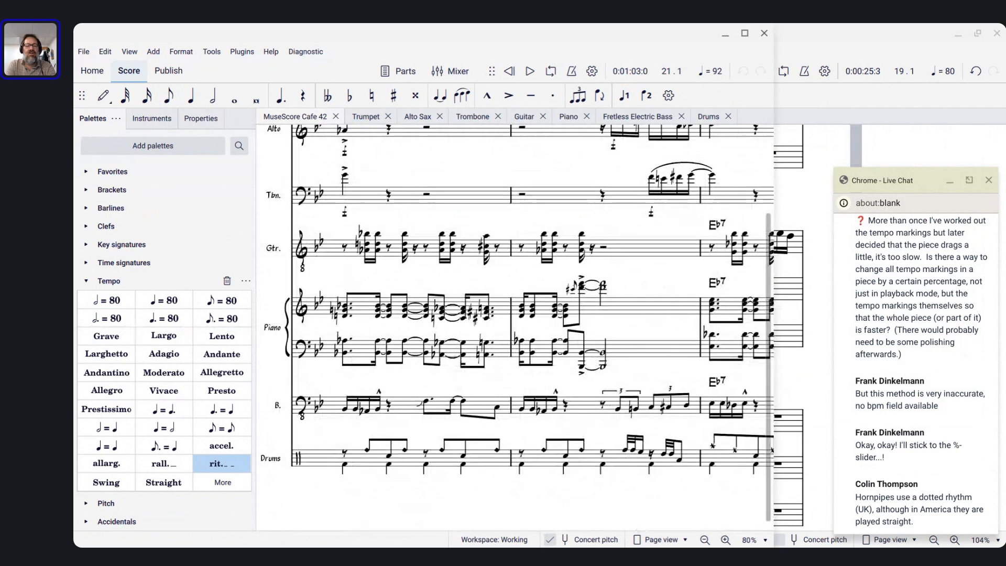
pyautogui.hscroll(-6, 515, 327)
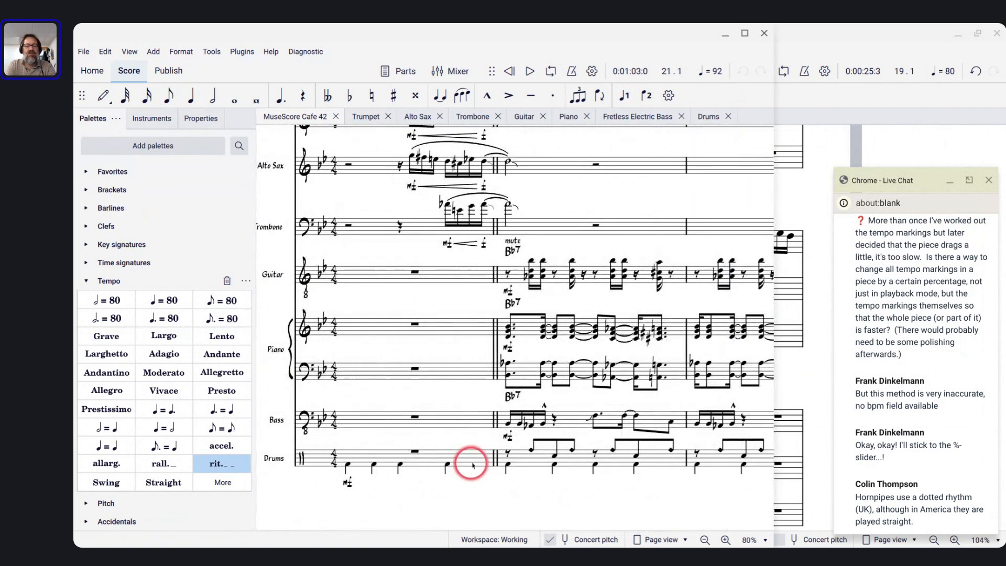
# - Play the score from the drum notes of measure 1 into measure 2, then stop
pyautogui.click(470, 463)
pyautogui.press('space')
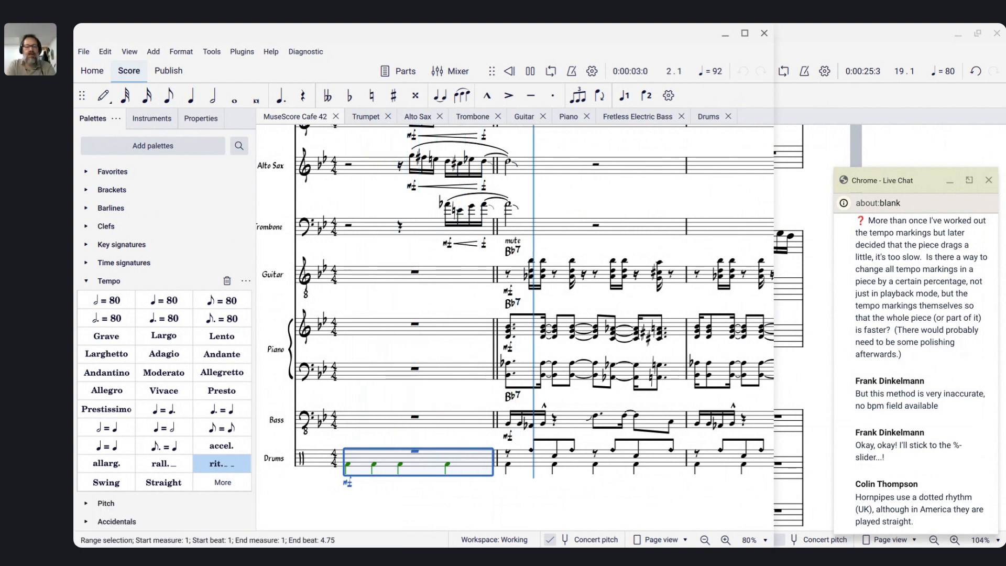
pyautogui.press('space')
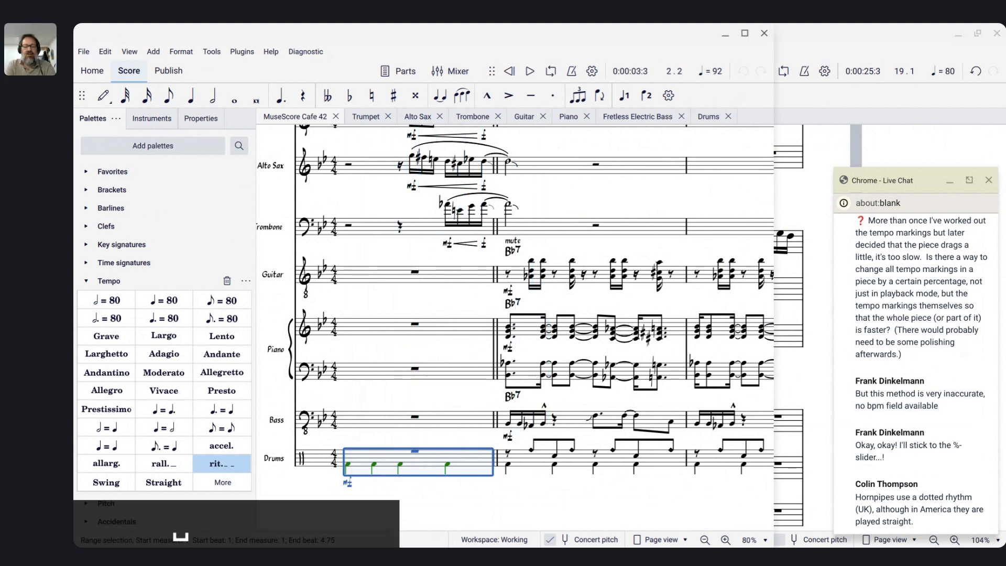
pyautogui.hotkey('alt', 'Tab')
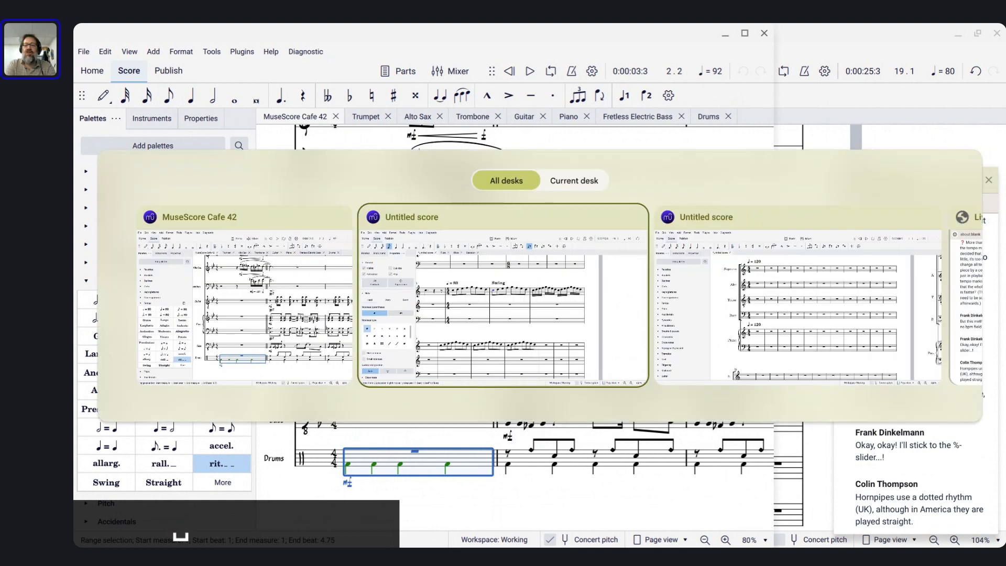
pyautogui.hotkey('alt', 'Tab')
pyautogui.hotkey('alt', 'Tab')
pyautogui.hotkey('alt', 'Tab')
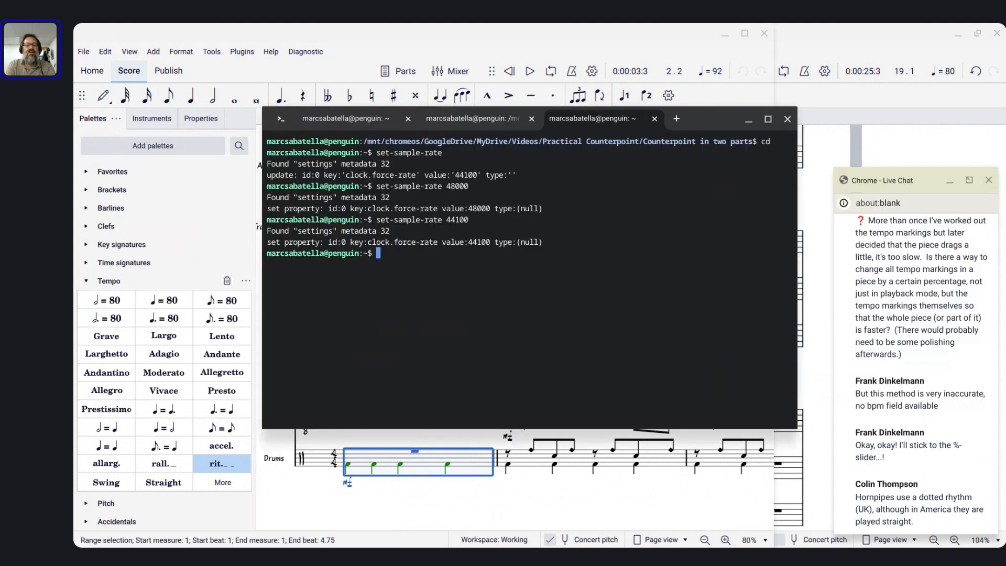
pyautogui.hotkey('alt', 'Tab')
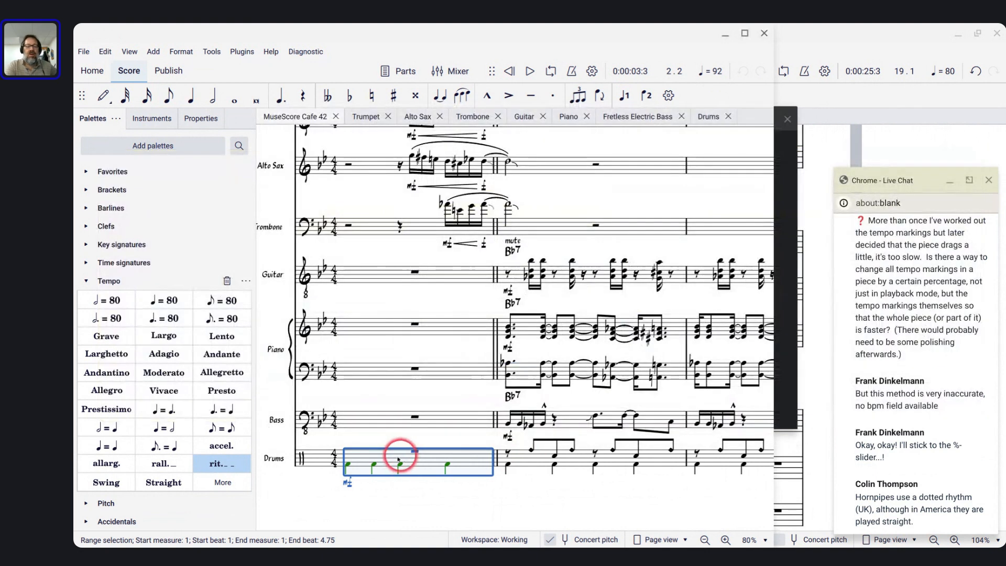
# - Play the score on through the drum fill in measure 5 and stop at measure 6
pyautogui.press('space')
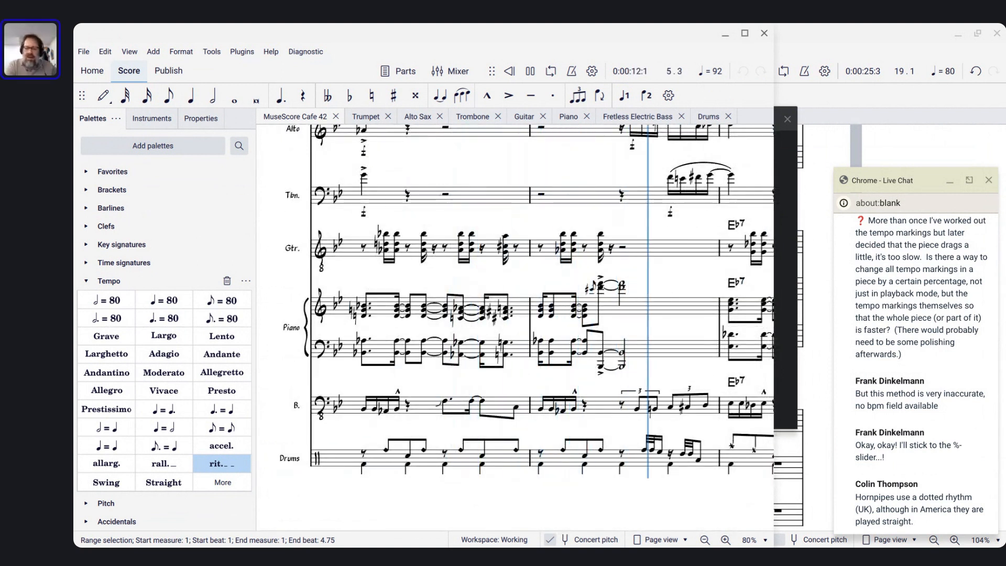
pyautogui.press('space')
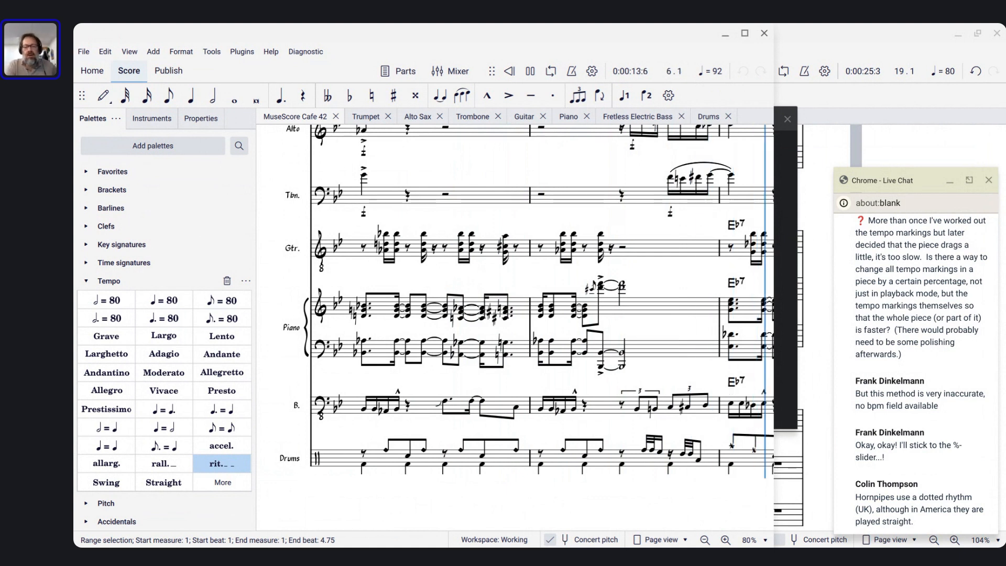
# - Return to the start of the score and play the trumpet pickup from measure 1
pyautogui.hscroll(-5, 476, 445)
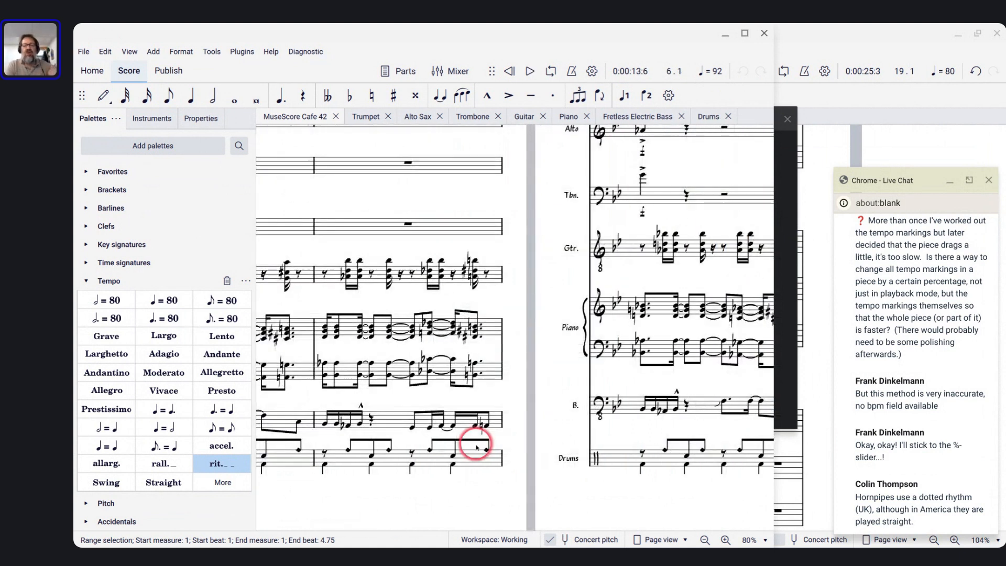
pyautogui.hscroll(-2, 476, 447)
pyautogui.hscroll(-2, 476, 447)
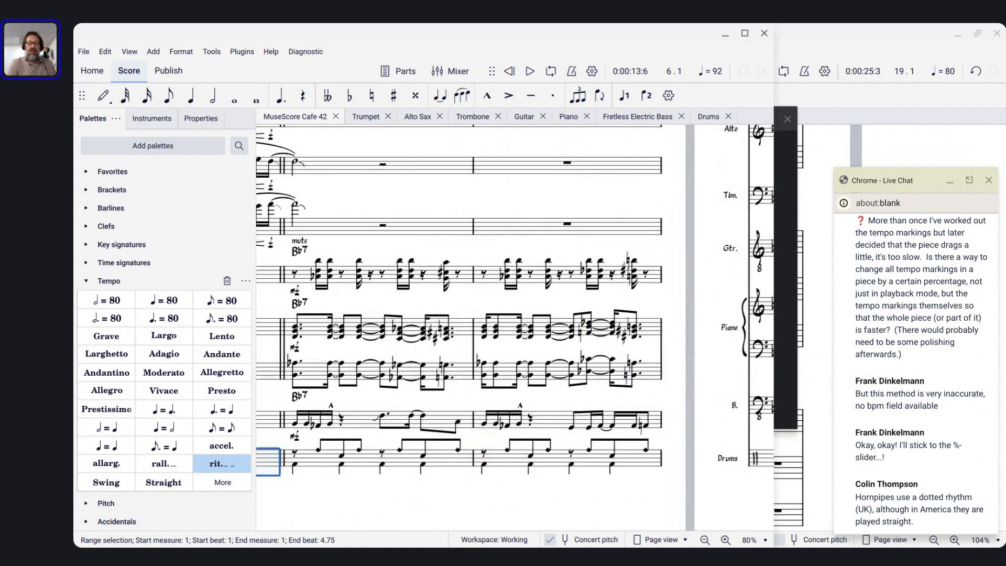
pyautogui.hscroll(-4, 476, 447)
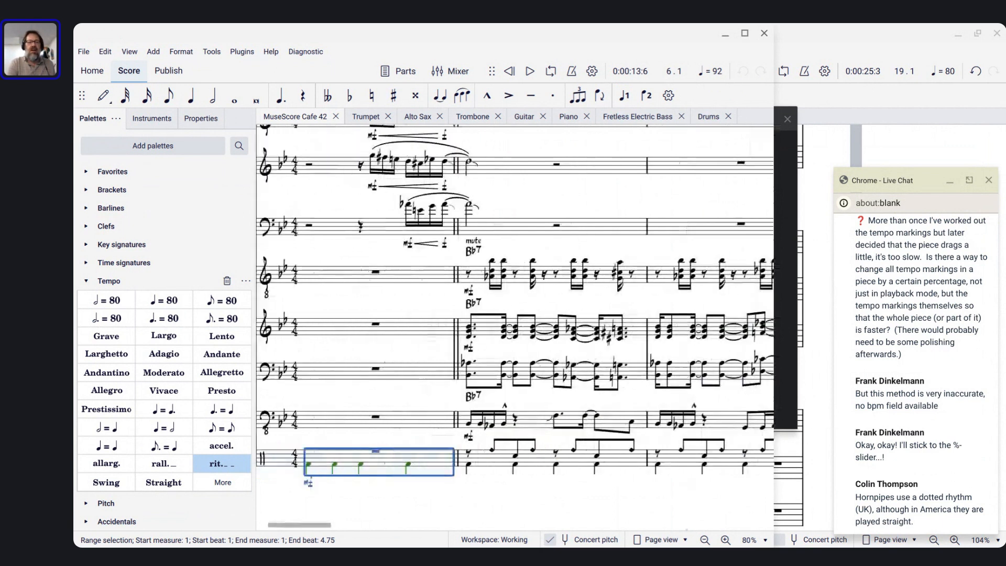
pyautogui.scroll(2, 477, 447)
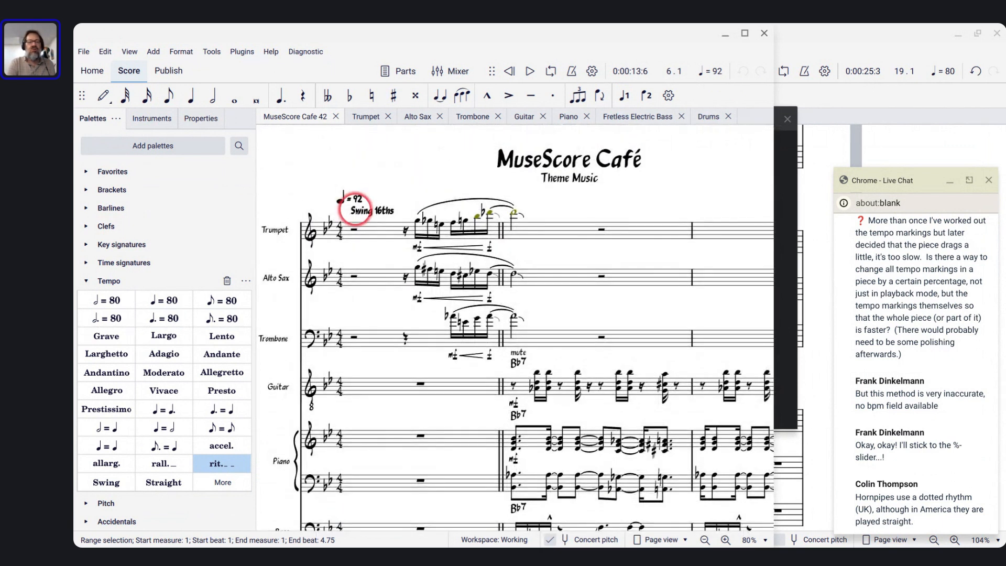
pyautogui.click(366, 231)
pyautogui.press('space')
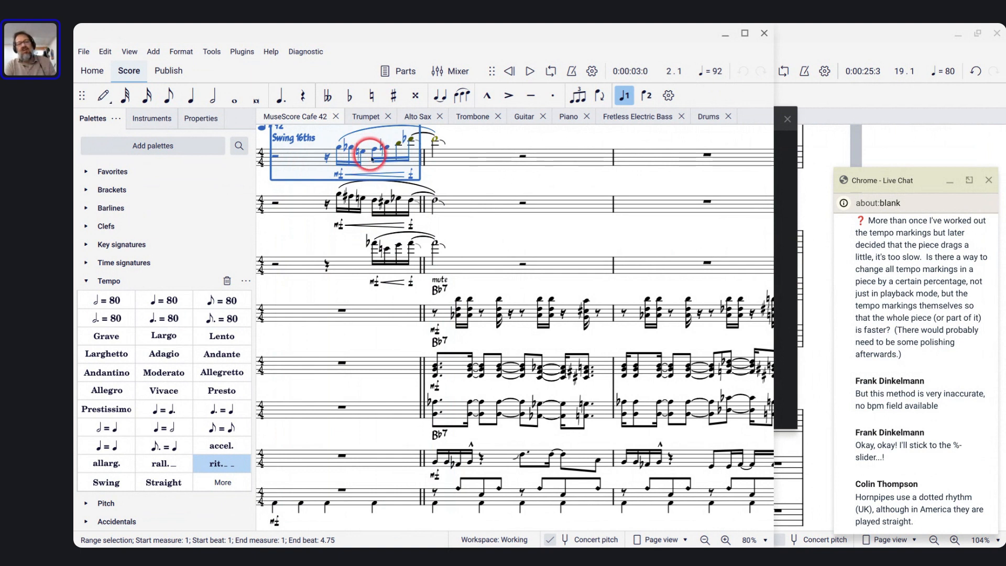
# - Review the swing type and ratio of the Swing 16ths text above measure 1, then close its properties without changes
pyautogui.scroll(2, 371, 155)
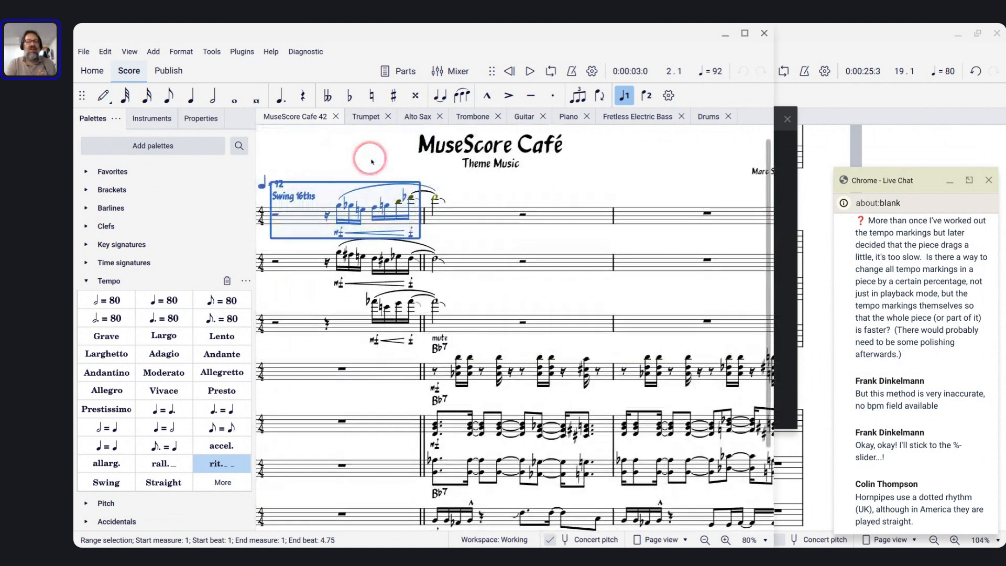
pyautogui.click(304, 202)
pyautogui.rightClick(304, 202)
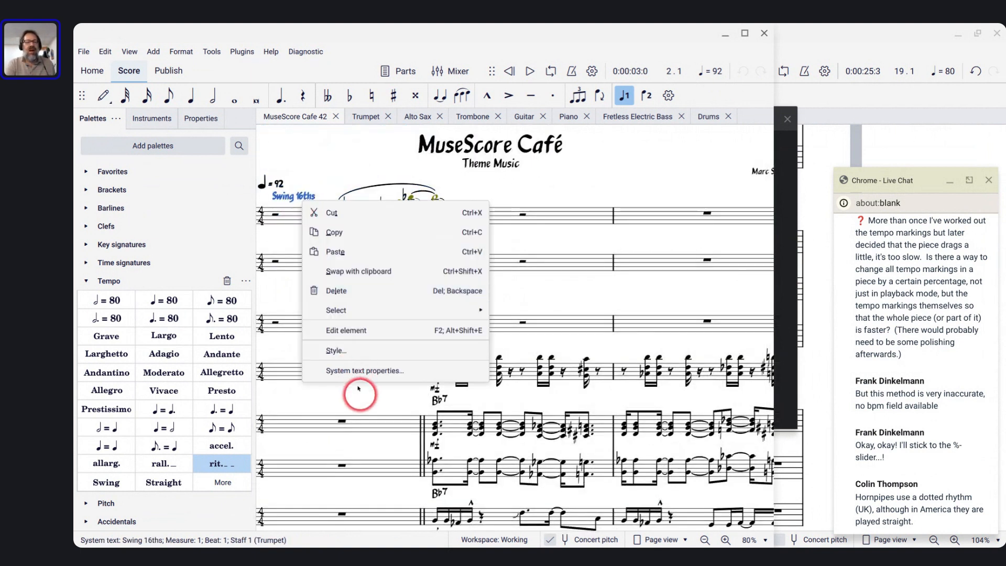
pyautogui.click(347, 371)
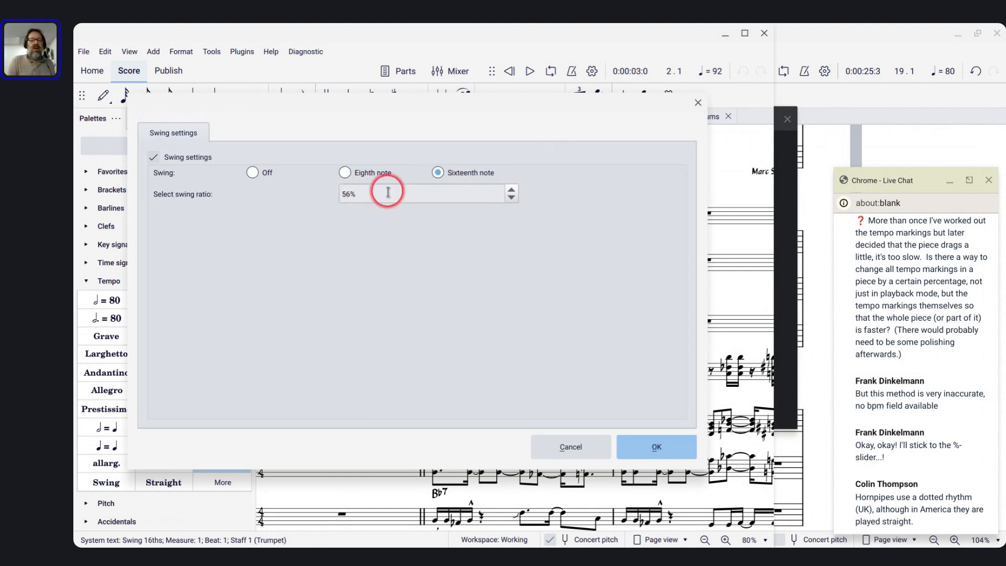
pyautogui.click(556, 448)
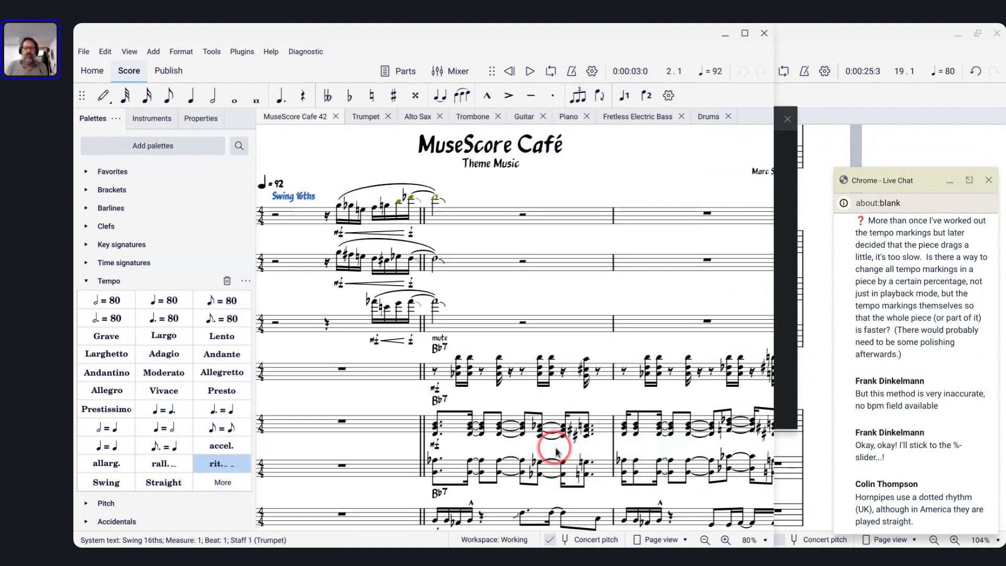
# - Switch back to the untitled flute, oboe and bassoon score and repeat the flute sixteenth notes of measure 18 three times
pyautogui.scroll(-1, 557, 452)
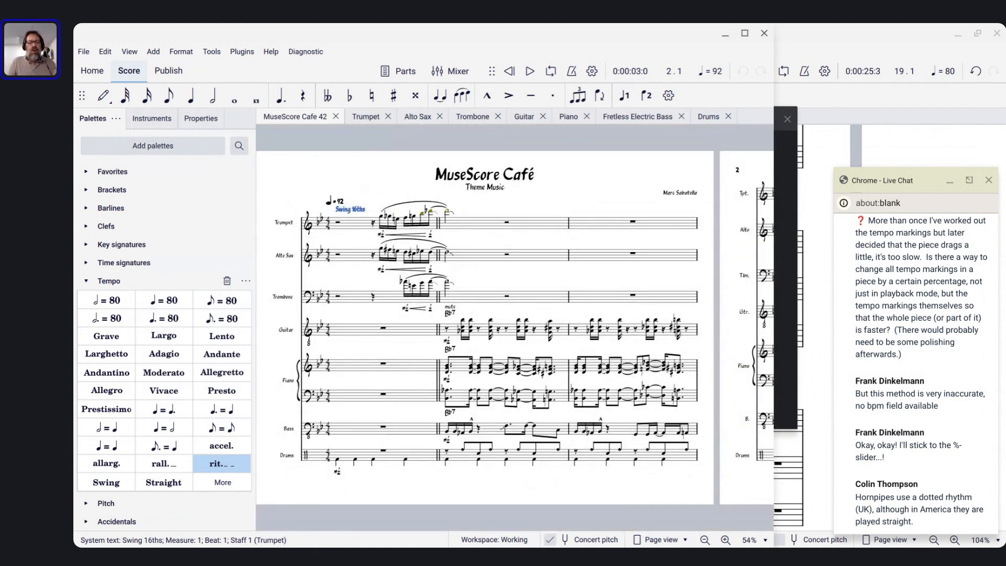
pyautogui.hotkey('alt', 'Tab')
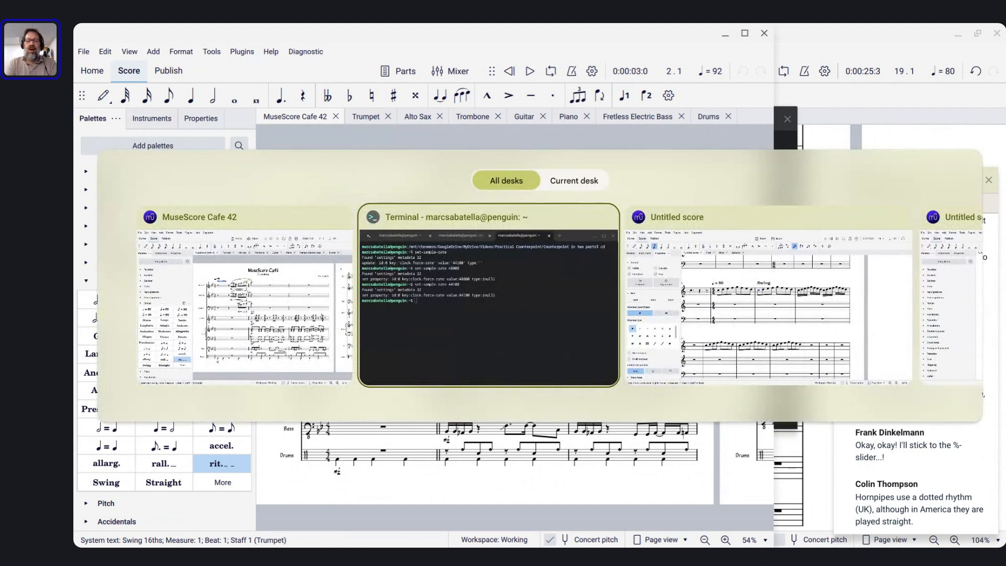
pyautogui.hotkey('alt', 'Tab')
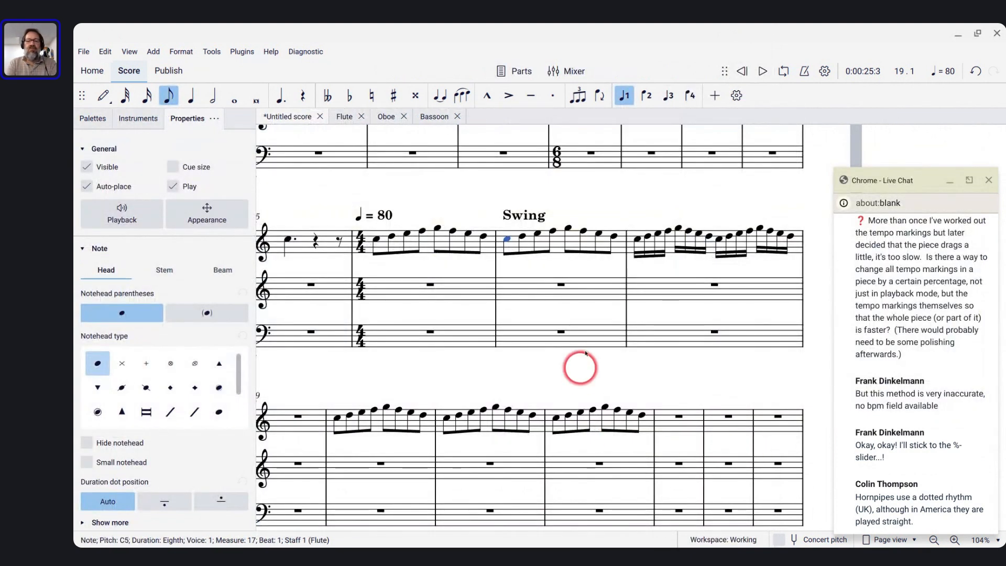
pyautogui.click(671, 248)
pyautogui.press('r')
pyautogui.press('r')
pyautogui.press('r')
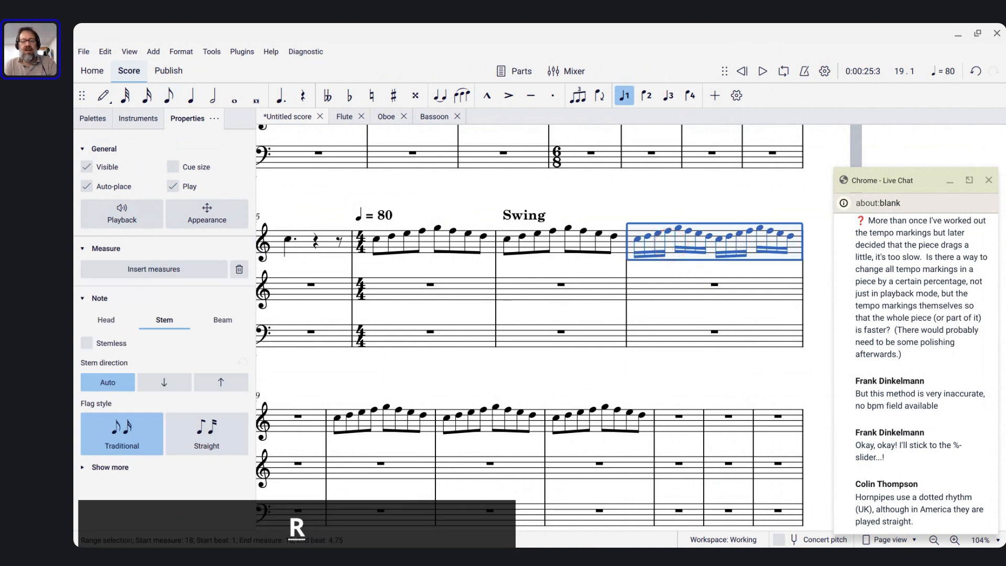
pyautogui.press('Escape')
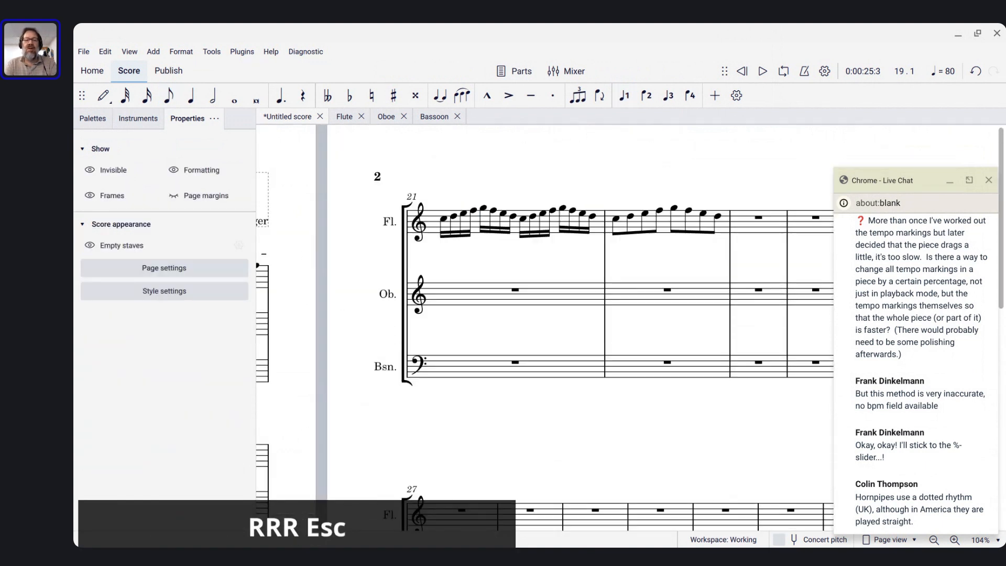
pyautogui.hscroll(-5, 524, 325)
pyautogui.scroll(-8, 524, 325)
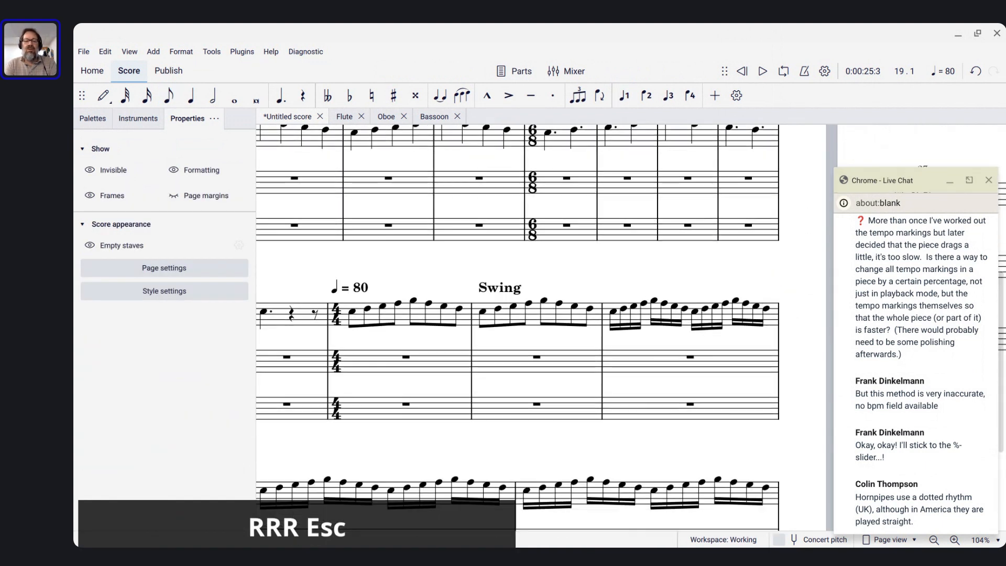
pyautogui.hscroll(-3, 524, 325)
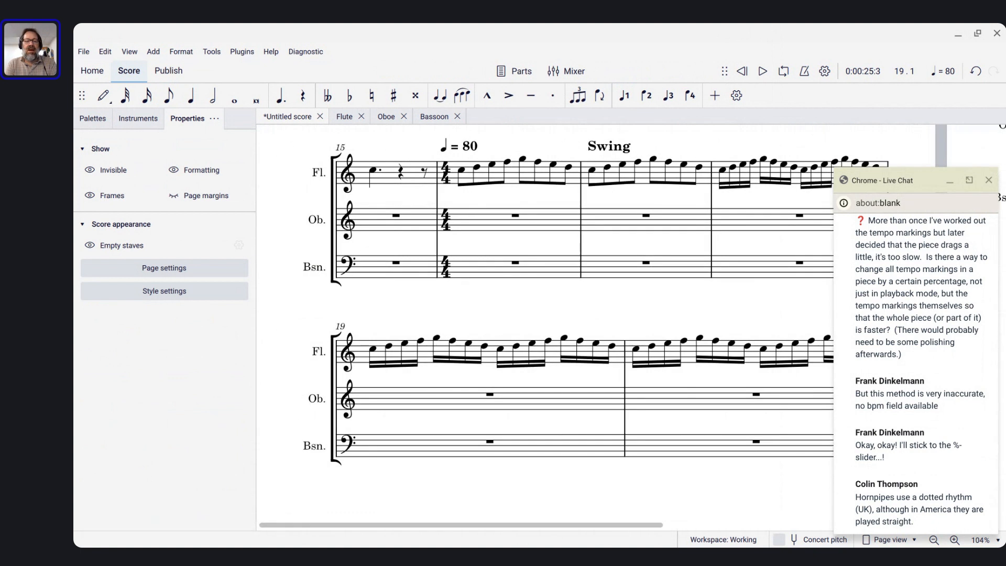
# - Add a Straight marking from the Tempo palette above the first flute note of measure 19
pyautogui.click(375, 353)
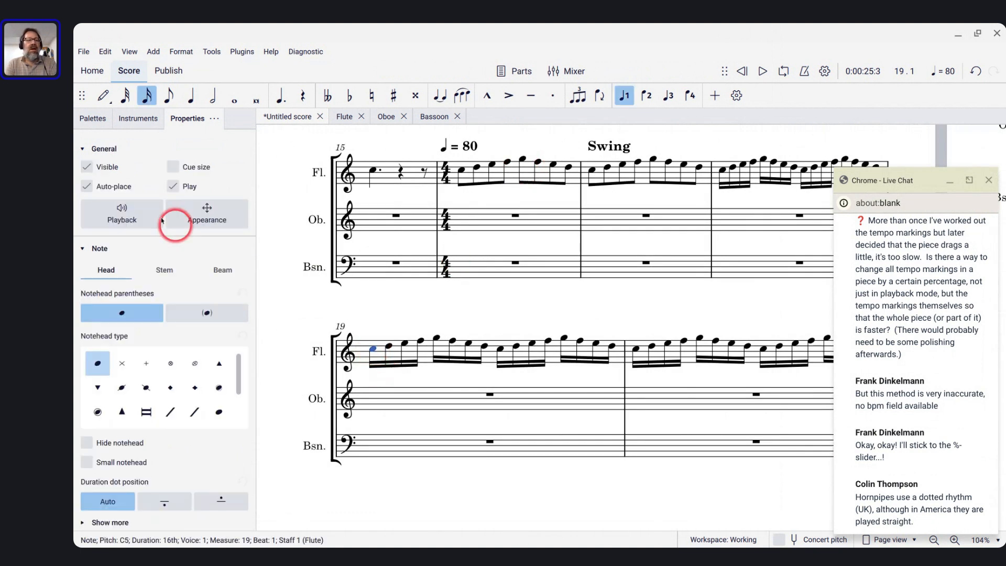
pyautogui.click(84, 118)
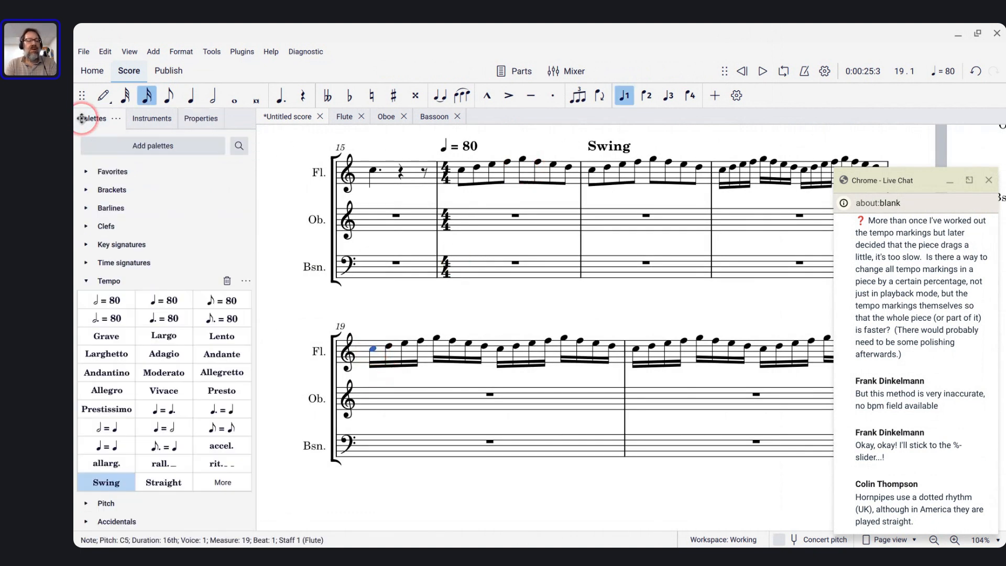
pyautogui.click(163, 482)
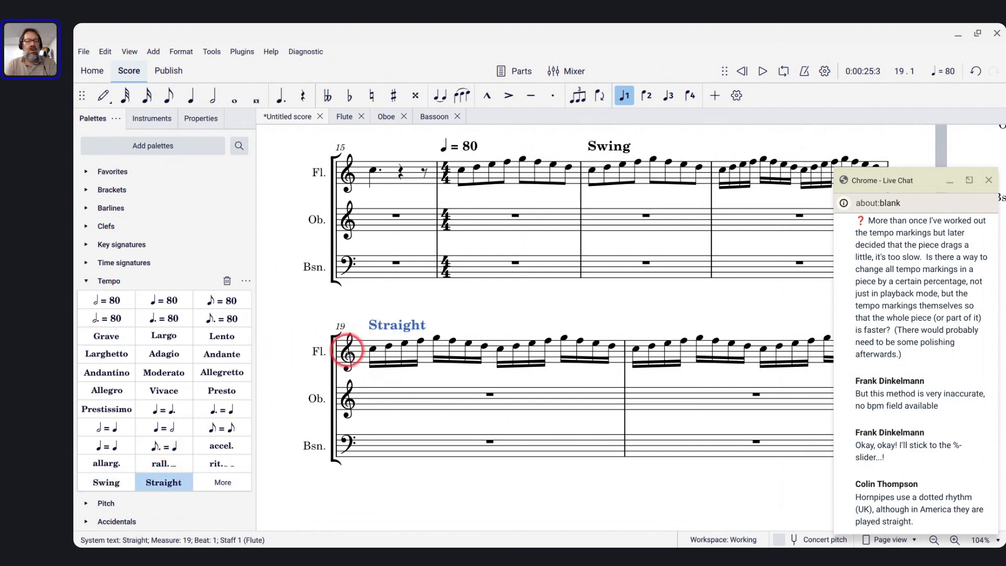
# - Play from the Swing marking at measure 17 into the Straight passage and stop in measure 19
pyautogui.click(592, 168)
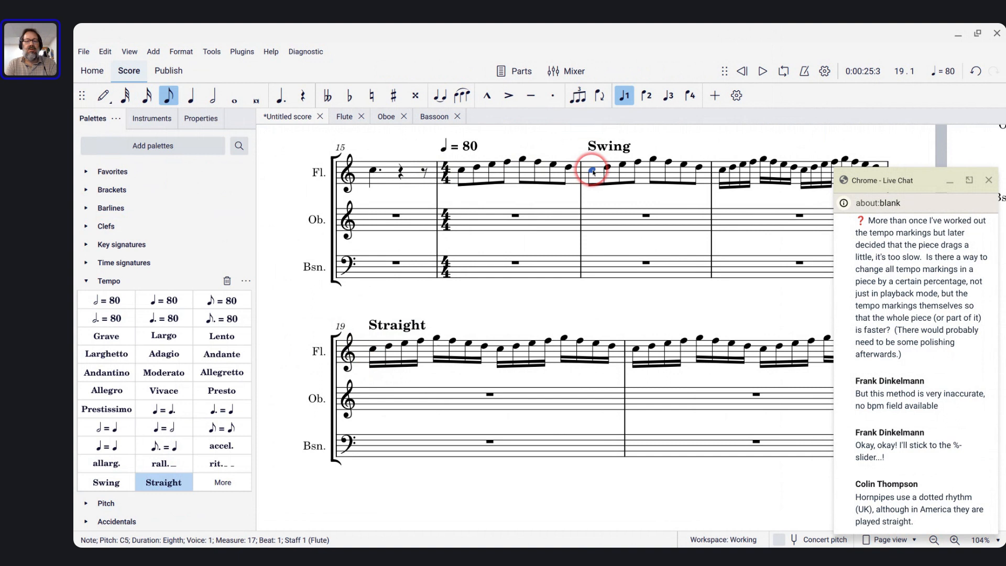
pyautogui.press('space')
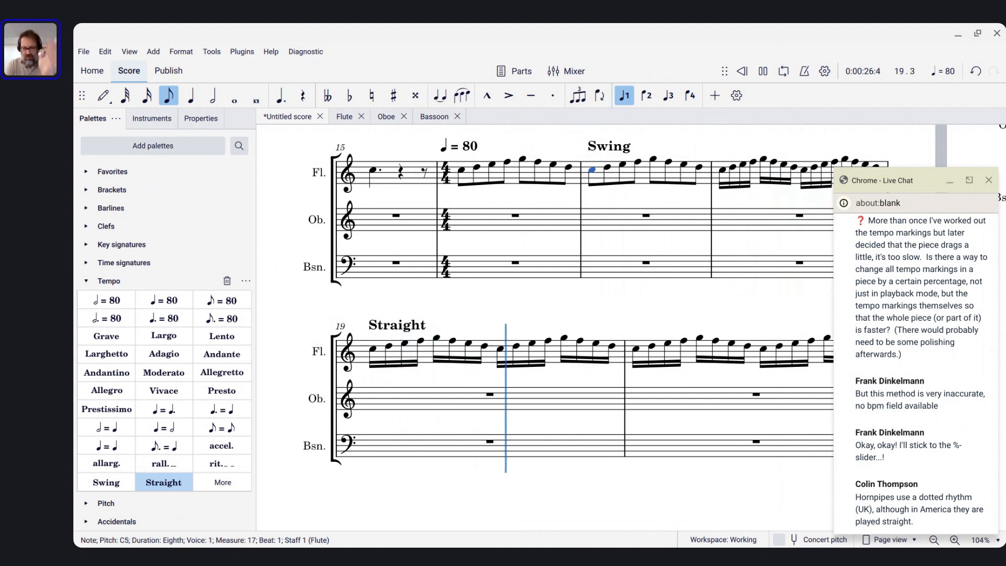
pyautogui.press('space')
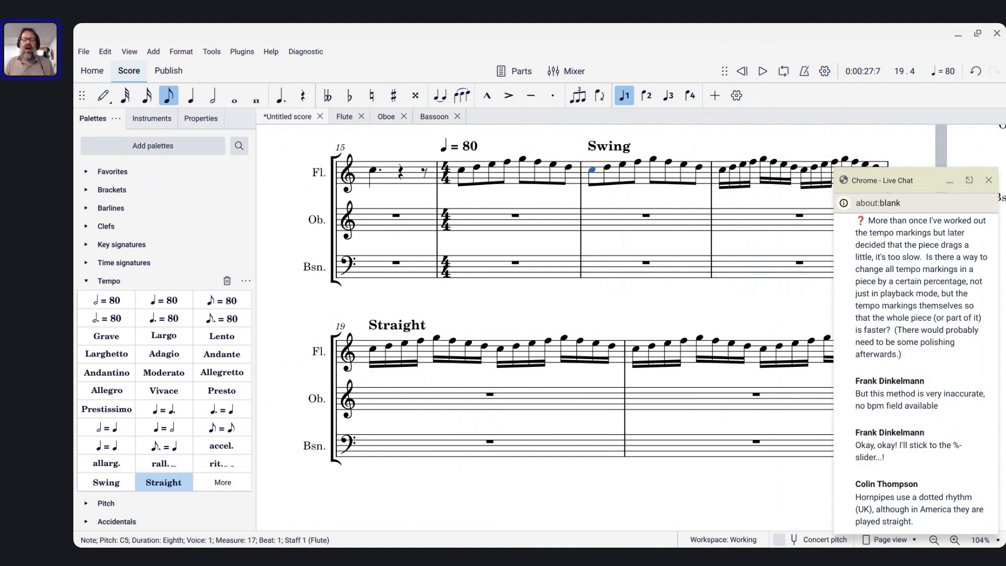
# - Add a fermata above the second flute note of measure 9 from the Breaths & pauses palette
pyautogui.moveTo(591, 170); pyautogui.dragTo(478, 214)
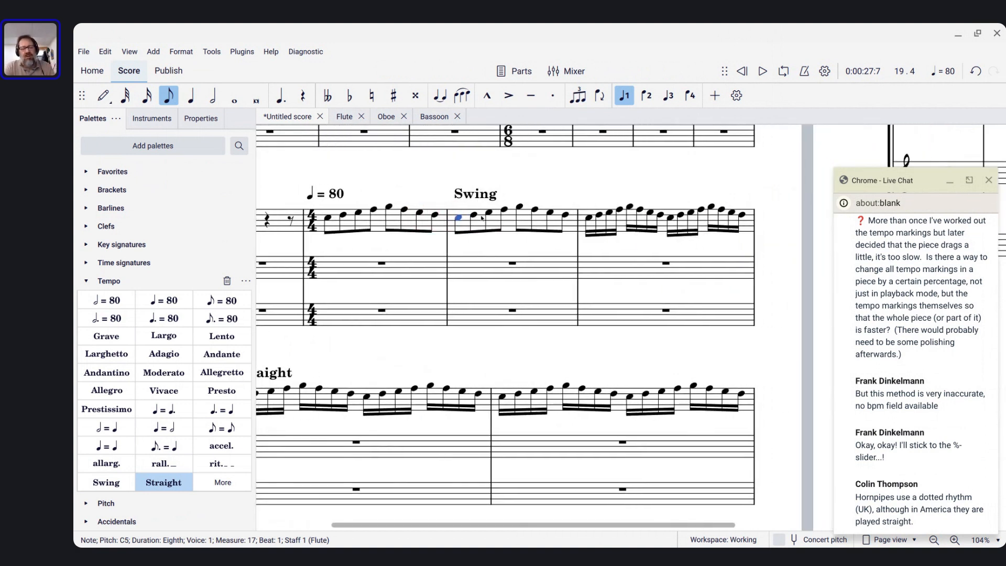
pyautogui.hotkey('ctrl', '-')
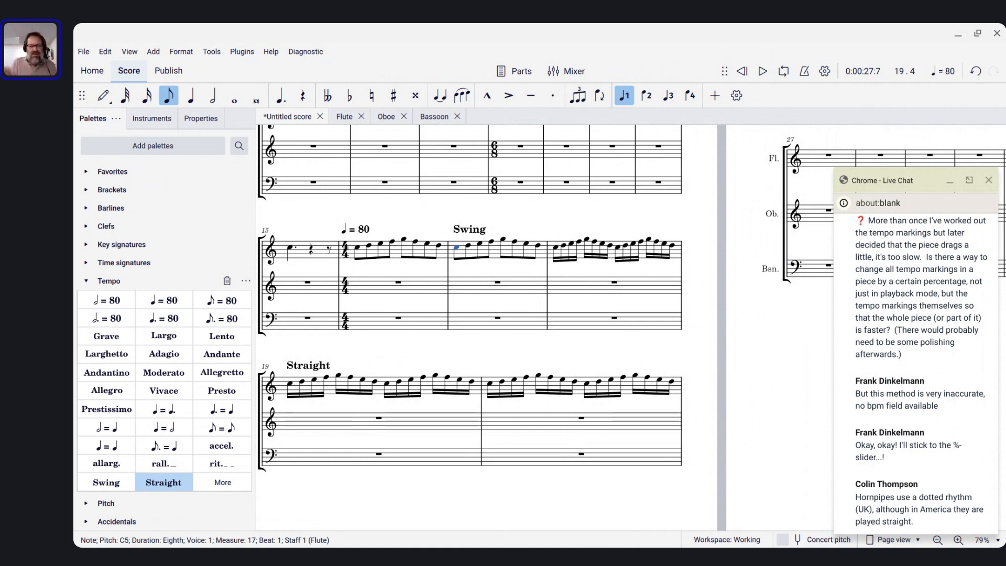
pyautogui.scroll(3, 469, 314)
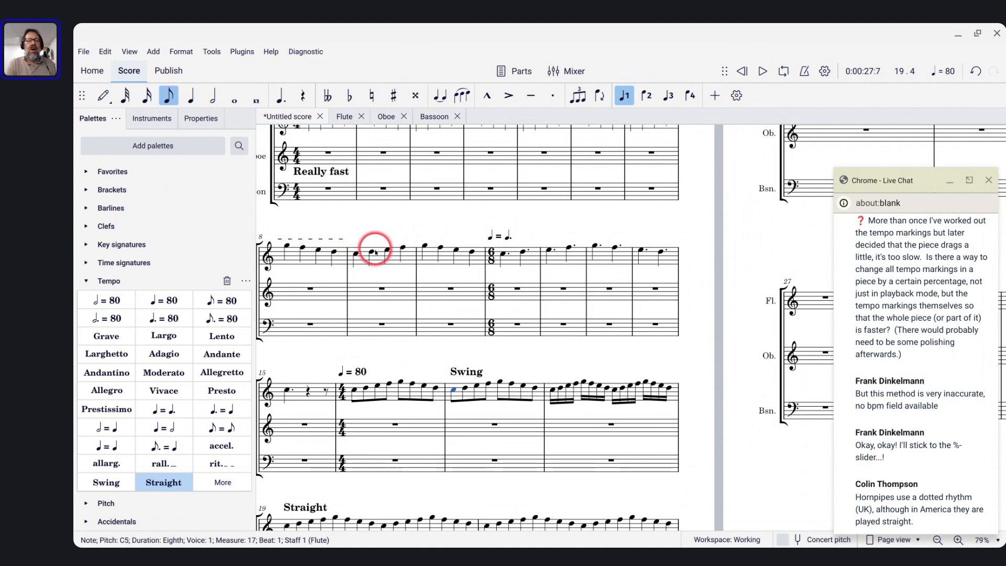
pyautogui.click(371, 252)
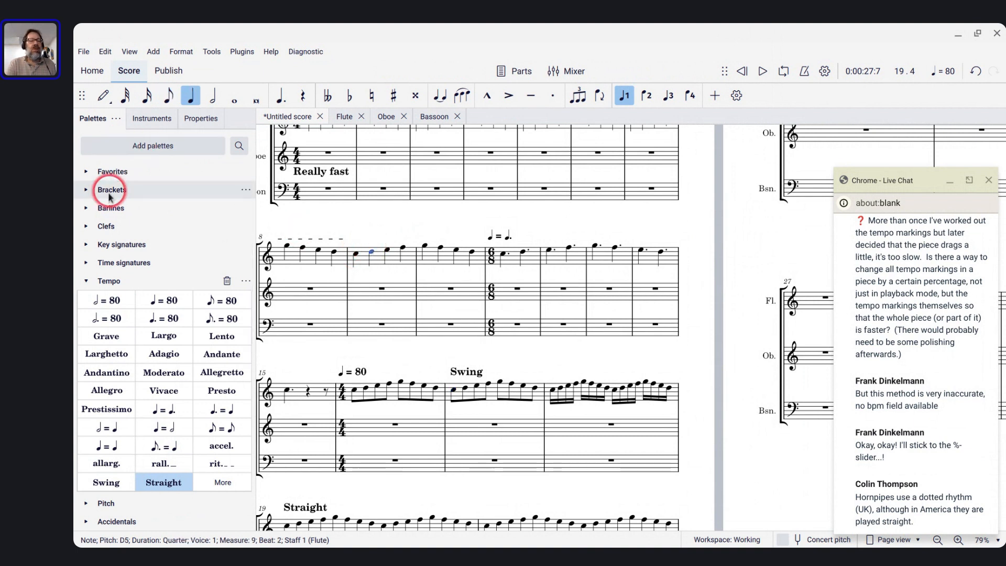
pyautogui.click(87, 283)
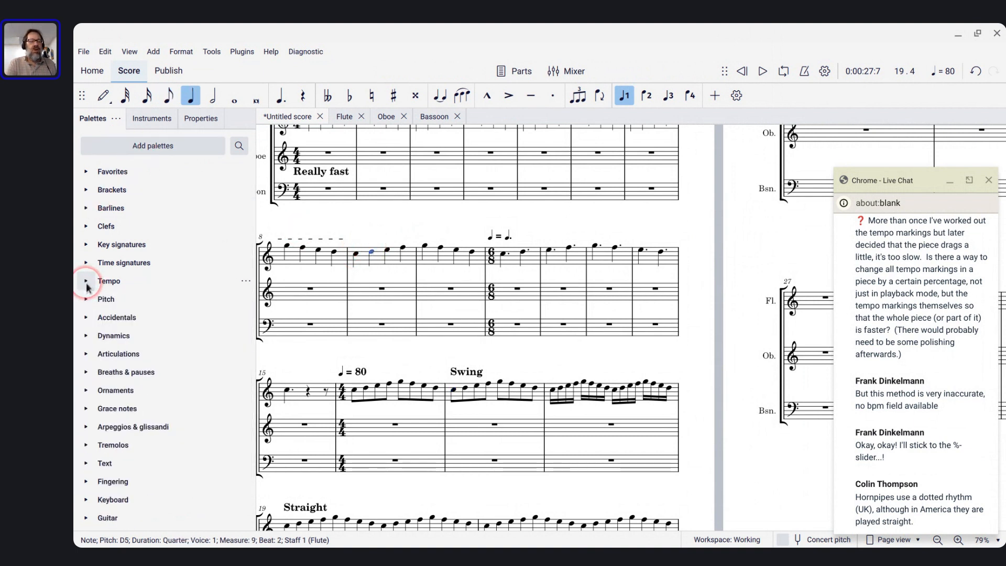
pyautogui.click(87, 372)
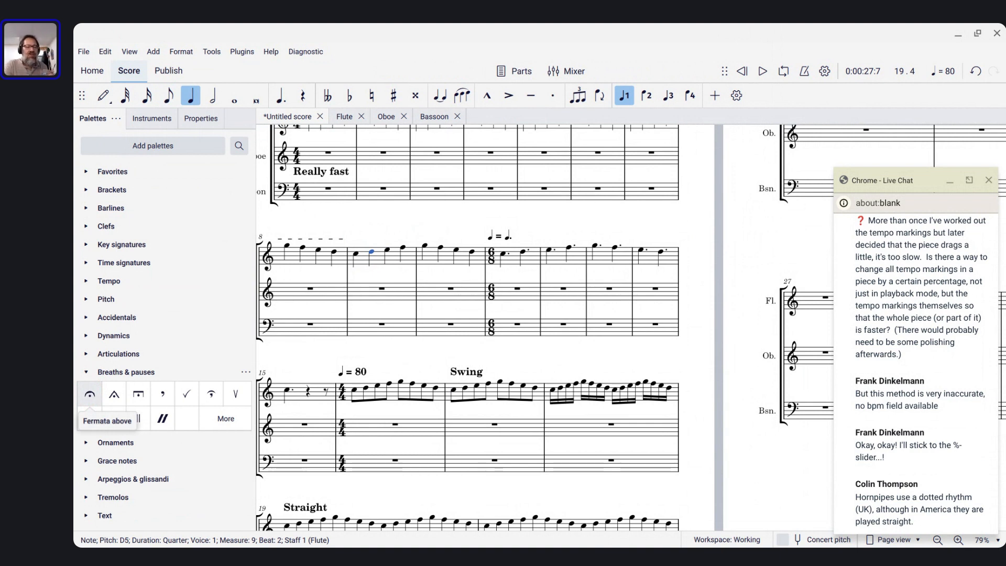
pyautogui.click(90, 395)
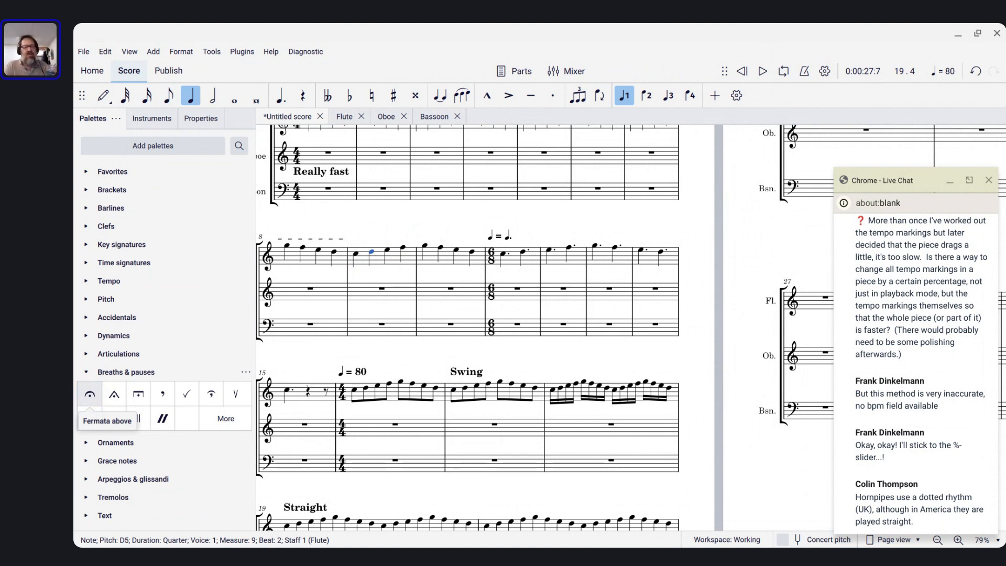
pyautogui.click(93, 399)
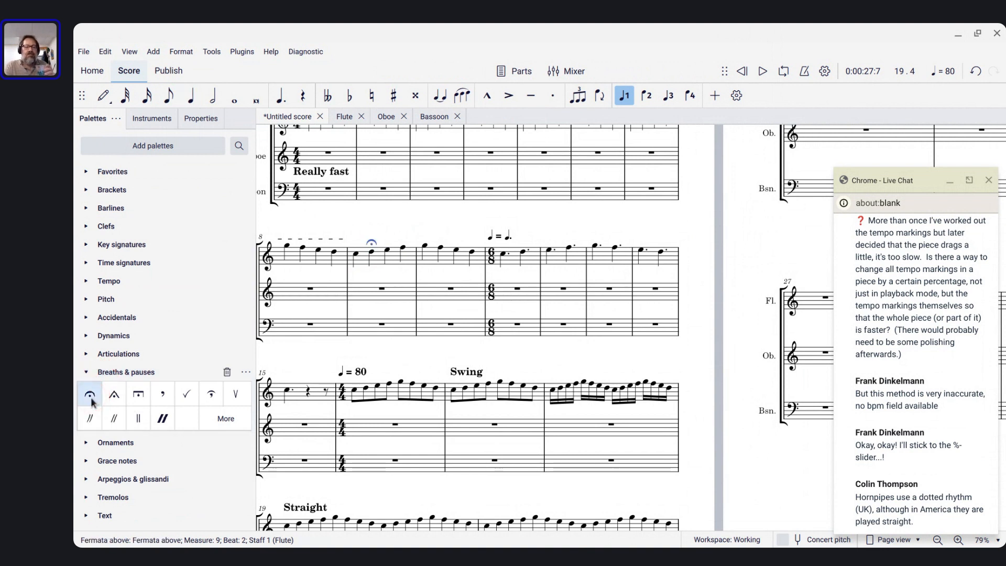
# - Delete the accel. line that starts above measure 5
pyautogui.scroll(2, 382, 208)
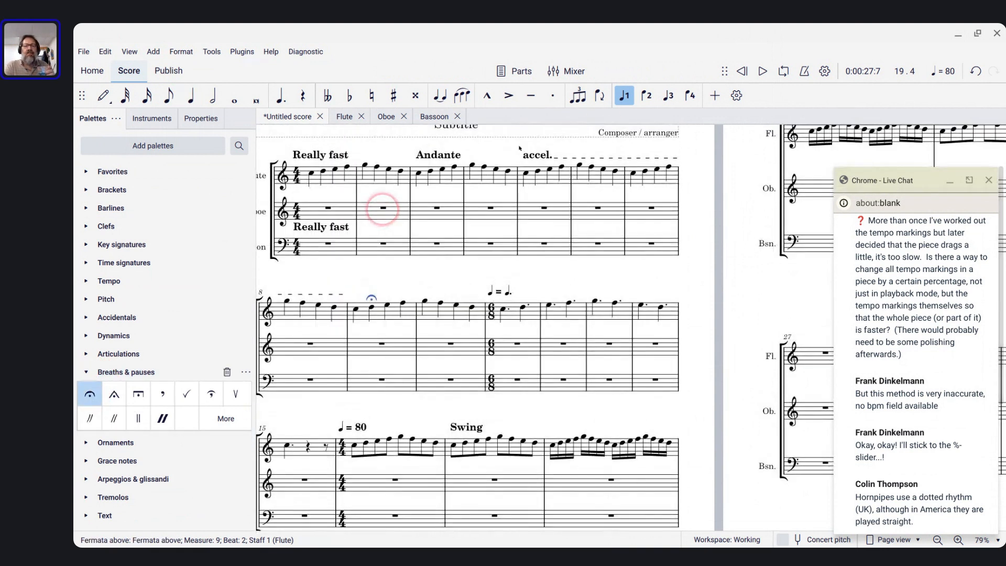
pyautogui.click(532, 155)
pyautogui.press('BackSpace')
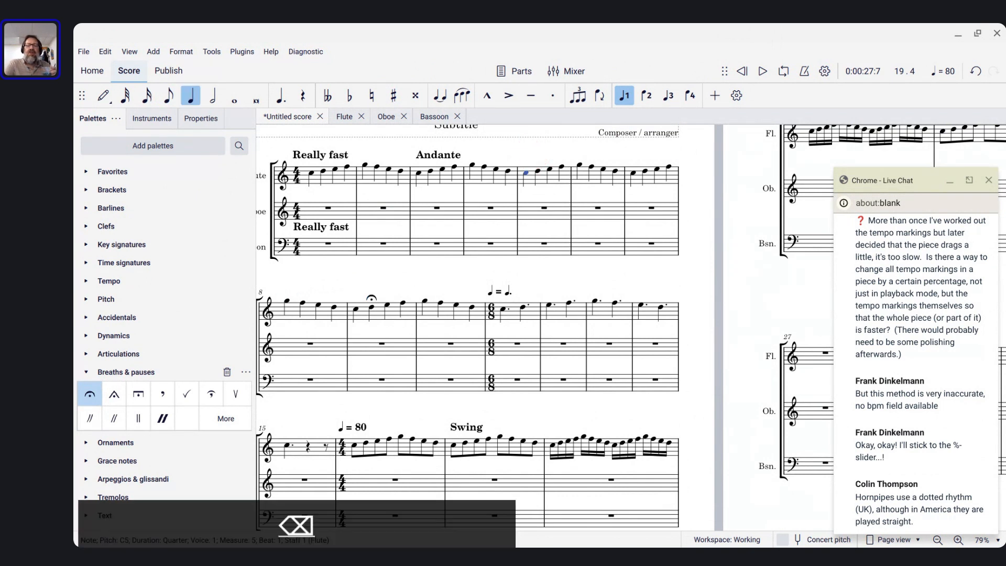
# - Play the score from measure 5 through the fermata and stop at measure 10
pyautogui.click(532, 157)
pyautogui.press('space')
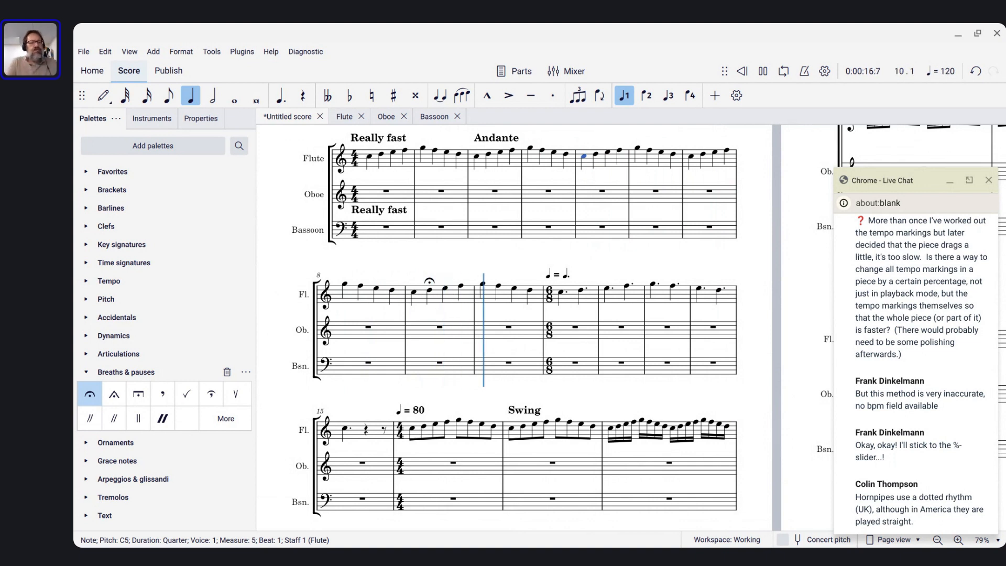
pyautogui.press('space')
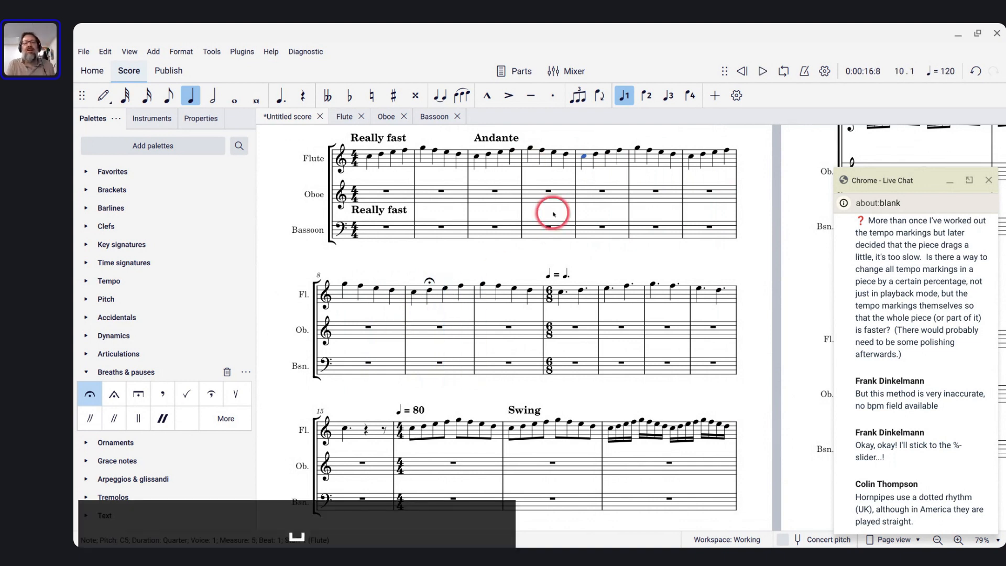
# - Override the written tempo of the Andante marking at measure 3 with 160 BPM
pyautogui.click(489, 139)
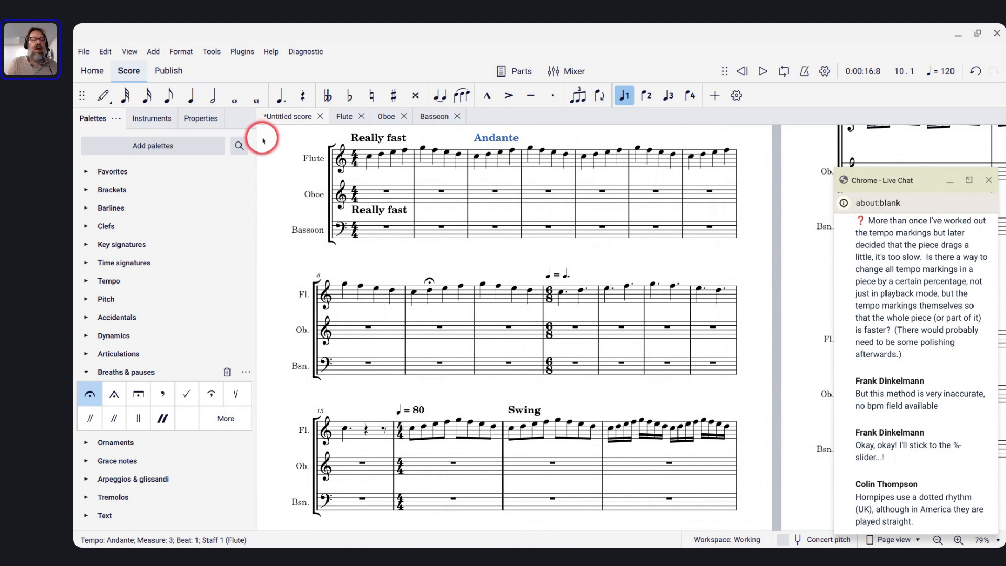
pyautogui.click(201, 121)
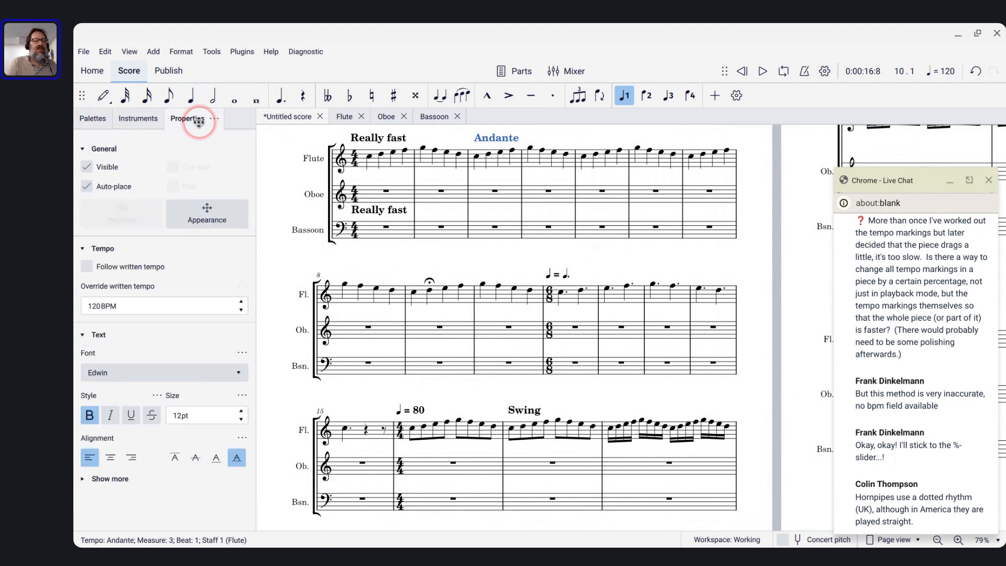
pyautogui.doubleClick(116, 305)
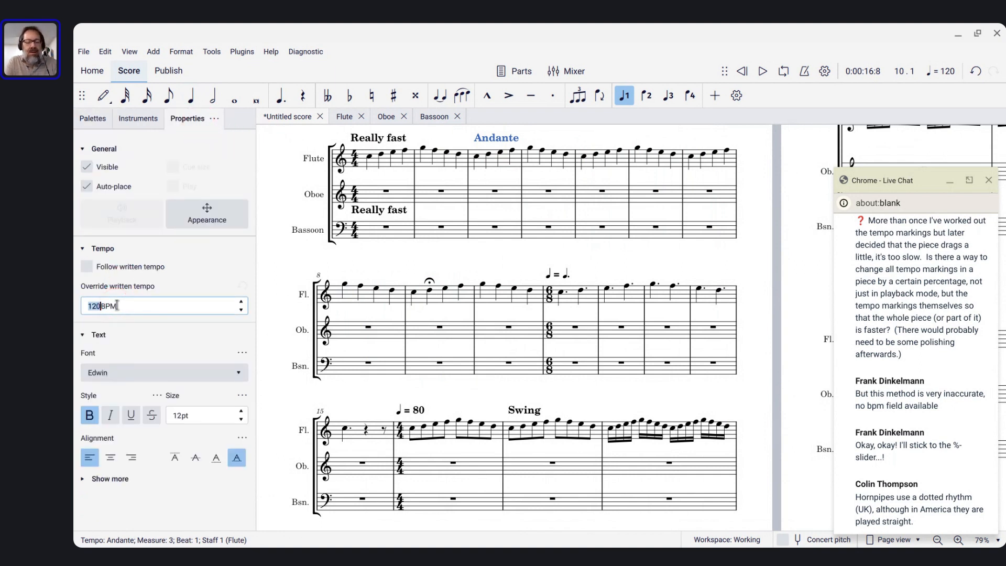
pyautogui.write('160')
pyautogui.press('Return')
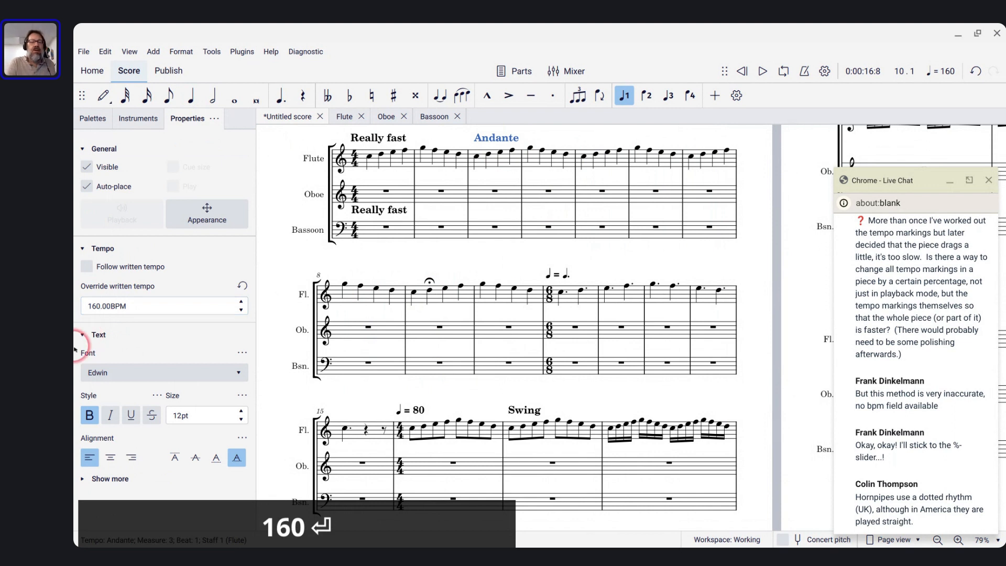
# - Play from the first flute note of measure 8 through the fermata and stop at measure 10
pyautogui.click(344, 283)
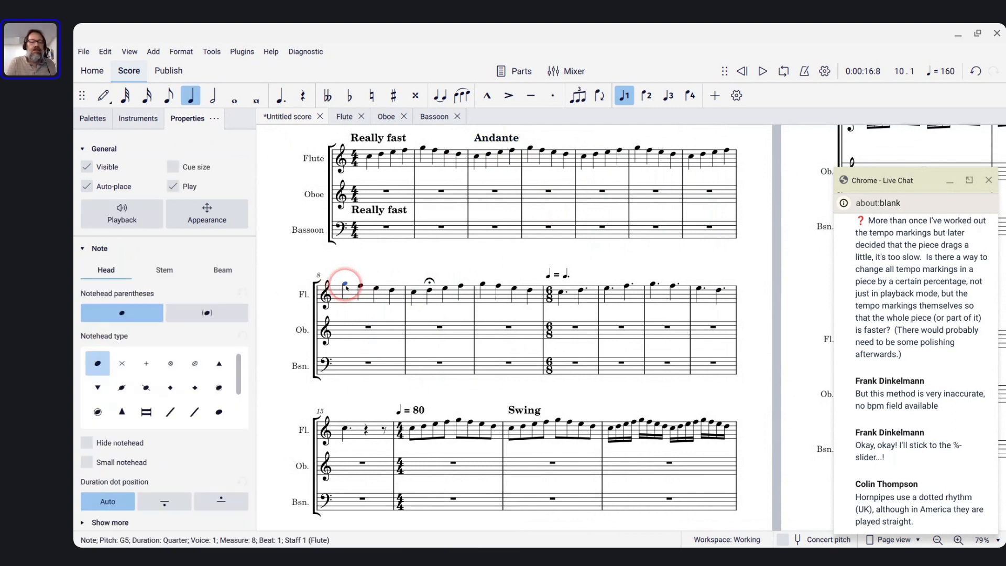
pyautogui.press('space')
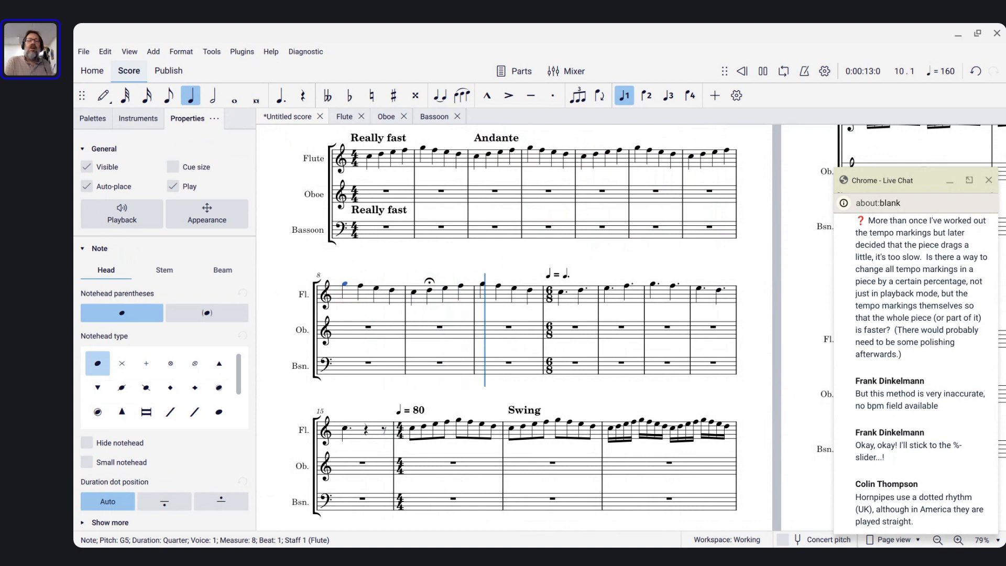
pyautogui.press('space')
pyautogui.click(358, 288)
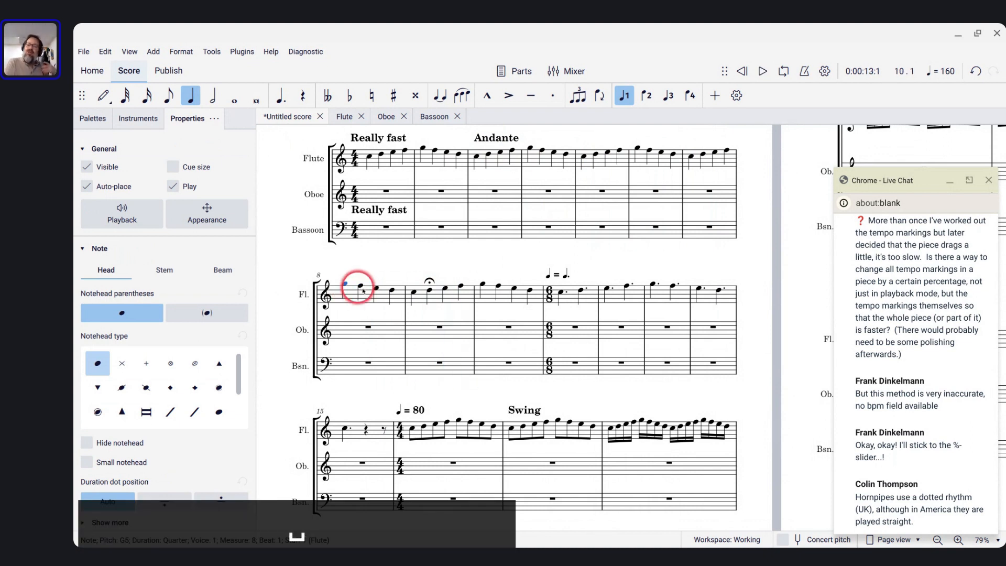
# - Set the playback time stretch of the measure 9 fermata to 400%
pyautogui.click(429, 283)
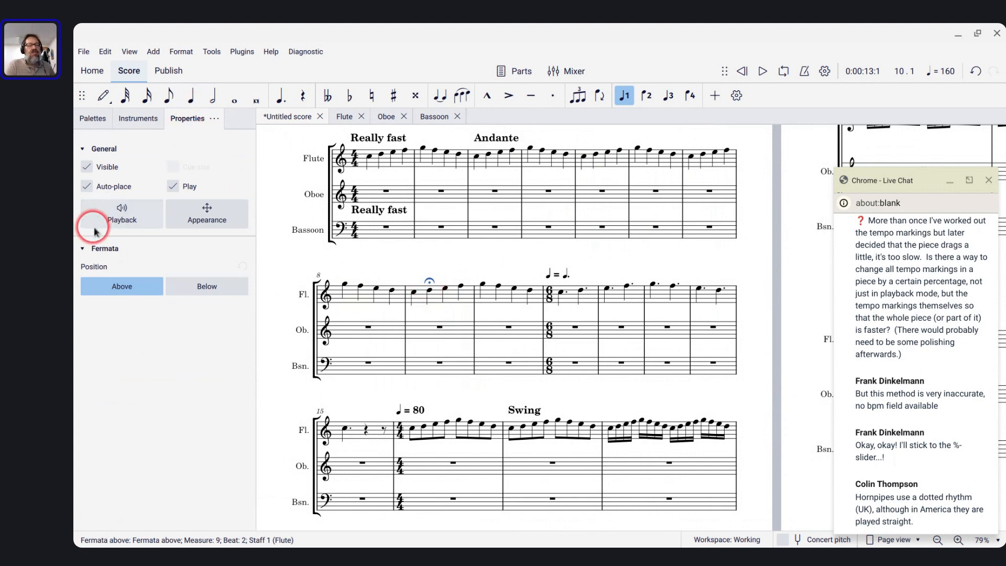
pyautogui.click(123, 220)
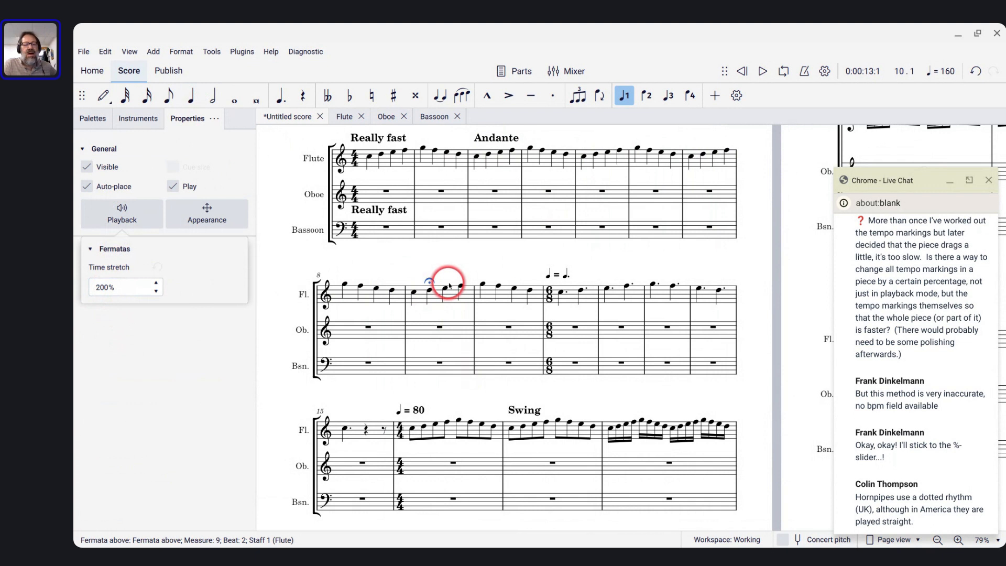
pyautogui.doubleClick(138, 292)
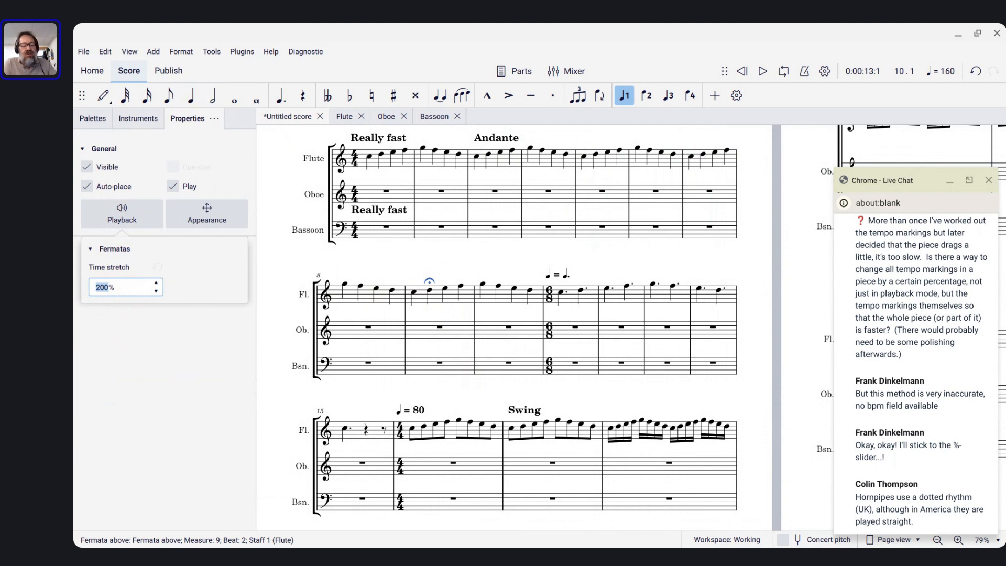
pyautogui.write('400')
pyautogui.press('Return')
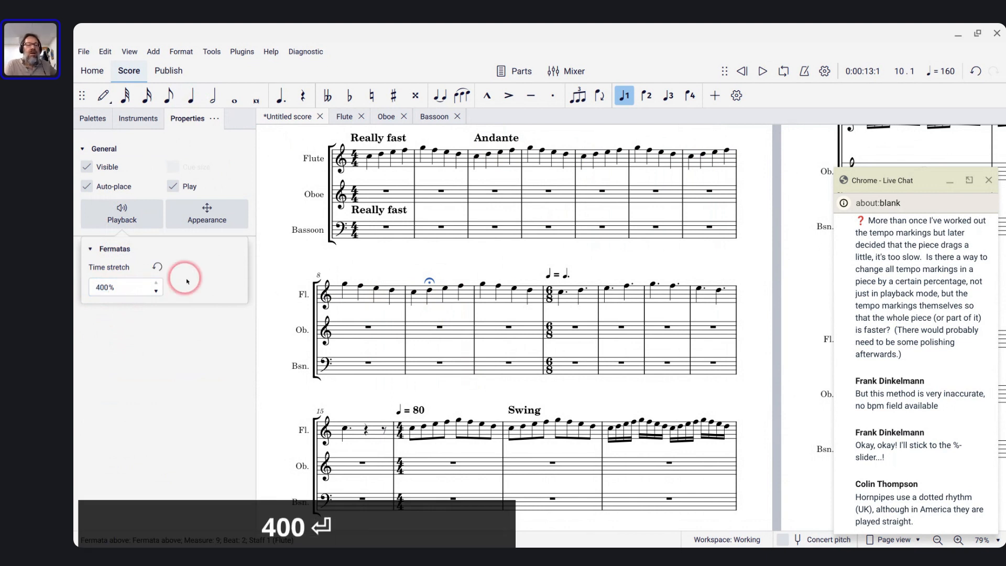
# - Play from the flute clef at measure 8 through the stretched fermata and stop within measure 10
pyautogui.click(326, 294)
pyautogui.press('space')
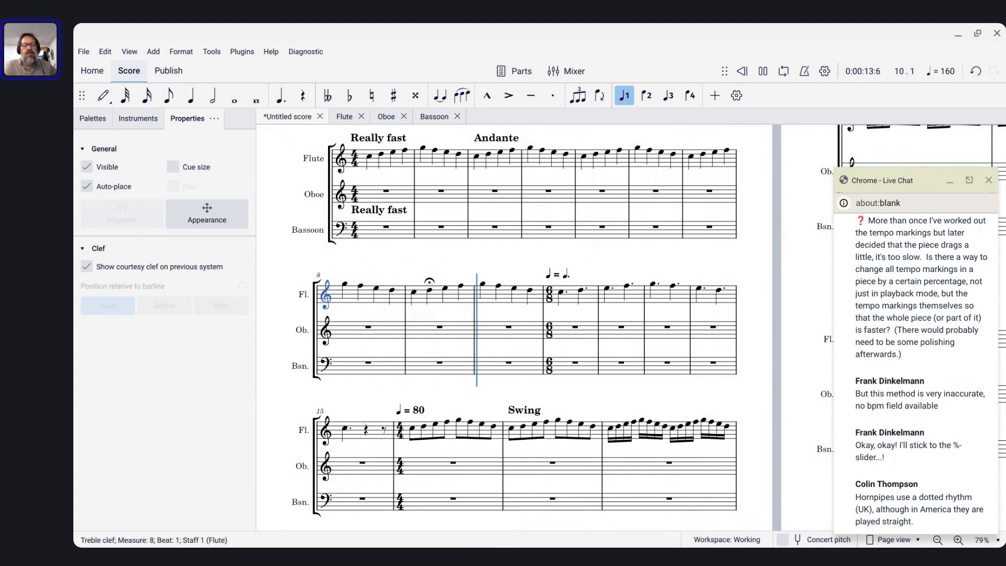
pyautogui.press('space')
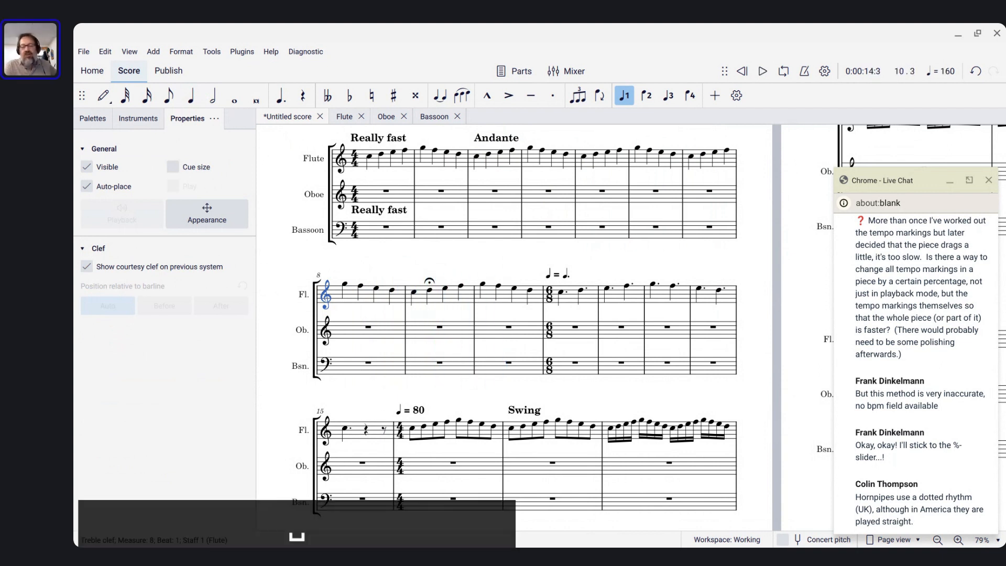
# - Enter quarter notes E D C B, A B C D, E D C B in the oboe staff across measures 8 to 10
pyautogui.click(349, 332)
pyautogui.press('n')
pyautogui.moveTo(84, 540)
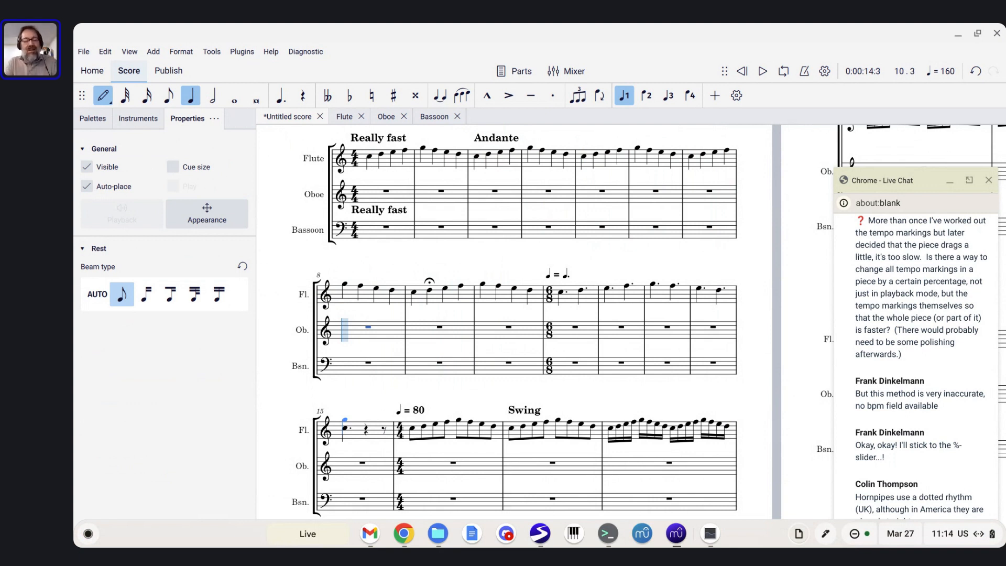
pyautogui.press('e')
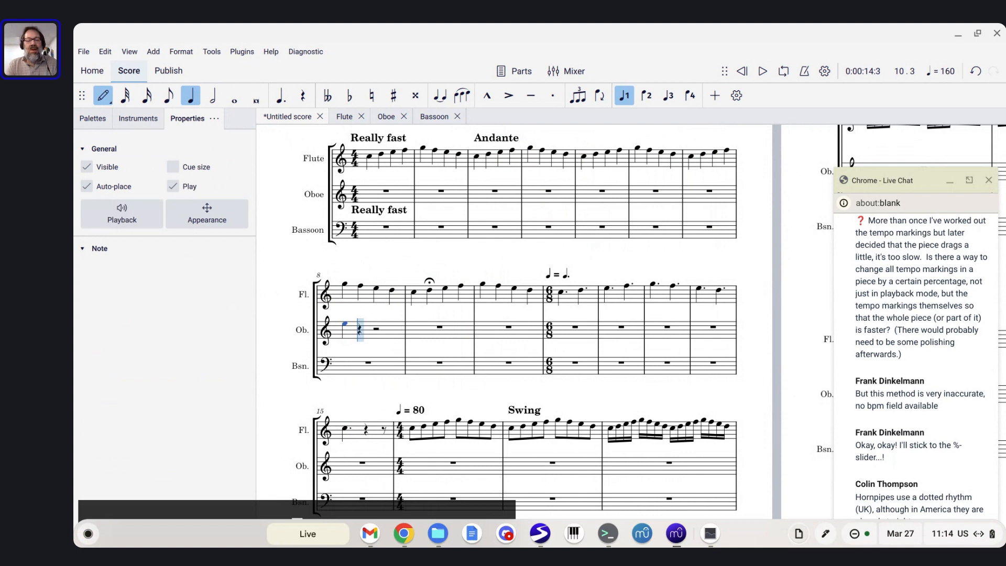
pyautogui.press('d')
pyautogui.press('c')
pyautogui.press('b')
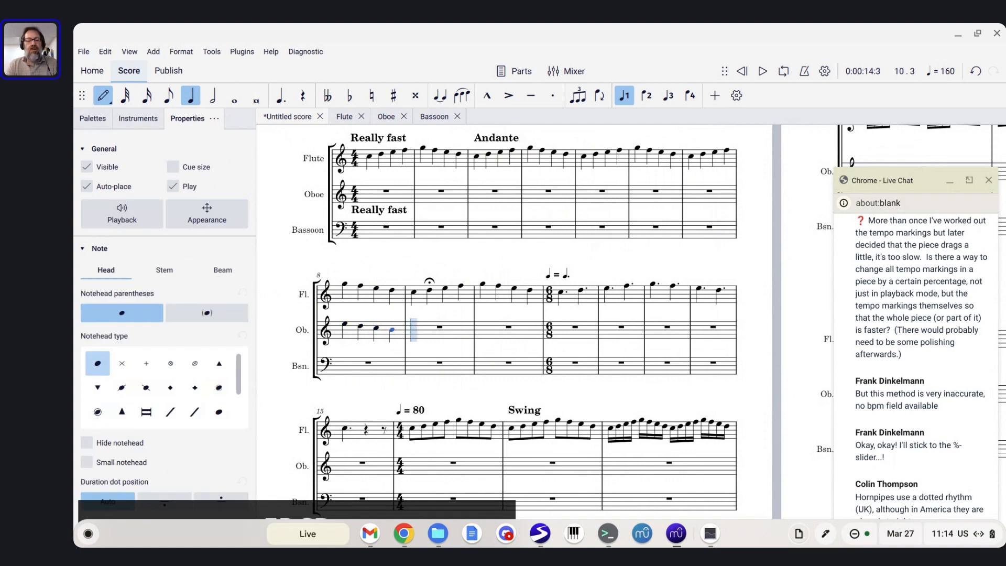
pyautogui.press('a')
pyautogui.press('b')
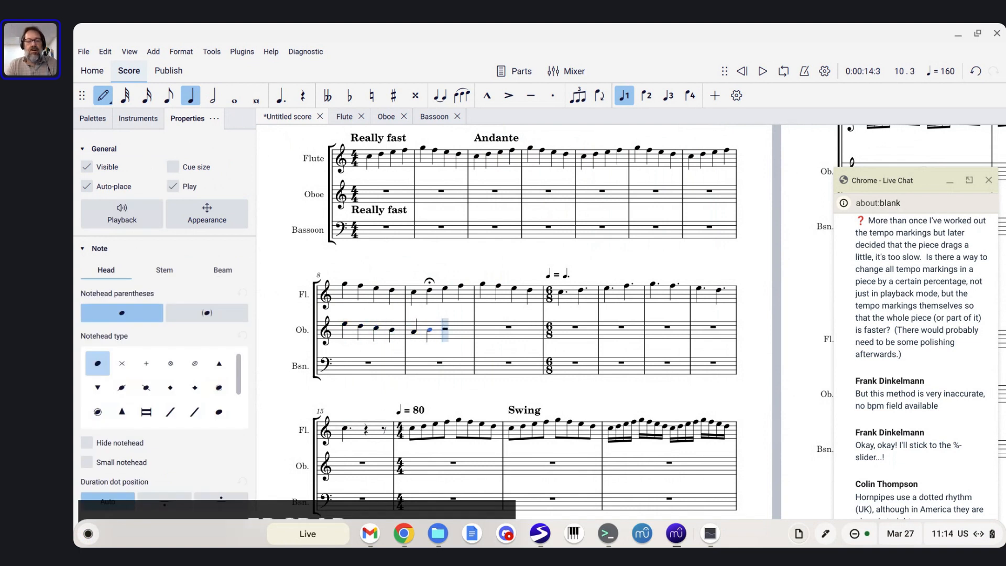
pyautogui.press('c')
pyautogui.press('d')
pyautogui.press('e')
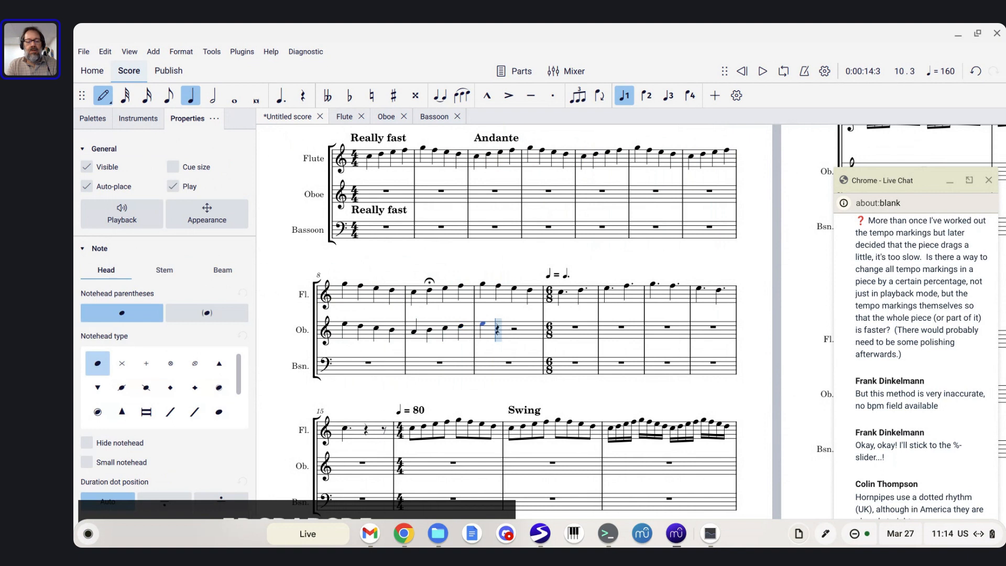
pyautogui.press('d')
pyautogui.press('c')
pyautogui.press('b')
pyautogui.press('Escape')
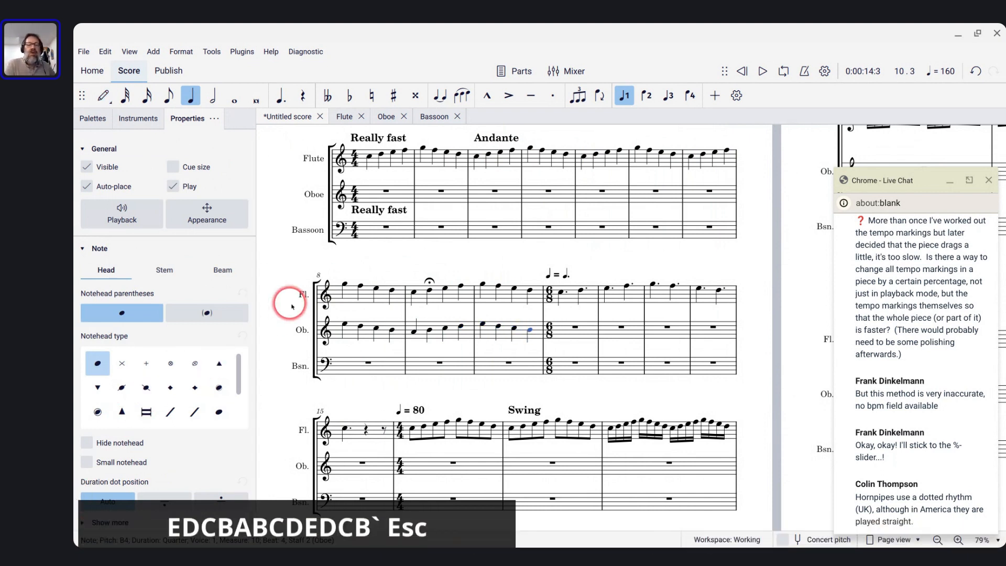
# - Play from the flute clef at measure 8 through the new oboe notes and stop in measure 10
pyautogui.click(325, 297)
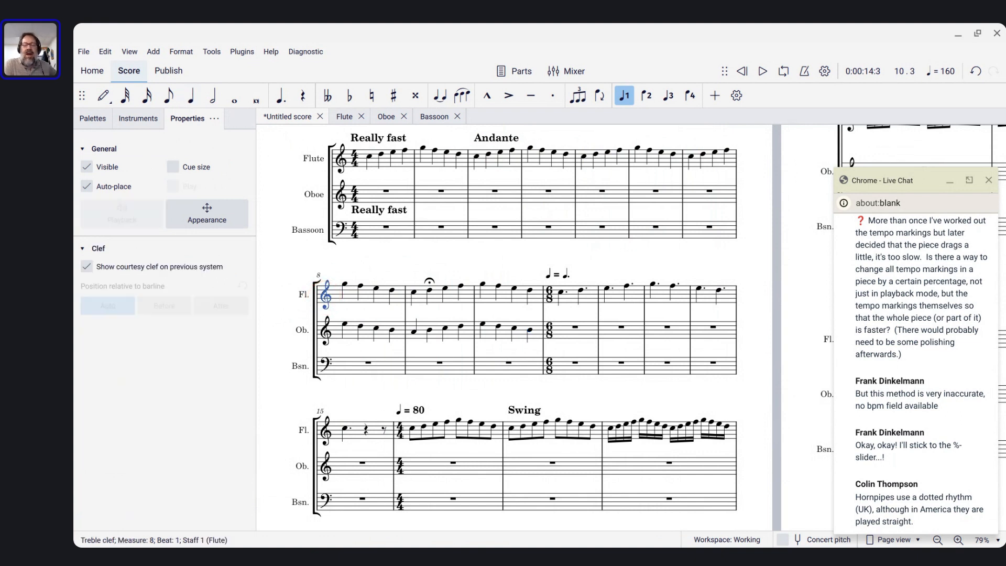
pyautogui.press('space')
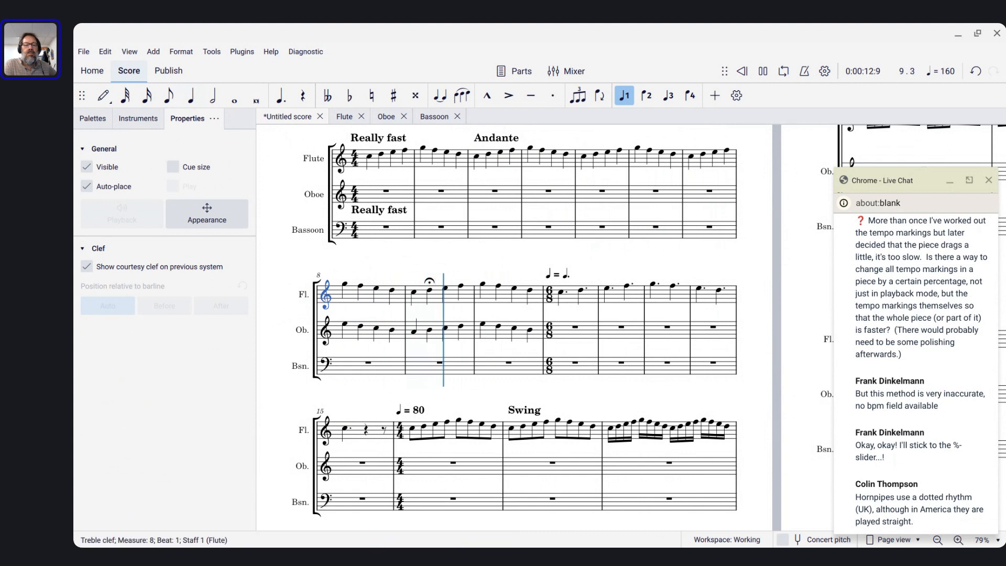
pyautogui.press('space')
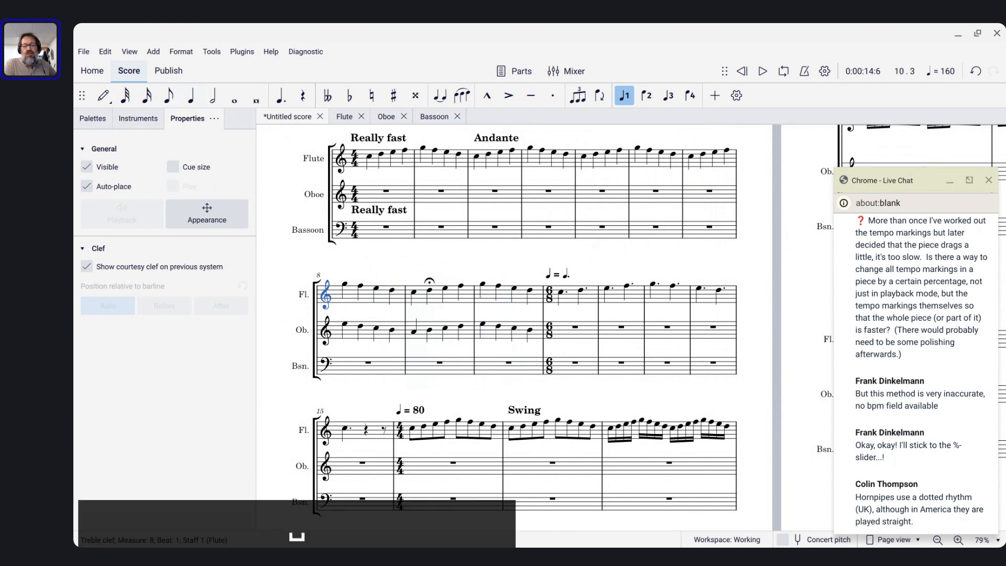
pyautogui.click(294, 313)
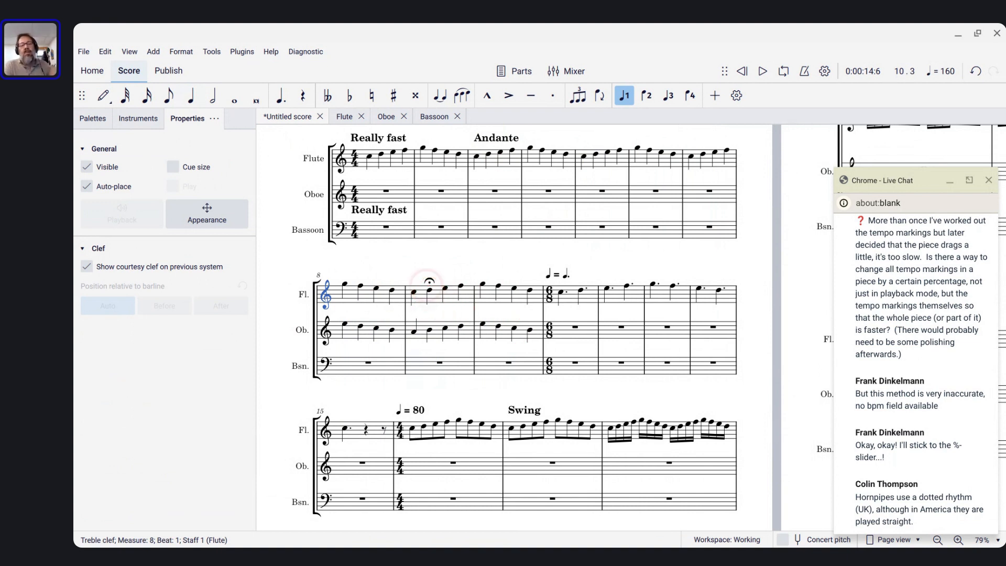
# - Add a fermata above the oboe's B on beat 2 of measure 9
pyautogui.click(429, 331)
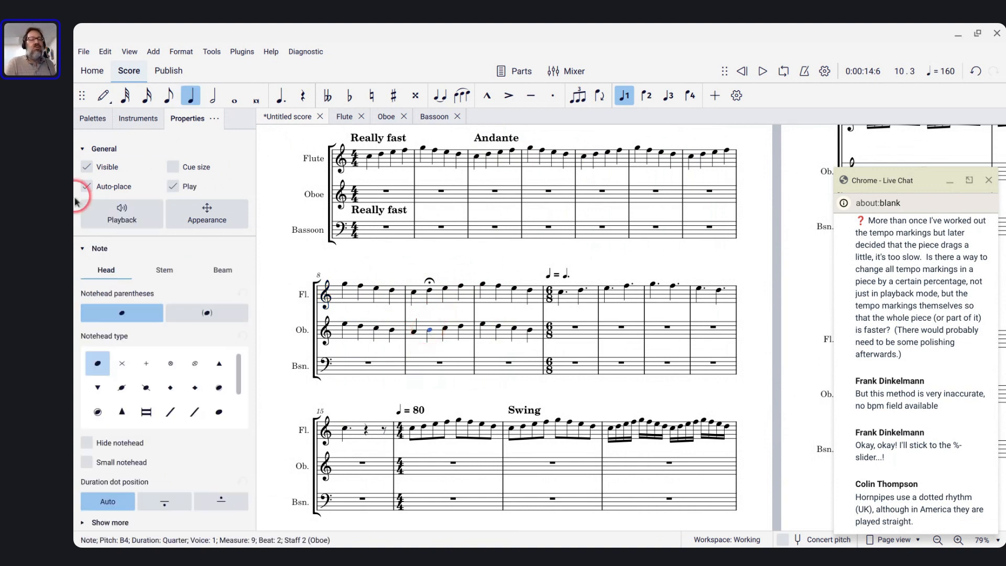
pyautogui.click(83, 124)
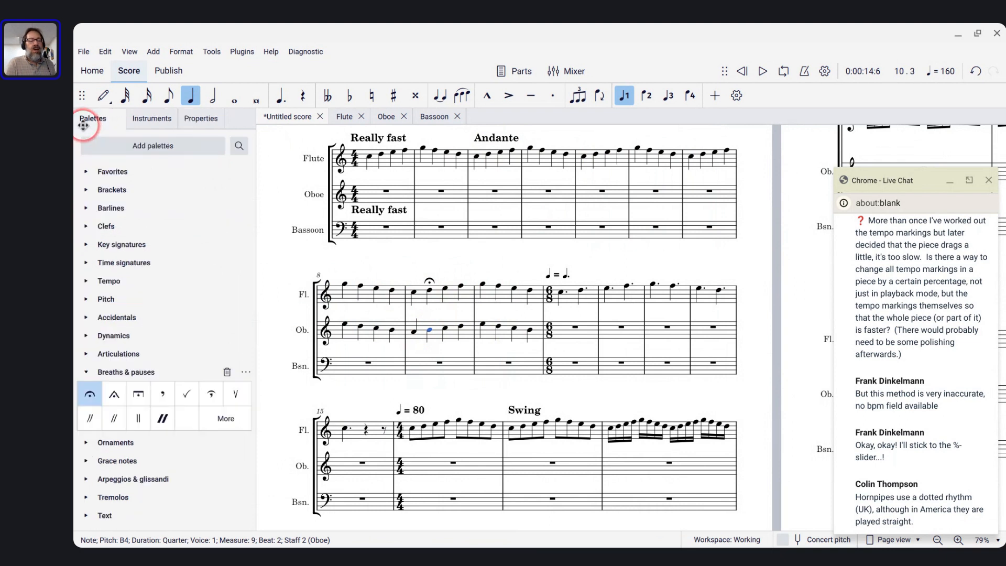
pyautogui.click(89, 394)
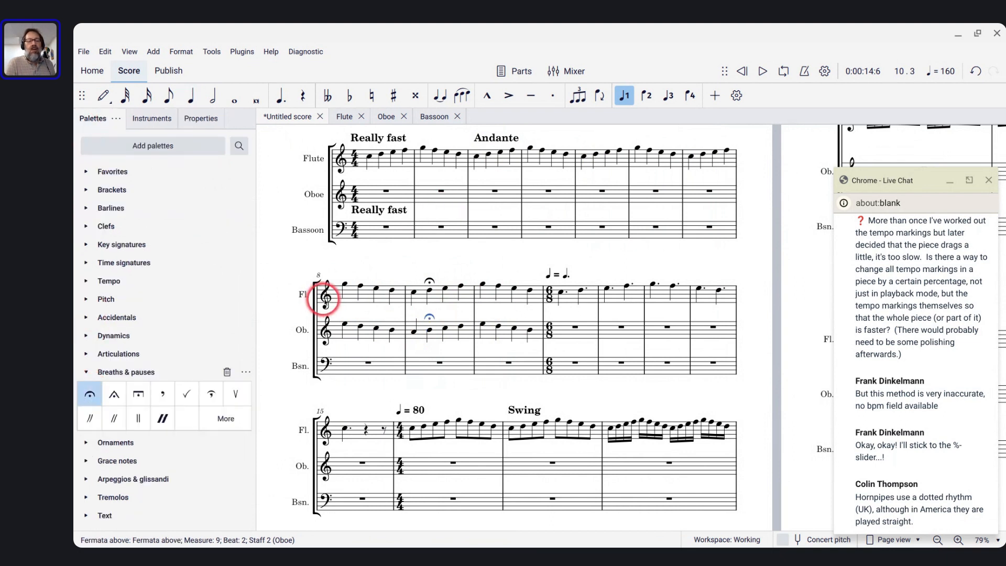
# - Play from the flute clef at measure 8 through the aligned flute and oboe fermatas, stopping in measure 10
pyautogui.click(325, 297)
pyautogui.press('space')
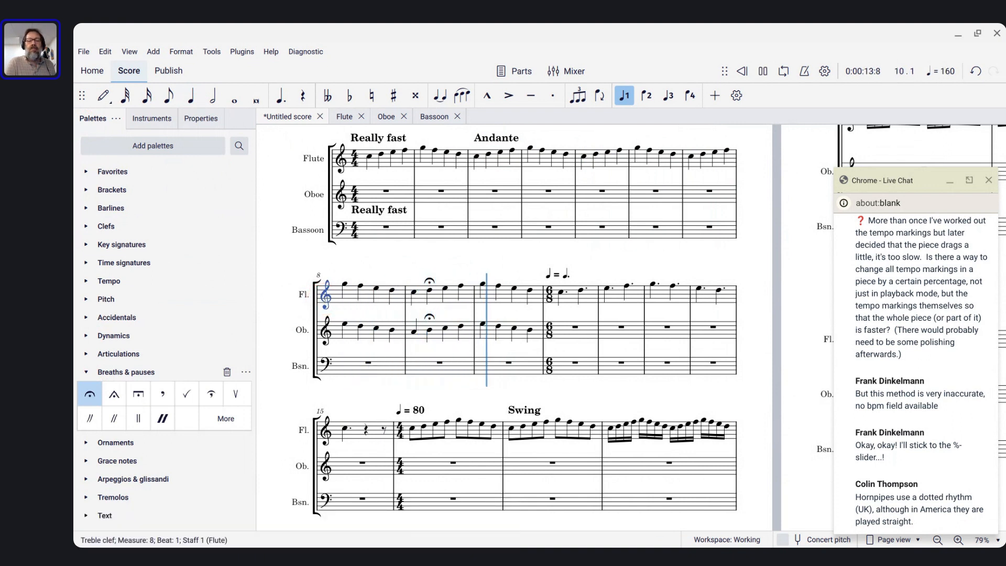
pyautogui.press('space')
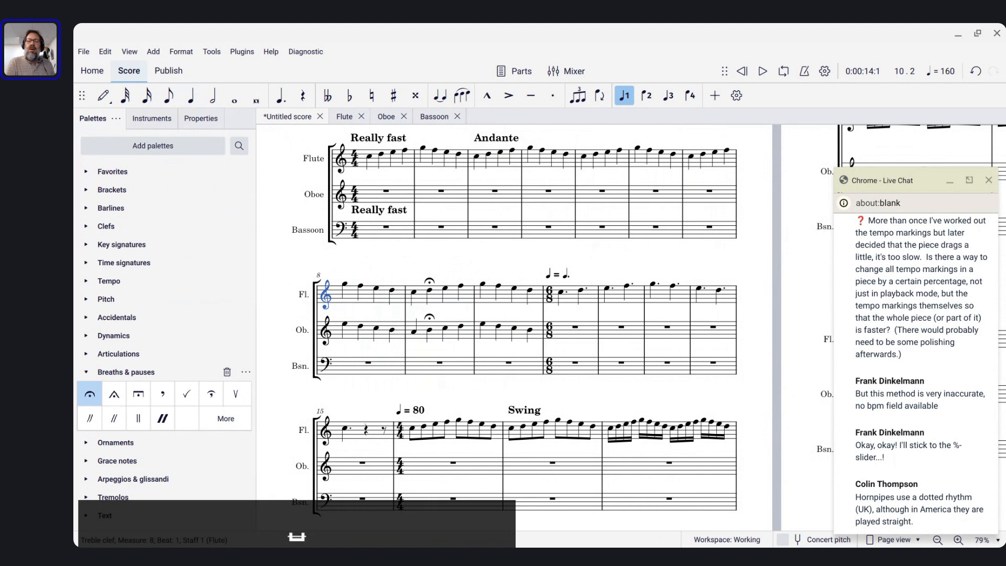
# - Compare the playback time stretch settings of the flute and oboe fermatas on beat 2 of measure 9
pyautogui.click(428, 282)
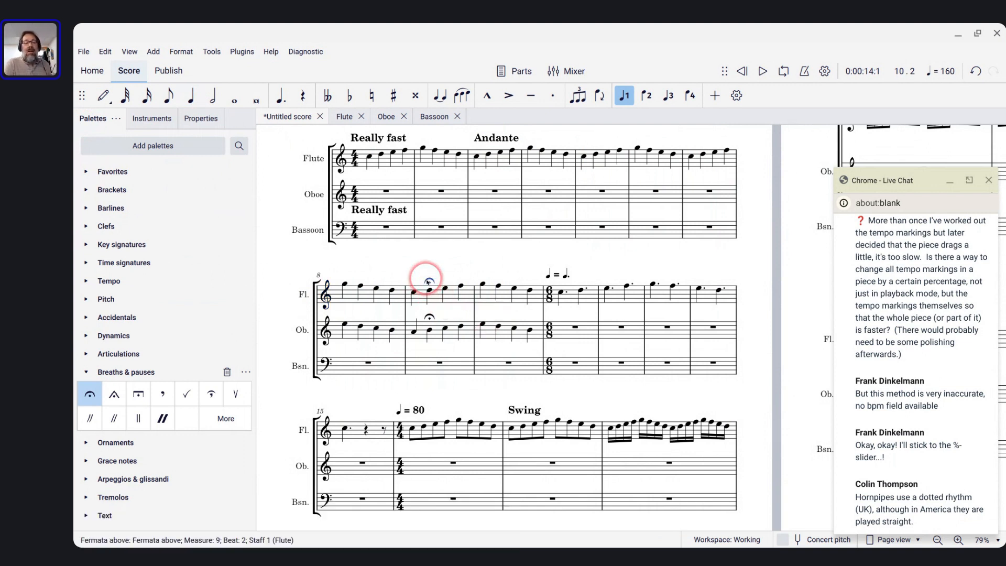
pyautogui.click(194, 123)
pyautogui.click(108, 214)
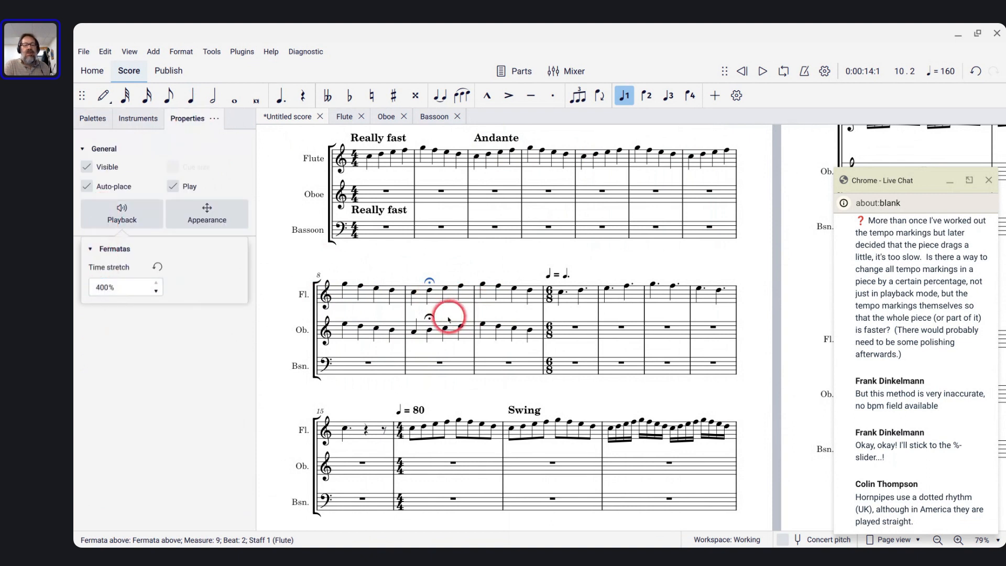
pyautogui.click(427, 318)
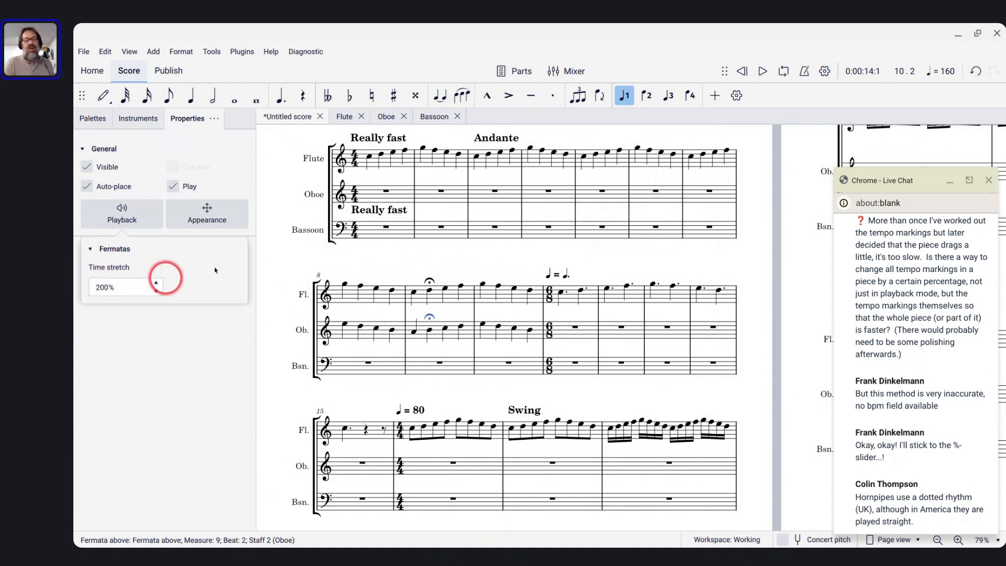
pyautogui.click(434, 283)
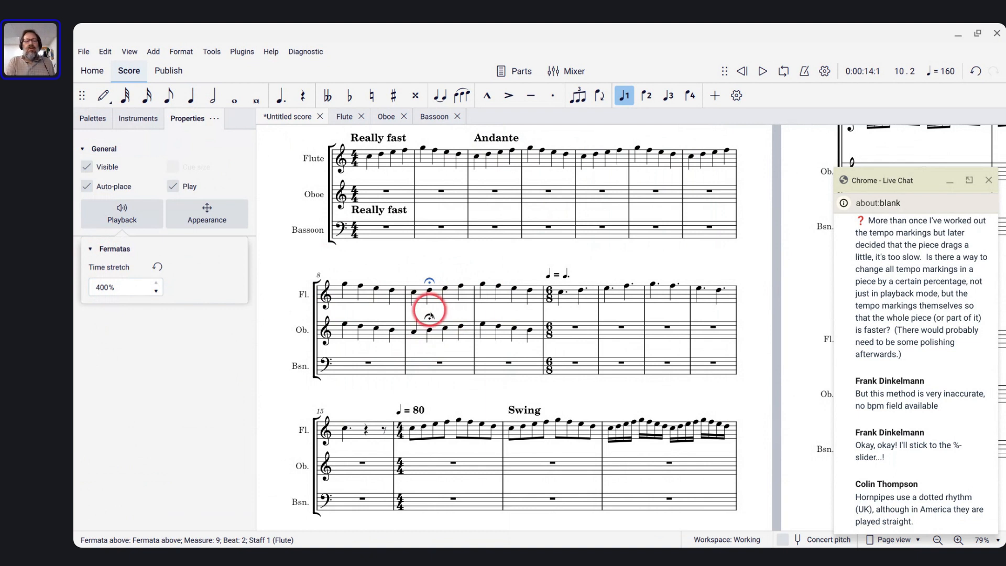
# - Delete the oboe fermata in measure 9 and lengthen that measure's first oboe note, A, to a half note
pyautogui.click(428, 318)
pyautogui.press('BackSpace')
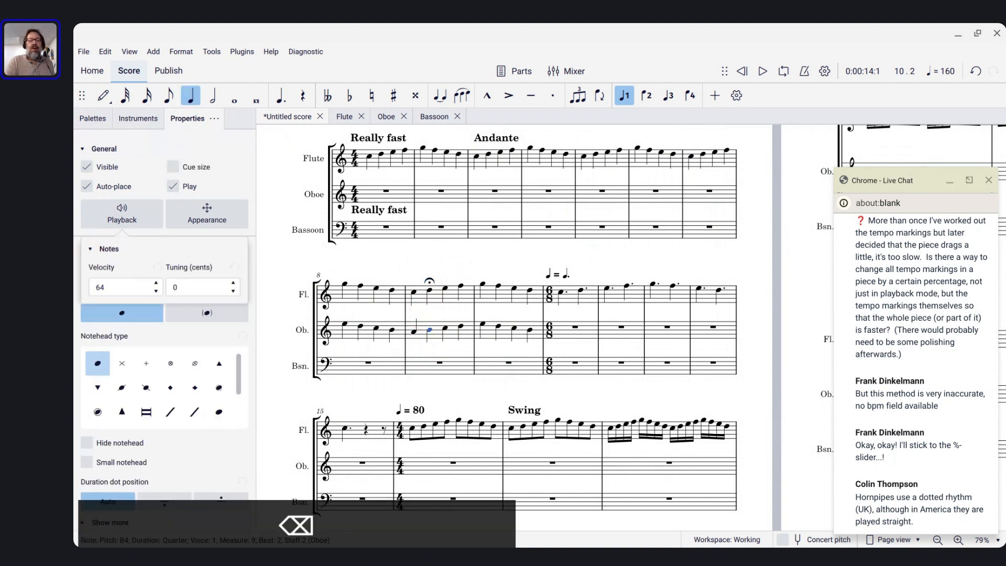
pyautogui.click(414, 332)
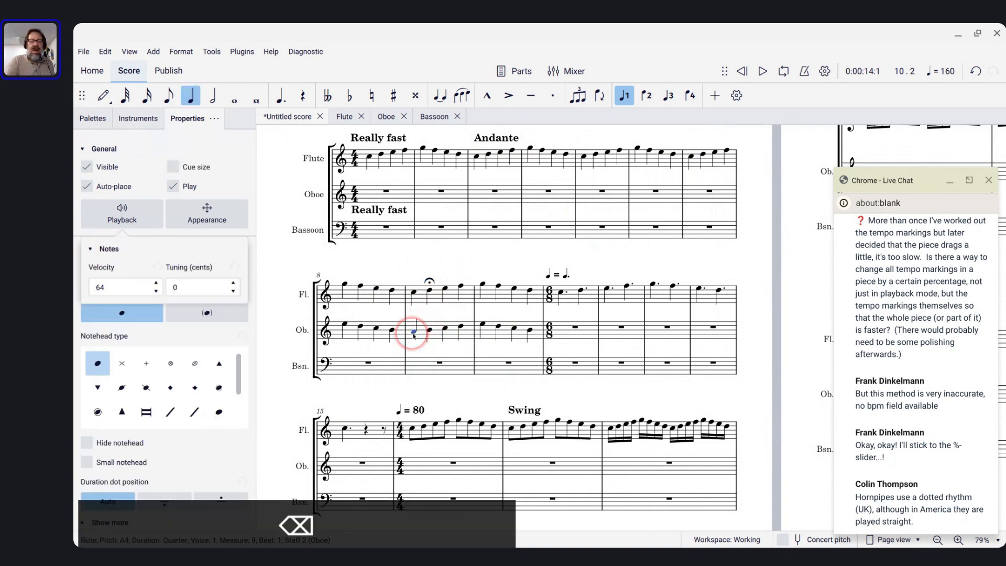
pyautogui.press('6')
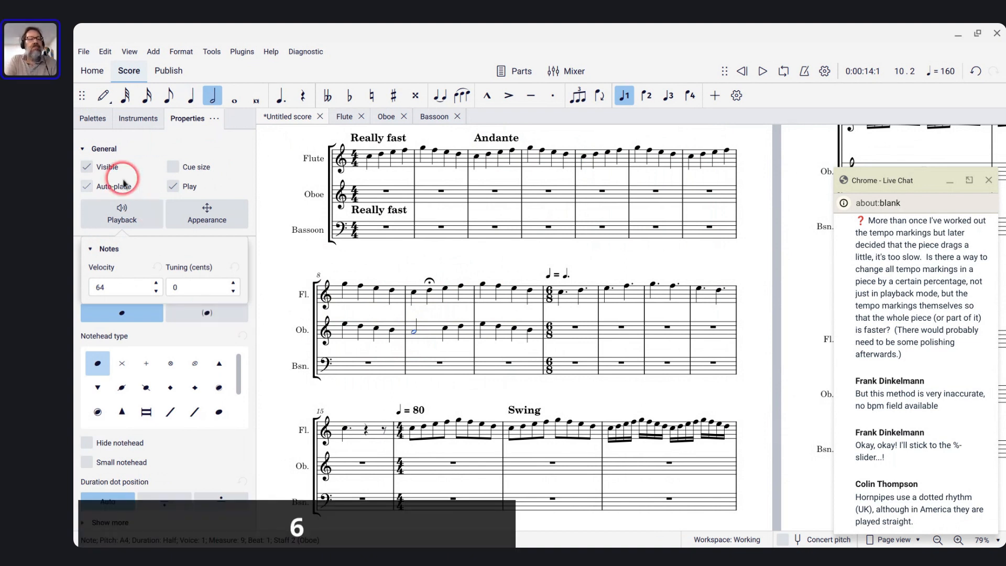
# - Add a fermata above the oboe's half note A on beat 1 of measure 9
pyautogui.click(82, 119)
pyautogui.click(113, 372)
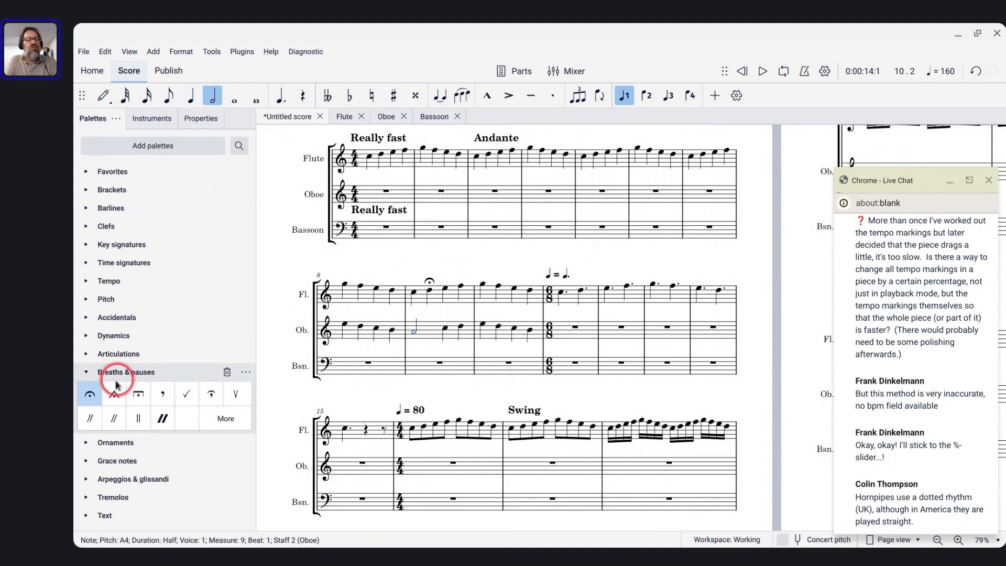
pyautogui.click(91, 396)
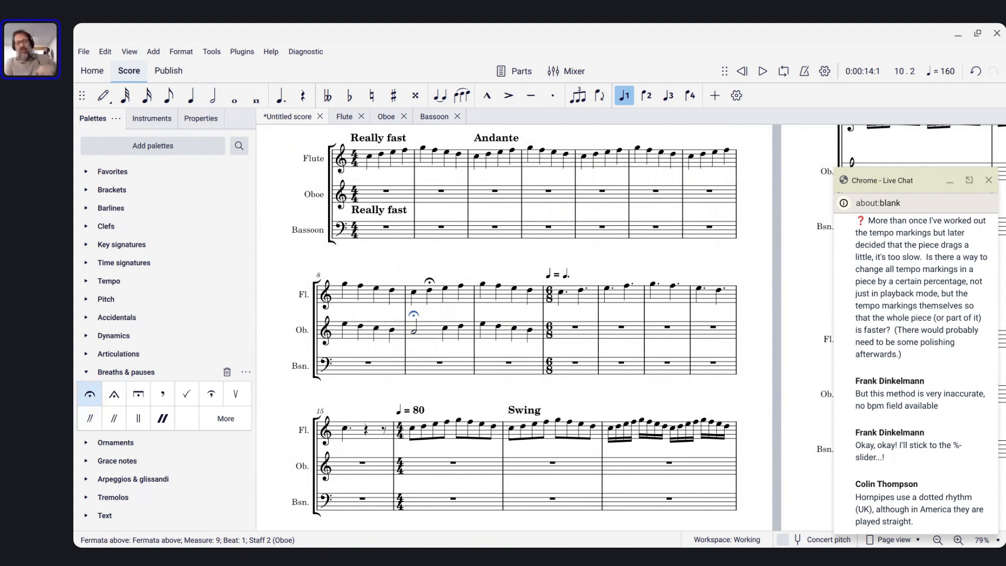
pyautogui.click(264, 308)
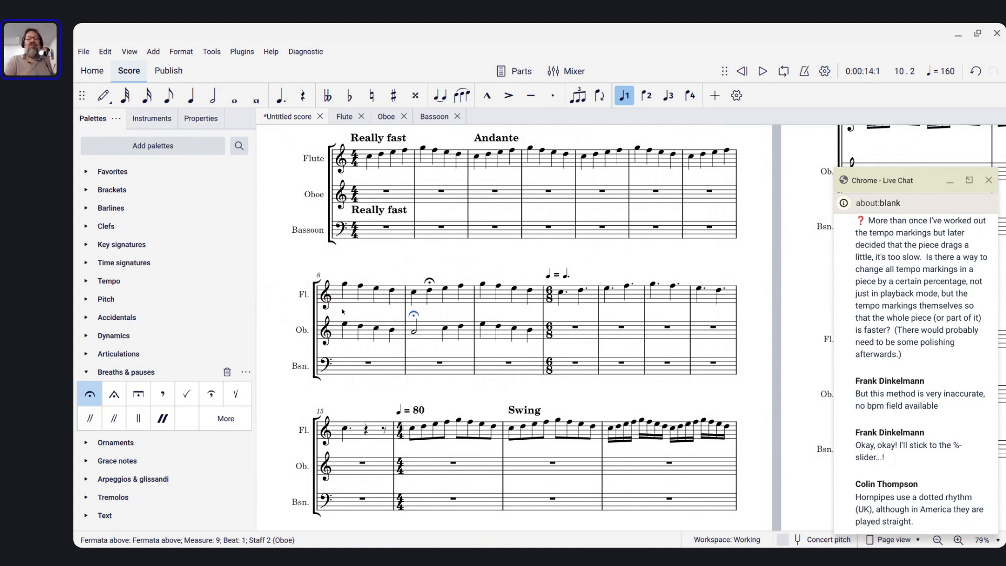
# - Play from the flute clef at measure 8 through the staggered flute and oboe fermatas, stopping in measure 11
pyautogui.click(327, 294)
pyautogui.press('space')
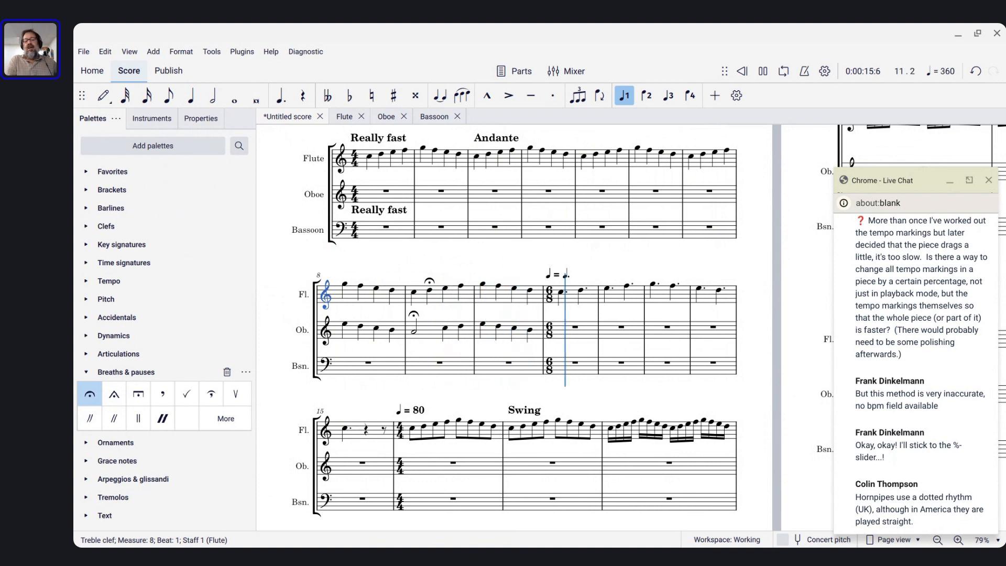
pyautogui.press('space')
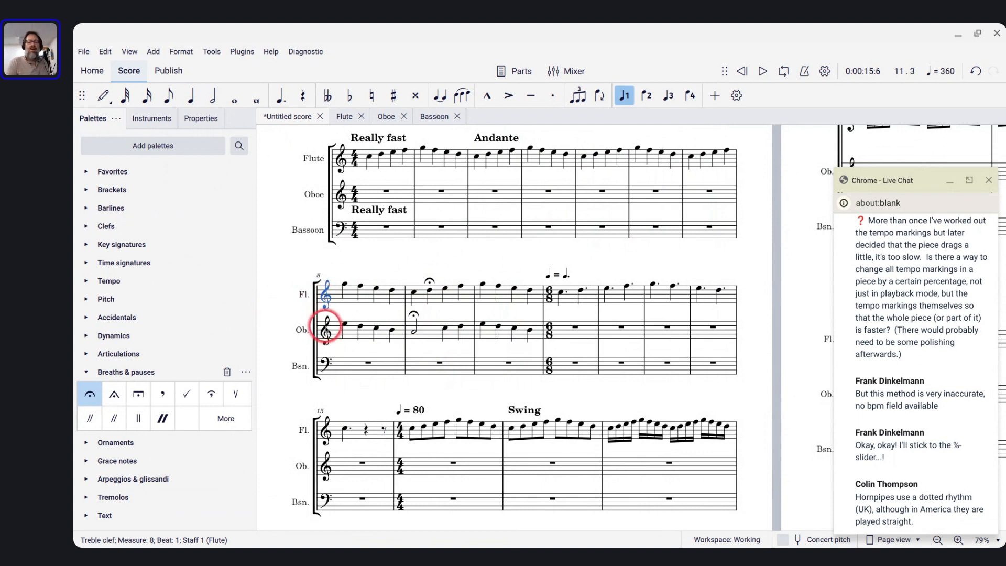
# - Replay the staggered fermatas from the oboe clef at measure 8 and stop in measure 11
pyautogui.click(326, 329)
pyautogui.press('space')
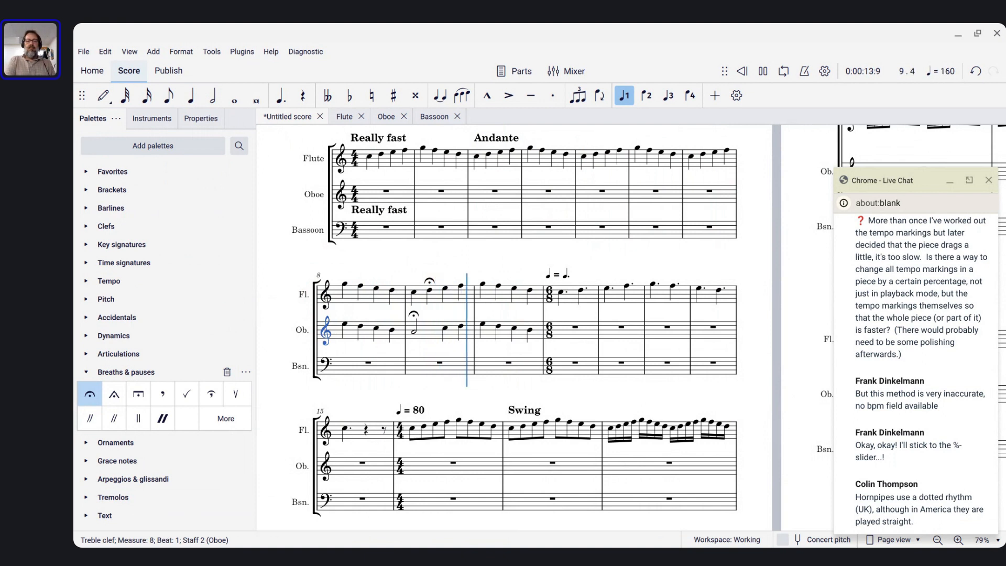
pyautogui.press('space')
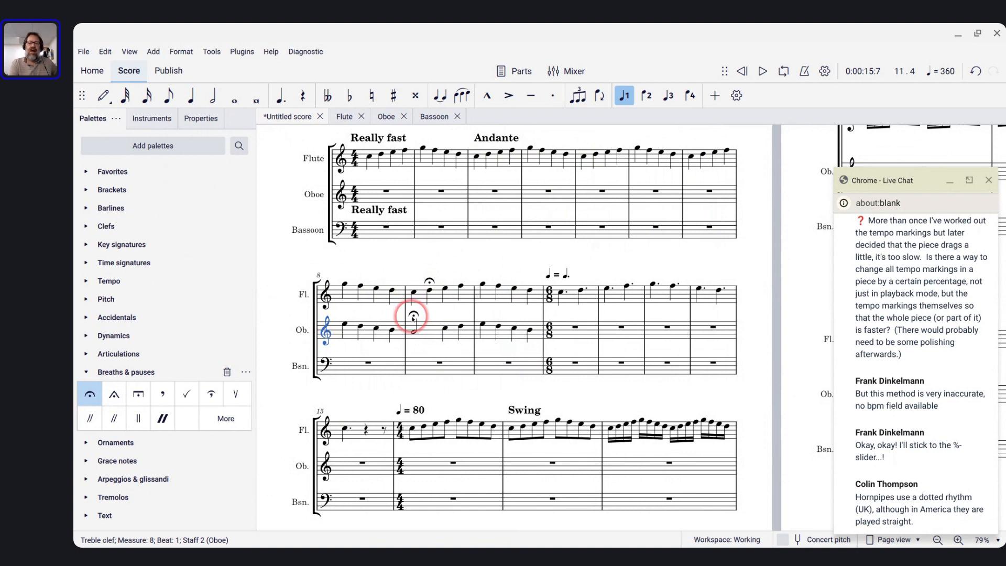
# - Add a comma breath mark after the flute's last note, F, in measure 9
pyautogui.click(413, 317)
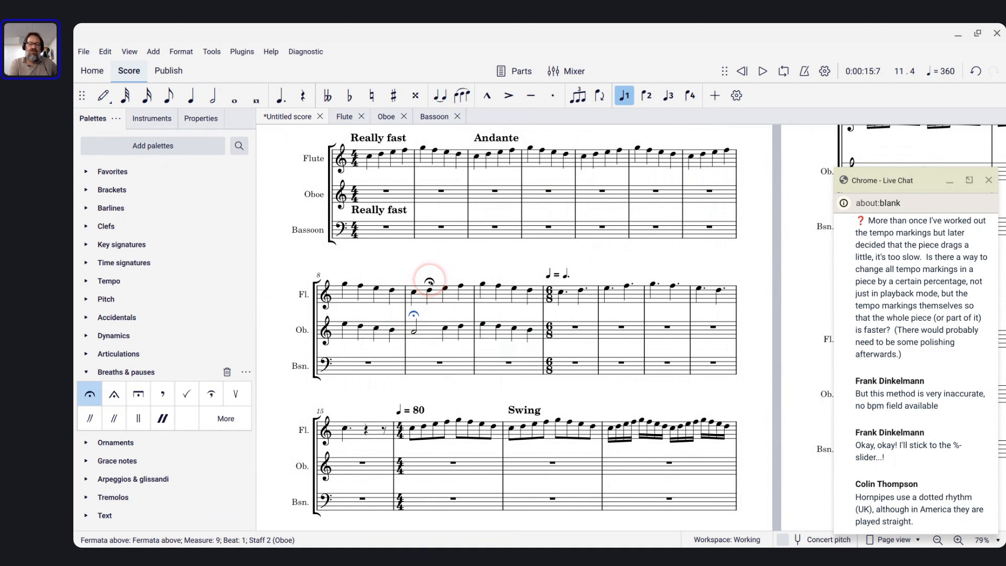
pyautogui.click(429, 281)
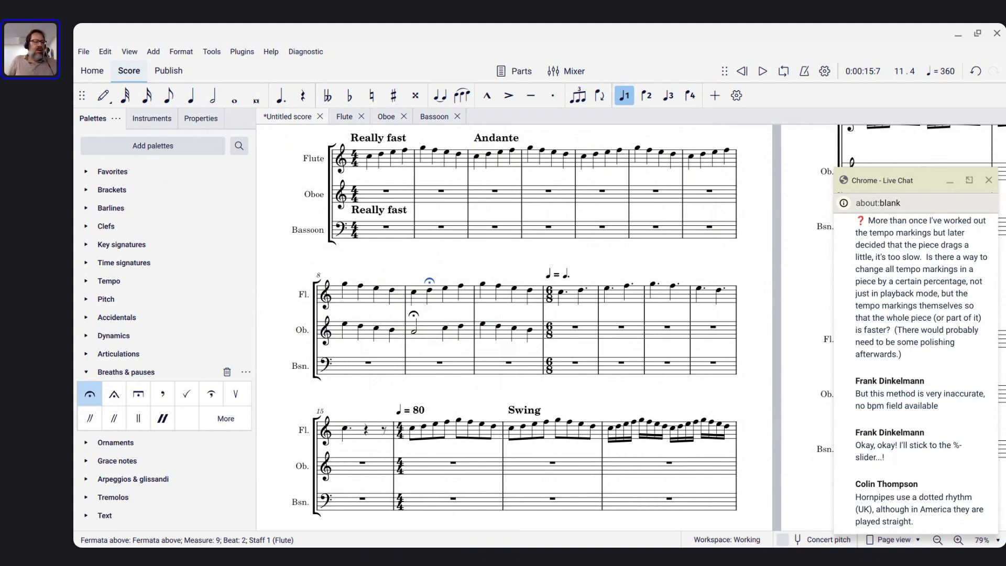
pyautogui.click(462, 287)
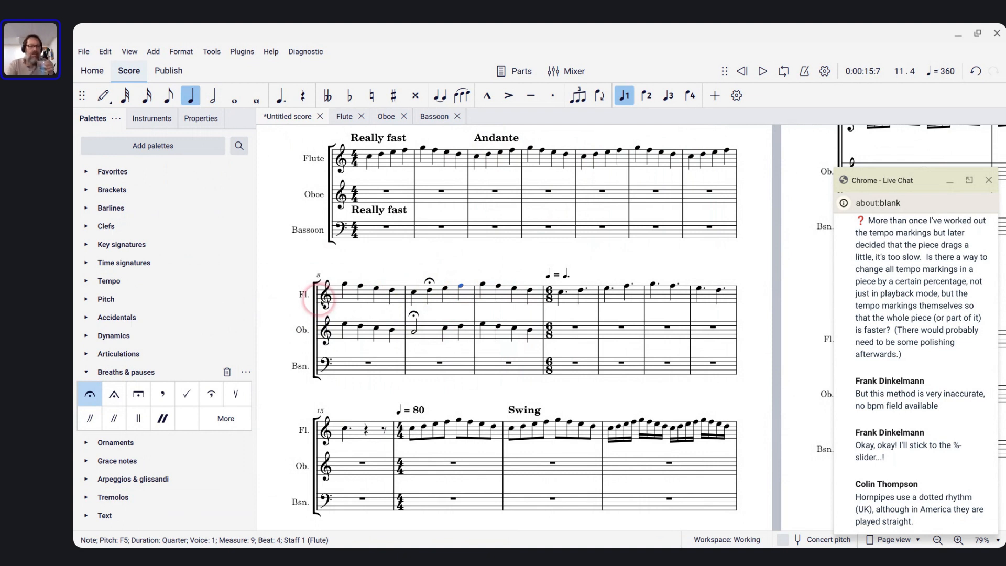
pyautogui.click(160, 397)
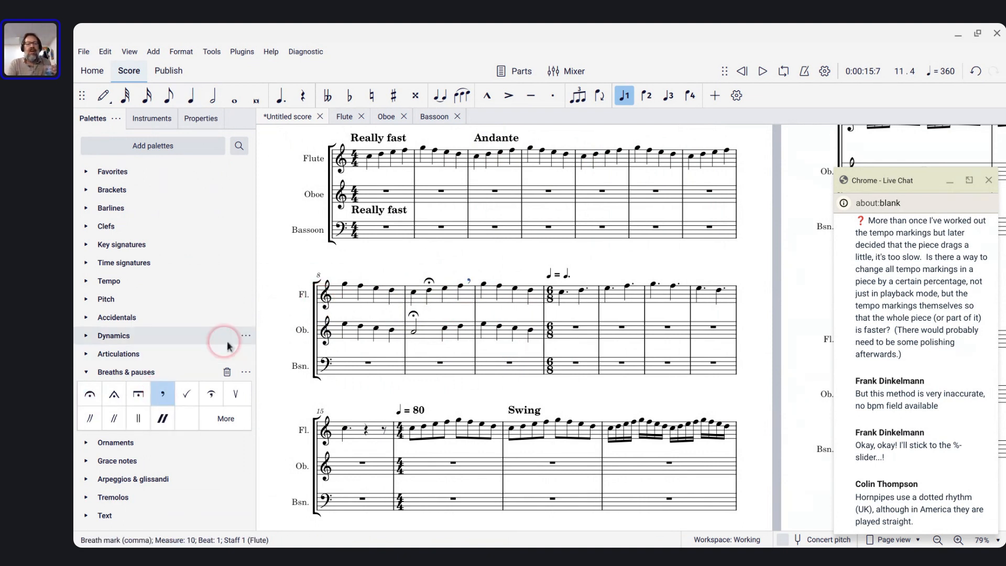
pyautogui.click(414, 315)
pyautogui.press('BackSpace')
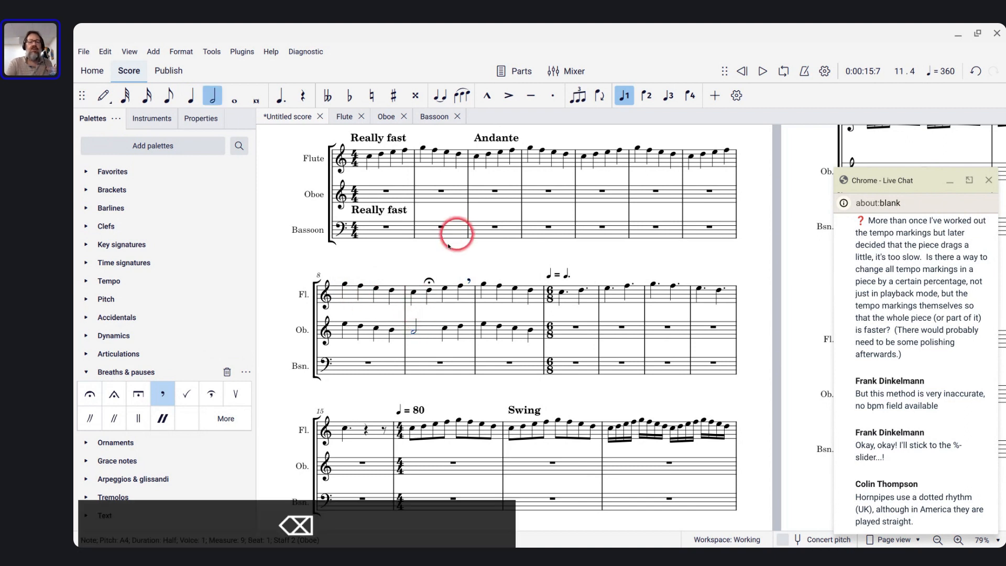
pyautogui.click(429, 282)
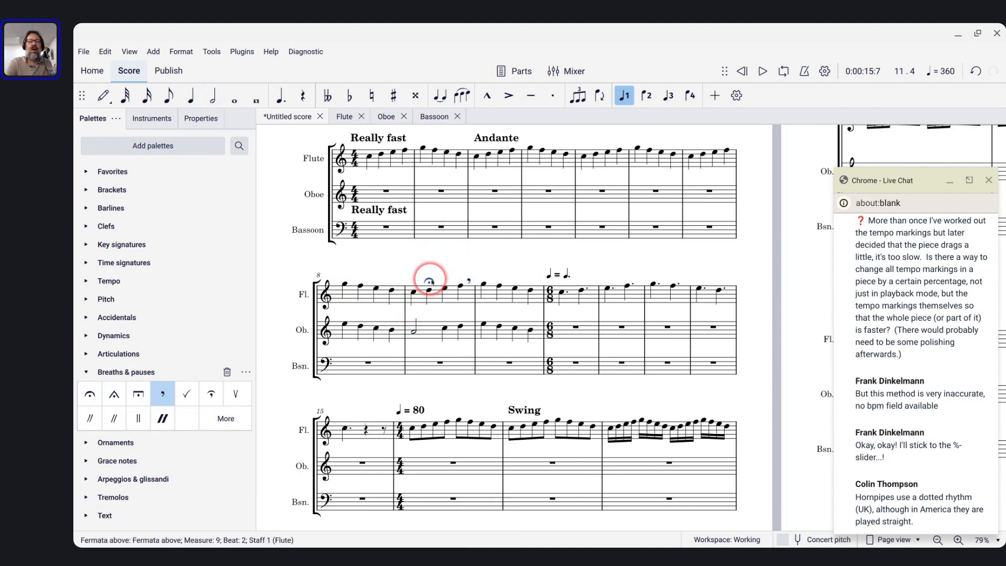
pyautogui.press('BackSpace')
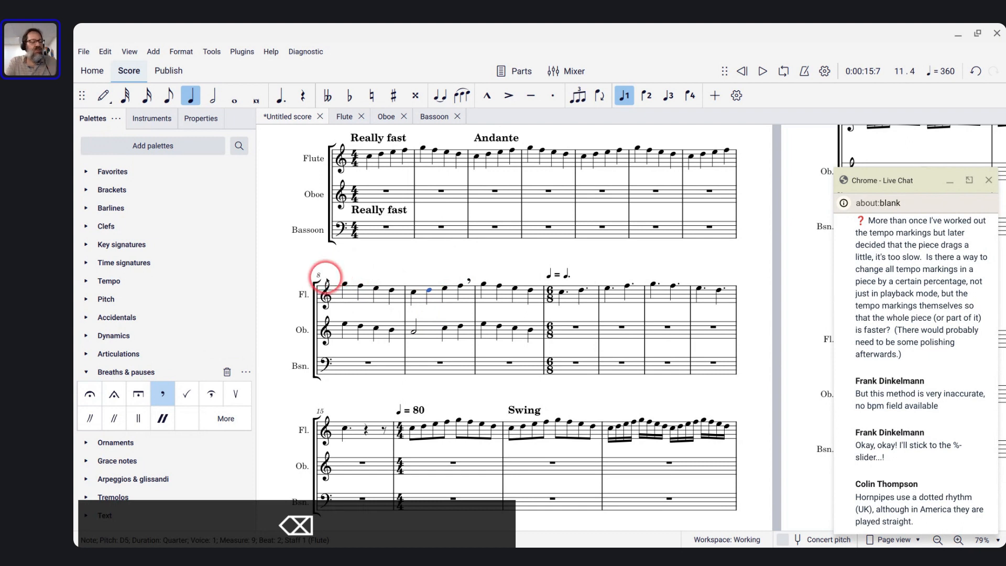
pyautogui.hotkey('ctrl', 'z')
pyautogui.hotkey('ctrl', 'z')
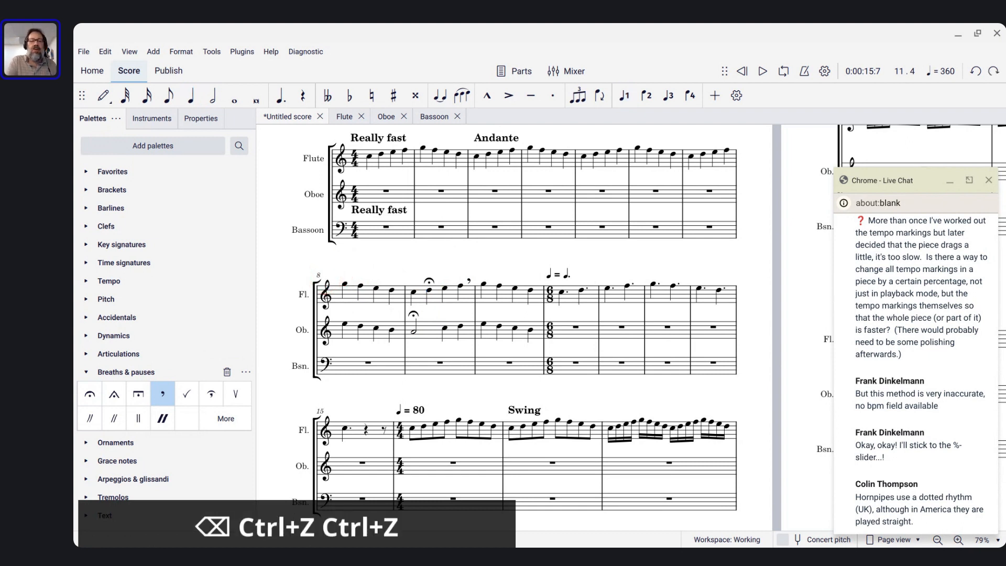
# - Remove the flute's comma breath mark in measure 9 and insert five empty measures before measure 10
pyautogui.click(468, 281)
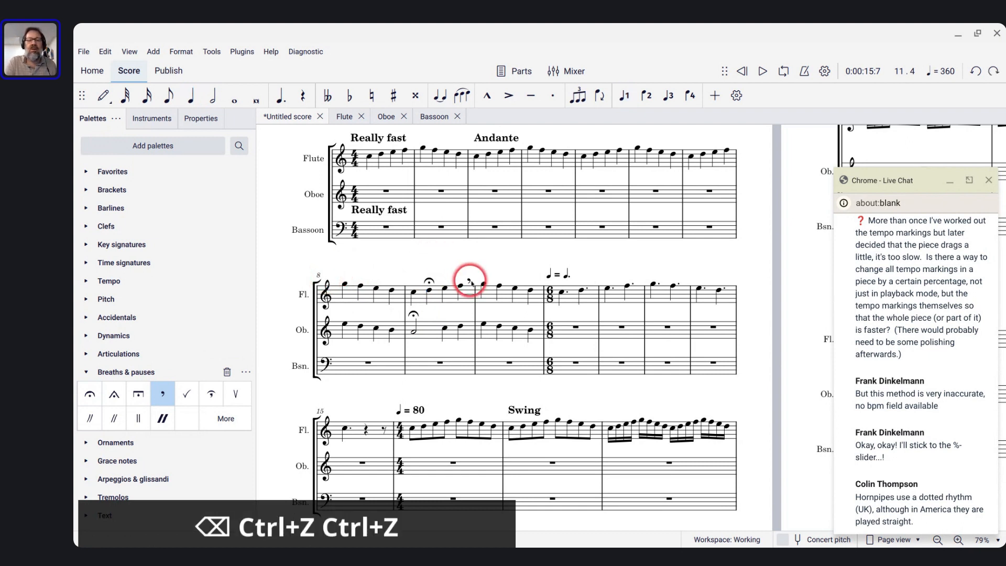
pyautogui.press('BackSpace')
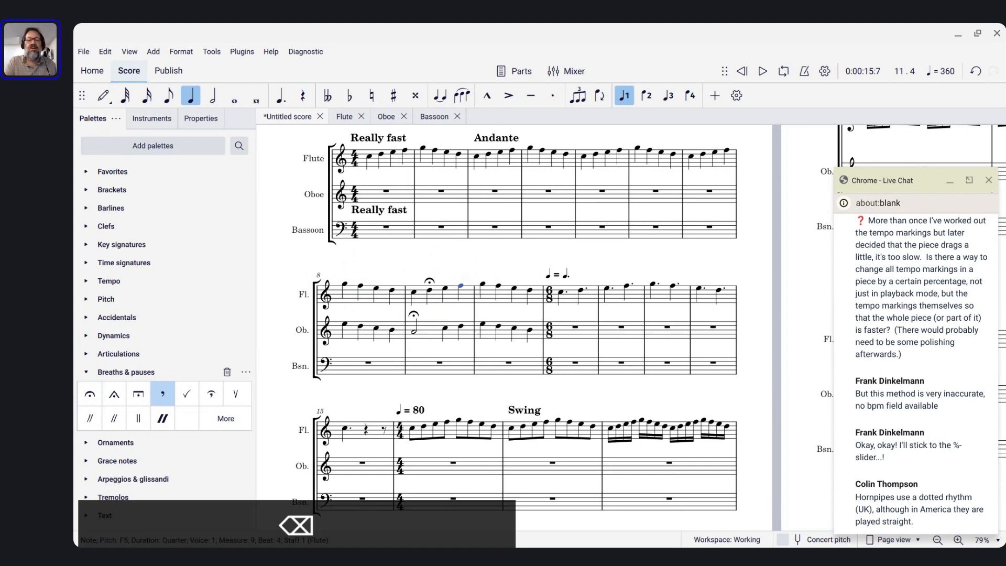
pyautogui.click(489, 297)
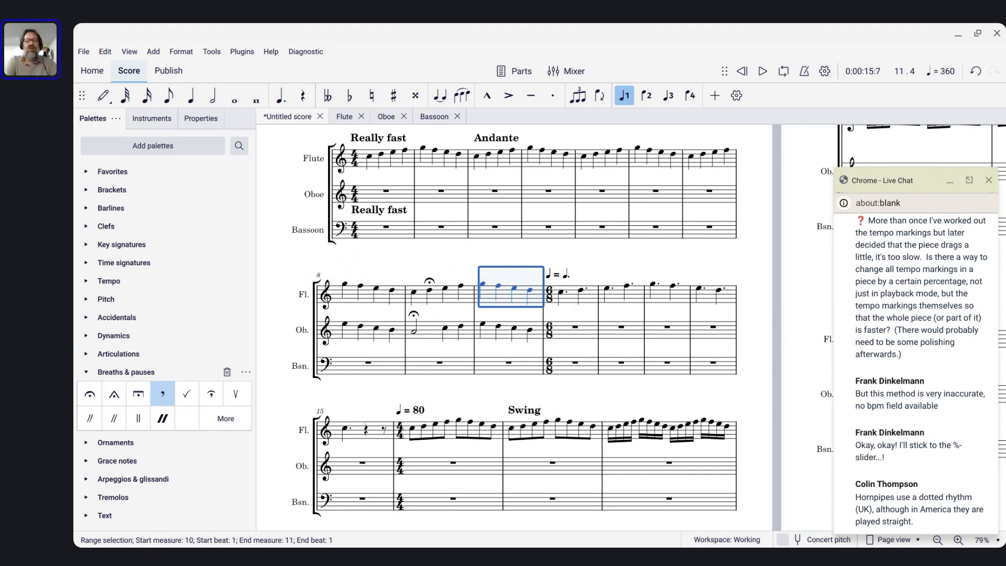
pyautogui.press('Insert')
pyautogui.press('Insert')
pyautogui.press('Insert')
pyautogui.press('Insert')
pyautogui.press('Insert')
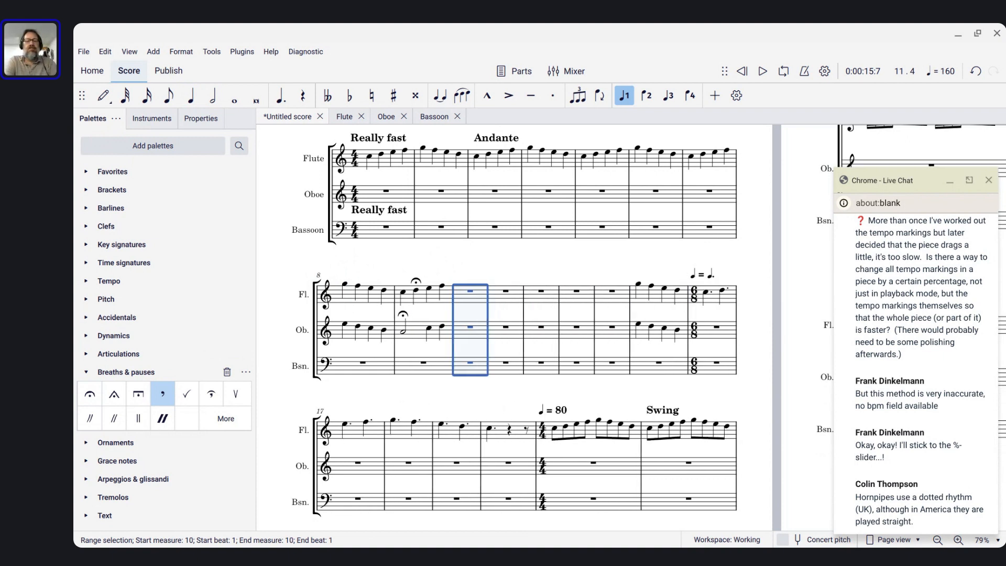
# - Copy the flute and oboe music of measure 8 into measure 10 and repeat it through measure 14
pyautogui.click(351, 299)
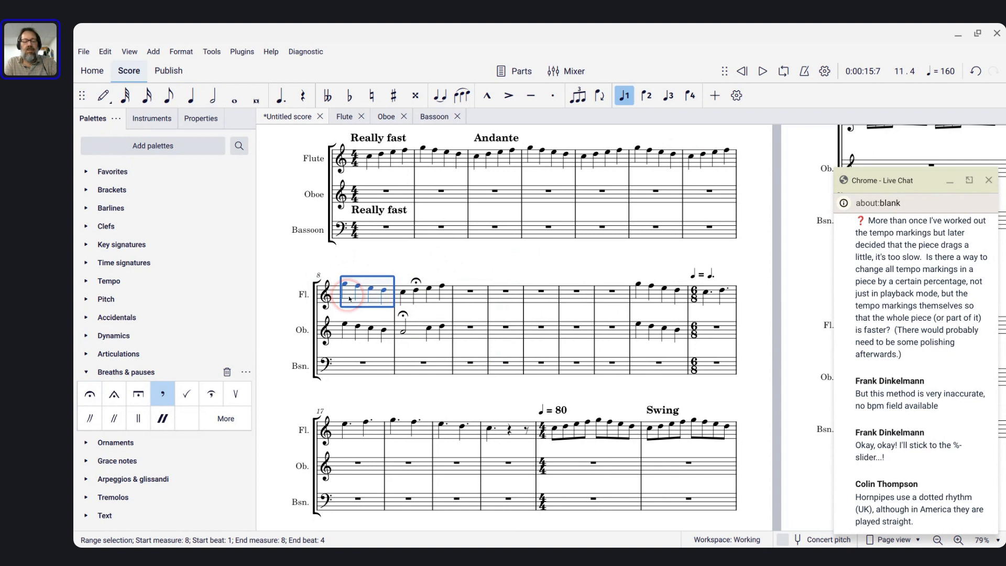
pyautogui.hotkey('shift', 'Down')
pyautogui.hotkey('ctrl', 'c')
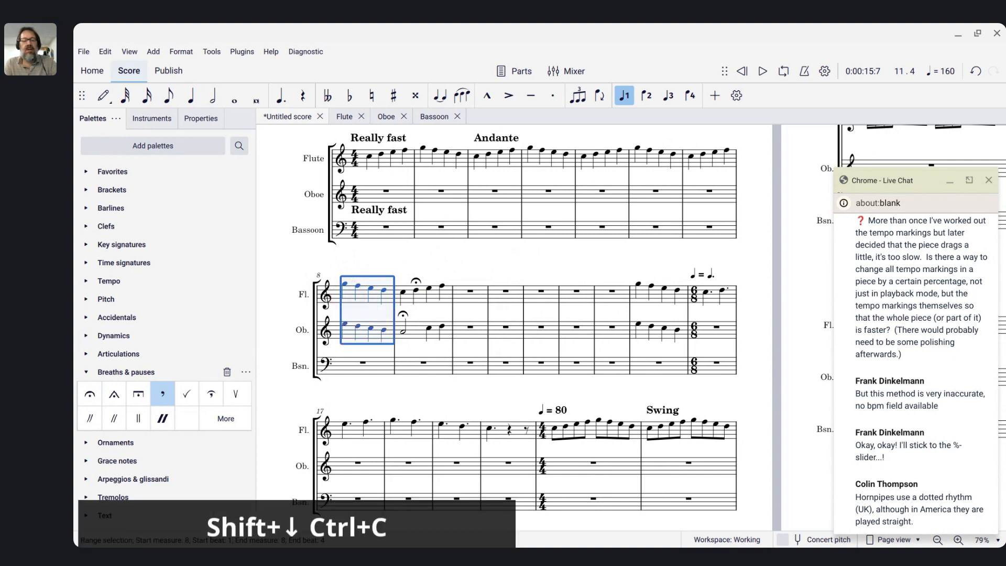
pyautogui.click(464, 296)
pyautogui.hotkey('ctrl', 'v')
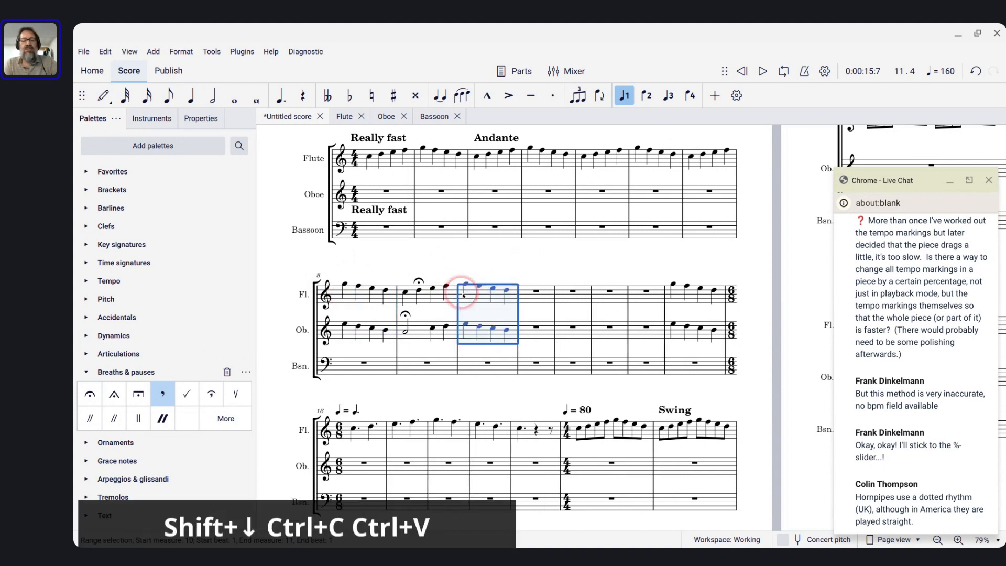
pyautogui.press('r')
pyautogui.press('r')
pyautogui.press('r')
pyautogui.press('r')
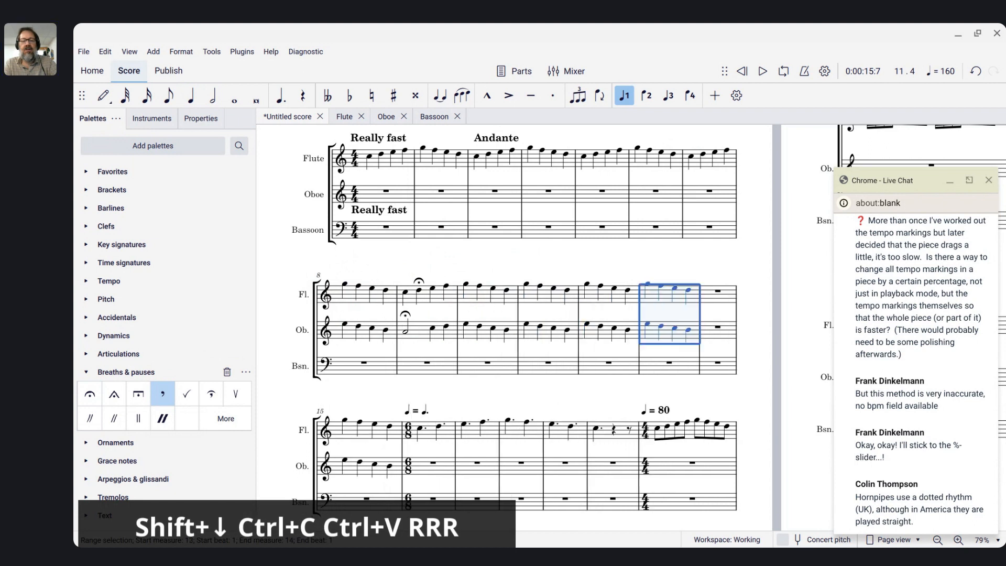
pyautogui.press('Escape')
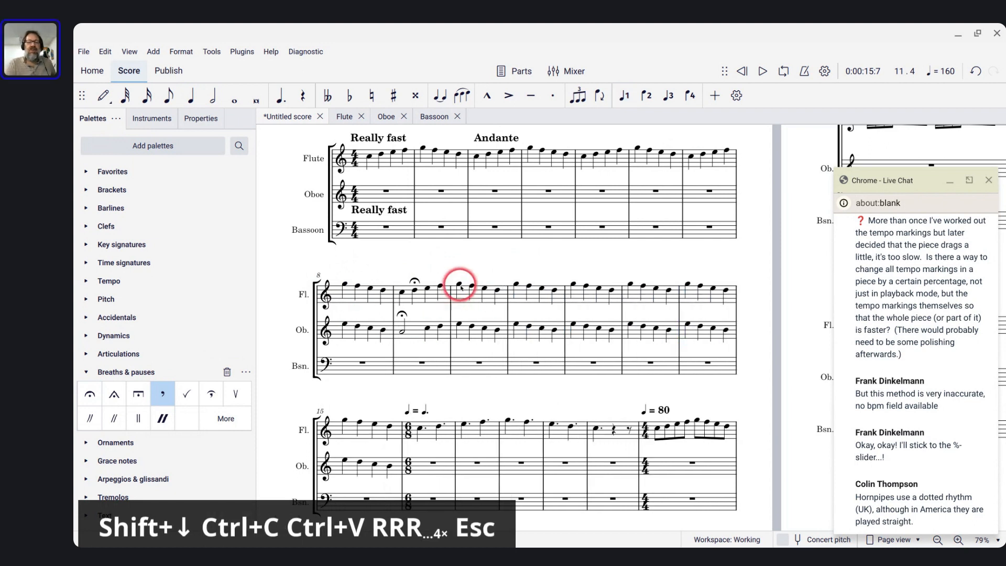
# - Add a comma breath mark after the flute's last note in measure 11 and play twice from measure 10 into measure 12
pyautogui.click(555, 290)
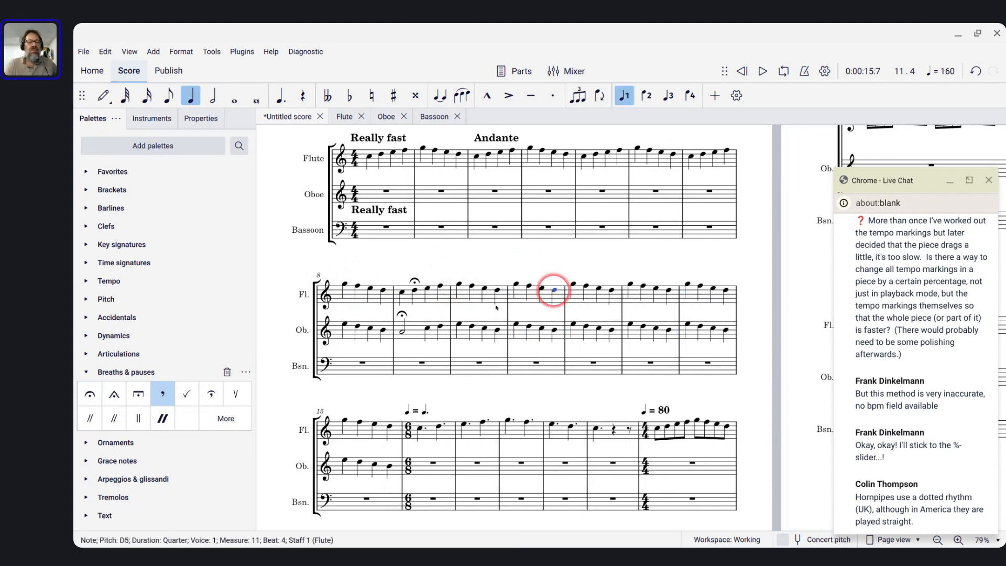
pyautogui.click(164, 399)
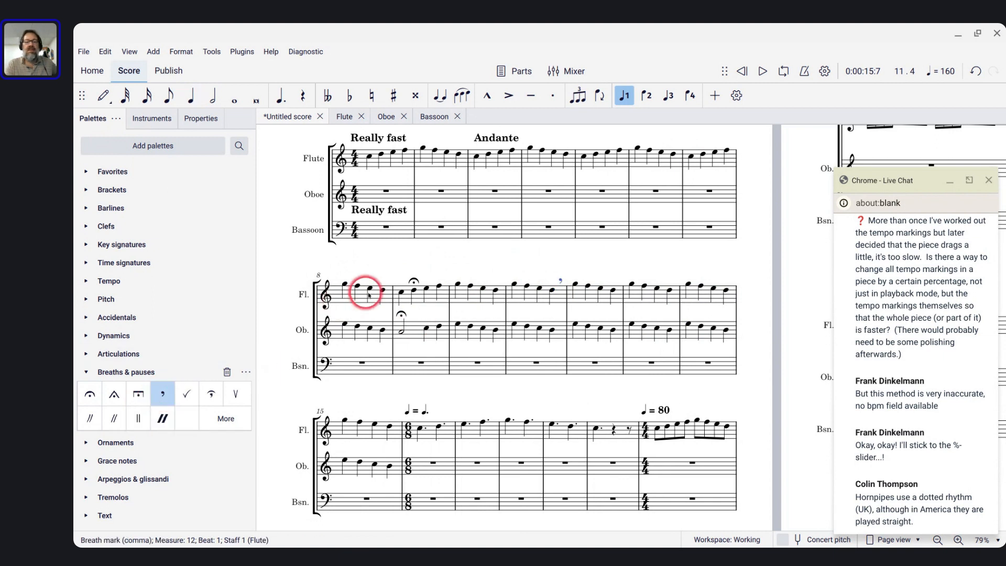
pyautogui.click(461, 293)
pyautogui.press('space')
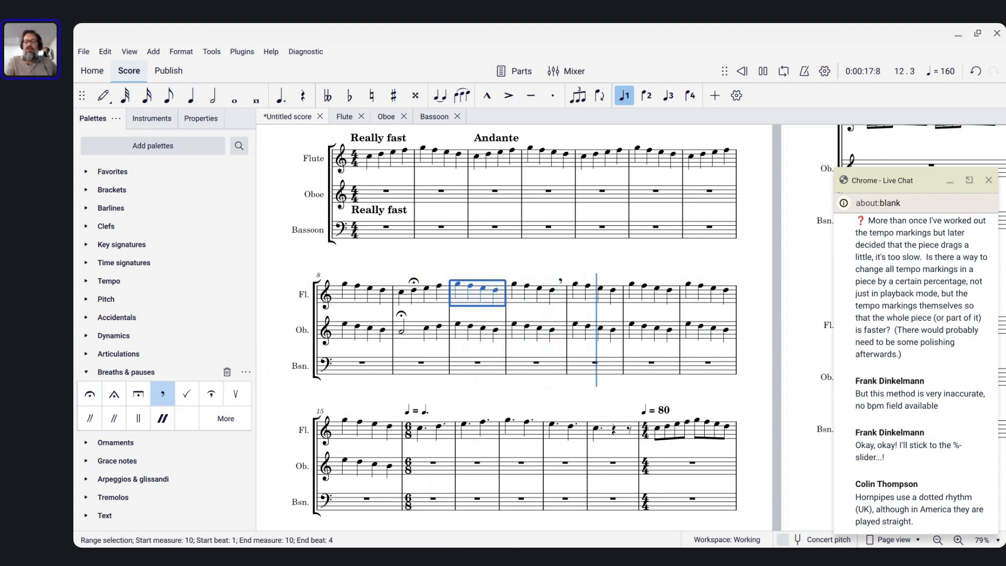
pyautogui.press('space')
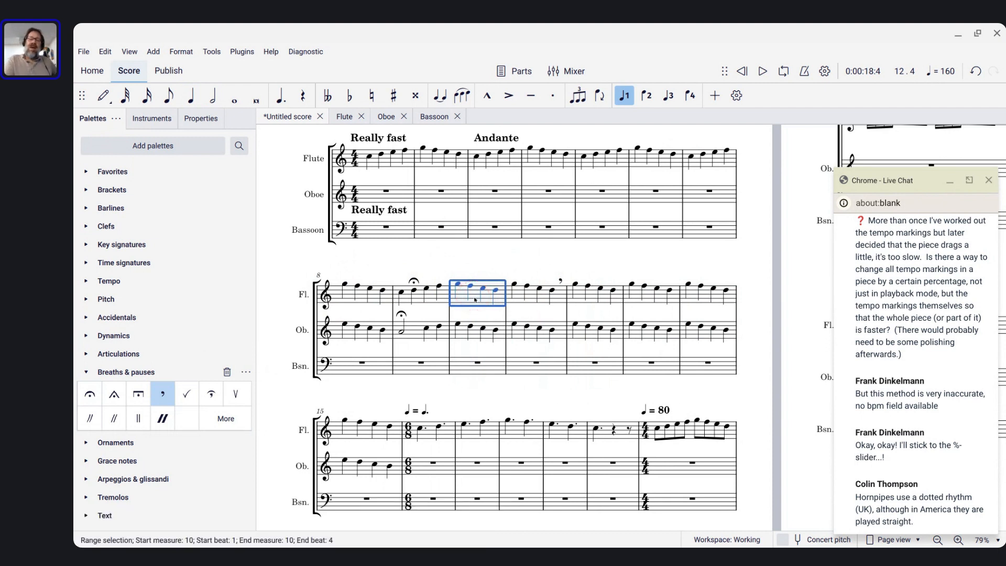
pyautogui.press('space')
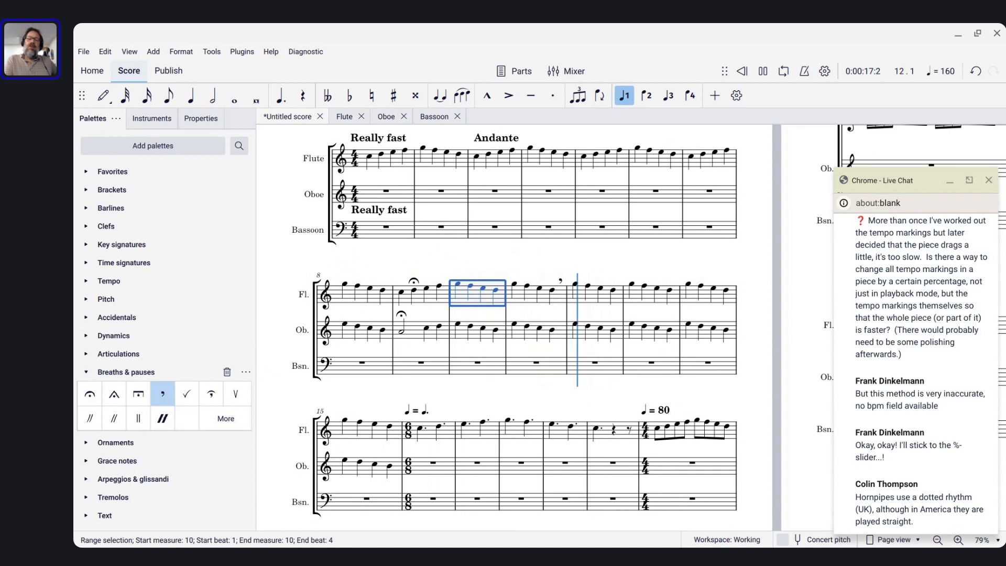
pyautogui.press('space')
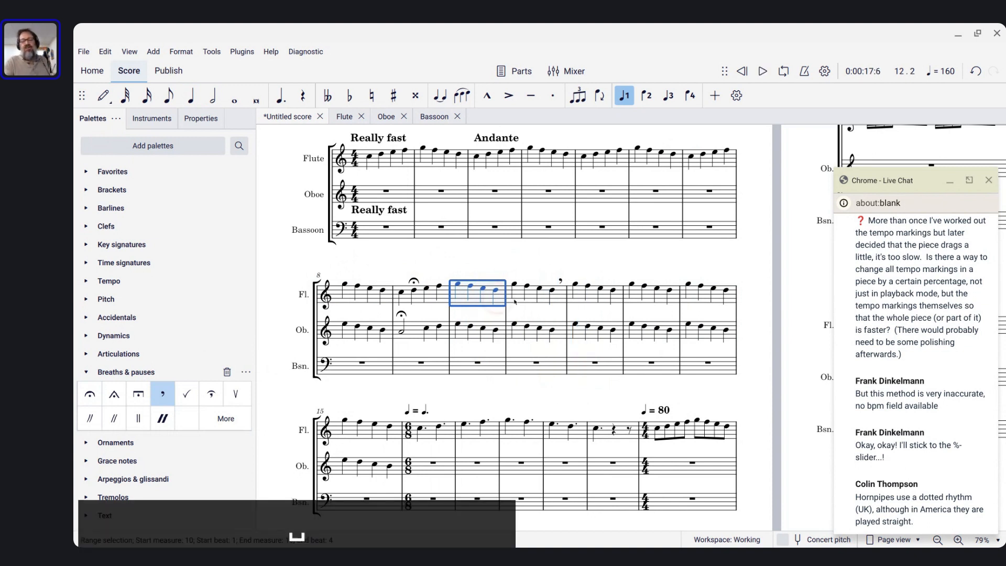
# - Set the playback pause time of the flute's breath mark after measure 11 to 1 second
pyautogui.click(551, 293)
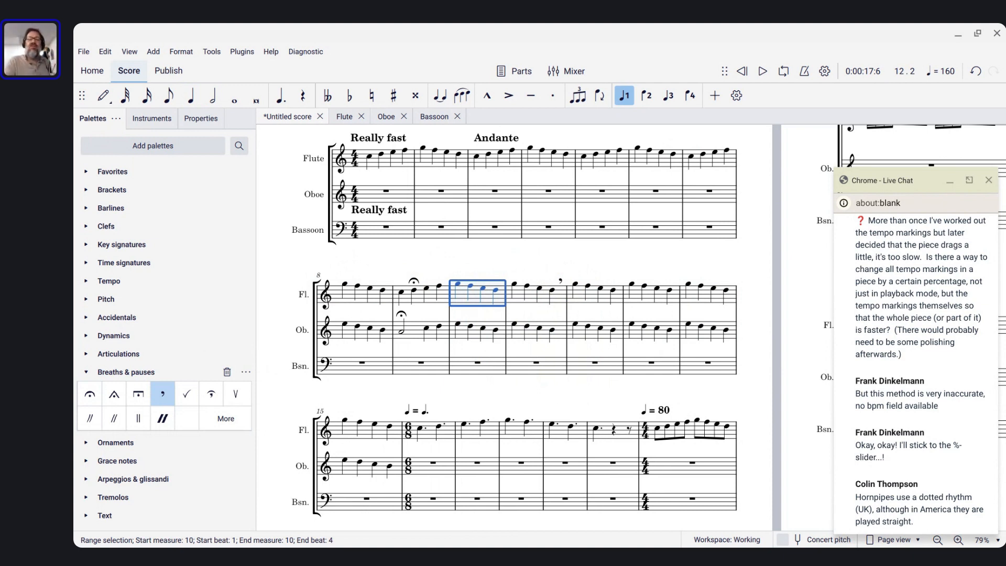
pyautogui.click(560, 281)
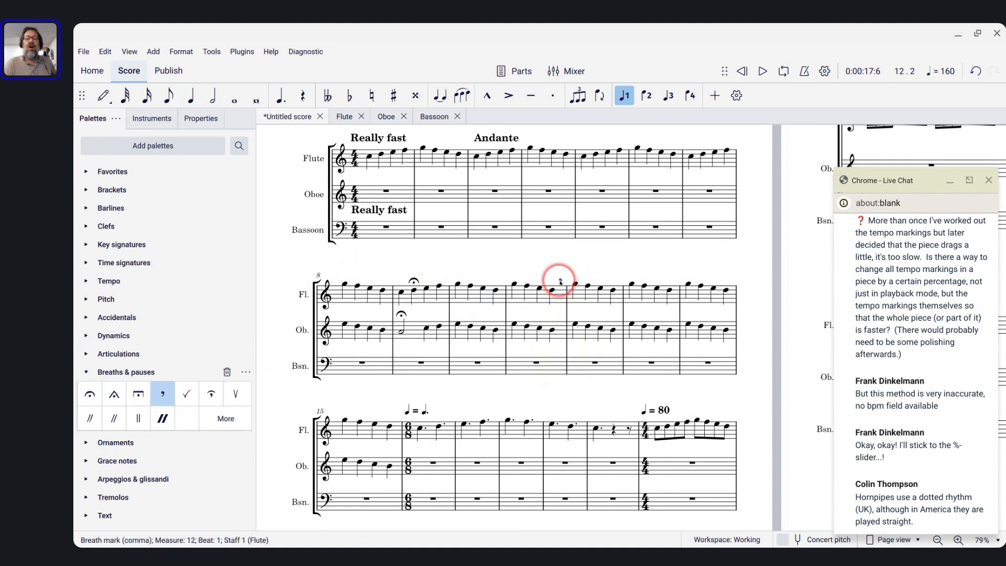
pyautogui.click(188, 119)
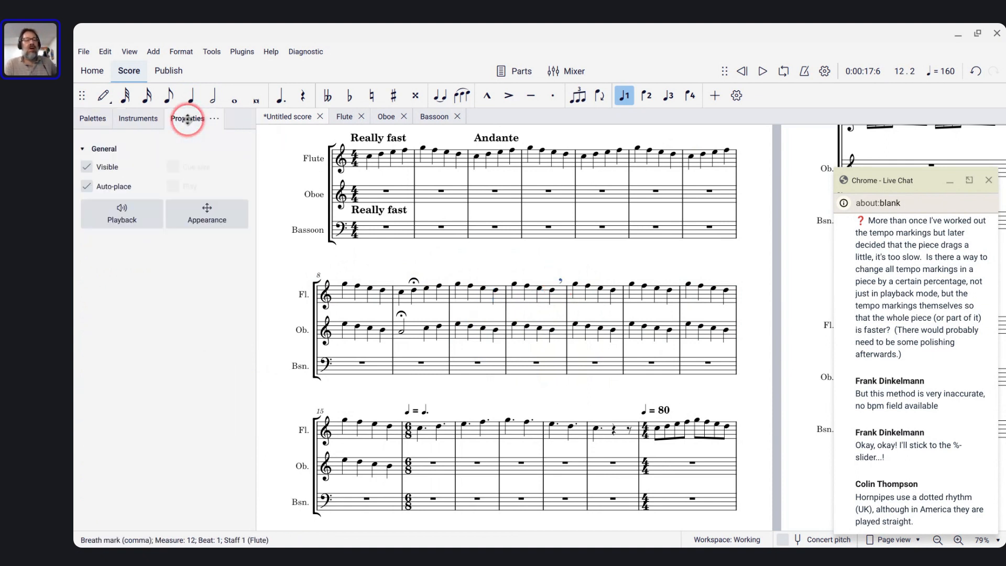
pyautogui.click(135, 204)
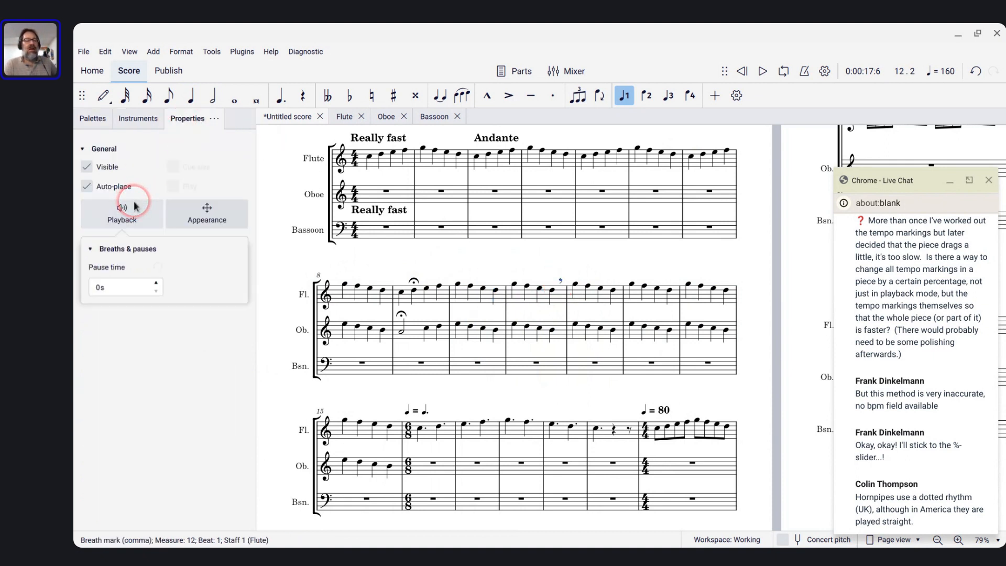
pyautogui.click(104, 288)
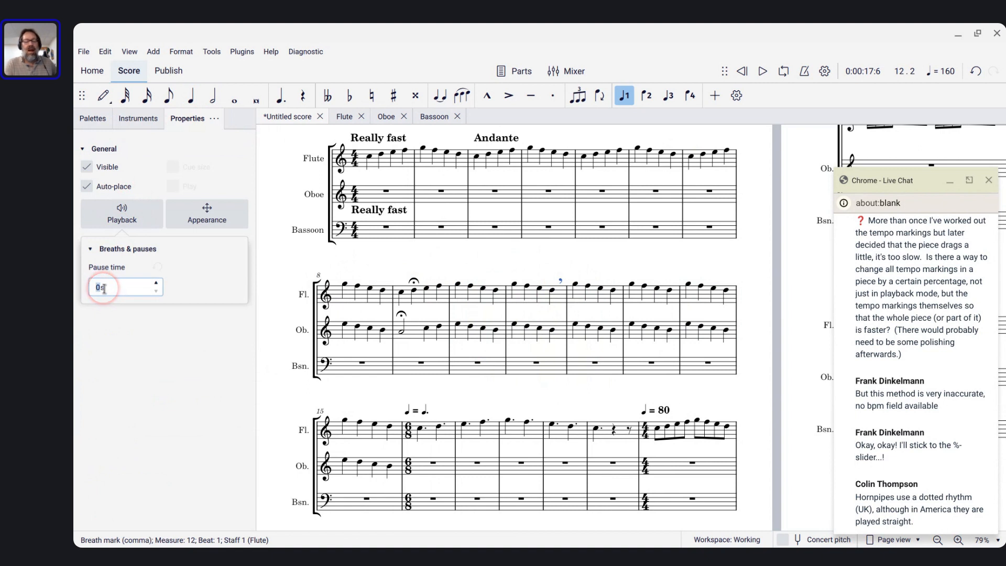
pyautogui.write('0')
pyautogui.press('BackSpace')
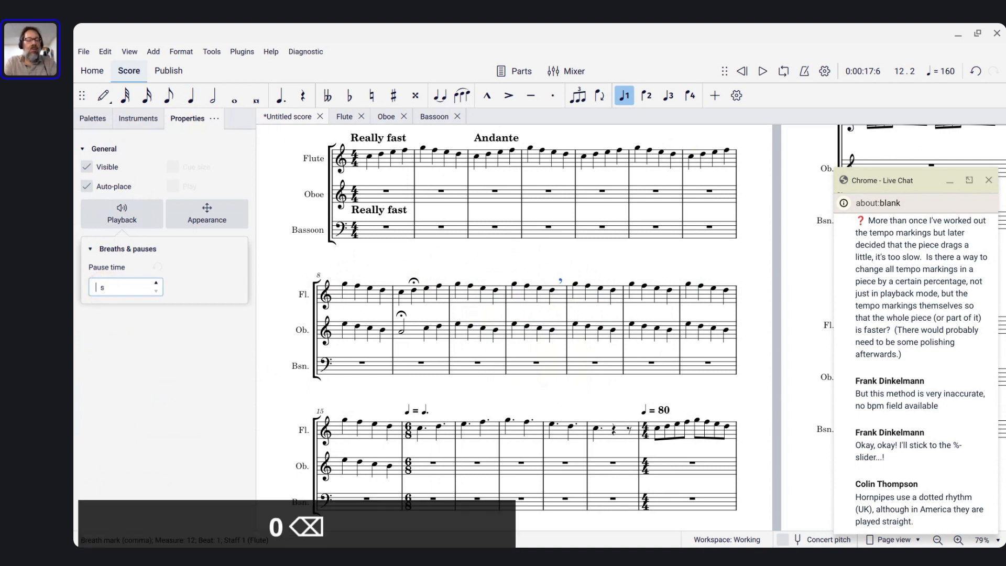
pyautogui.write('1')
pyautogui.press('Return')
pyautogui.click(129, 327)
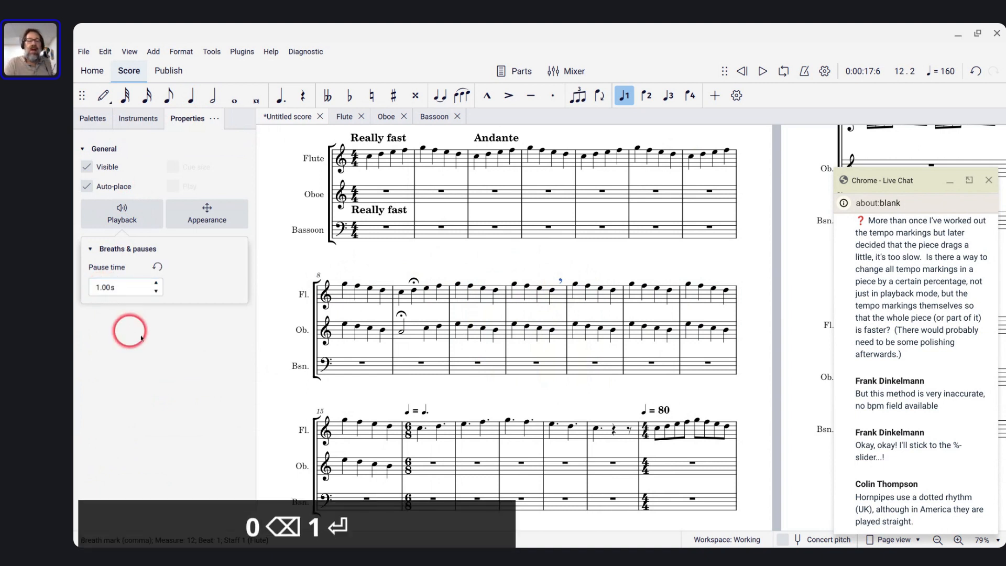
# - Play from the flute's first note in measure 10 through the breath mark and stop in measure 13
pyautogui.click(457, 288)
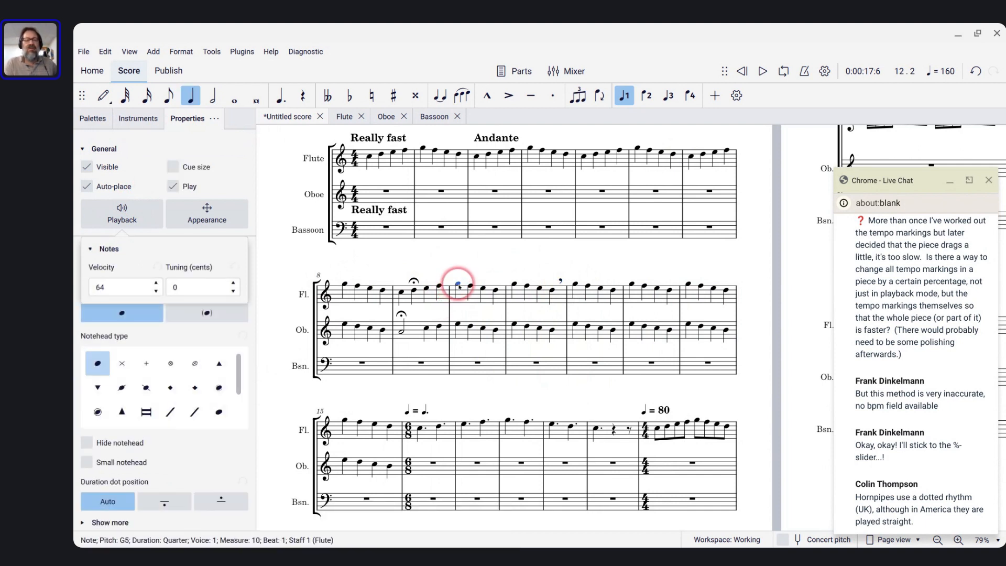
pyautogui.press('space')
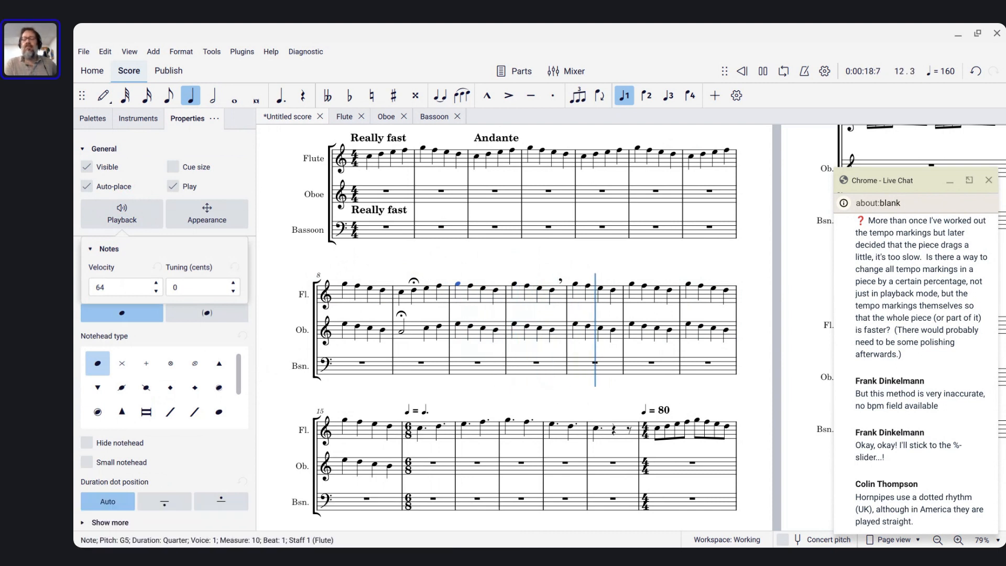
pyautogui.press('space')
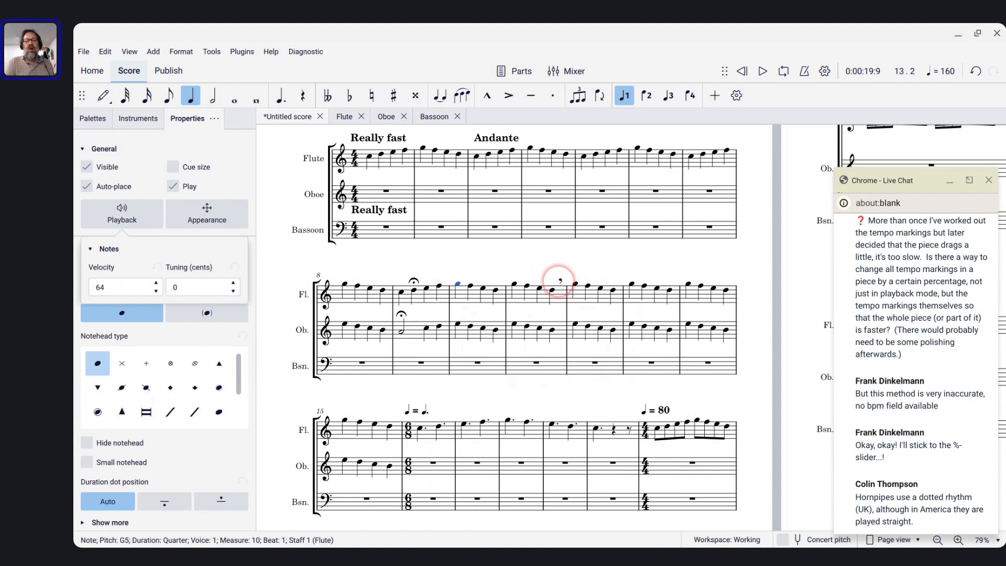
# - Add a standard caesura after the flute's last note, D, in measure 13
pyautogui.click(669, 291)
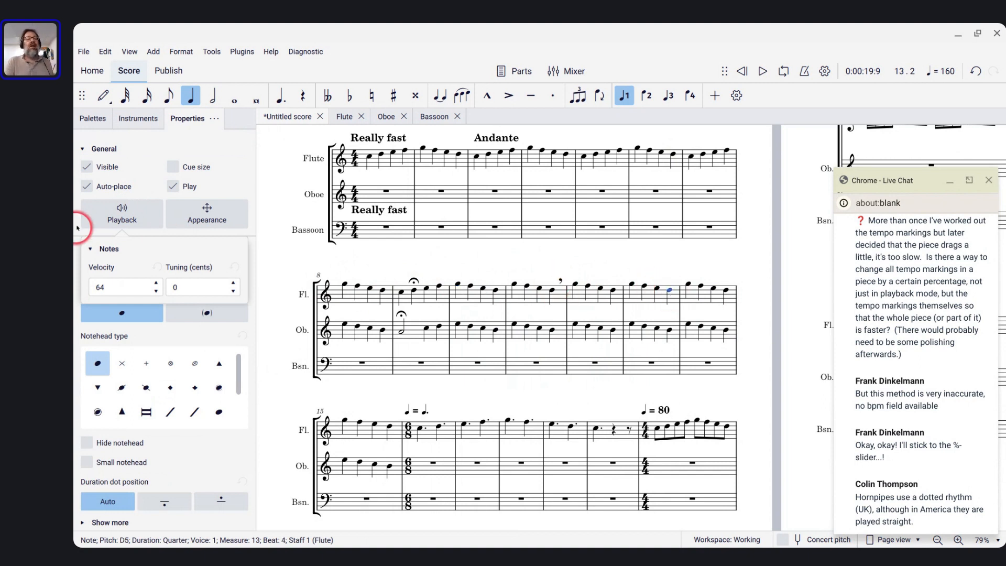
pyautogui.click(92, 119)
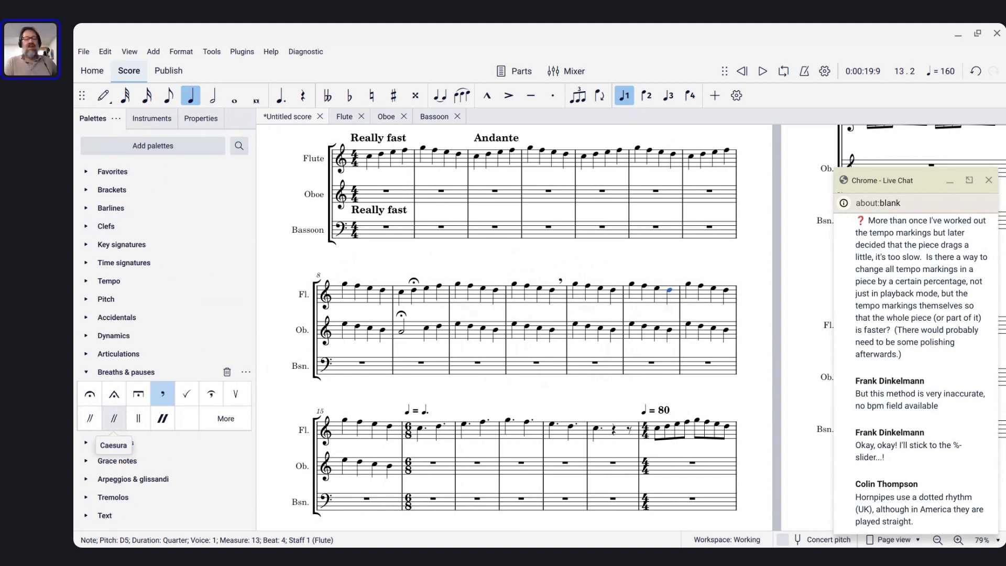
pyautogui.click(114, 418)
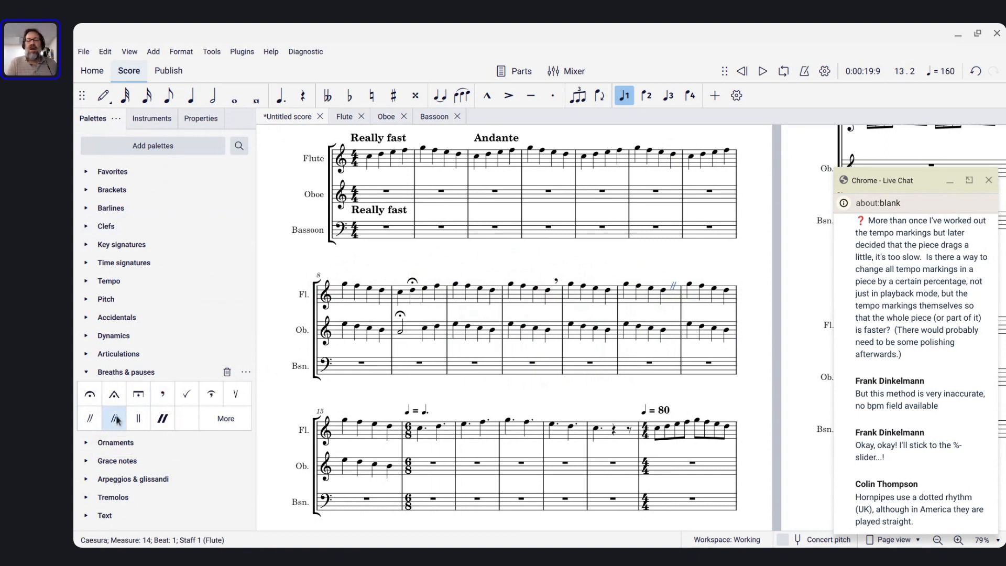
# - Play from the flute's first note in measure 12 through the caesura and stop in measure 15
pyautogui.click(572, 285)
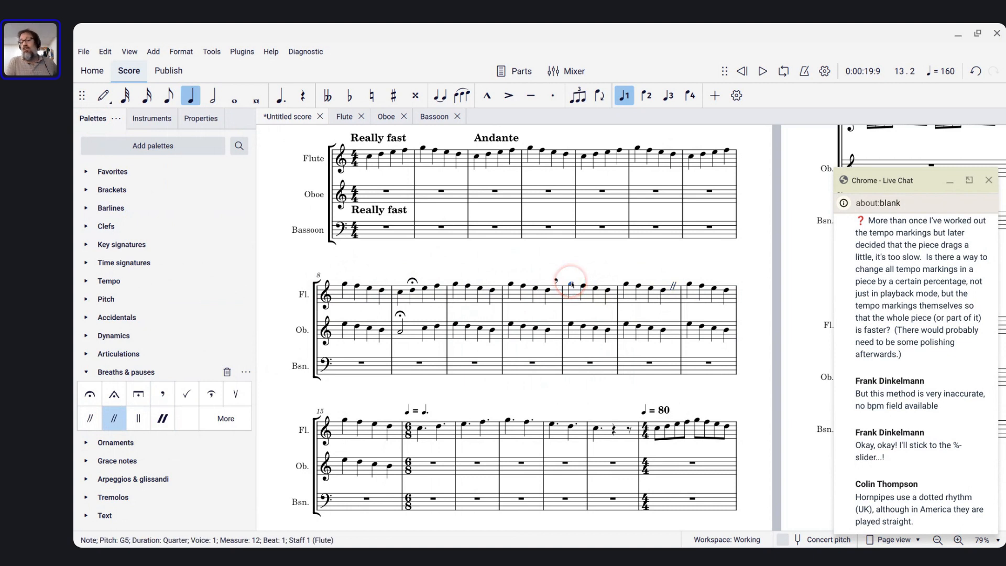
pyautogui.press('space')
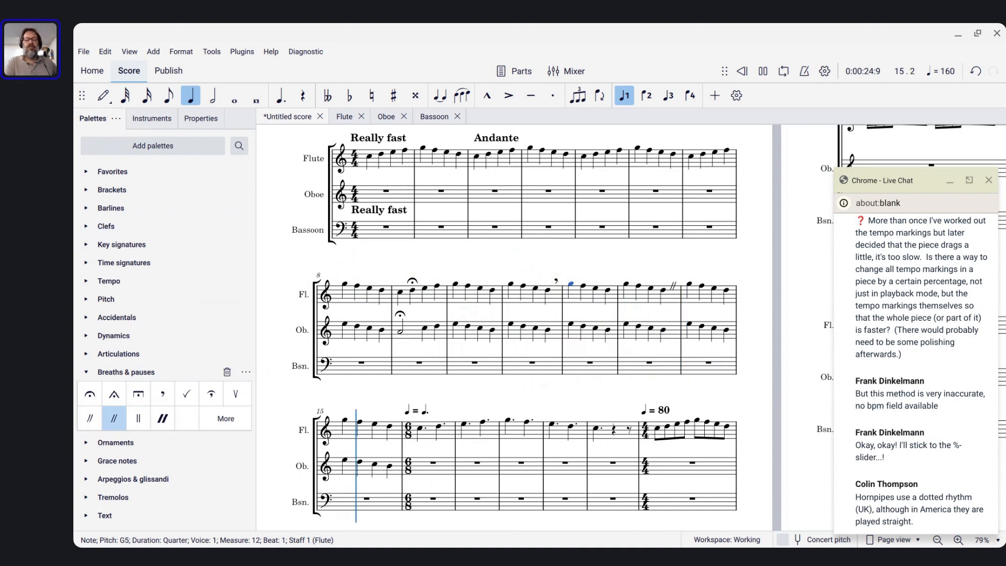
pyautogui.press('space')
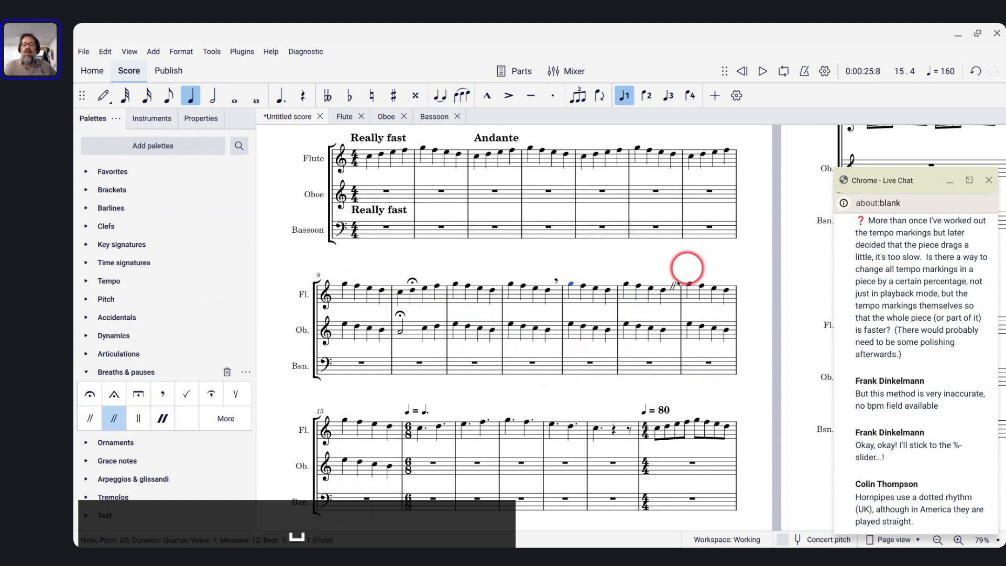
# - Check the playback pause time of the flute's caesura at the end of measure 13
pyautogui.click(192, 119)
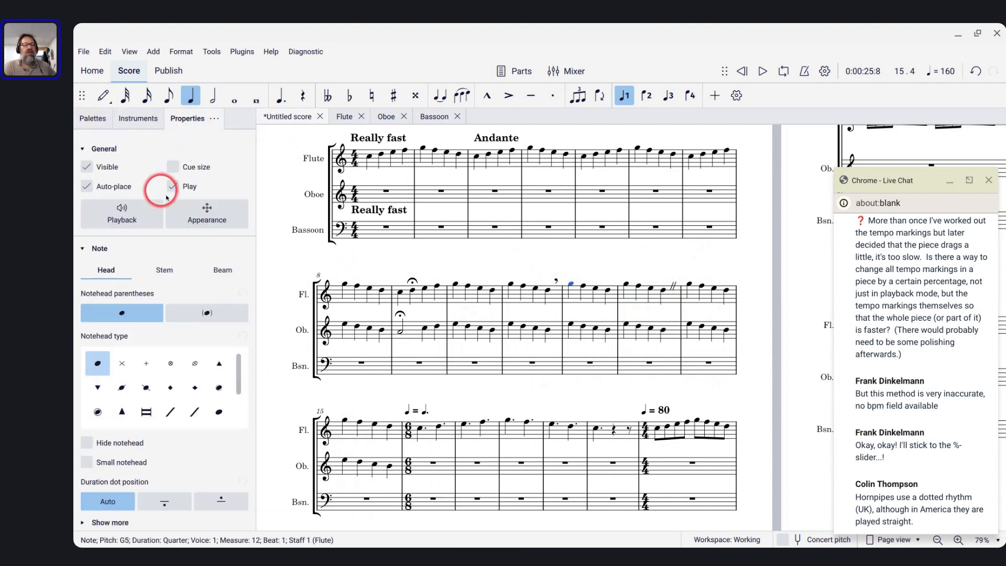
pyautogui.click(135, 219)
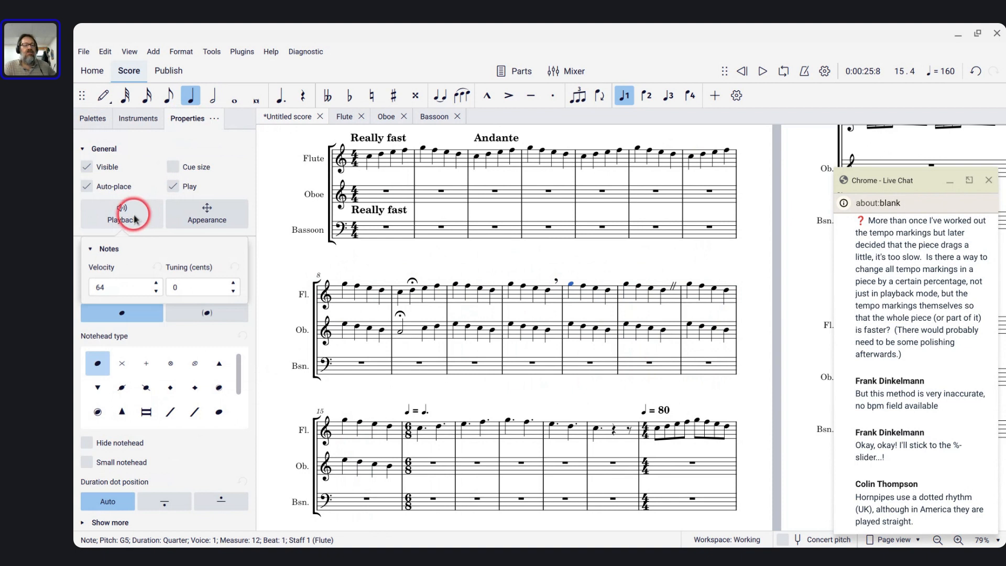
pyautogui.click(626, 251)
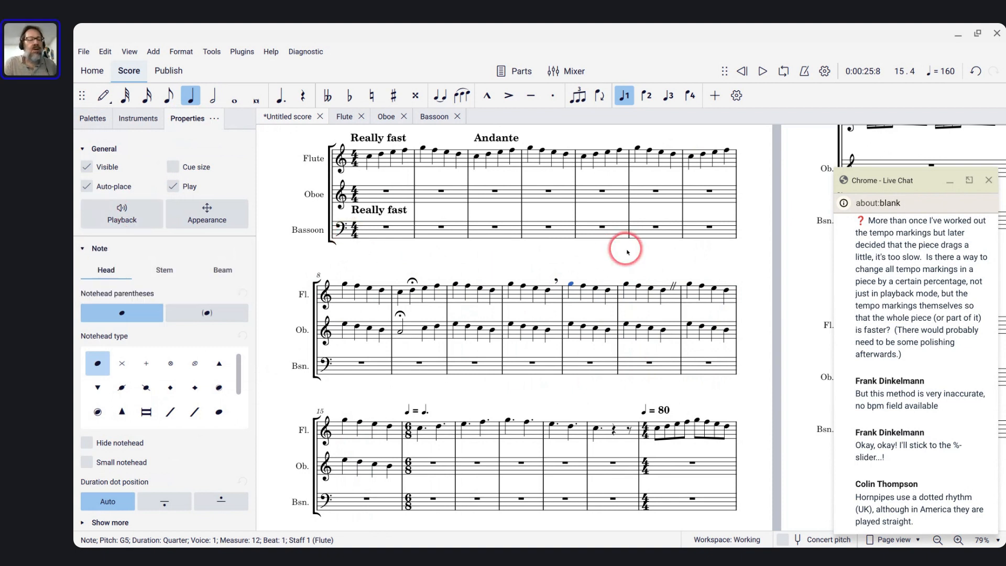
pyautogui.click(673, 286)
pyautogui.click(132, 225)
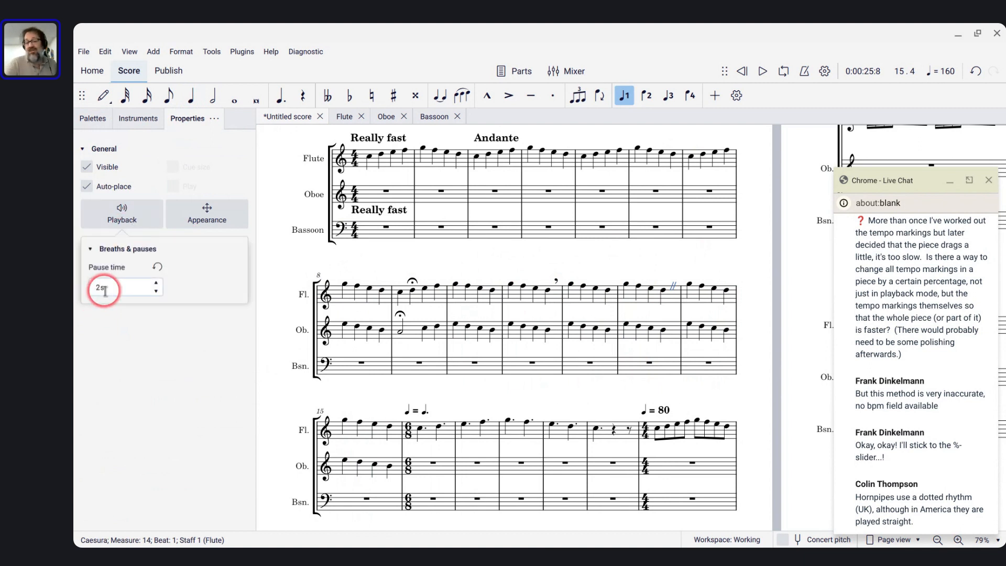
pyautogui.click(497, 323)
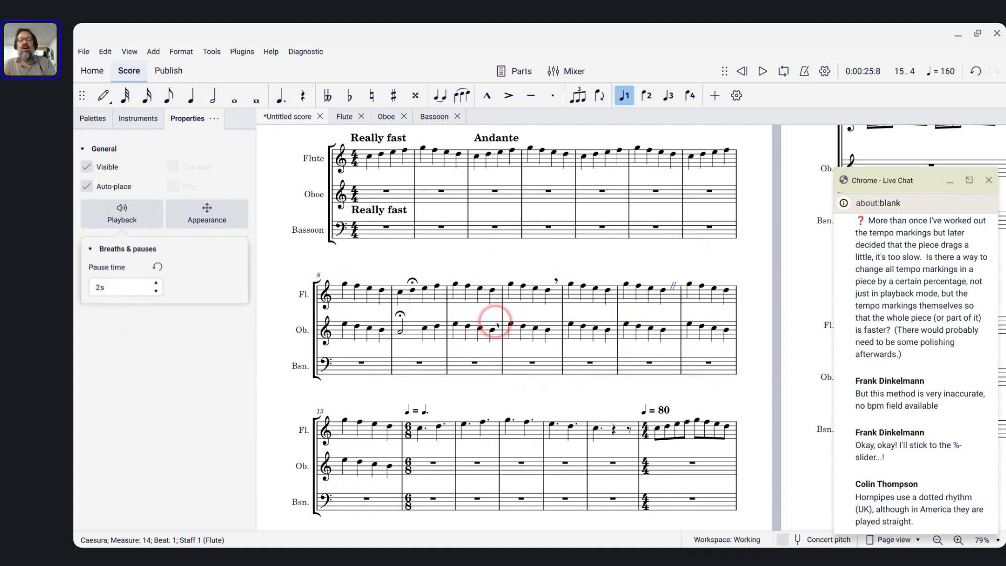
pyautogui.scroll(3, 497, 323)
pyautogui.hscroll(3, 497, 324)
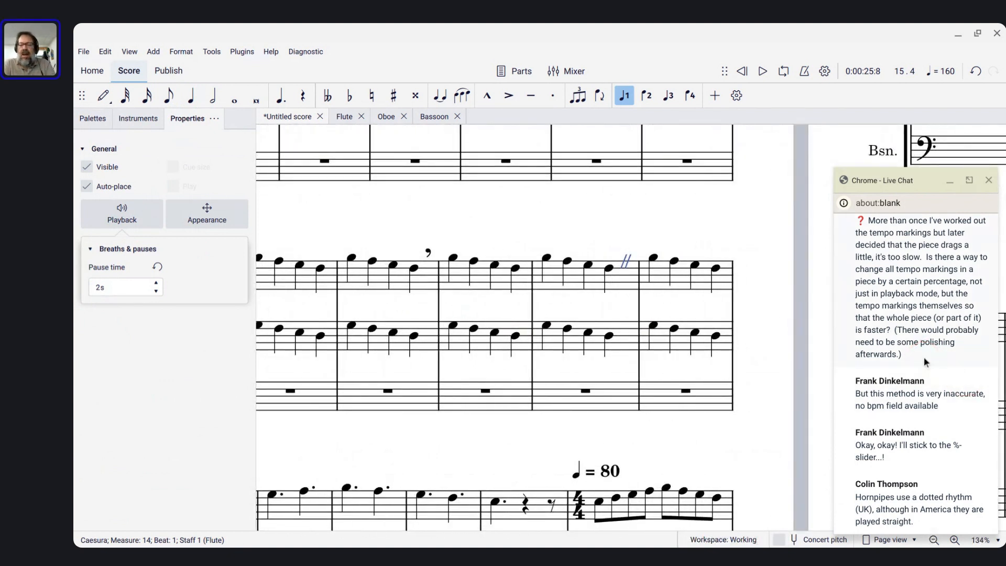
# - Switch to the live event window to check the stream and chat, and return to the untitled score
pyautogui.hotkey('alt', 'Tab')
pyautogui.hotkey('alt', 'Tab')
pyautogui.hotkey('alt', 'Tab')
pyautogui.hotkey('alt', 'Tab')
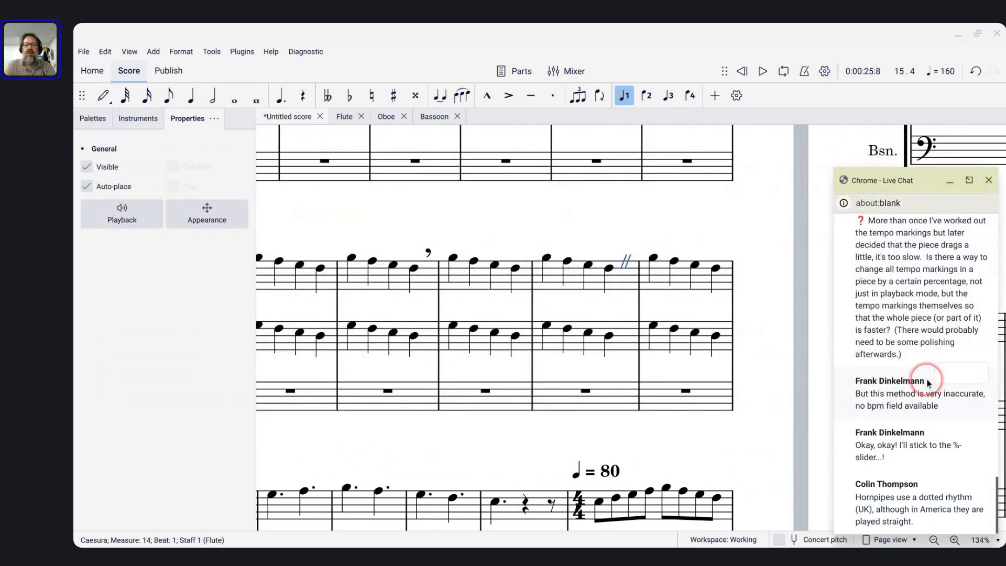
pyautogui.hotkey('alt', 'Tab')
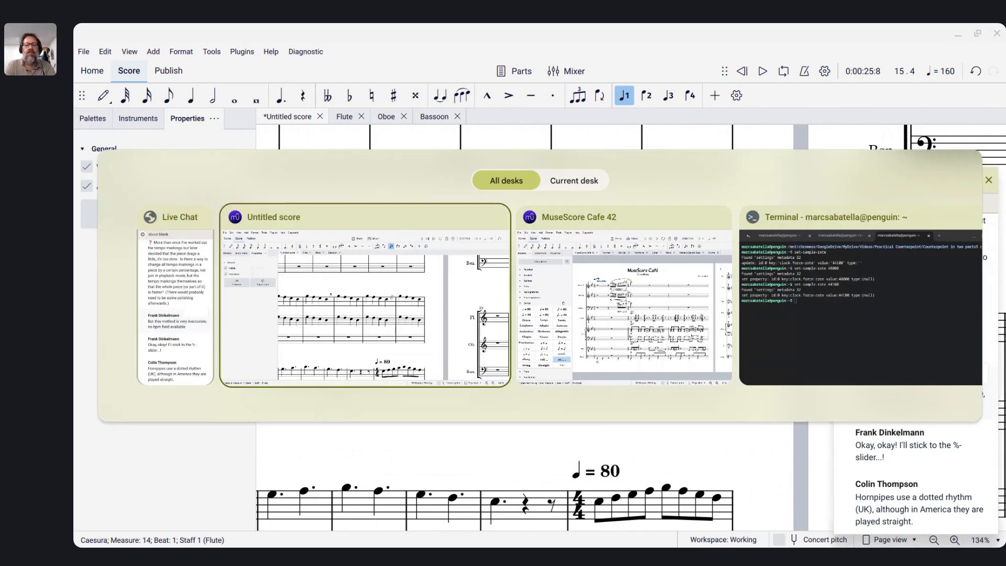
pyautogui.hotkey('alt', 'Tab')
pyautogui.hotkey('alt', 'Tab')
pyautogui.hotkey('alt', 'Tab')
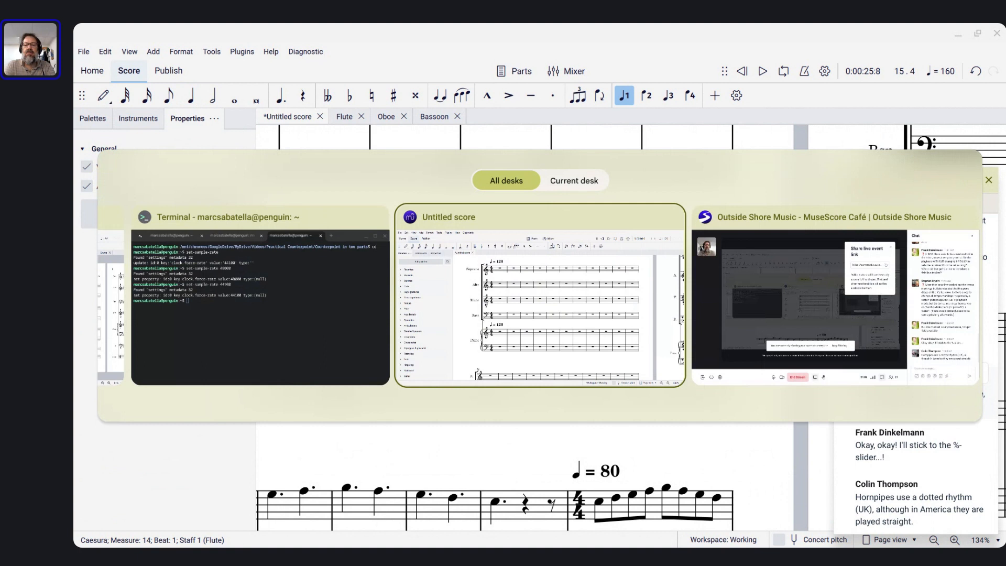
pyautogui.hotkey('alt', 'Tab')
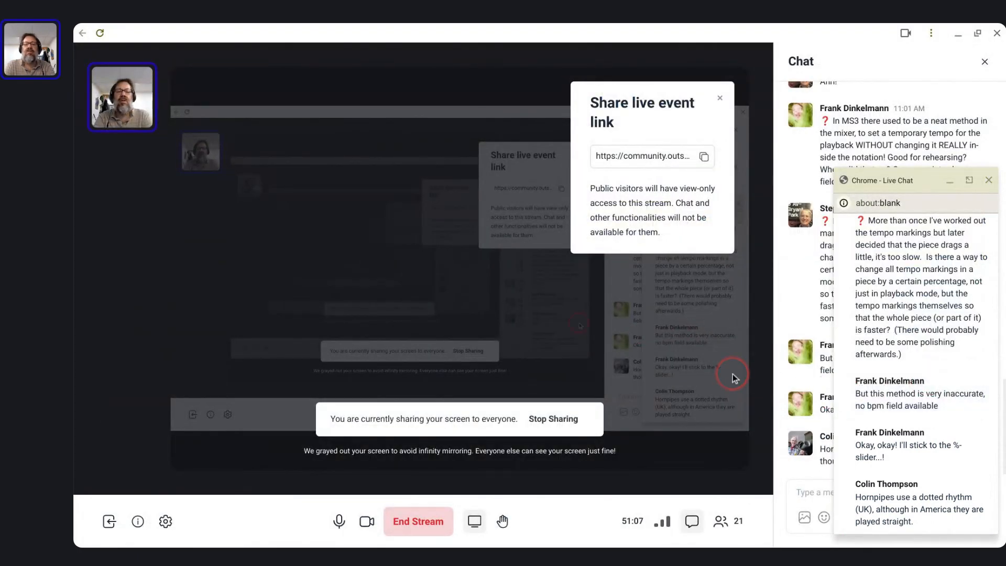
pyautogui.hotkey('alt', 'Tab')
pyautogui.hotkey('alt', 'Tab')
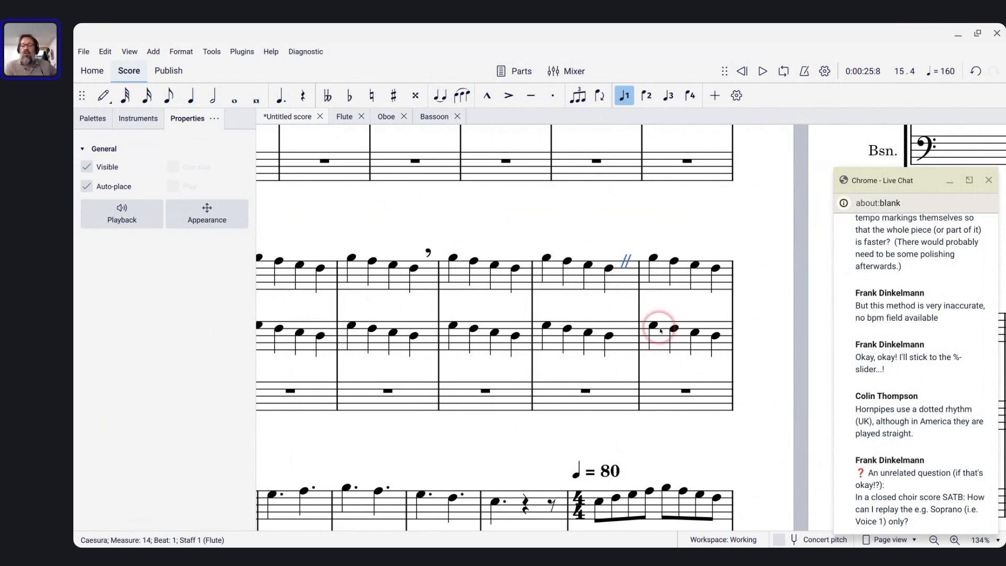
# - Enter dotted quarter notes G, A, B, A in voice 2 of the flute staff, starting at measure 17
pyautogui.scroll(-1, 669, 343)
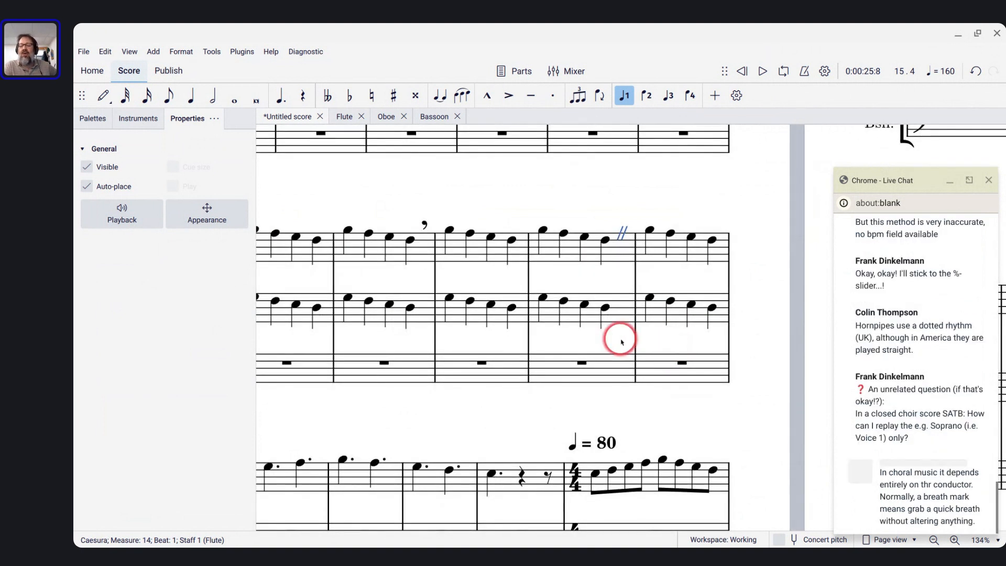
pyautogui.scroll(2, 621, 342)
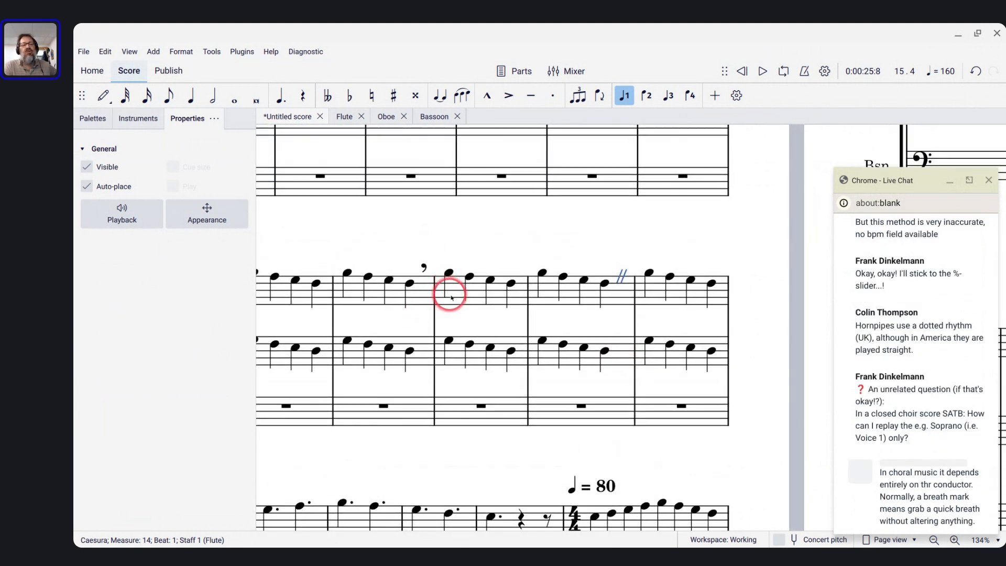
pyautogui.scroll(-5, 348, 247)
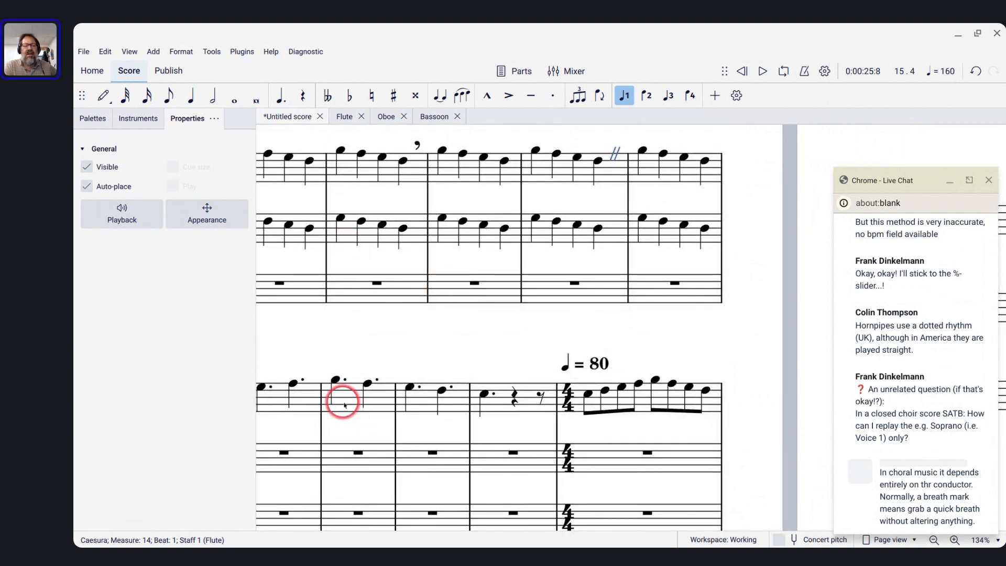
pyautogui.hscroll(-5, 345, 405)
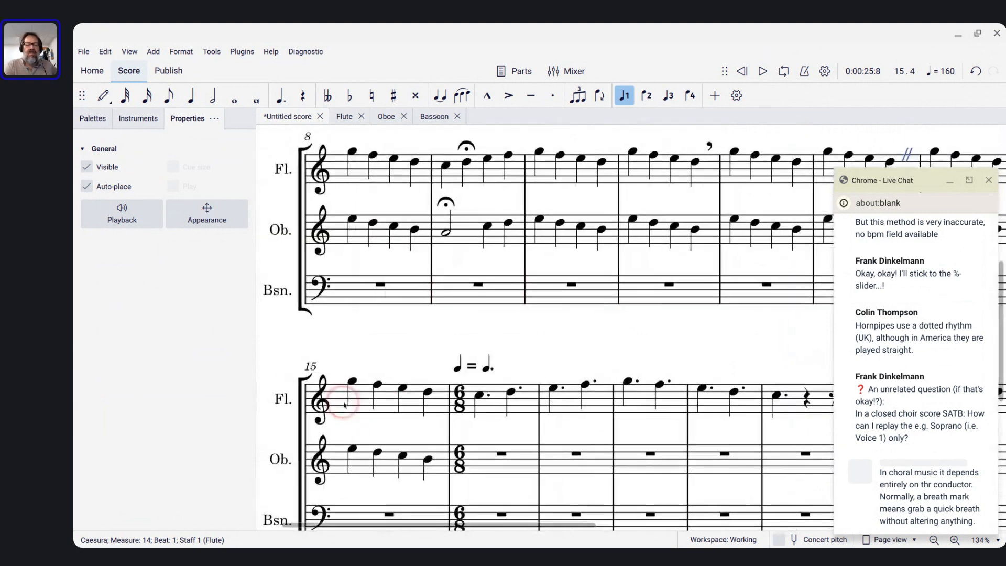
pyautogui.click(557, 403)
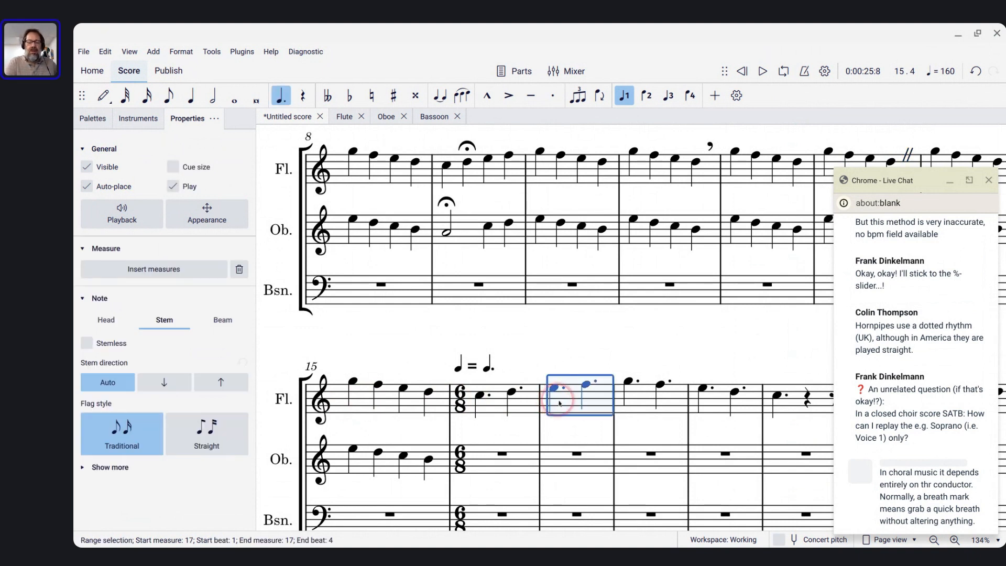
pyautogui.press('n')
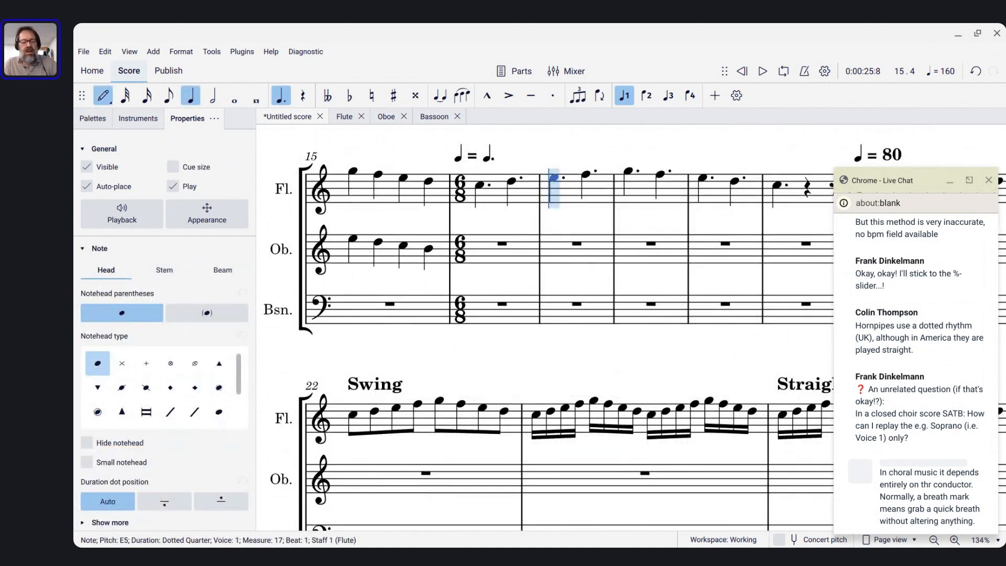
pyautogui.hotkey('ctrl', 'alt', '2')
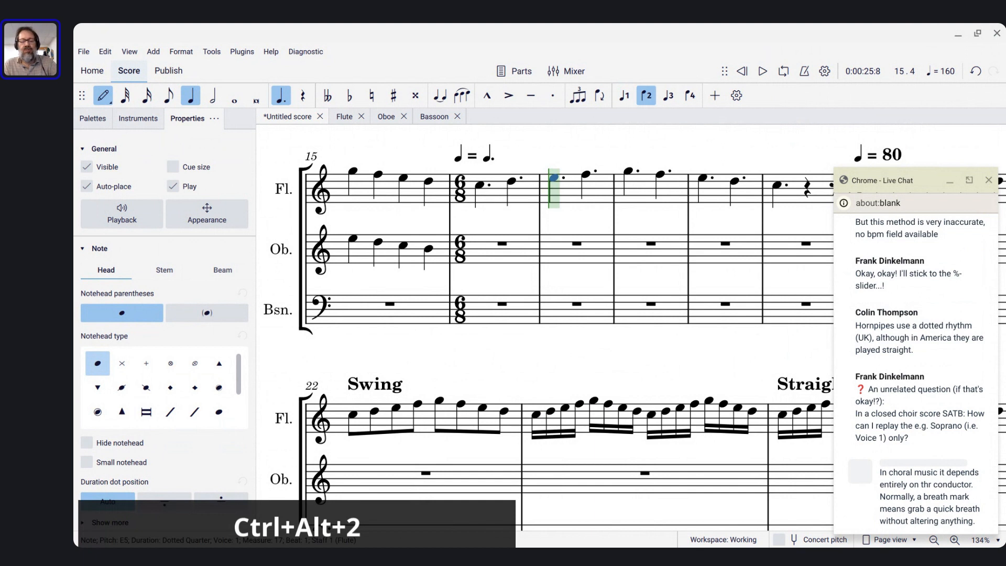
pyautogui.press('5')
pyautogui.press('.')
pyautogui.press('g')
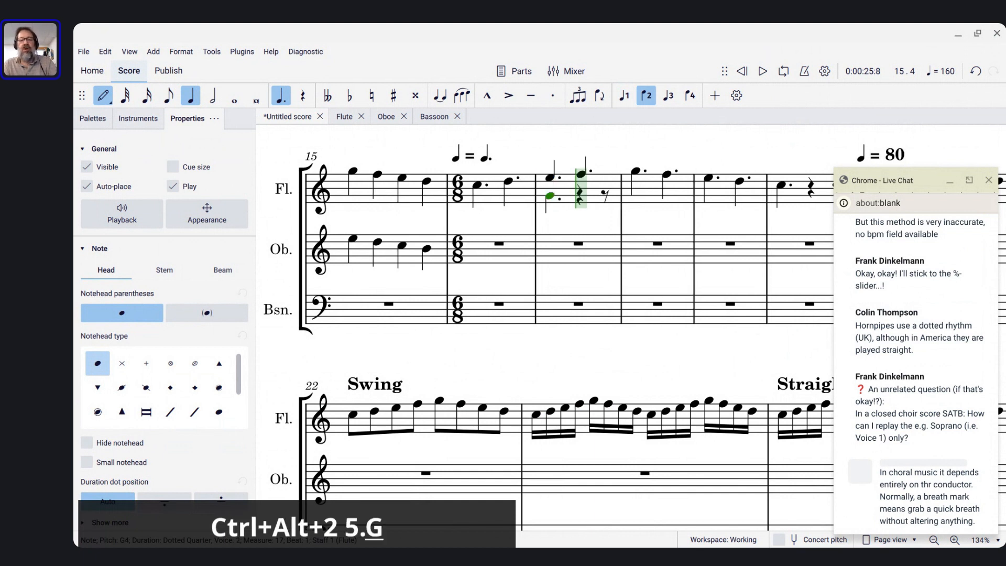
pyautogui.press('a')
pyautogui.press('b')
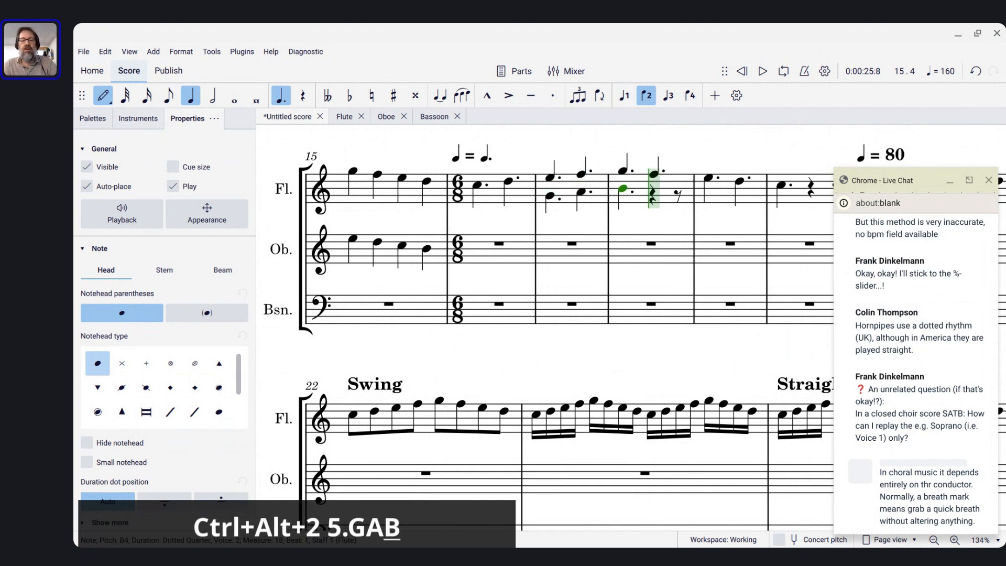
pyautogui.press('a')
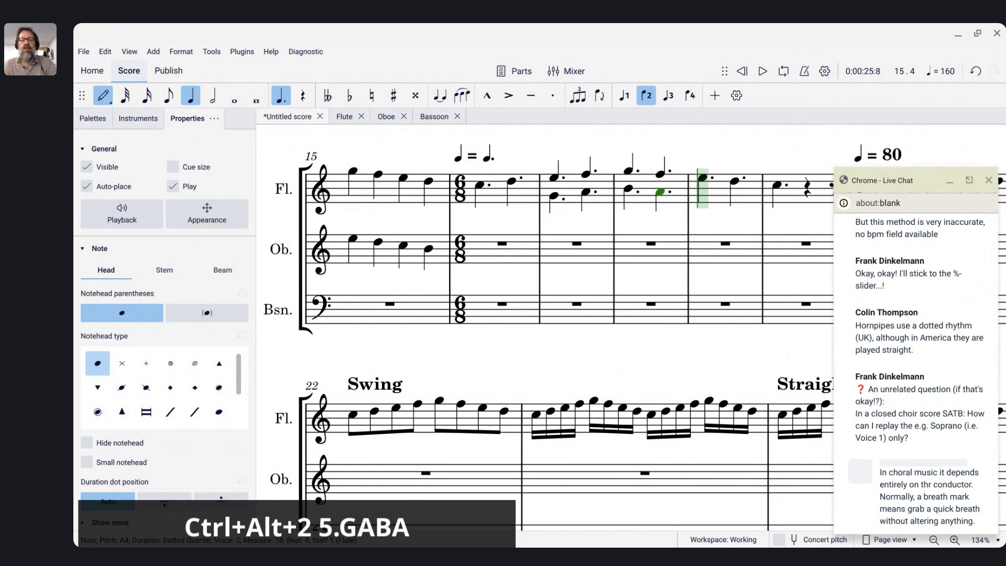
pyautogui.press('Escape')
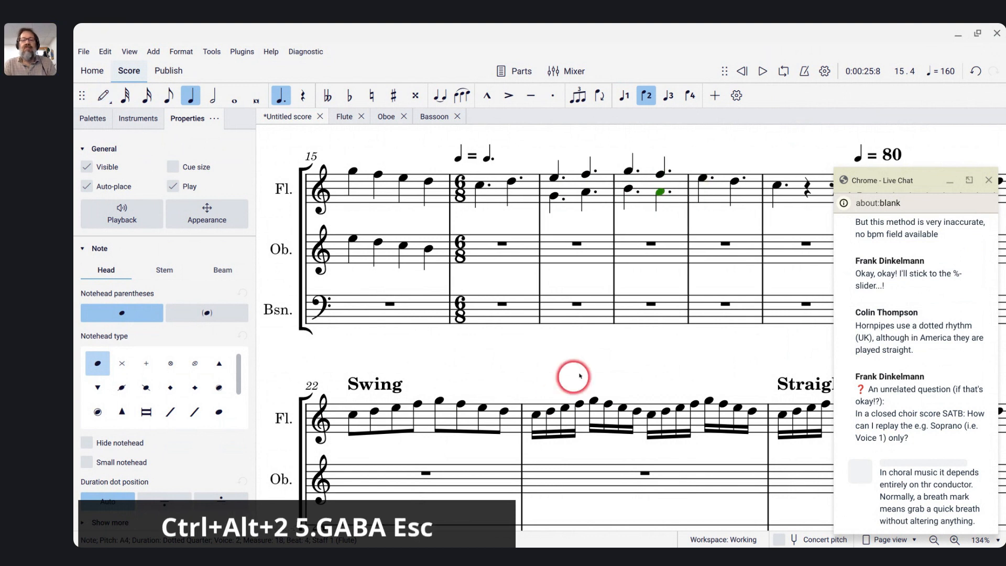
# - Select measures 17 and 18 of the flute staff as a range
pyautogui.click(553, 178)
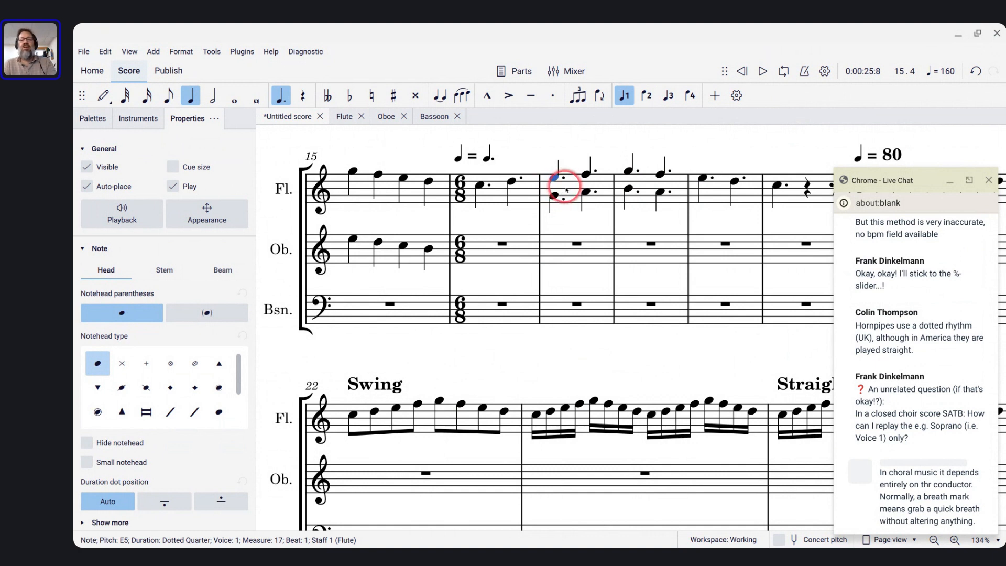
pyautogui.click(566, 184)
pyautogui.keyDown('shift'); pyautogui.click(676, 190); pyautogui.keyUp('shift')
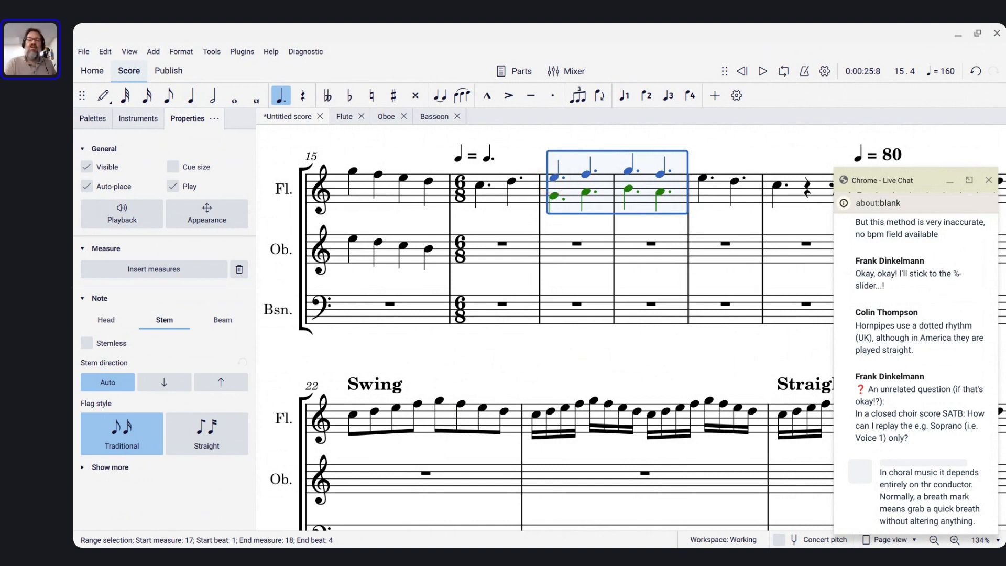
pyautogui.click(554, 179)
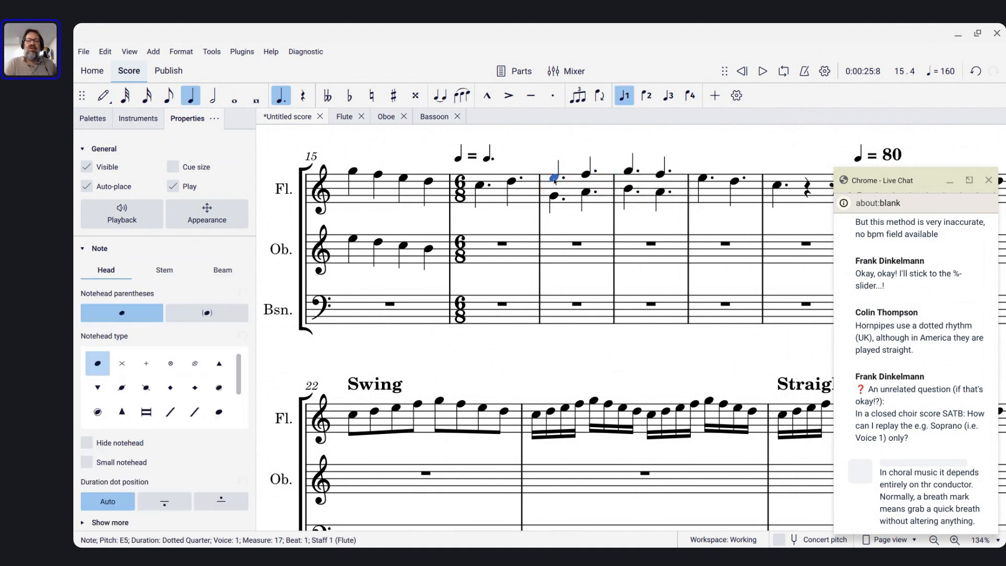
pyautogui.click(564, 182)
pyautogui.keyDown('shift'); pyautogui.click(677, 184); pyautogui.keyUp('shift')
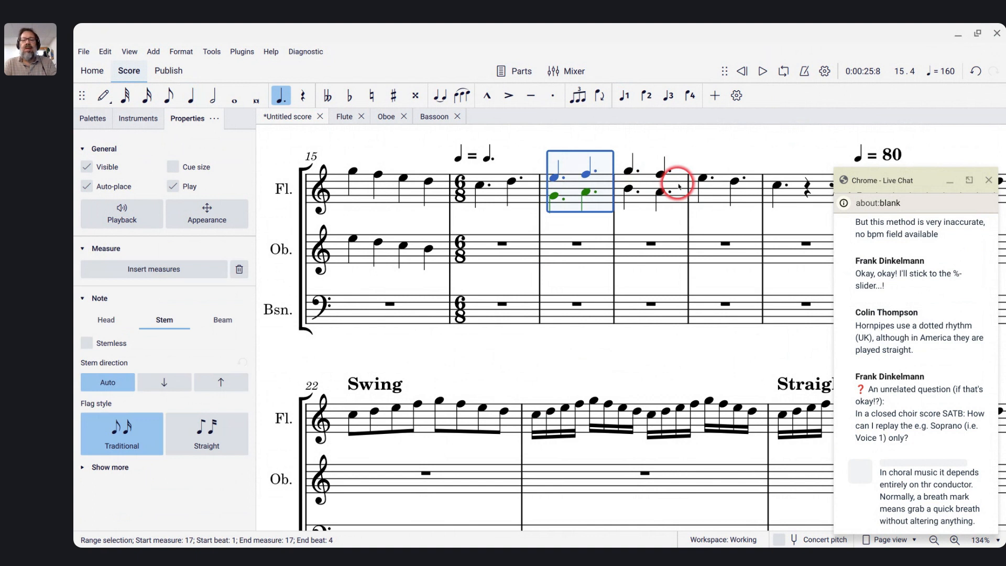
# - Exclude Voice 1 from the selection with the selection filter and turn off Play for the remaining voice 2 notes
pyautogui.click(138, 53)
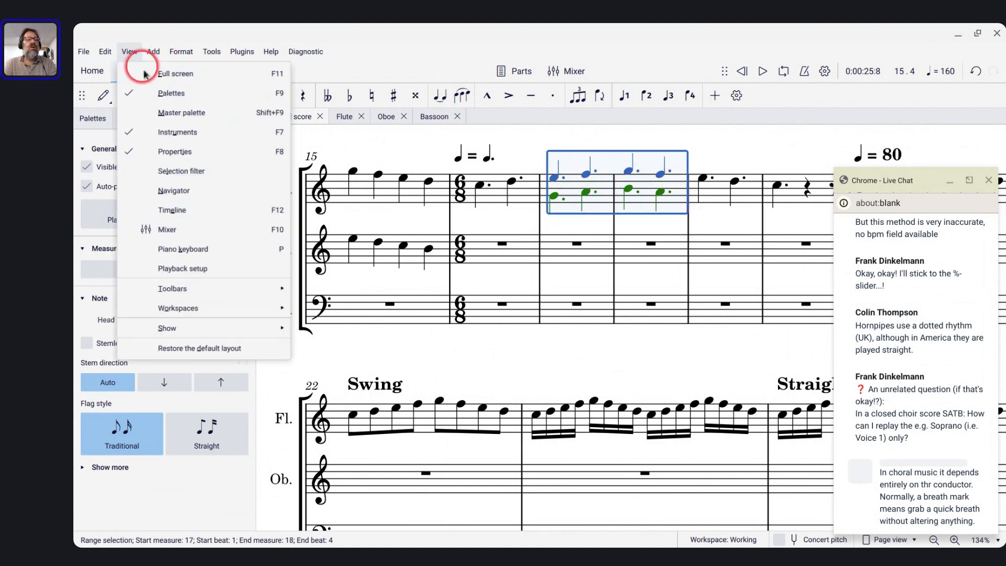
pyautogui.click(150, 178)
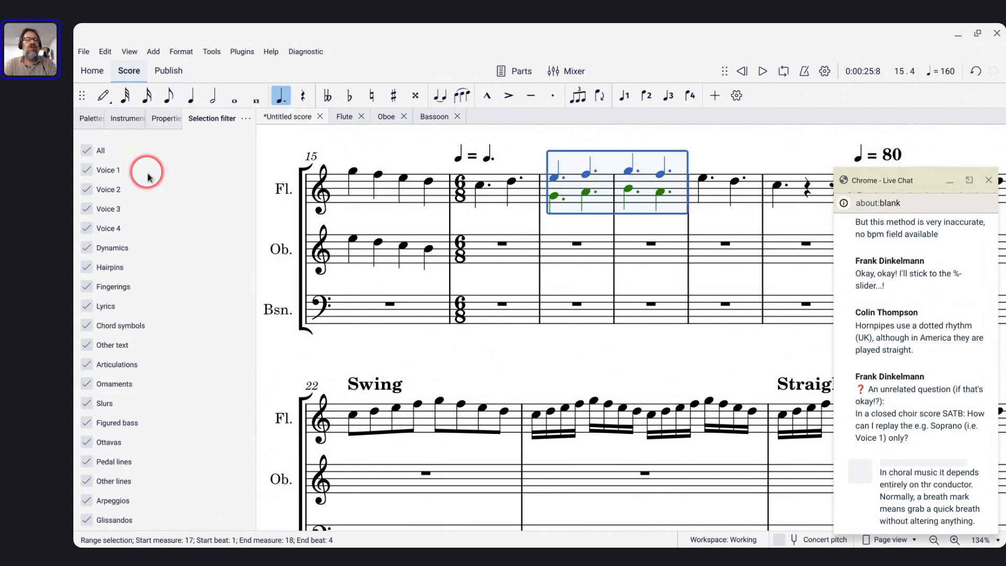
pyautogui.click(87, 170)
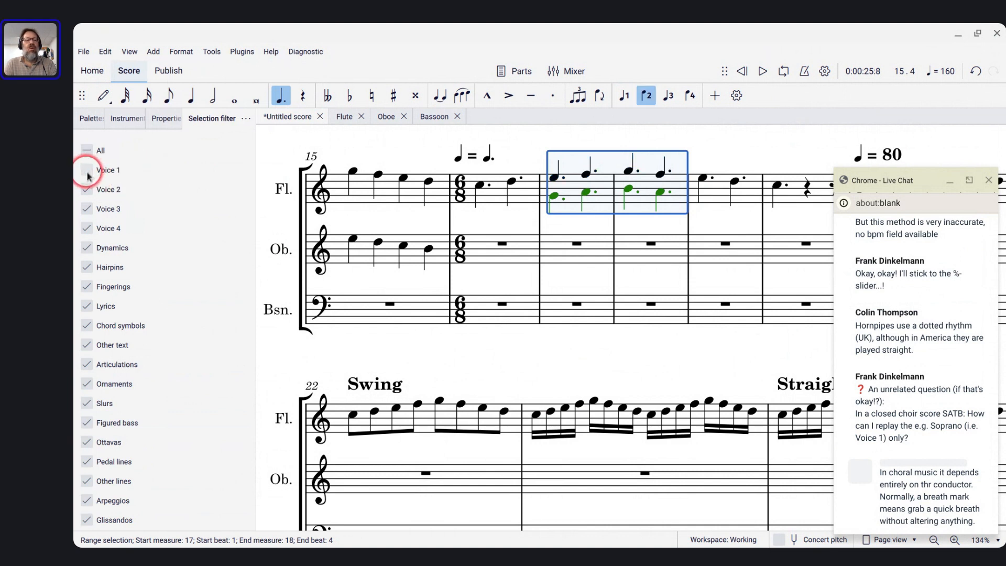
pyautogui.click(164, 118)
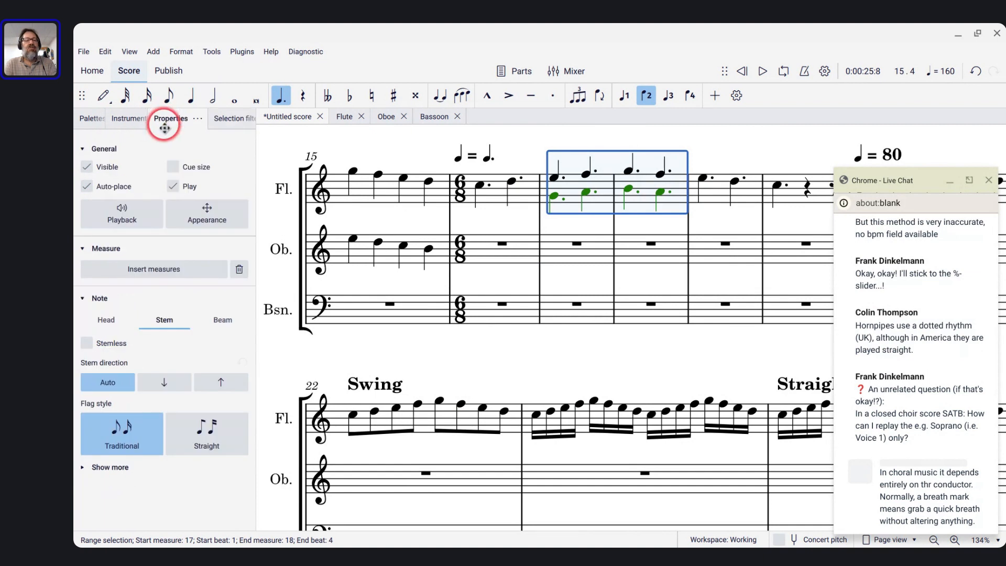
pyautogui.click(171, 187)
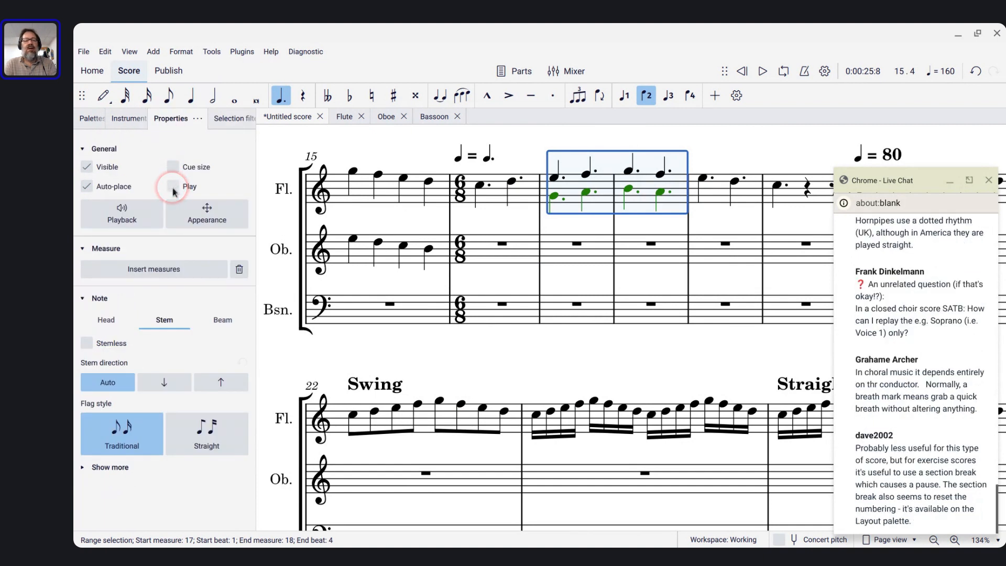
# - Play from the flute's first note in measure 16 through the two-voice passage and stop at measure 20
pyautogui.click(483, 189)
pyautogui.press('space')
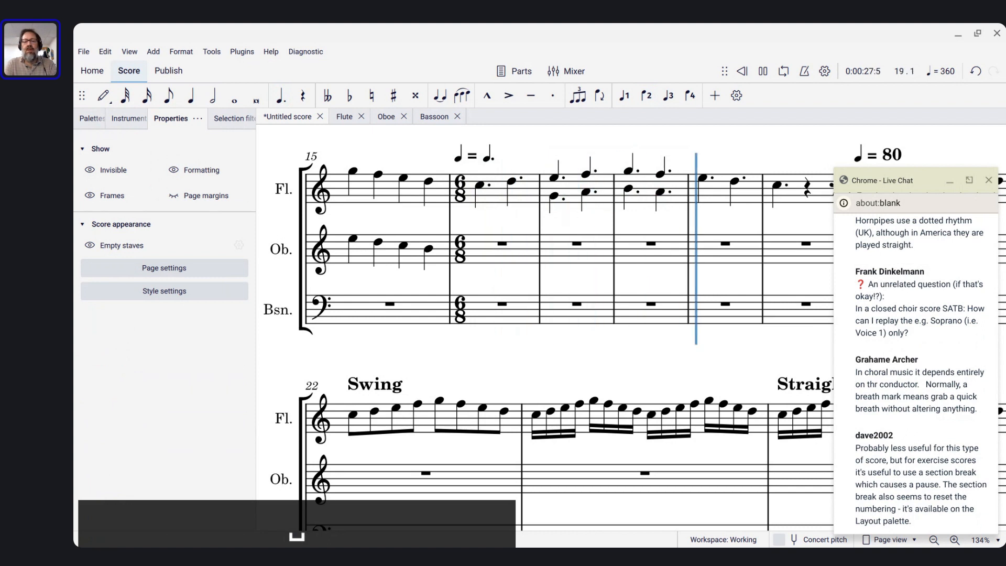
pyautogui.press('space')
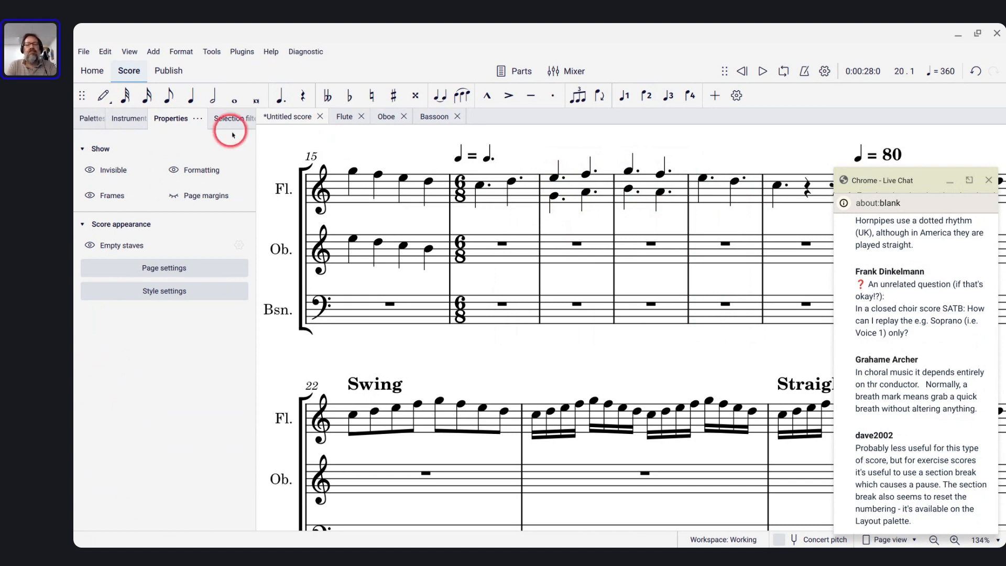
# - Review the breath mark and caesura in the flute staff and the two-voice passage after measure 15
pyautogui.scroll(4, 625, 312)
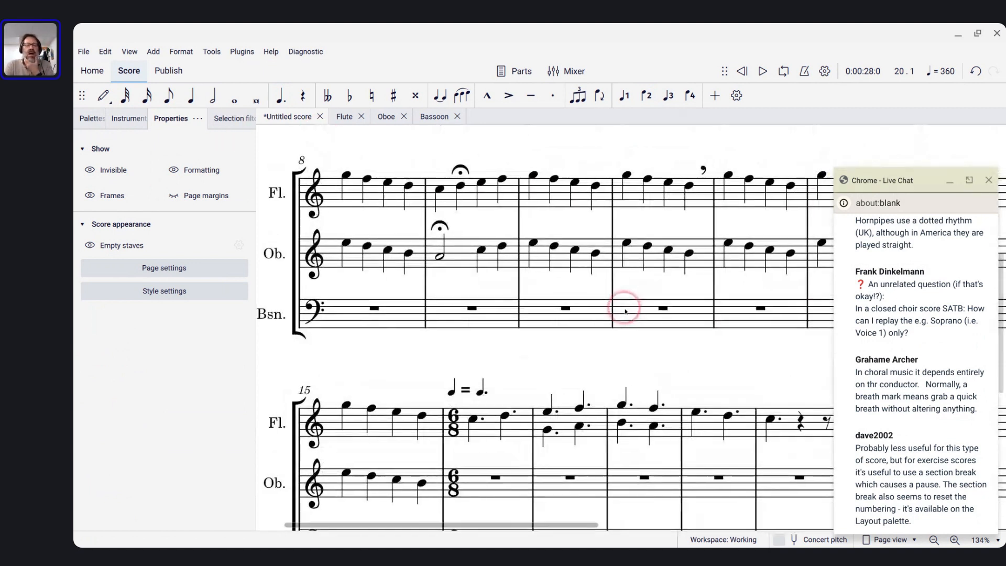
pyautogui.hscroll(5, 625, 312)
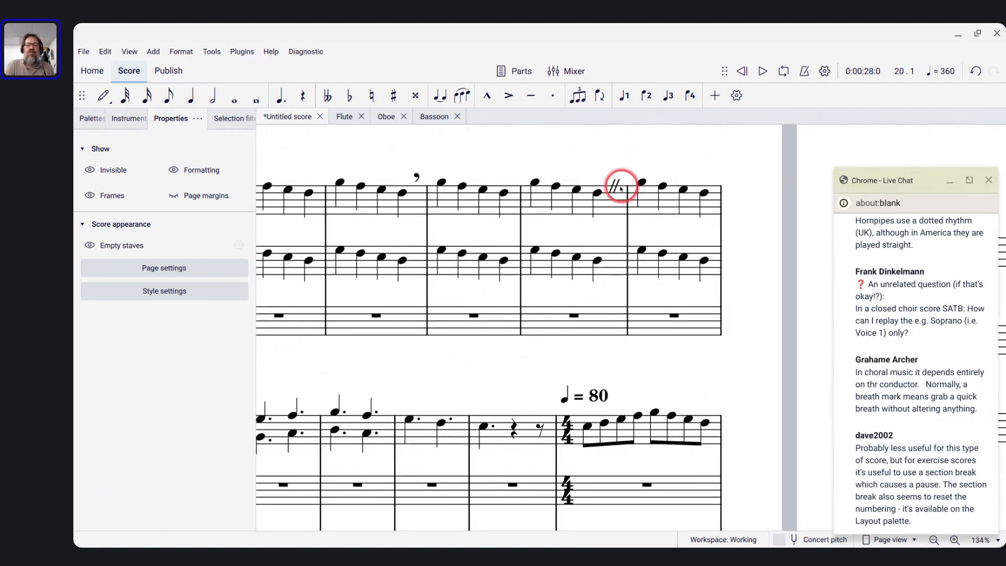
pyautogui.hscroll(-5, 654, 238)
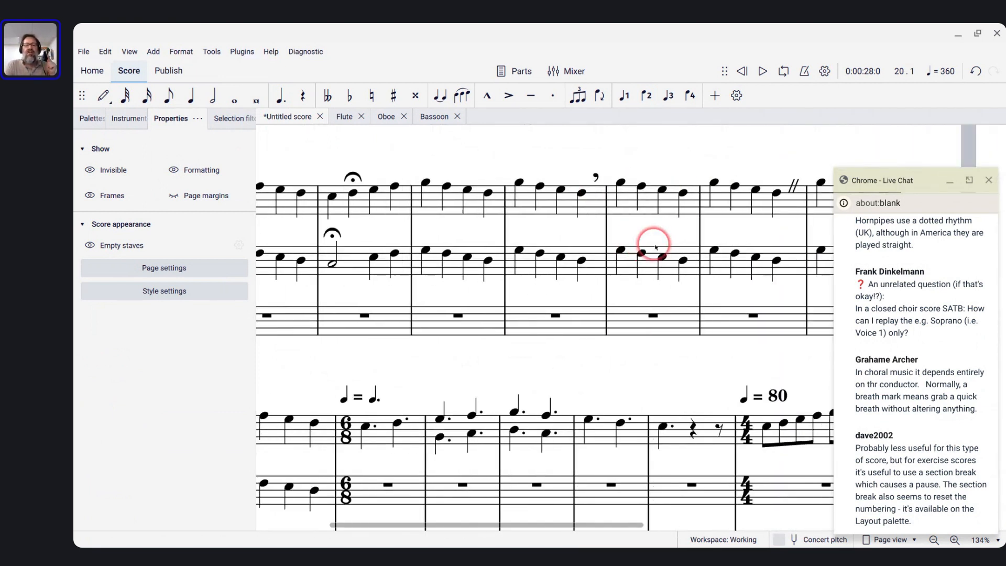
pyautogui.scroll(-5, 588, 341)
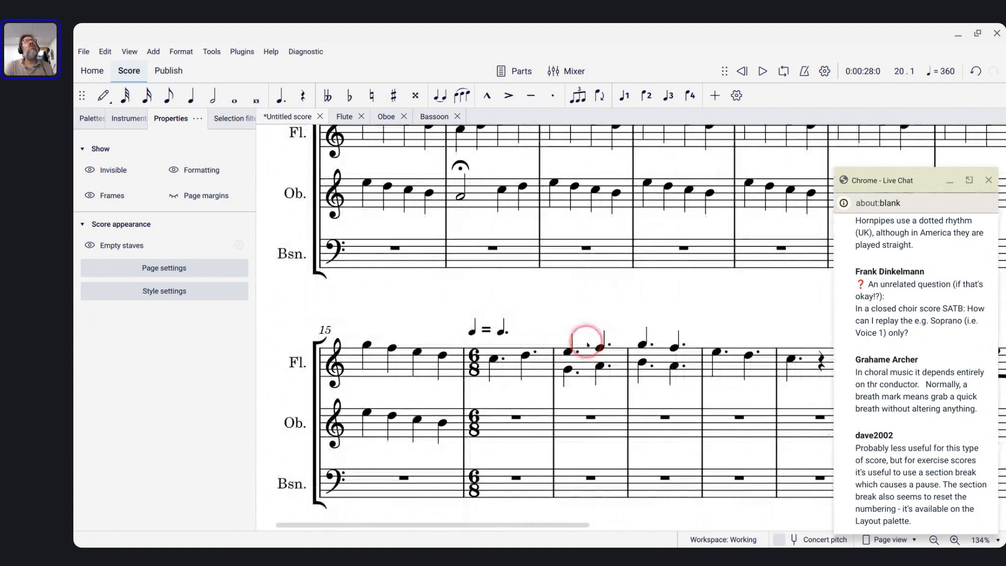
pyautogui.hscroll(1, 588, 344)
pyautogui.click(641, 310)
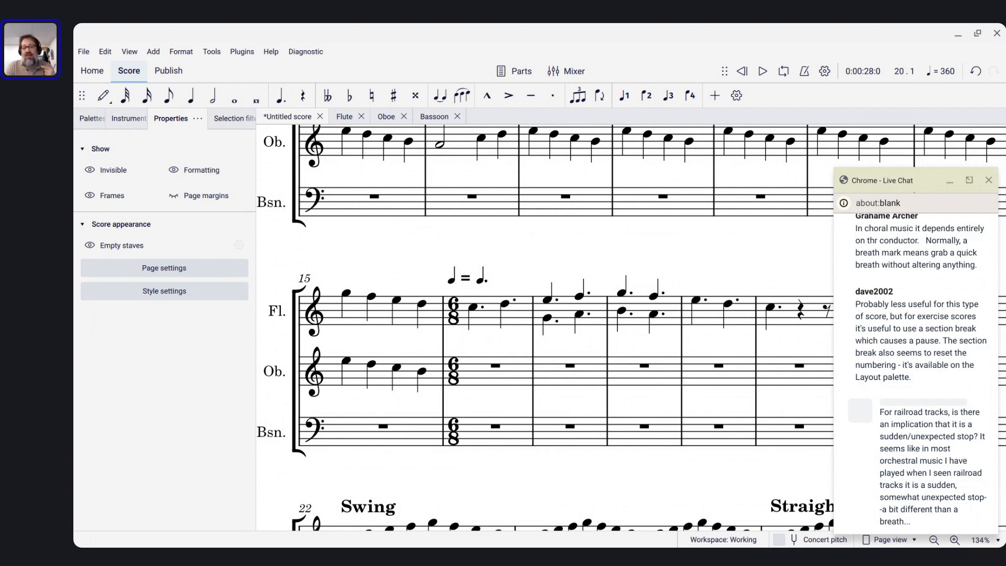
# - Find the shared Gradus ad Parnassum exercise template link in the live chat and open it in the browser
pyautogui.scroll(10, 891, 357)
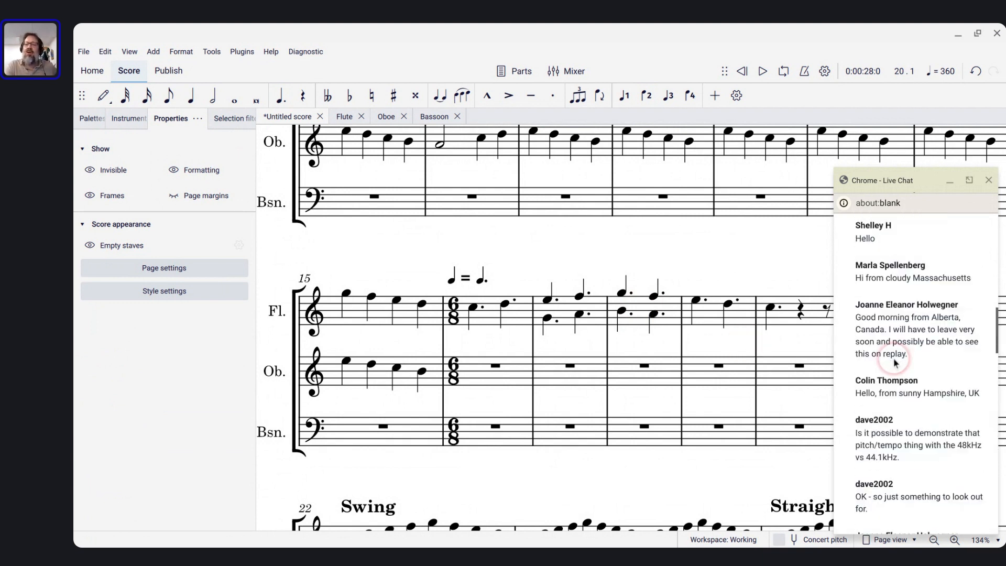
pyautogui.scroll(-8, 896, 362)
pyautogui.click(899, 478)
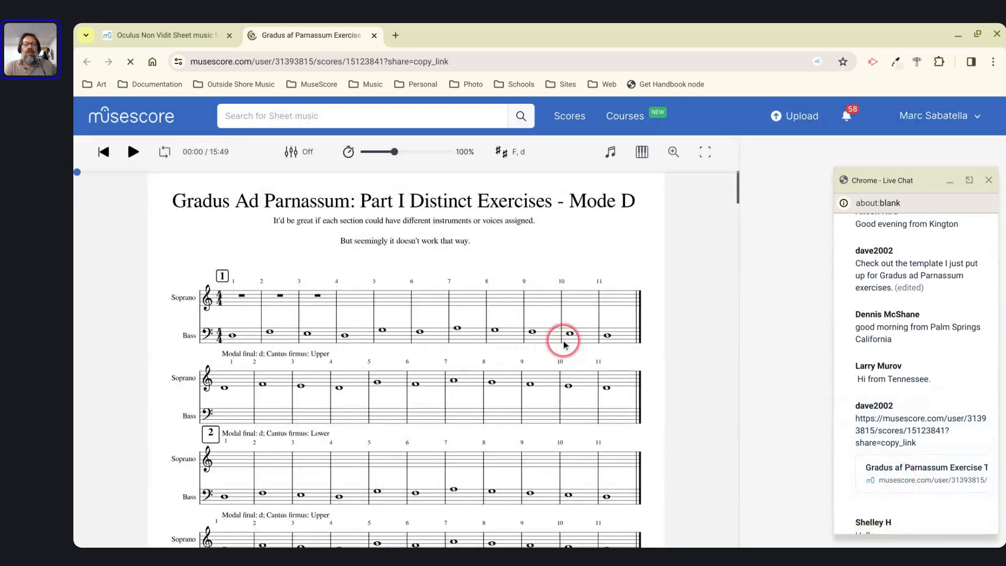
# - Look through the exercise template on musescore.com and open the score for editing in the desktop MuseScore app
pyautogui.scroll(-3, 565, 345)
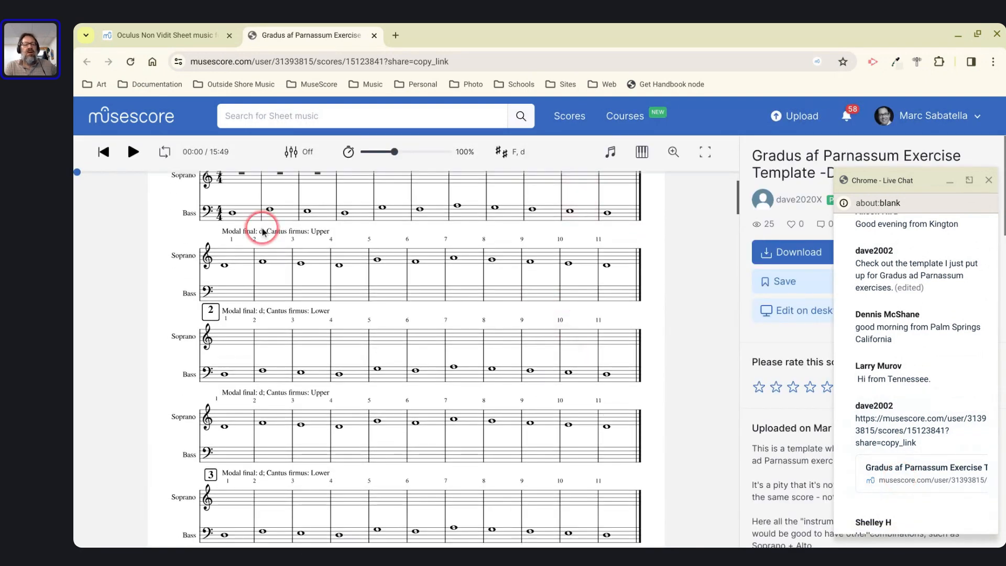
pyautogui.scroll(2, 420, 213)
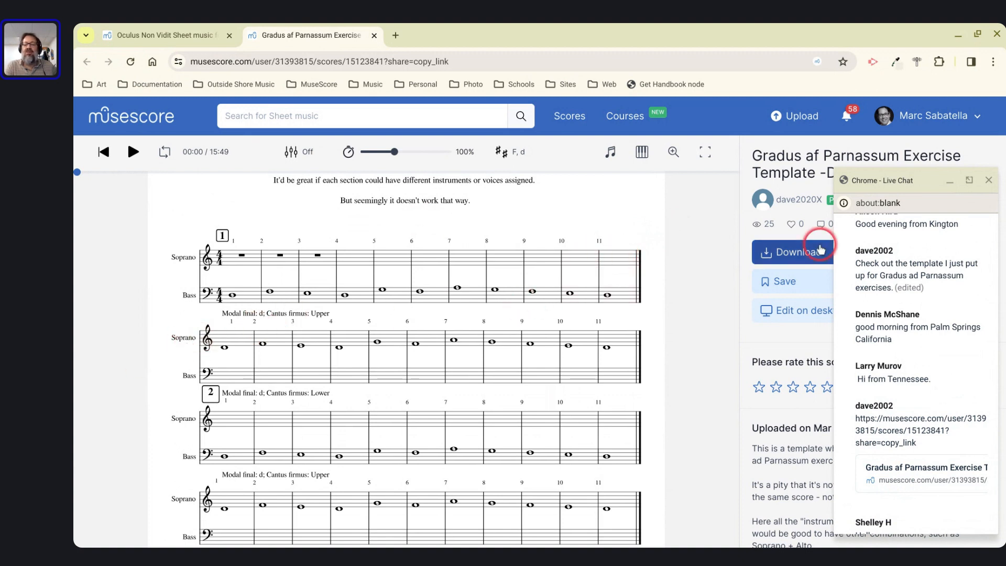
pyautogui.scroll(-1, 683, 213)
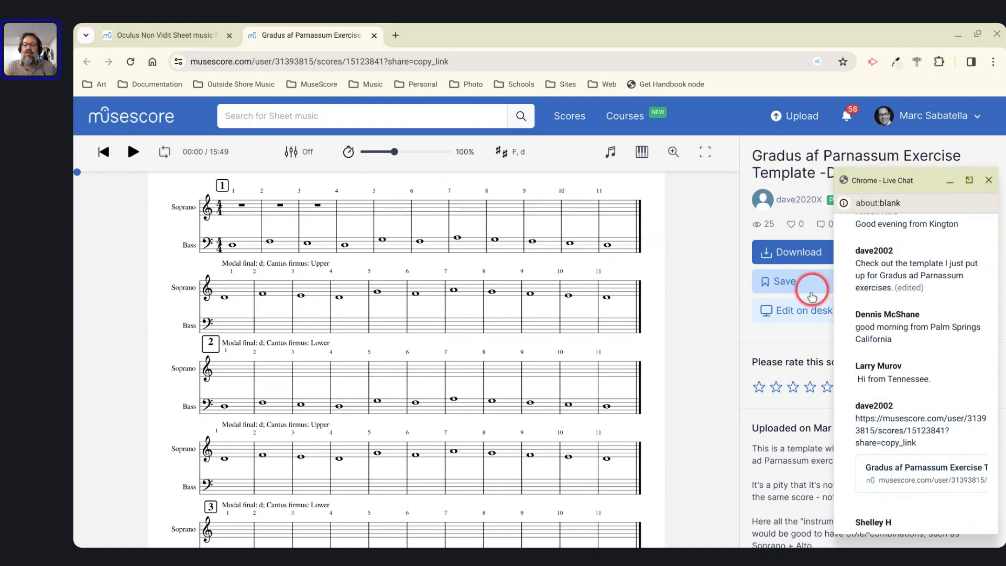
pyautogui.click(802, 313)
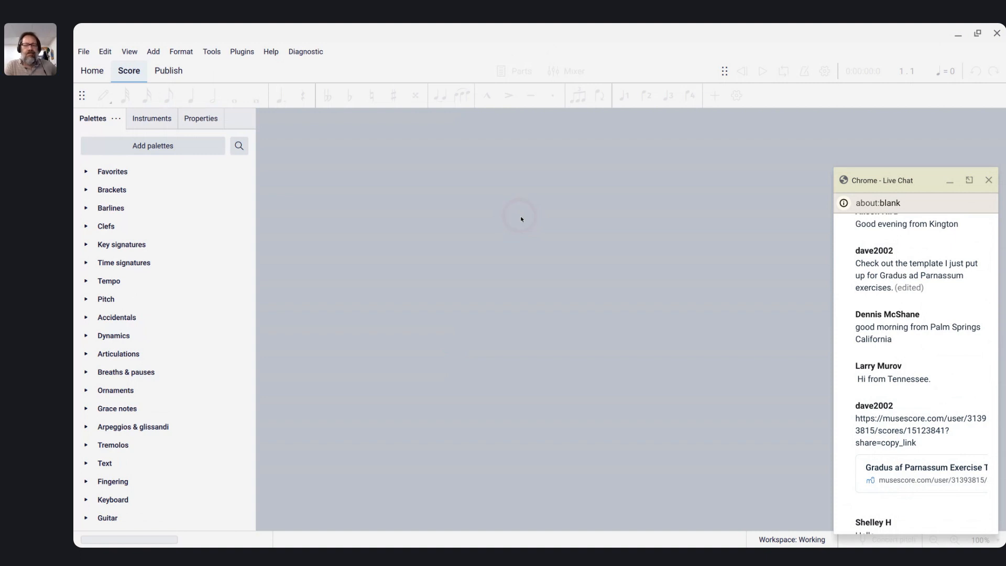
# - Play exercise 1 from the soprano rest in measure 9 across the section break into the second system
pyautogui.scroll(-5, 487, 220)
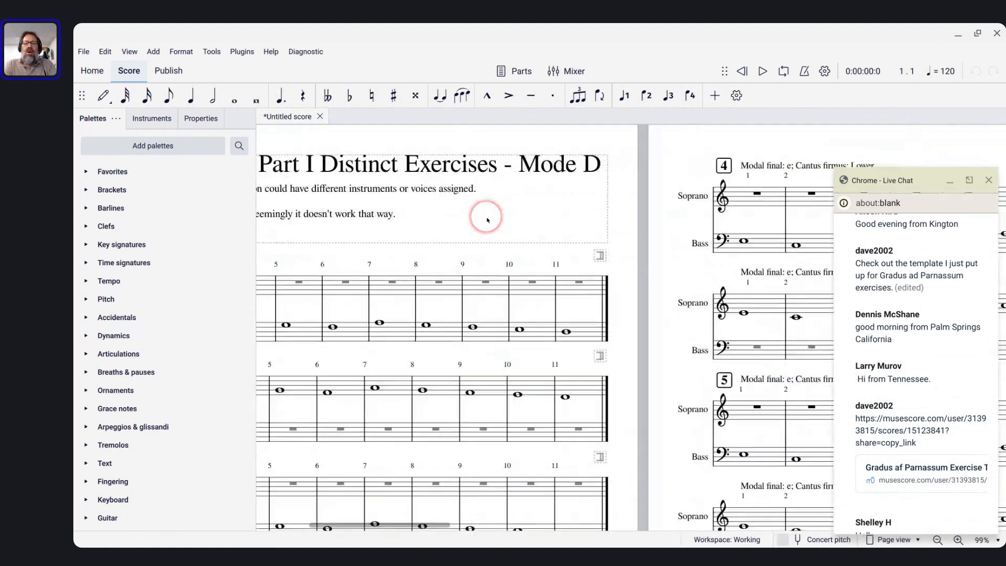
pyautogui.scroll(2, 807, 188)
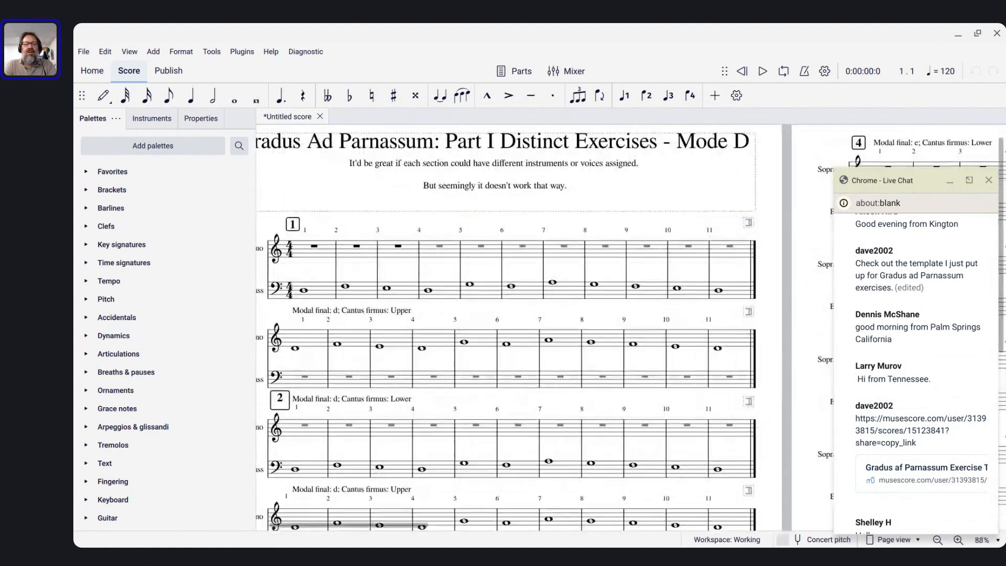
pyautogui.click(807, 188)
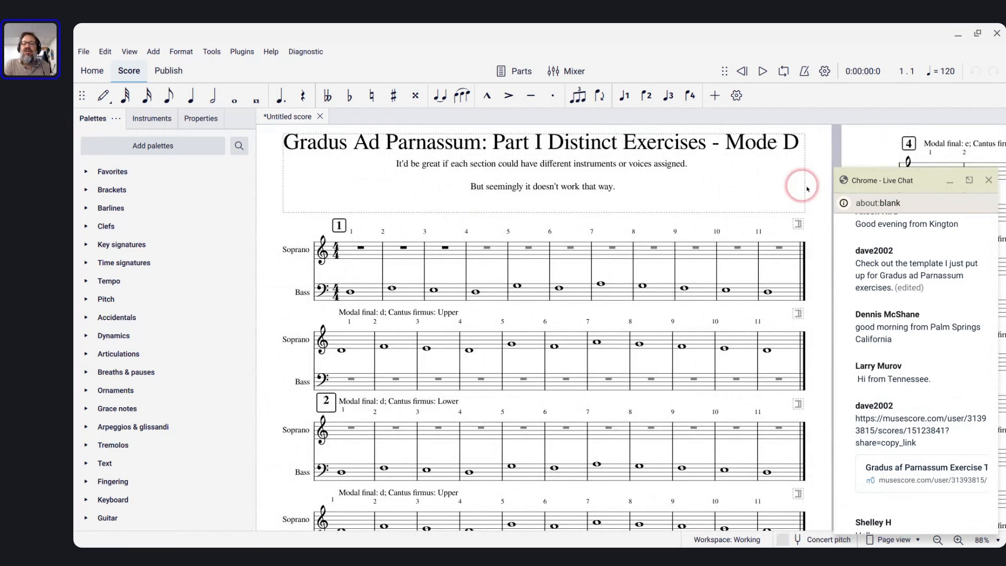
pyautogui.click(798, 224)
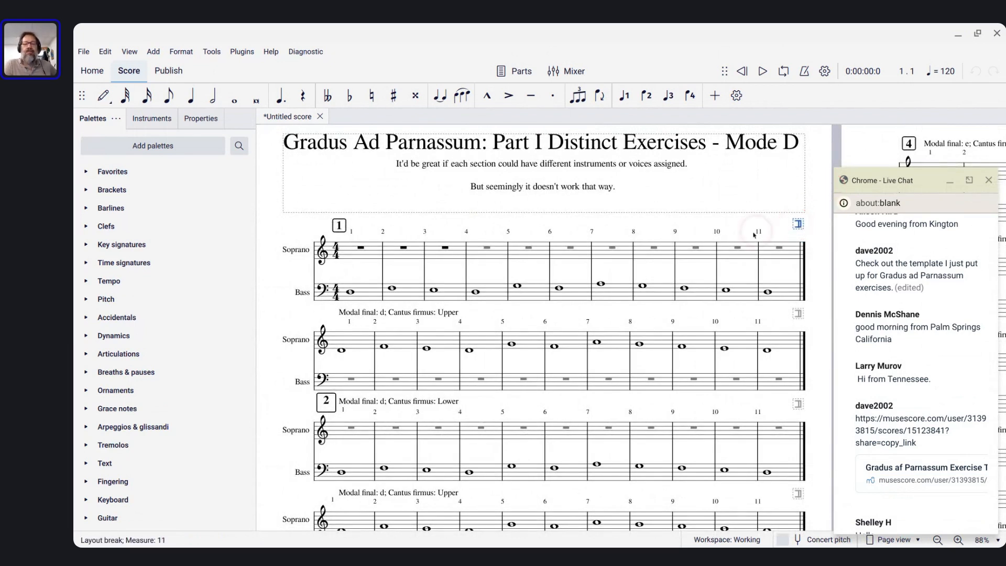
pyautogui.click(696, 247)
pyautogui.press('space')
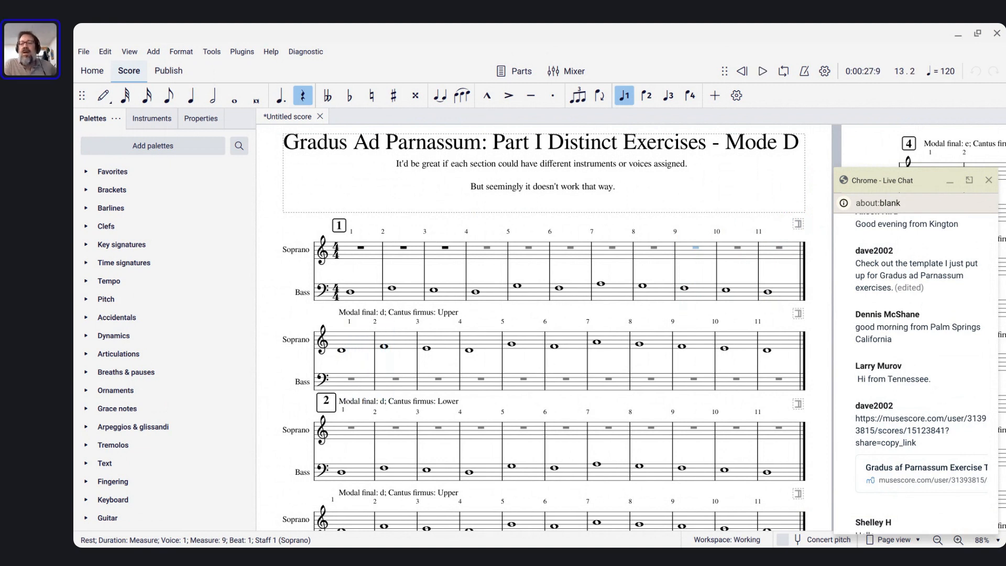
pyautogui.click(992, 208)
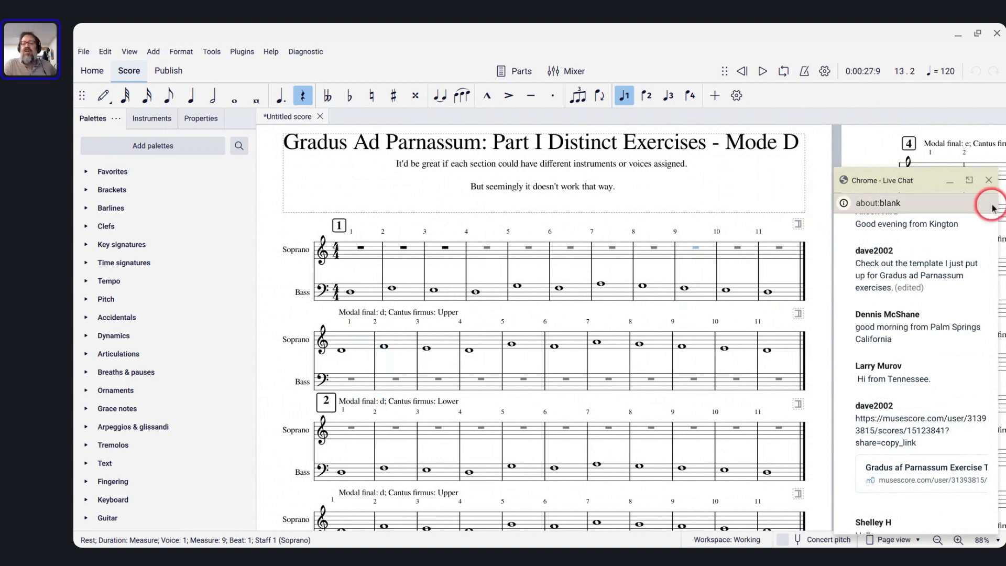
# - Show the properties of the first system's section break and toggle its long instrument names option off and on again
pyautogui.click(799, 224)
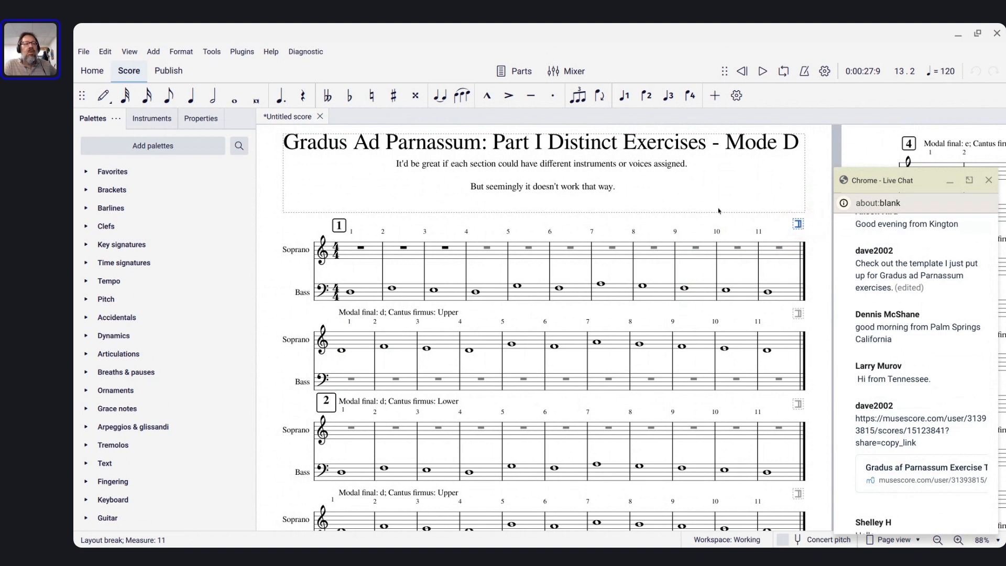
pyautogui.click(189, 119)
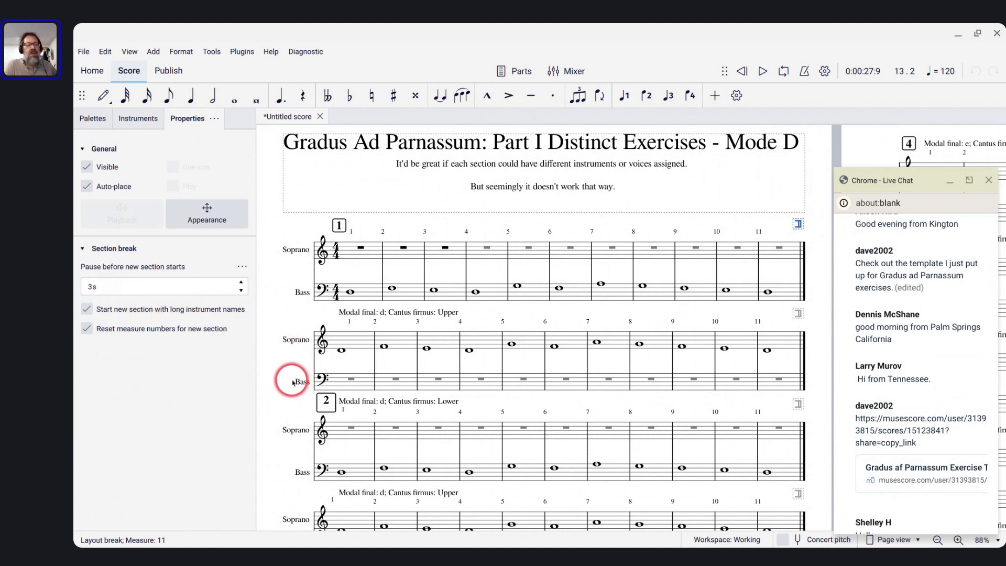
pyautogui.click(87, 310)
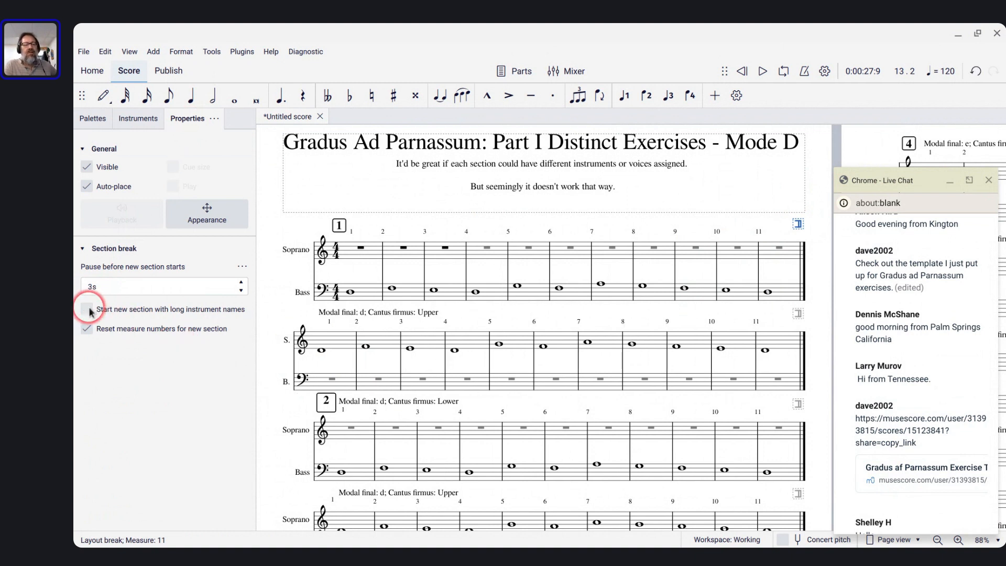
pyautogui.click(88, 310)
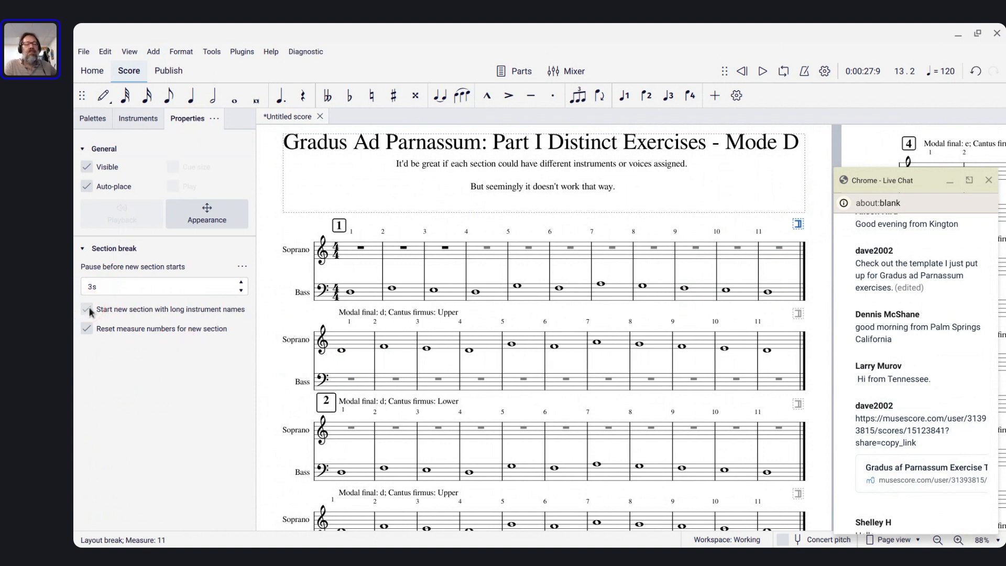
pyautogui.click(297, 348)
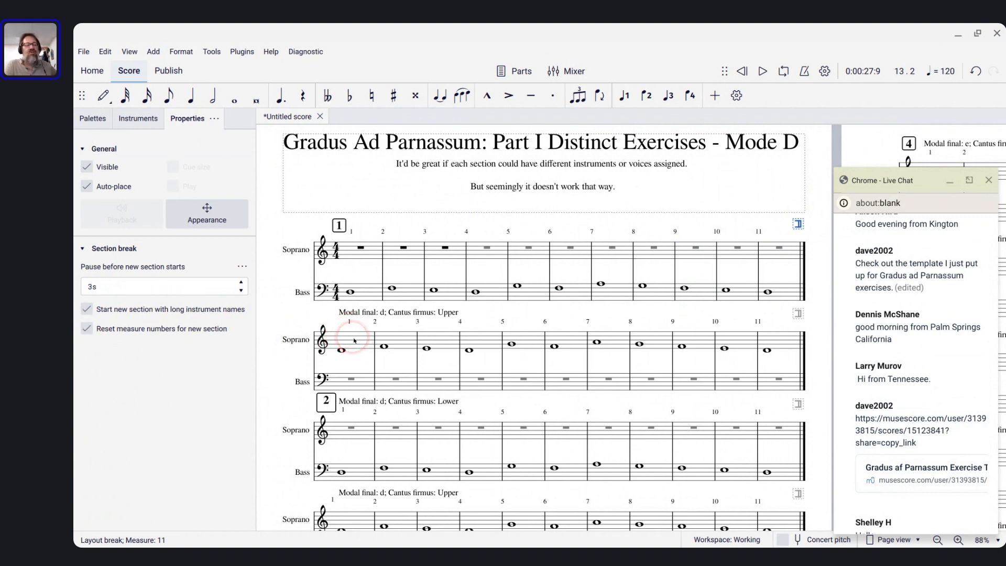
# - Turn off resetting measure numbers for the new section on the first section break and check the numbering below it
pyautogui.click(89, 331)
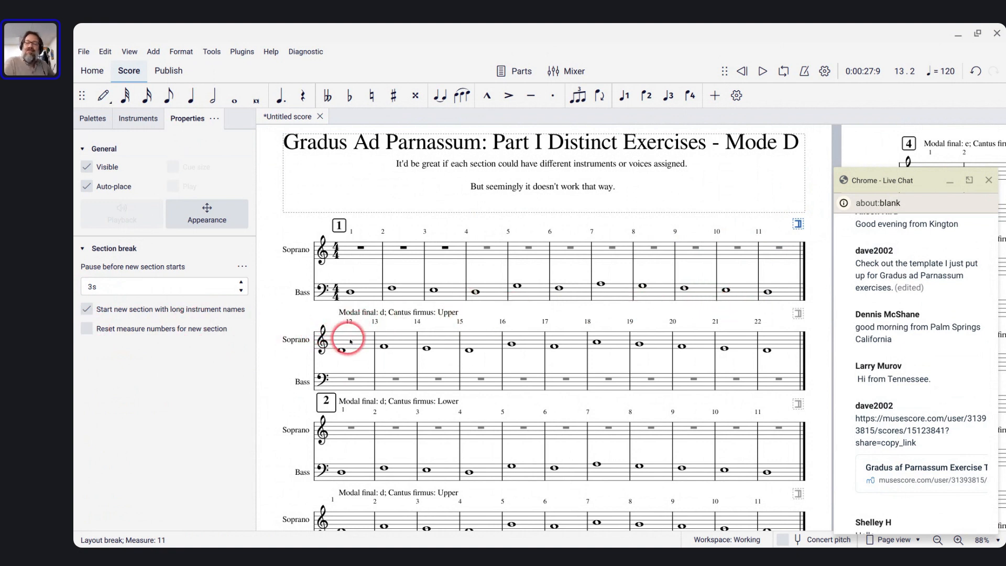
pyautogui.scroll(-1, 350, 341)
pyautogui.hscroll(1, 350, 342)
pyautogui.scroll(-3, 350, 341)
pyautogui.hscroll(-1, 351, 341)
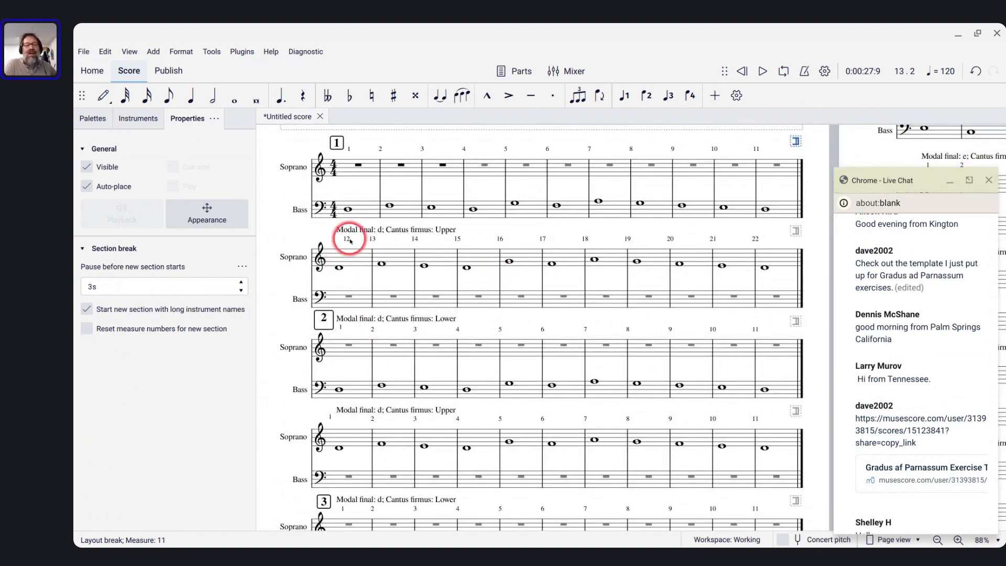
pyautogui.scroll(-1, 435, 246)
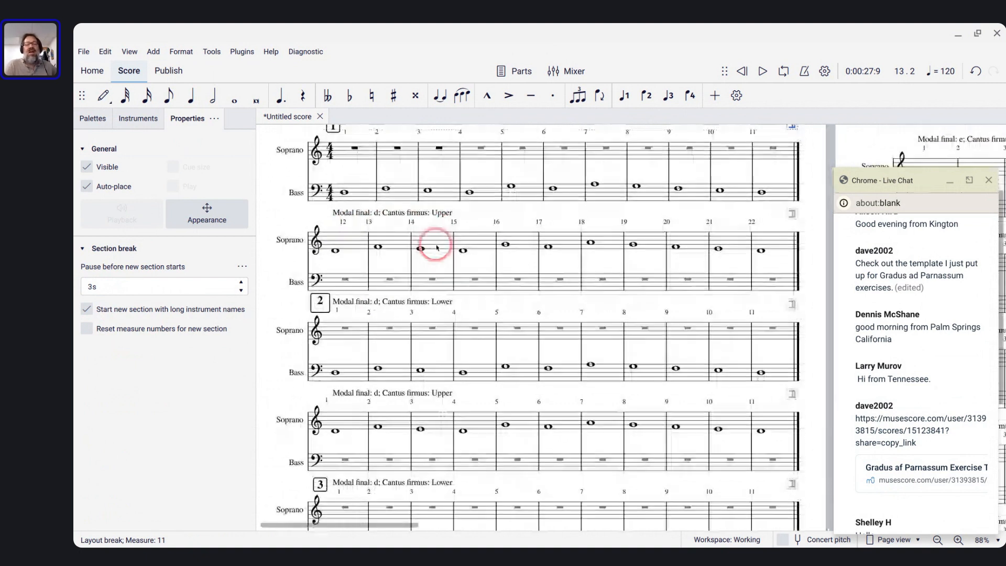
# - Inspect exercise 2's second system by selecting its sixth soprano measure and its closing section break
pyautogui.click(563, 423)
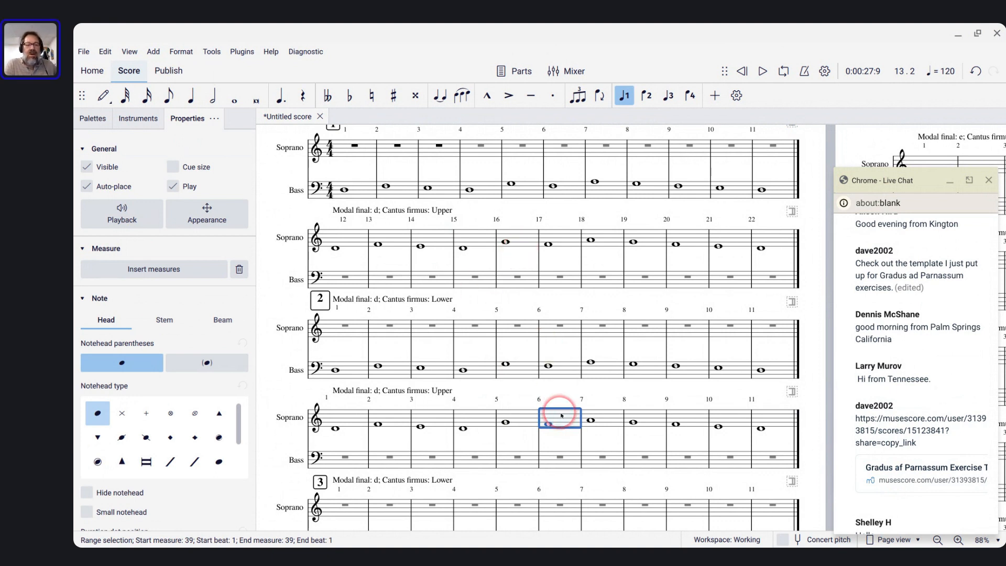
pyautogui.scroll(1, 560, 415)
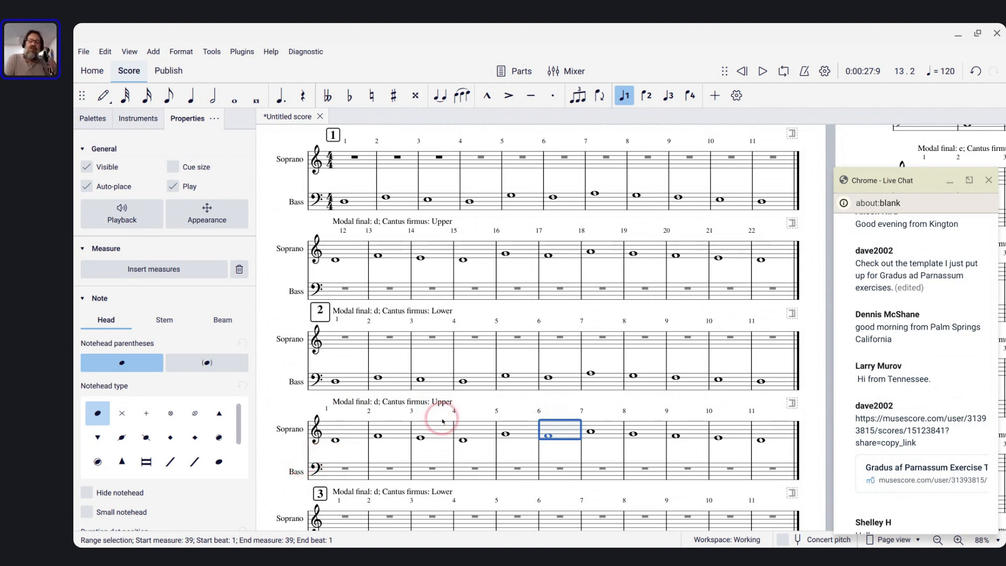
pyautogui.scroll(2, 555, 436)
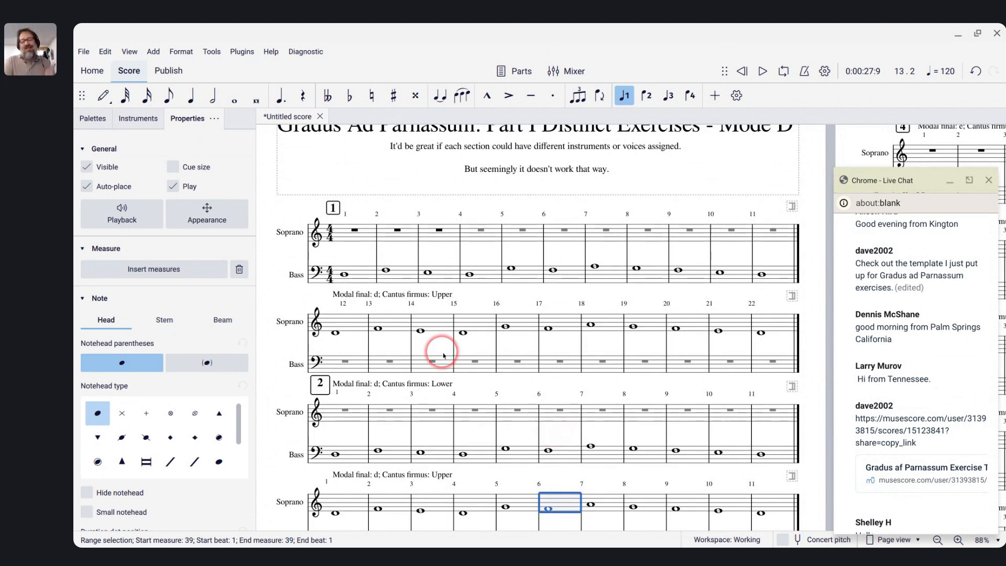
pyautogui.scroll(-4, 317, 338)
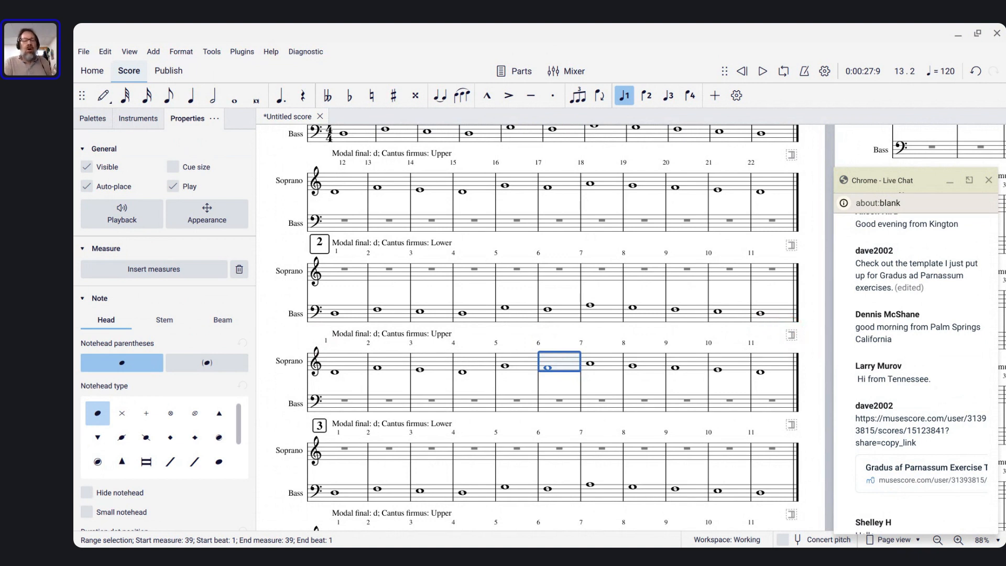
pyautogui.click(792, 334)
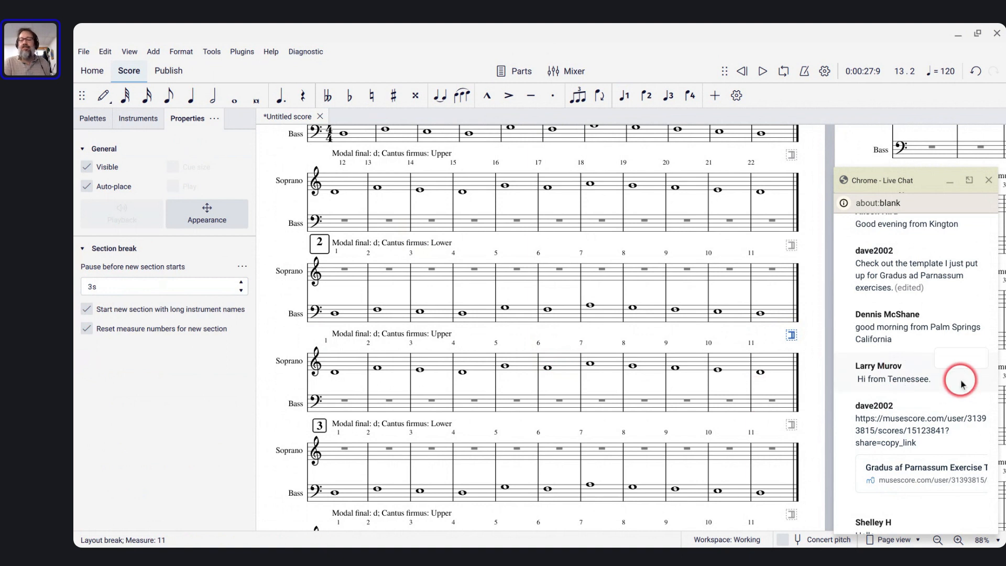
# - Read the latest live chat messages about section breaks, railroad tracks and playing back a single part
pyautogui.scroll(-5, 962, 384)
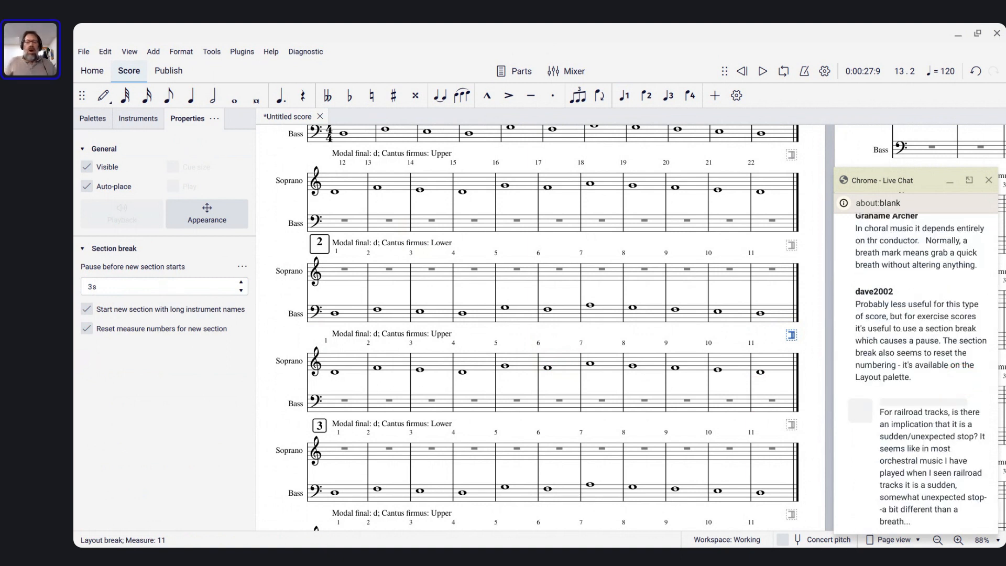
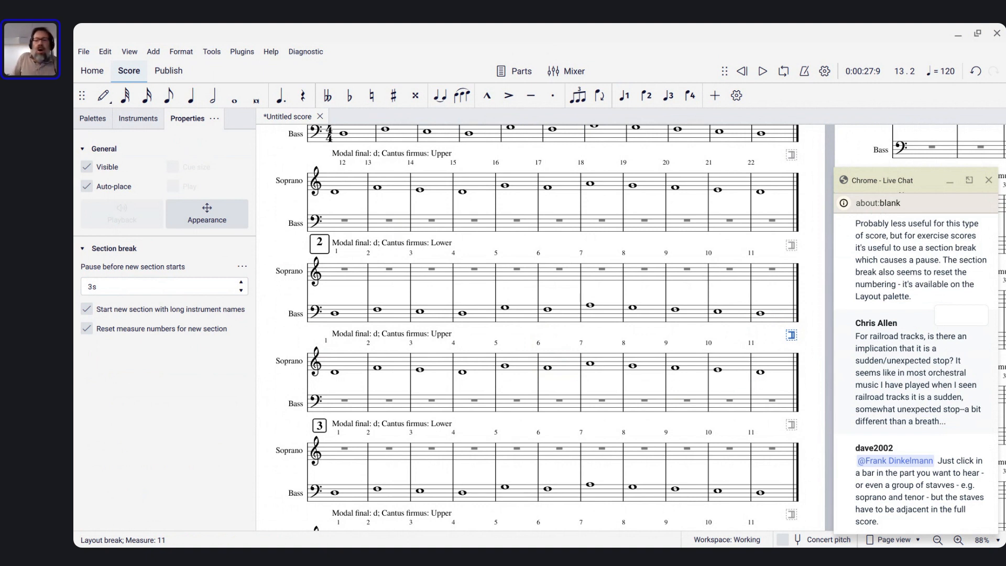
pyautogui.scroll(3, 922, 367)
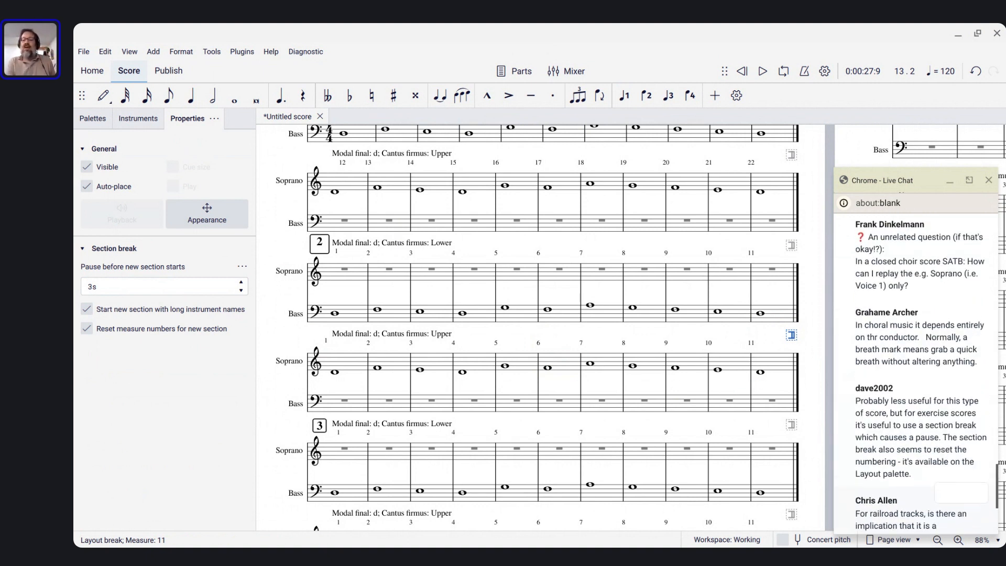
pyautogui.scroll(-1, 889, 490)
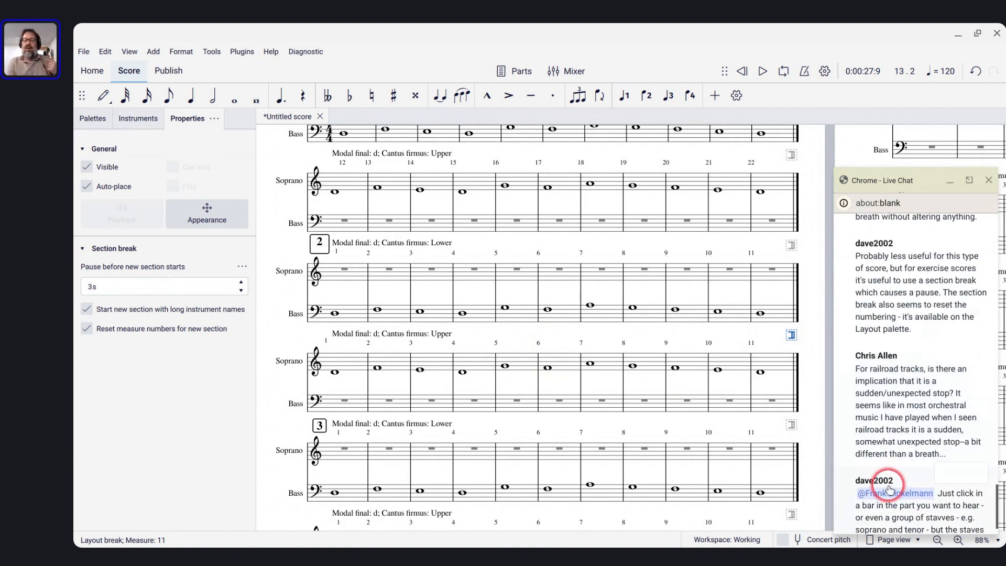
pyautogui.scroll(-1, 889, 490)
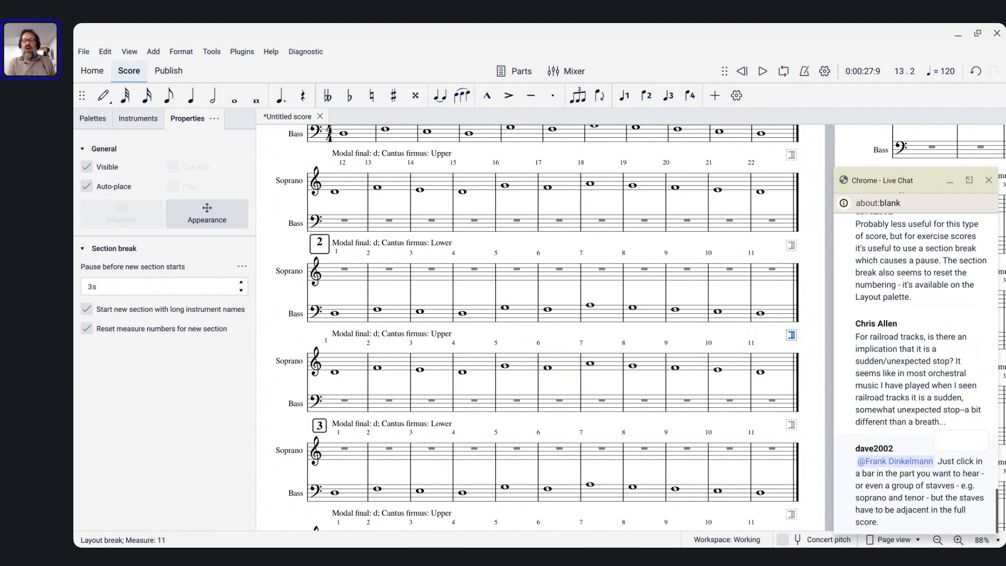
# - Switch to the SATB and piano score and select the second measure of the soprano staff
pyautogui.scroll(1, 890, 490)
pyautogui.scroll(-1, 889, 490)
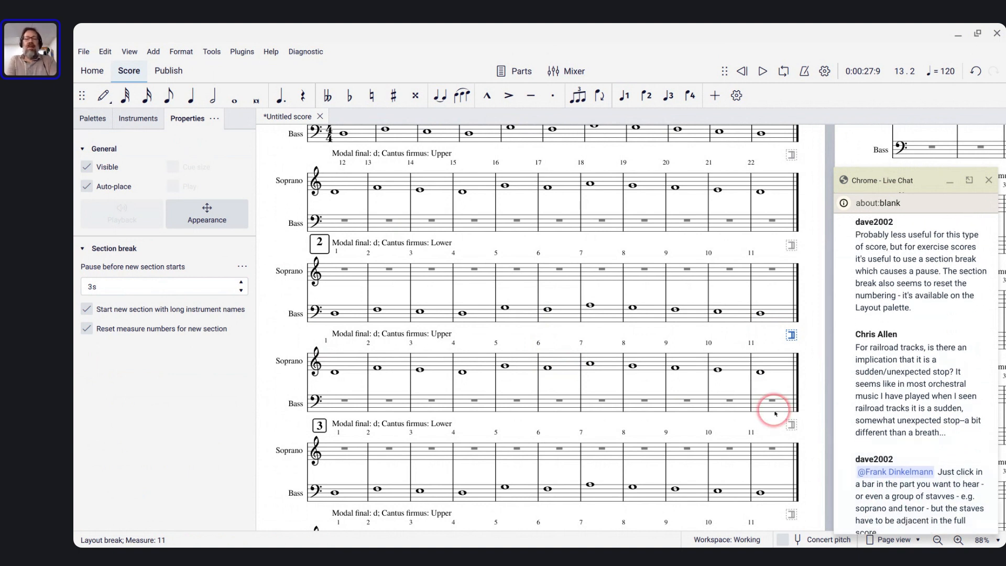
pyautogui.hotkey('alt', 'Tab')
pyautogui.hotkey('alt', 'Tab')
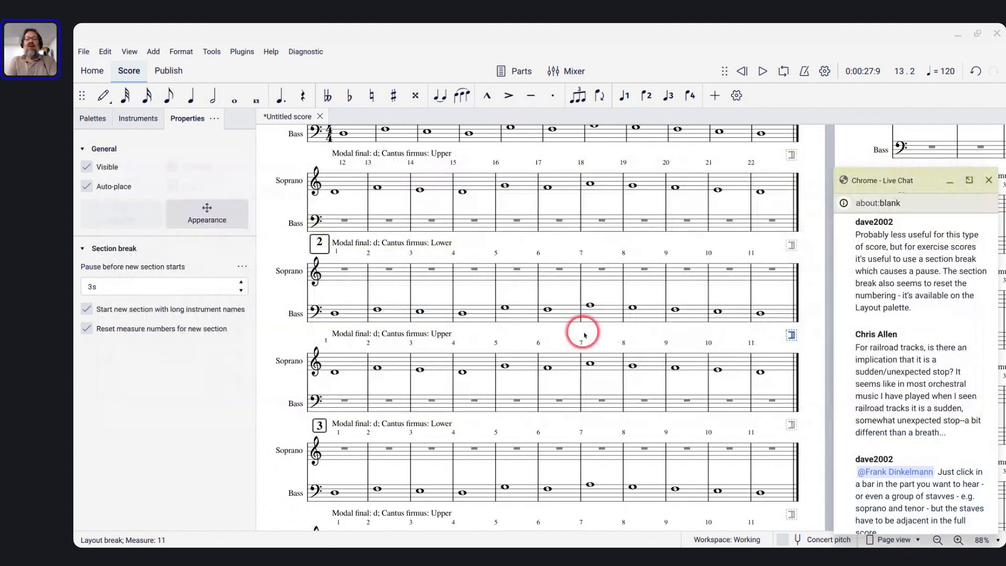
pyautogui.scroll(2, 584, 335)
pyautogui.hotkey('alt', 'Tab')
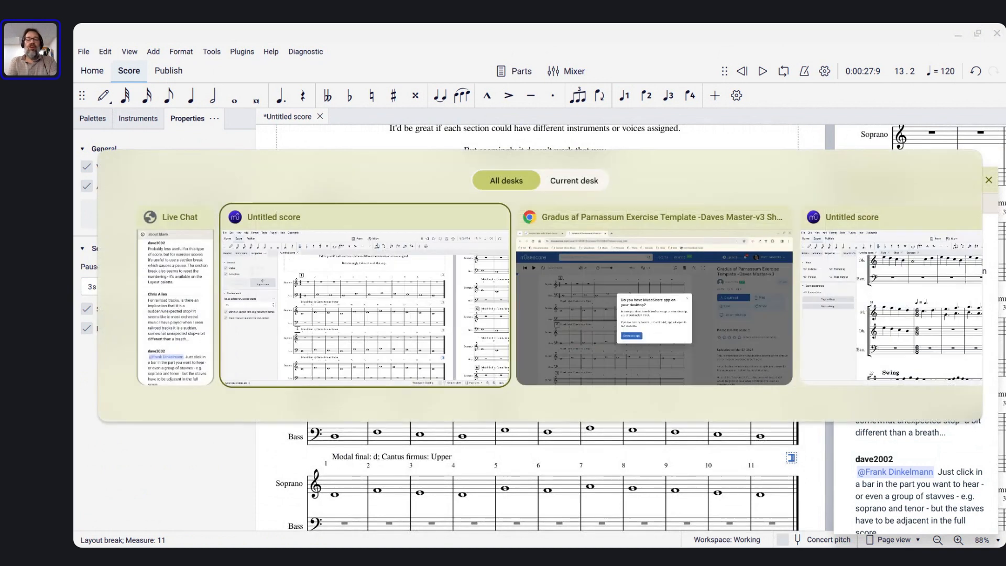
pyautogui.press('Tab')
pyautogui.press('Tab')
pyautogui.press('Tab')
pyautogui.press('Tab')
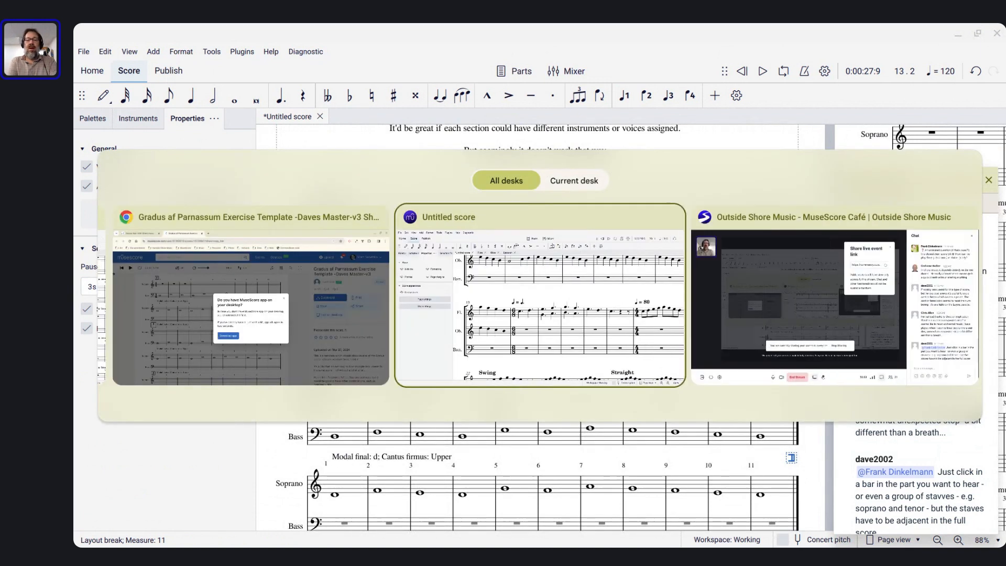
pyautogui.press('Tab')
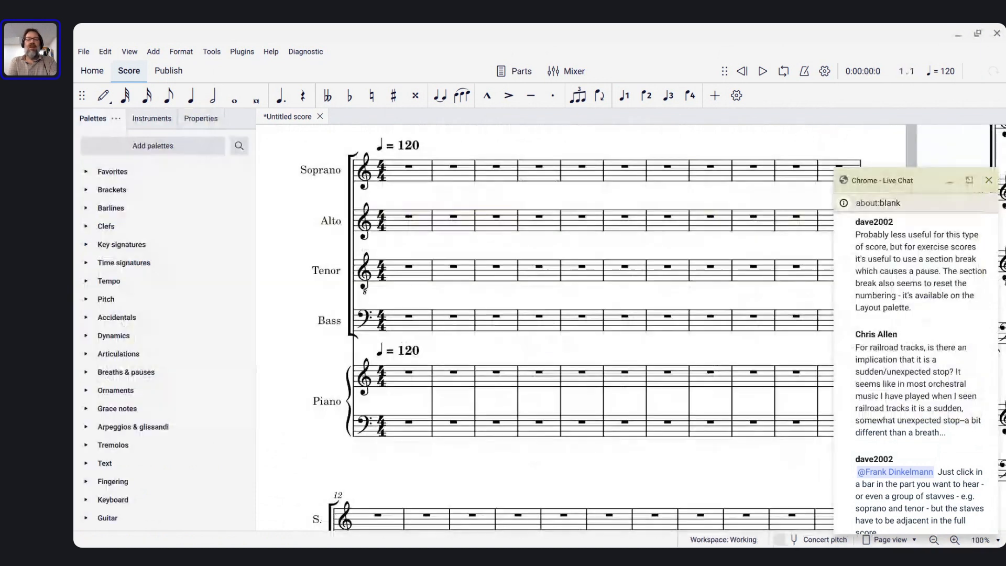
pyautogui.click(329, 174)
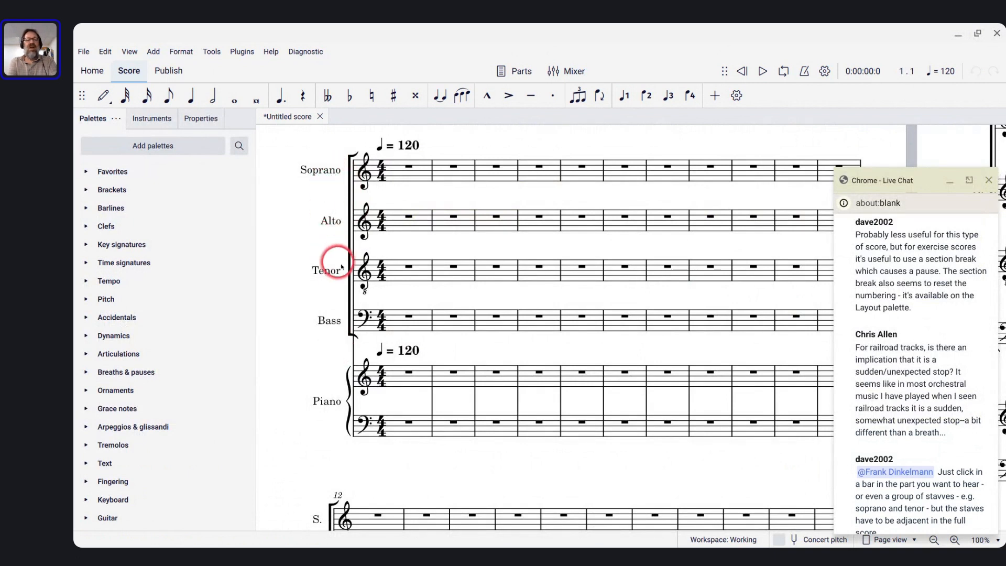
pyautogui.click(454, 178)
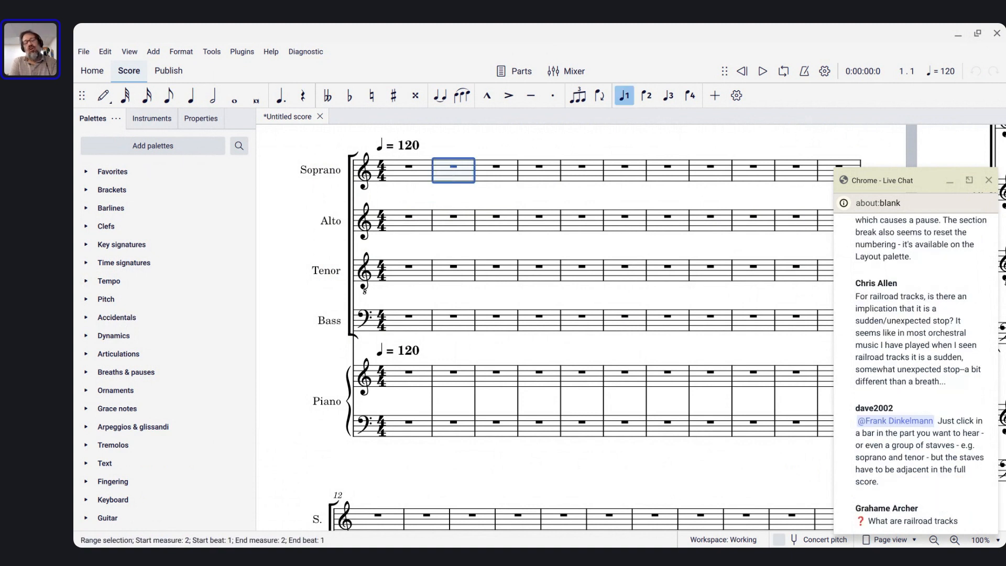
# - Switch to the flute, oboe and bassoon score and show the selection filter's voice and element options
pyautogui.hotkey('alt', 'Tab')
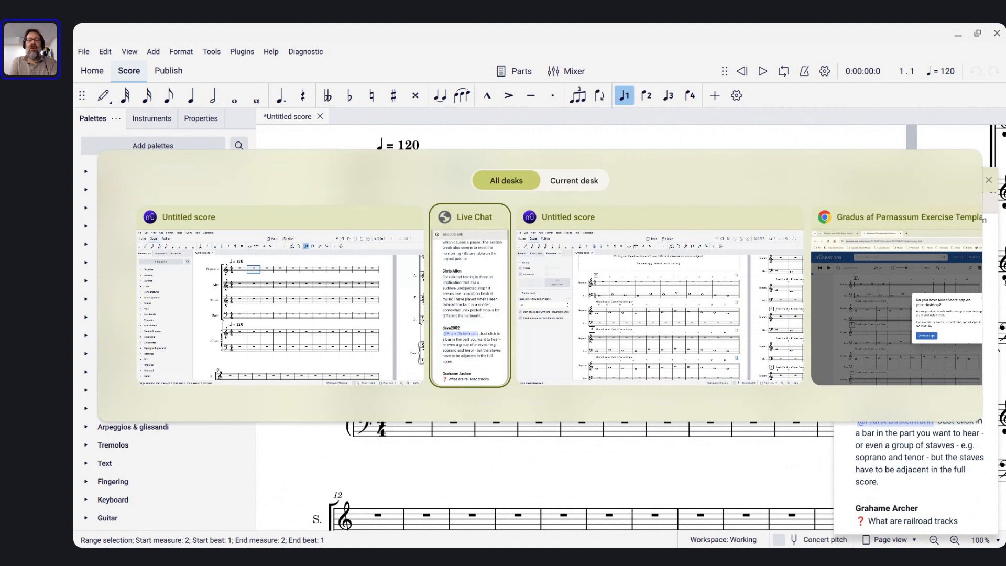
pyautogui.hotkey('alt', 'Tab')
pyautogui.hotkey('alt', 'Tab')
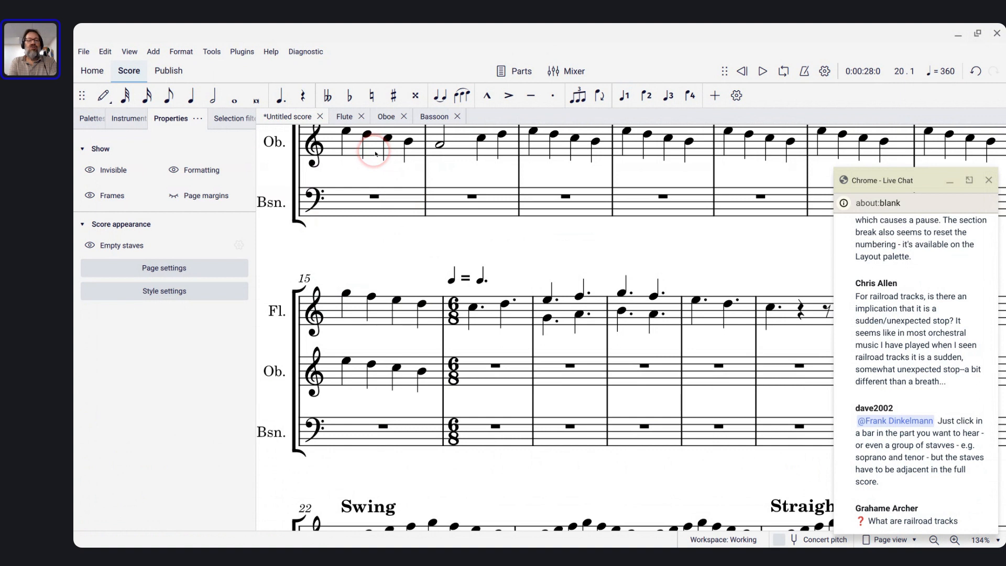
pyautogui.scroll(3, 375, 154)
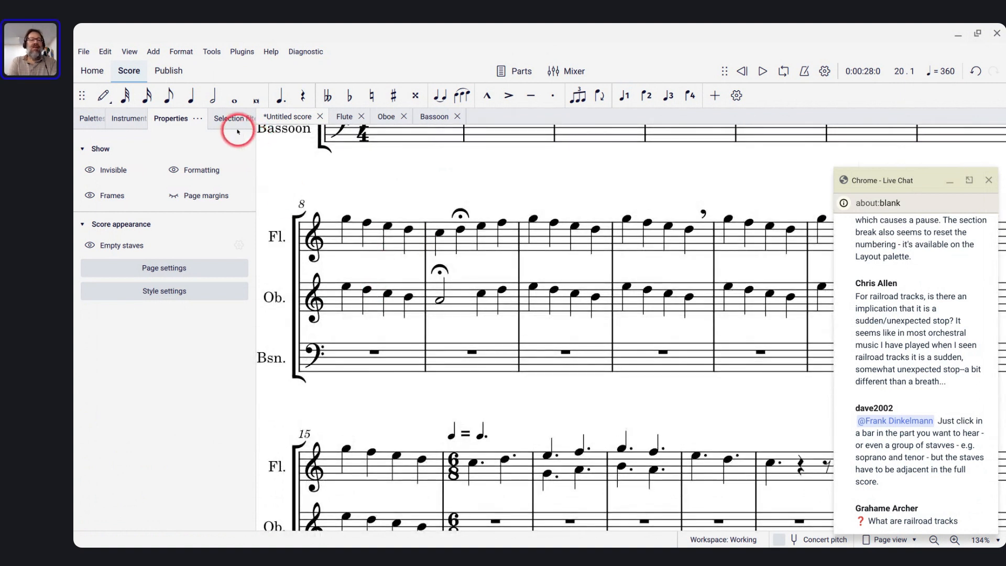
pyautogui.click(220, 118)
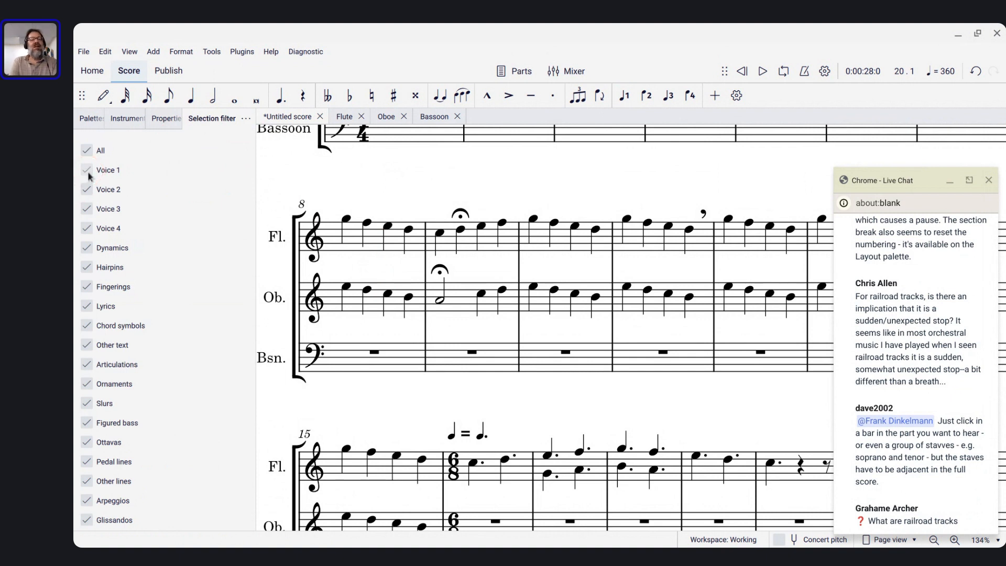
# - Select the oboe's measure 8 and play from it through the fermatas in measure 9
pyautogui.click(354, 306)
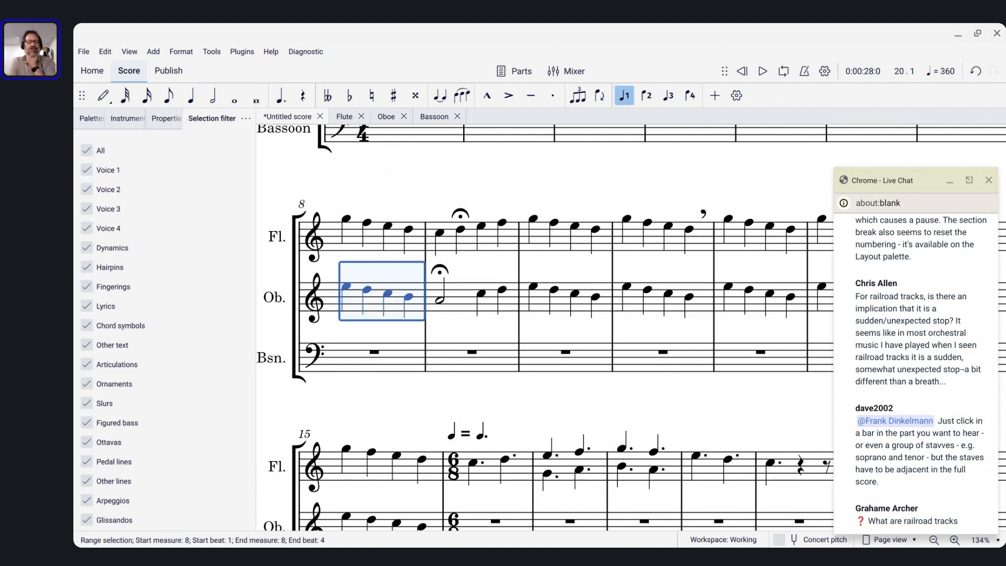
pyautogui.scroll(-2, 545, 328)
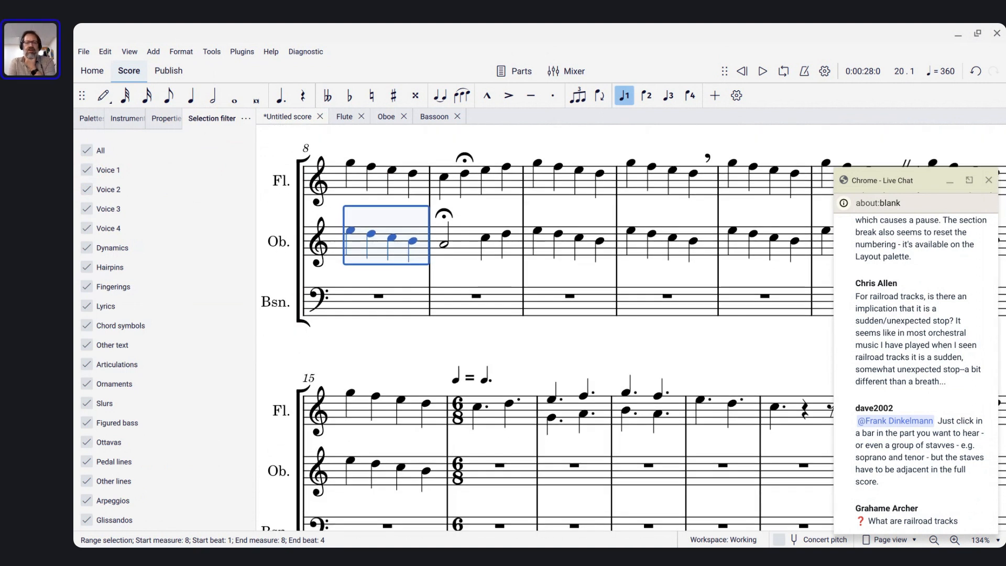
pyautogui.press('space')
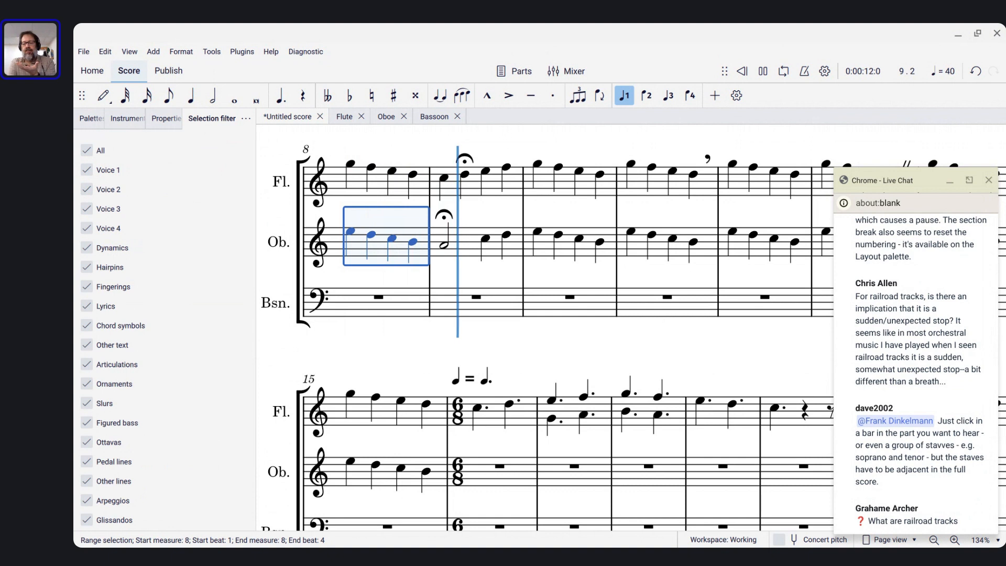
pyautogui.press('space')
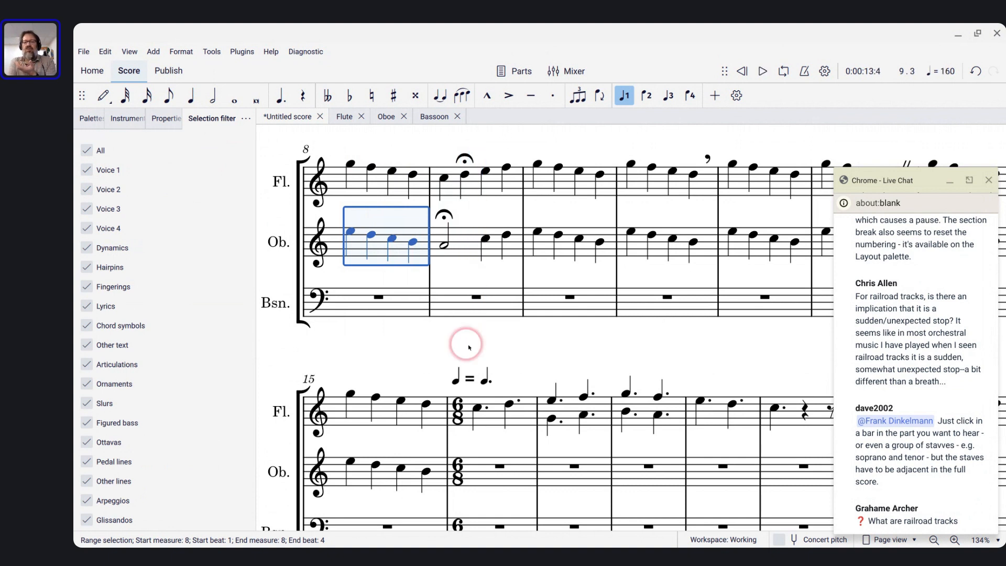
# - Inspect the caesura at the end of the flute's measure 13 and play back from that measure
pyautogui.hscroll(5, 476, 346)
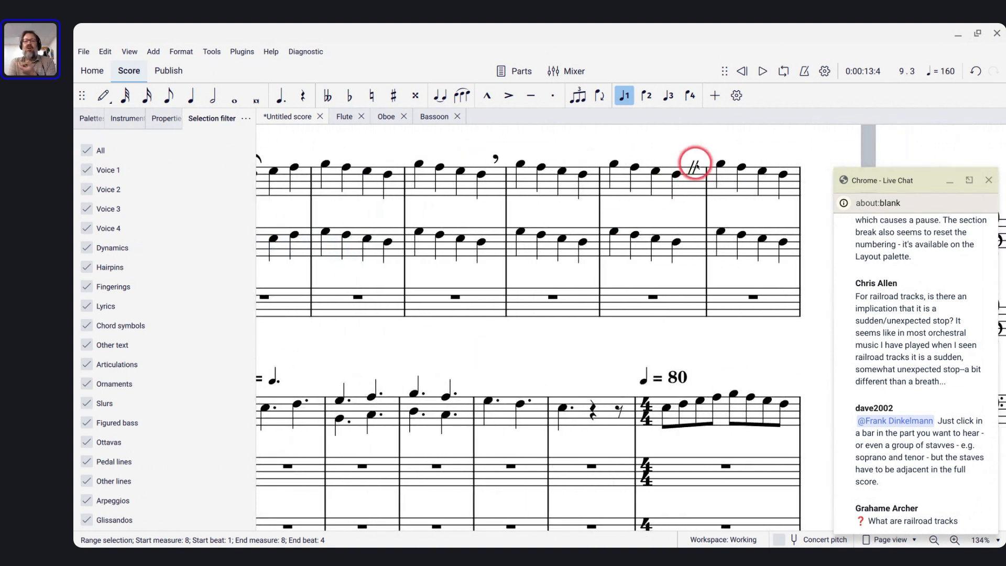
pyautogui.click(695, 167)
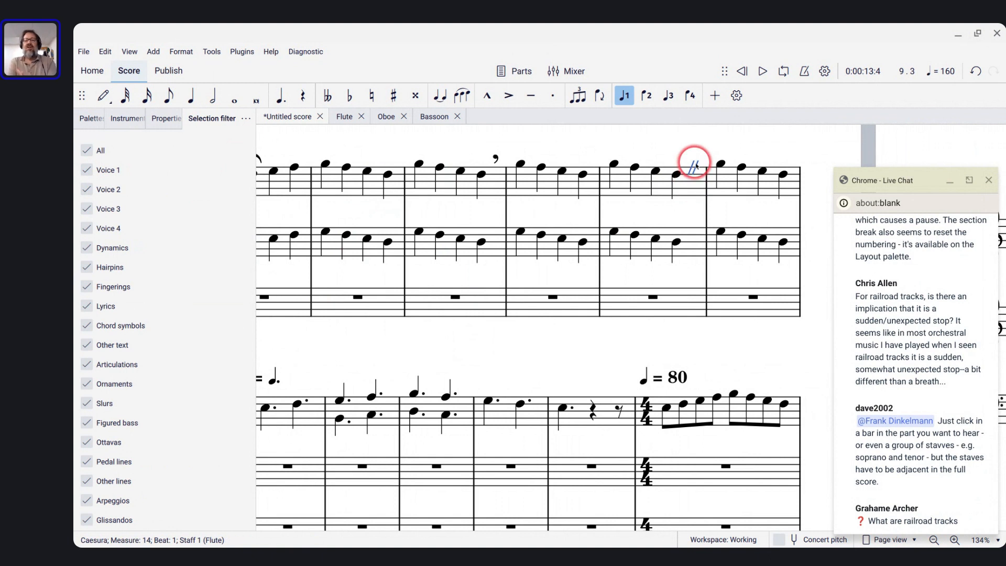
pyautogui.click(620, 188)
pyautogui.press('space')
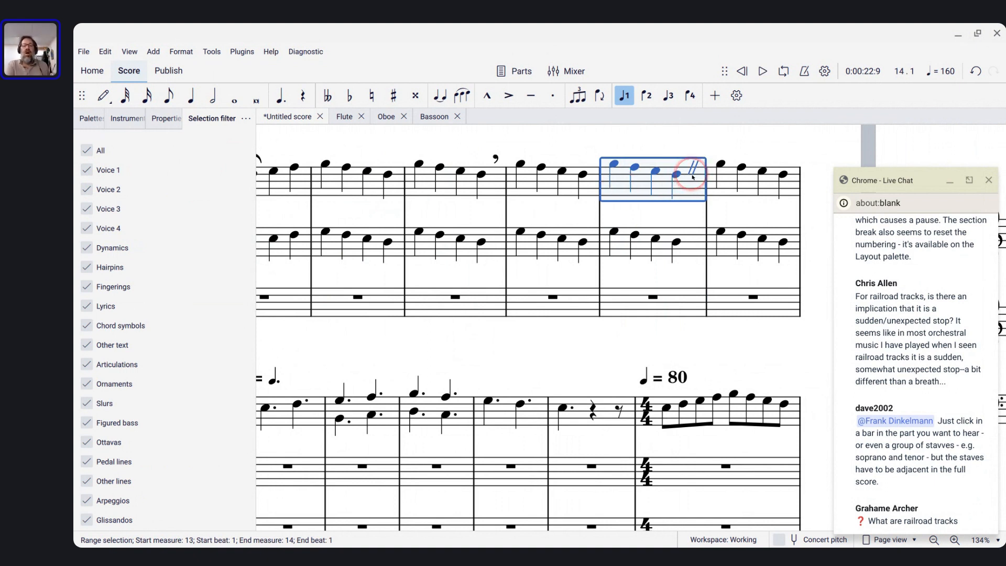
pyautogui.click(556, 242)
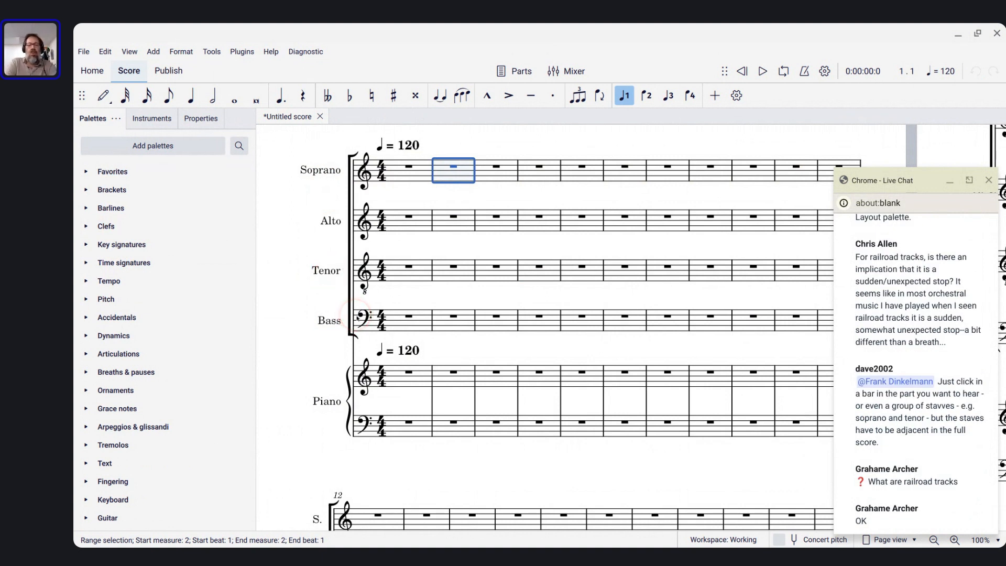
# - Return to the cantus firmus exercise score and apply a 2/2 time signature to the first measure of exercise 1's second system
pyautogui.hotkey('alt', 'Tab')
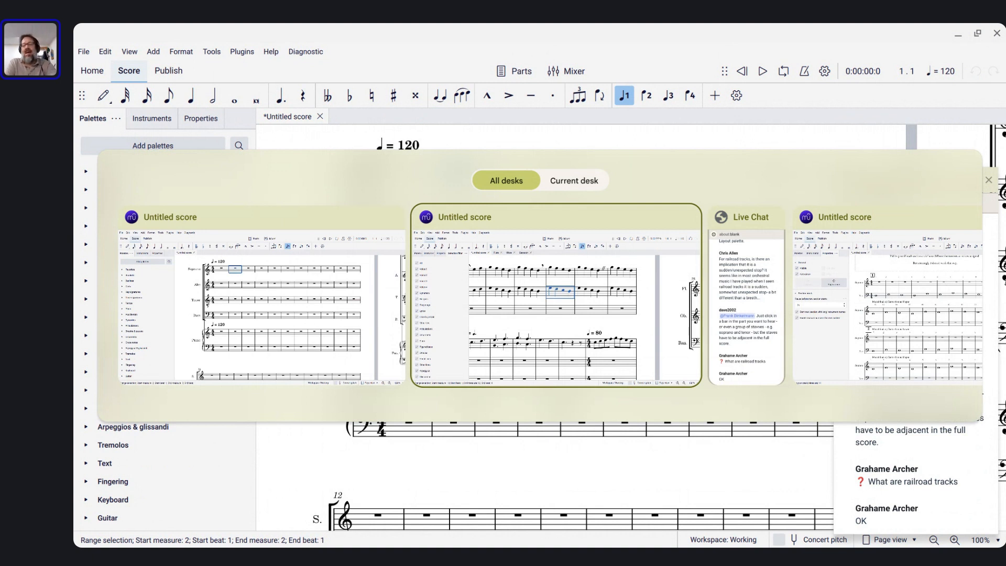
pyautogui.hotkey('alt', 'Tab')
pyautogui.hotkey('alt', 'Tab')
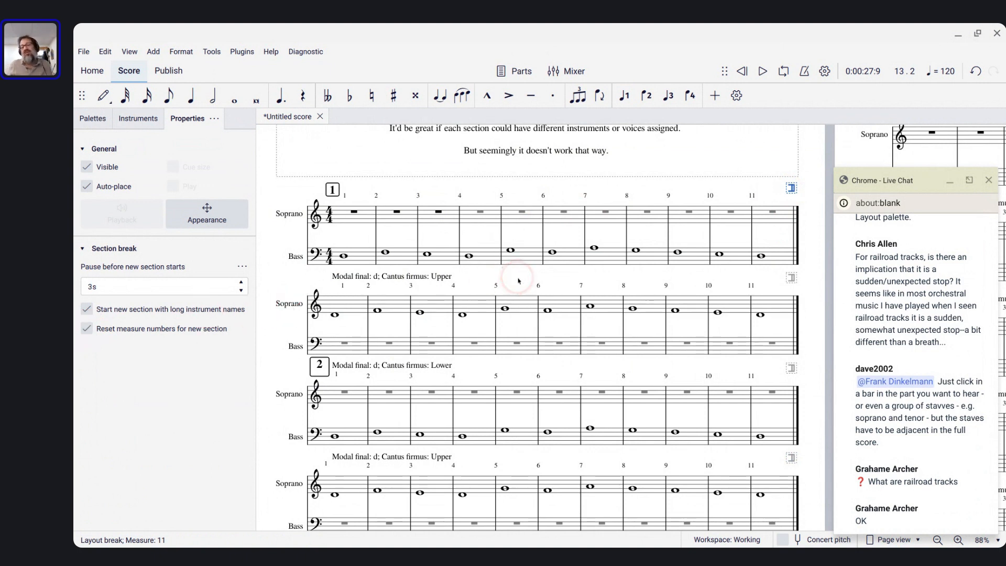
pyautogui.scroll(-3, 463, 209)
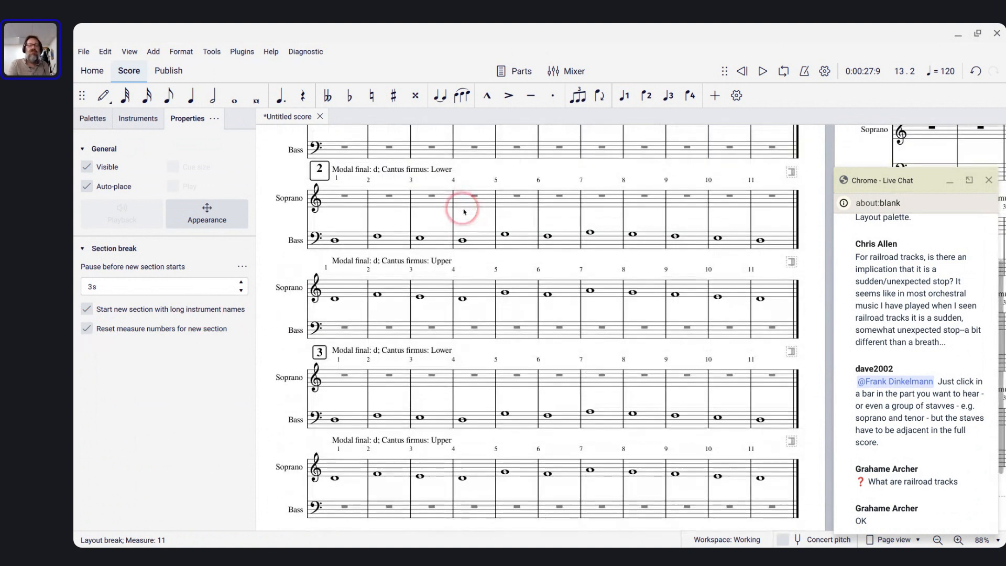
pyautogui.scroll(2, 472, 346)
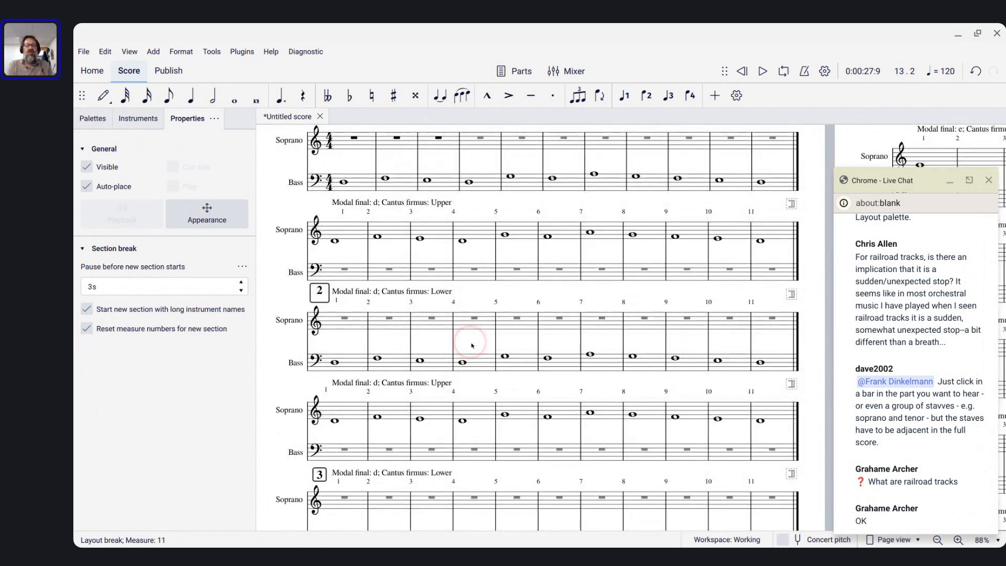
pyautogui.scroll(1, 331, 271)
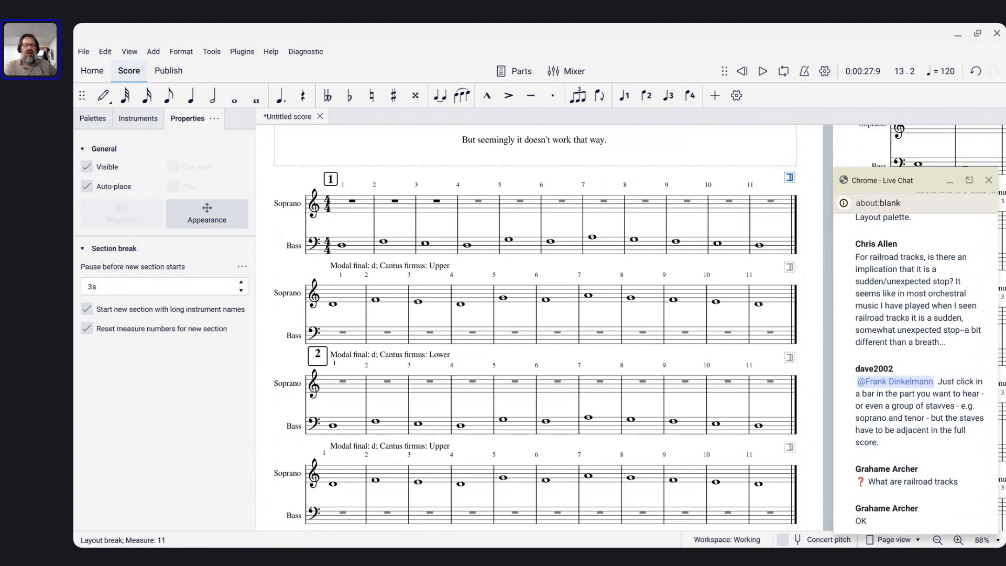
pyautogui.click(346, 296)
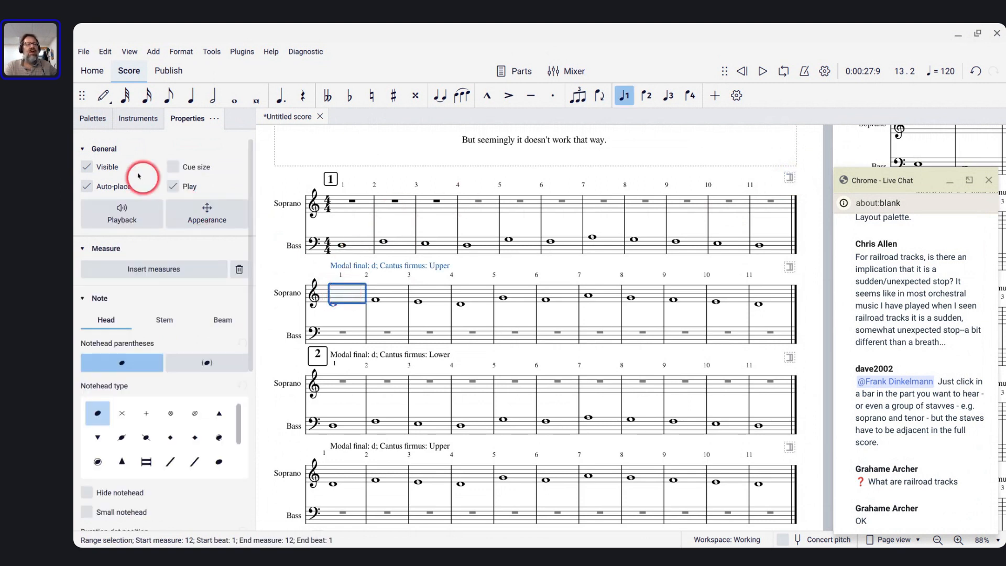
pyautogui.click(94, 119)
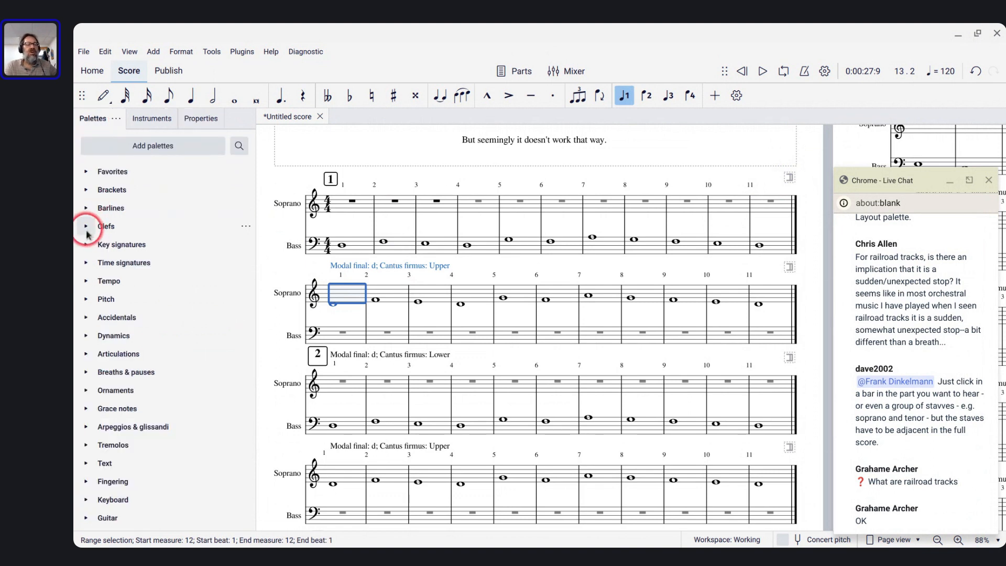
pyautogui.click(86, 262)
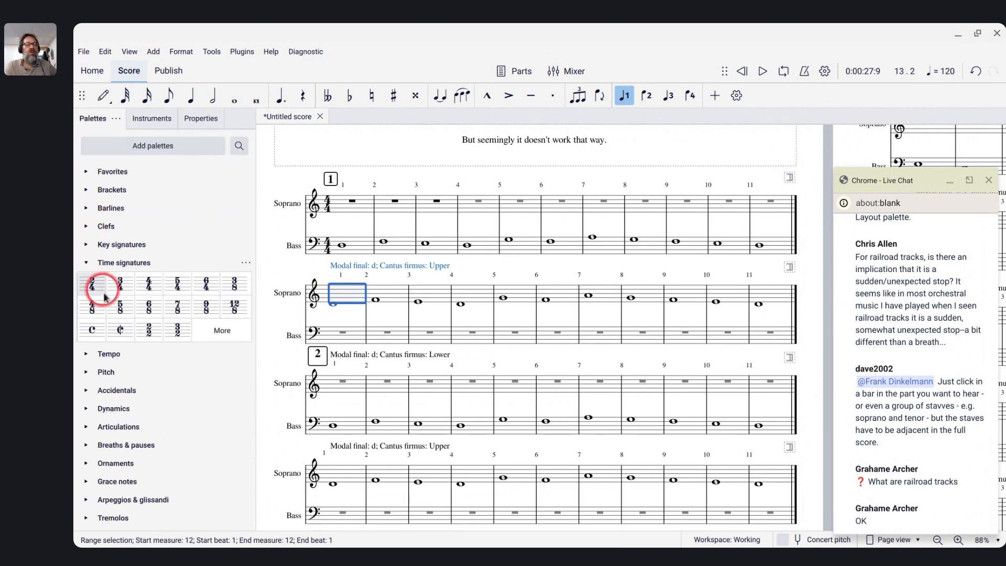
pyautogui.click(148, 329)
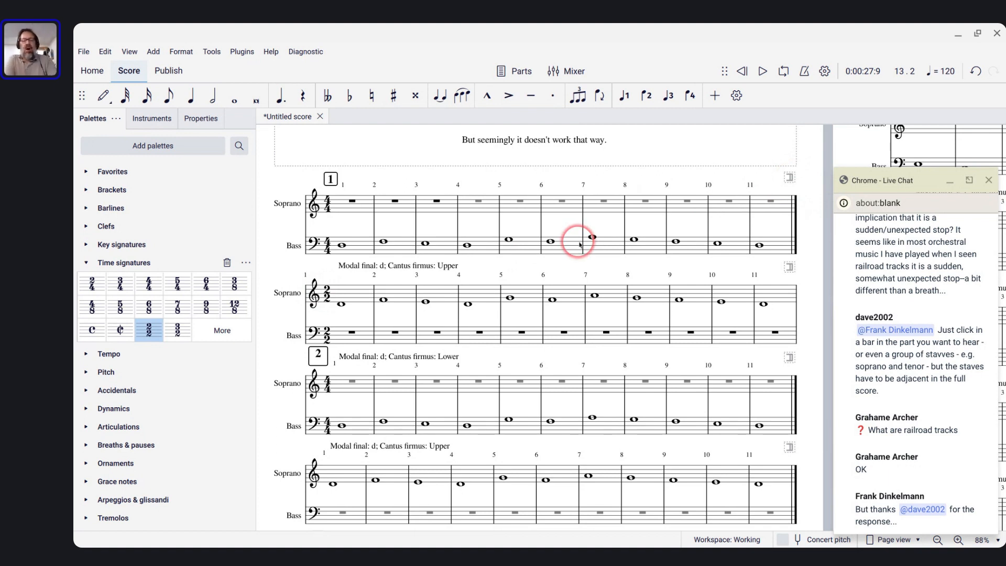
# - Switch to the Outside Shore Music community home page and view the Week of March 25, 2024 schedule post
pyautogui.hotkey('alt', 'Tab')
pyautogui.hotkey('alt', 'Tab')
pyautogui.hotkey('alt', 'Tab')
pyautogui.hotkey('alt', 'Tab')
pyautogui.hotkey('alt', 'Tab')
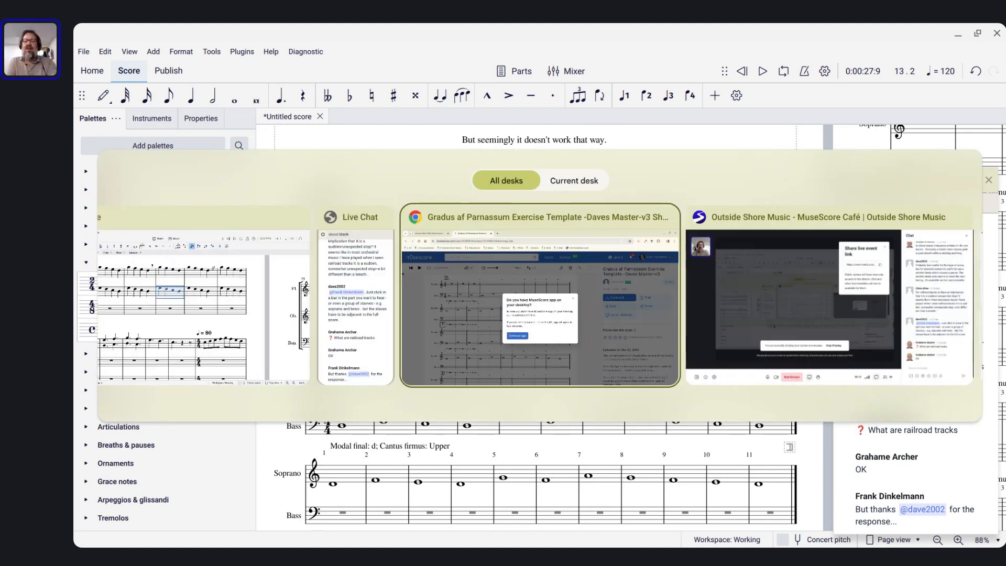
pyautogui.hotkey('alt', 'Tab')
pyautogui.hotkey('alt', 'Tab')
pyautogui.hotkey('alt', 'Tab')
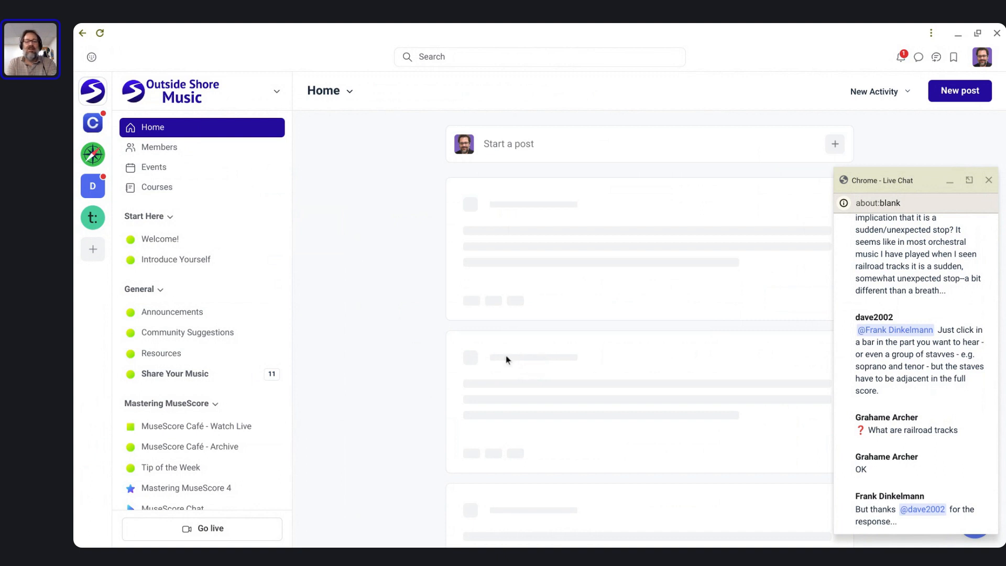
pyautogui.click(438, 334)
pyautogui.scroll(-1, 439, 333)
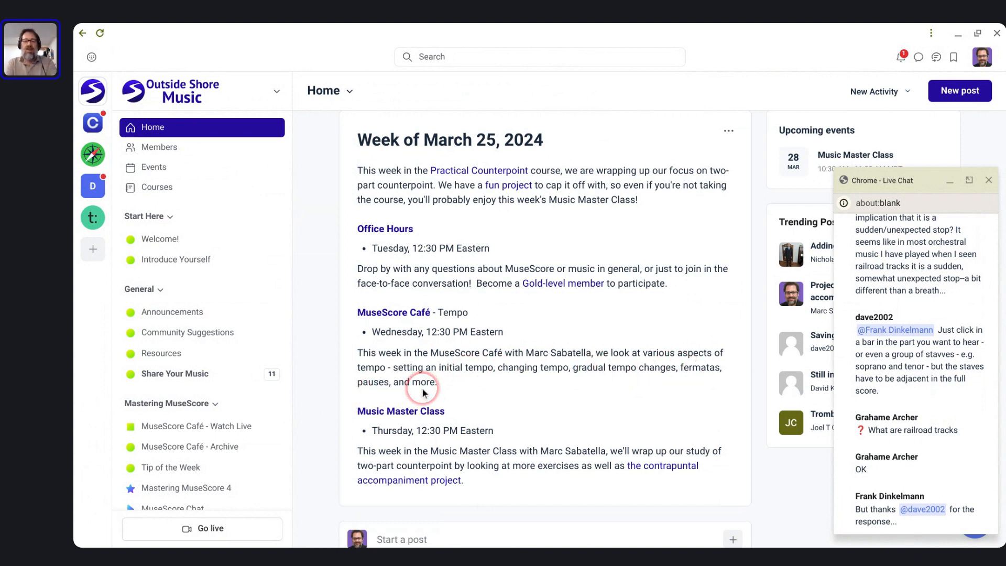
# - Switch to the MuseScore Café theme music score and play it from the beginning
pyautogui.hotkey('alt', 'Tab')
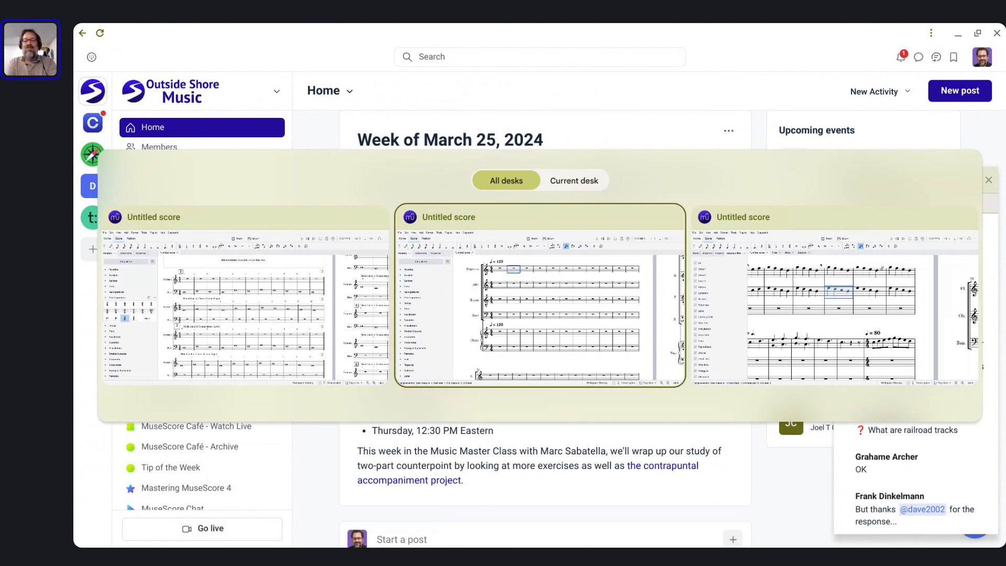
pyautogui.press('Tab')
pyautogui.press('Tab')
pyautogui.press('Tab')
pyautogui.press('Tab')
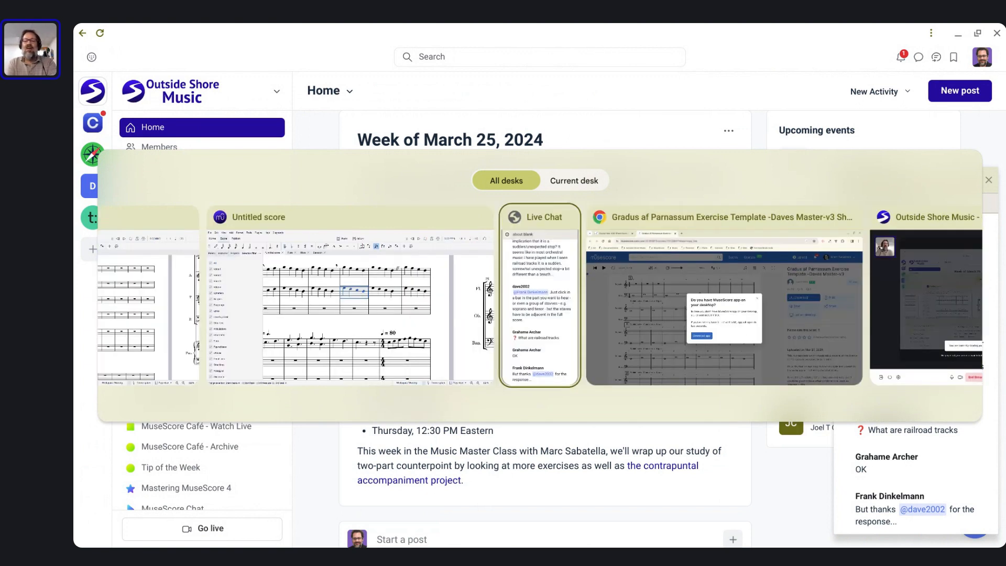
pyautogui.press('Tab')
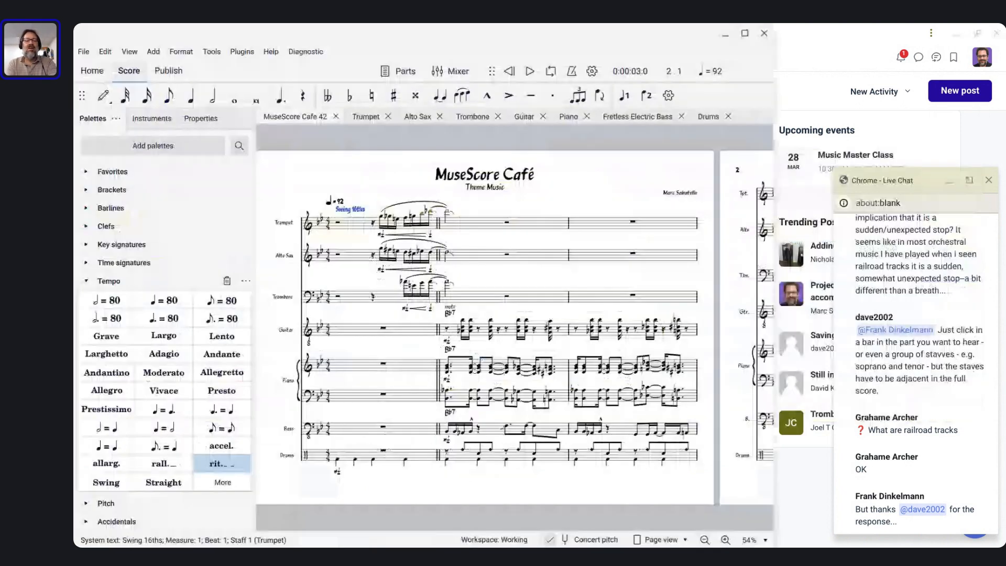
pyautogui.hotkey('ctrl', 'Home')
pyautogui.press('space')
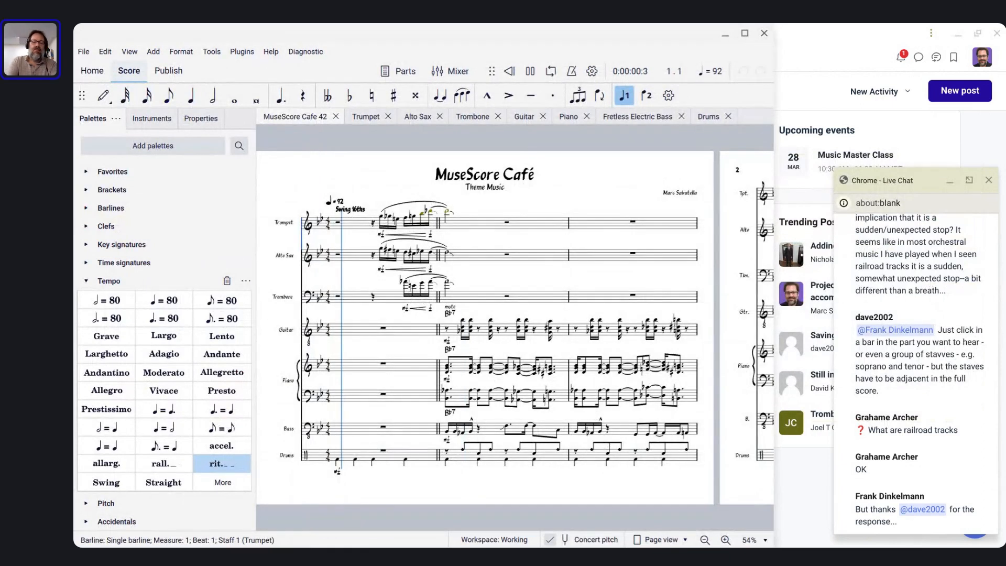
# - Lower the system volume to about half while the theme music plays, and bring the live chat into focus
pyautogui.press('XF86AudioRaiseVolume')
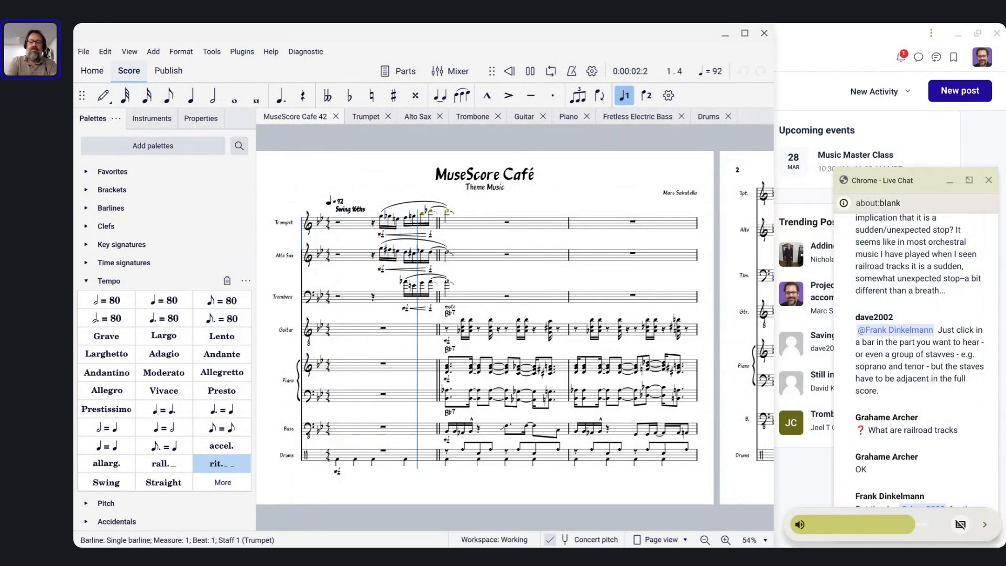
pyautogui.press('XF86AudioLowerVolume')
pyautogui.press('XF86AudioLowerVolume')
pyautogui.press('XF86AudioLowerVolume')
pyautogui.press('XF86AudioLowerVolume')
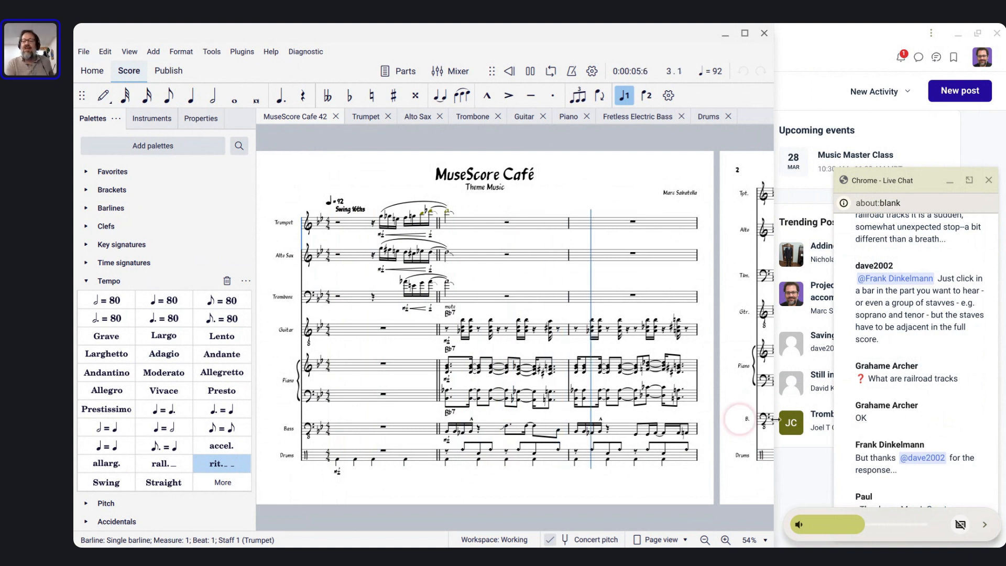
pyautogui.click(917, 455)
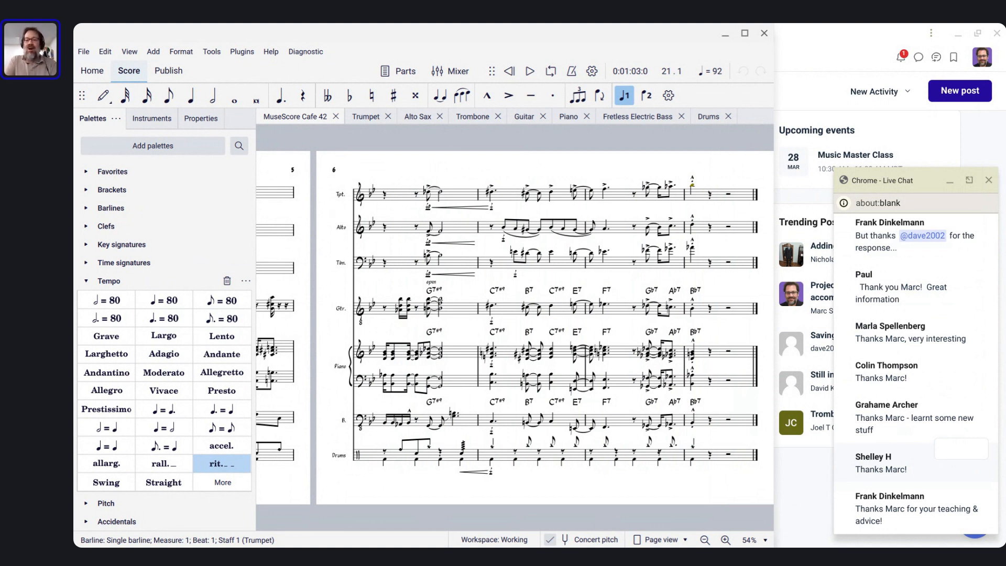
# - Switch to the live event window and end the stream for all participants
pyautogui.hotkey('alt', 'Tab')
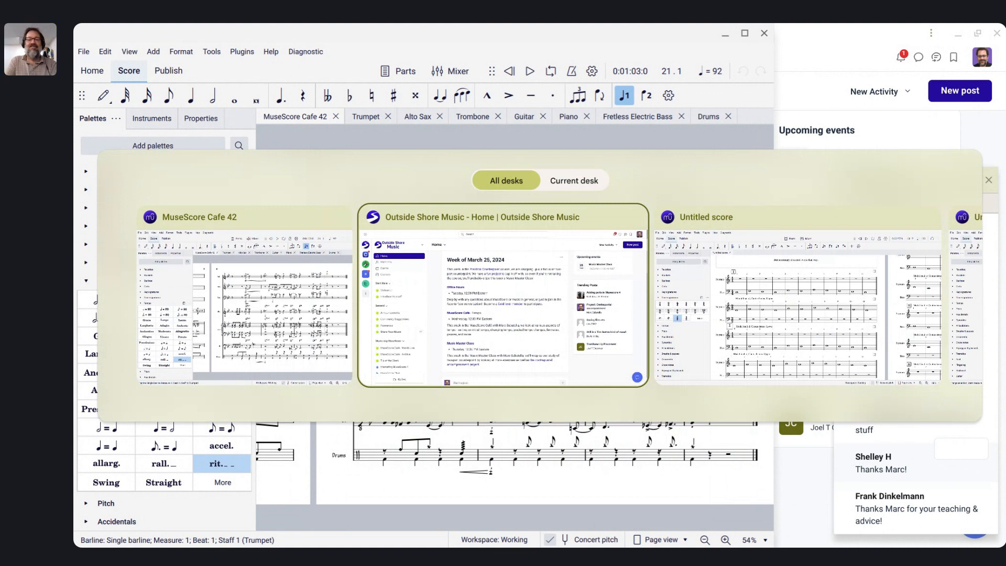
pyautogui.hotkey('alt', 'Tab')
pyautogui.hotkey('alt', 'Tab')
pyautogui.hotkey('alt', 'Tab')
pyautogui.hotkey('alt', 'Tab')
pyautogui.hotkey('alt', 'Tab')
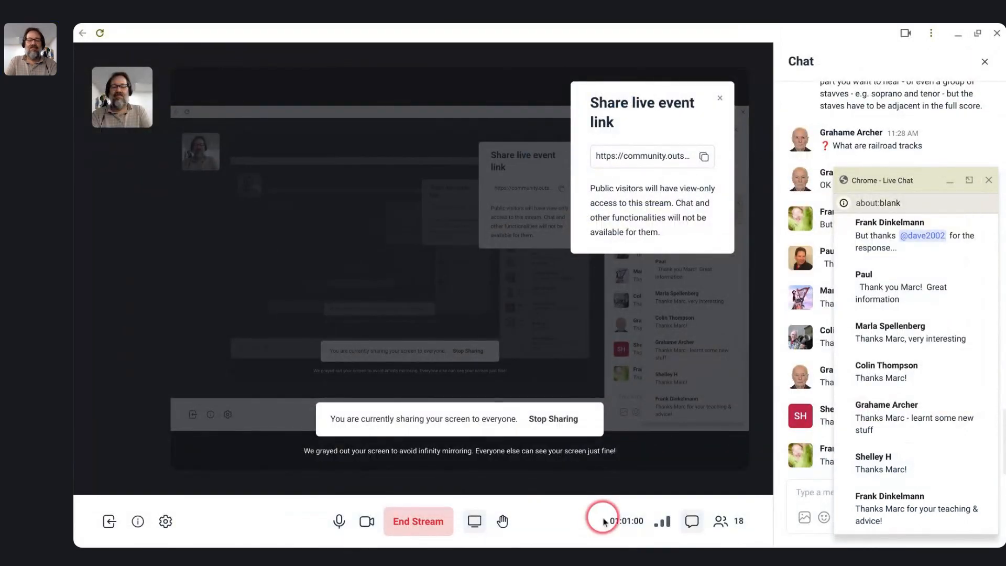
pyautogui.click(435, 522)
pyautogui.click(569, 318)
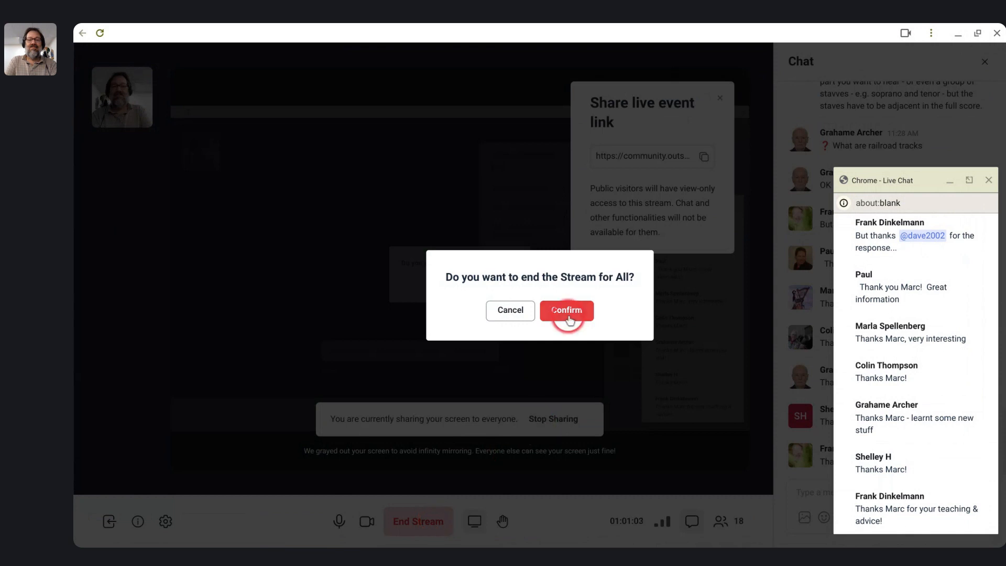